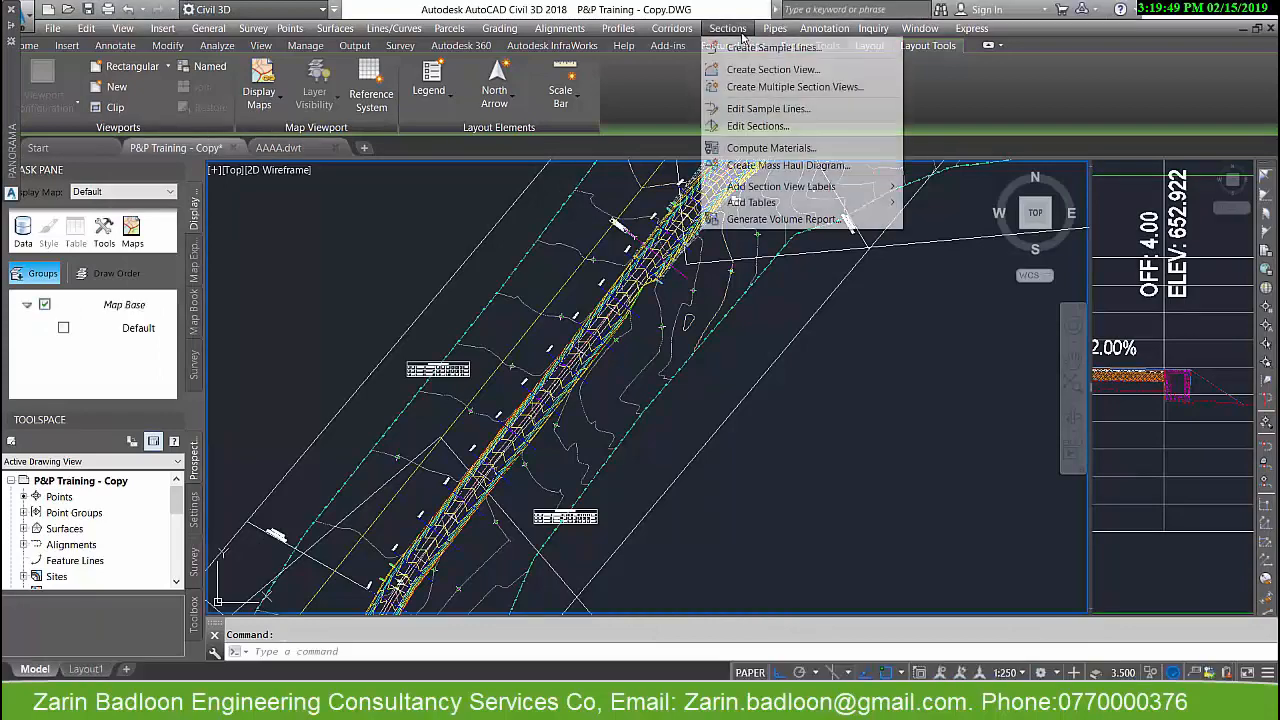
# - Start creating multiple section views for alignment NEW ALI and replace the station part of the section view name with CS
pyautogui.click(761, 90)
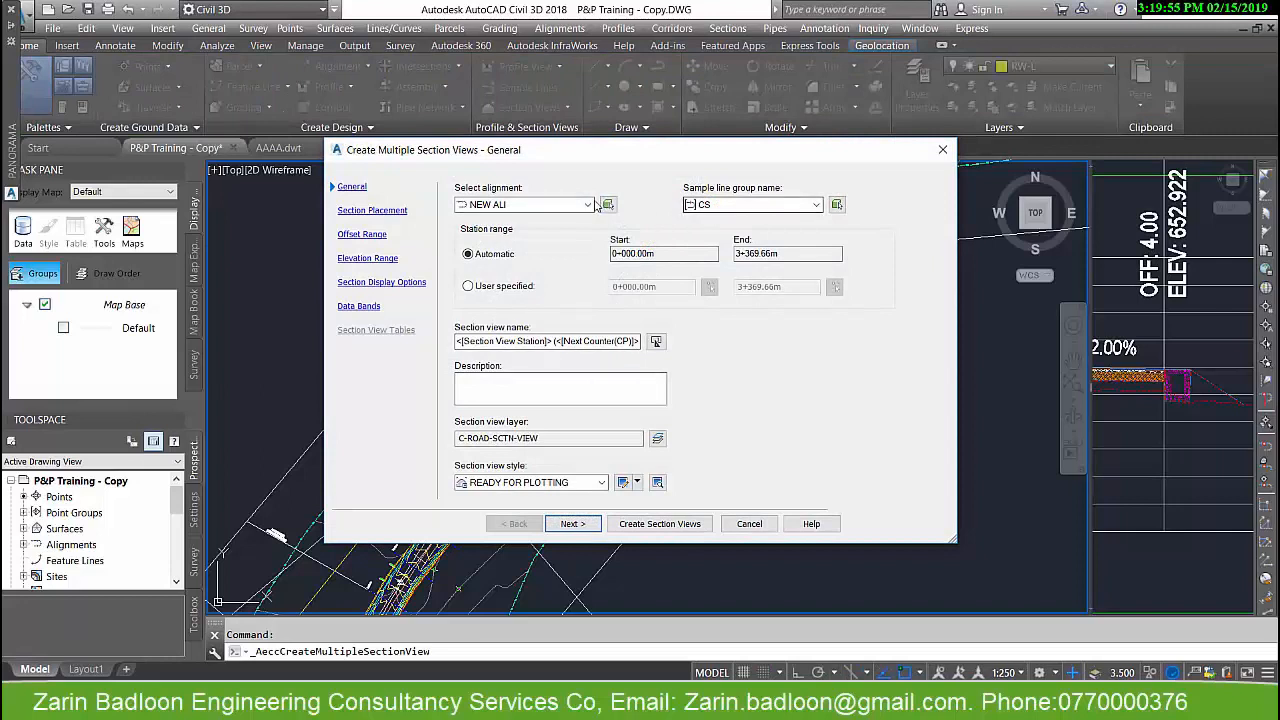
pyautogui.moveTo(555, 341); pyautogui.dragTo(434, 348)
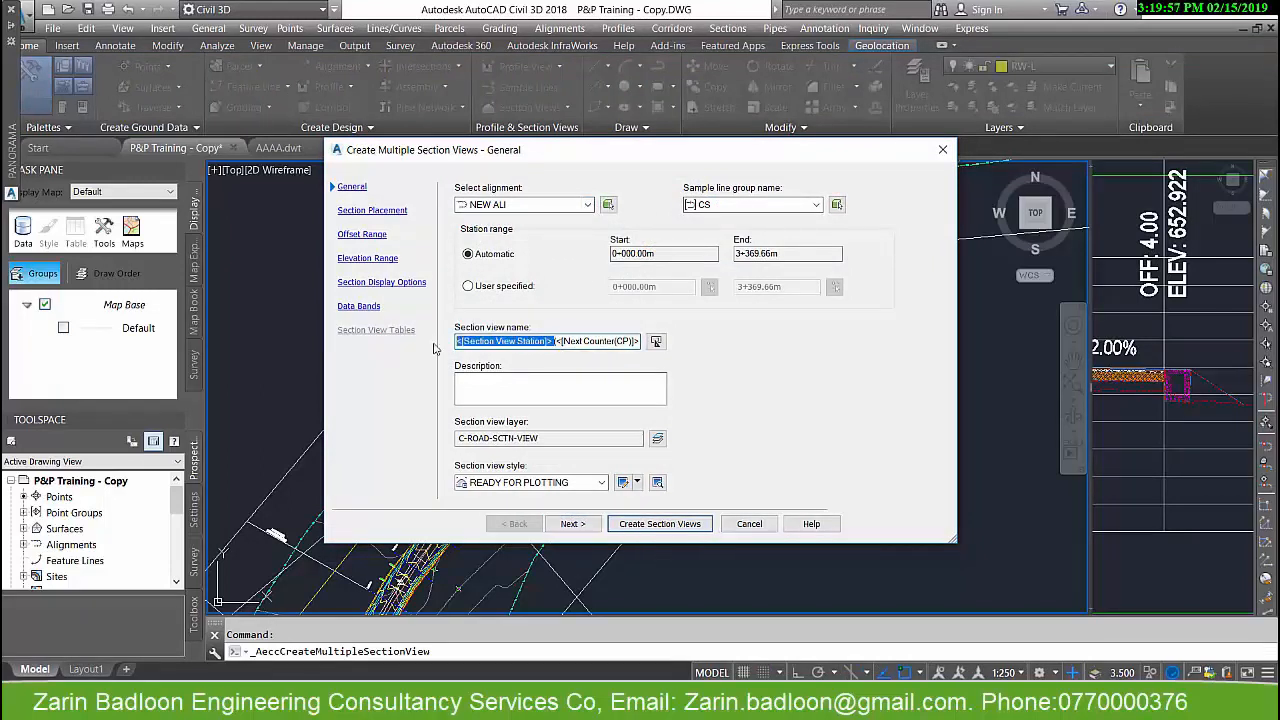
pyautogui.write('CS')
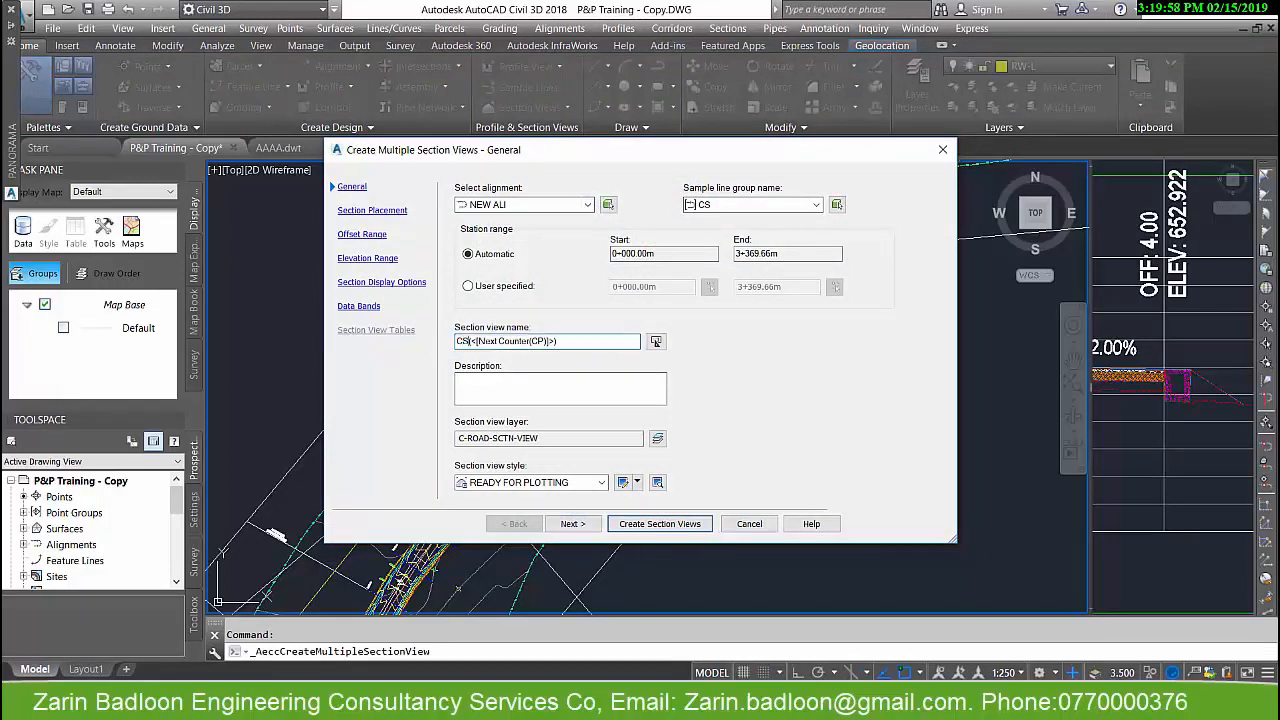
pyautogui.click(656, 342)
pyautogui.click(650, 452)
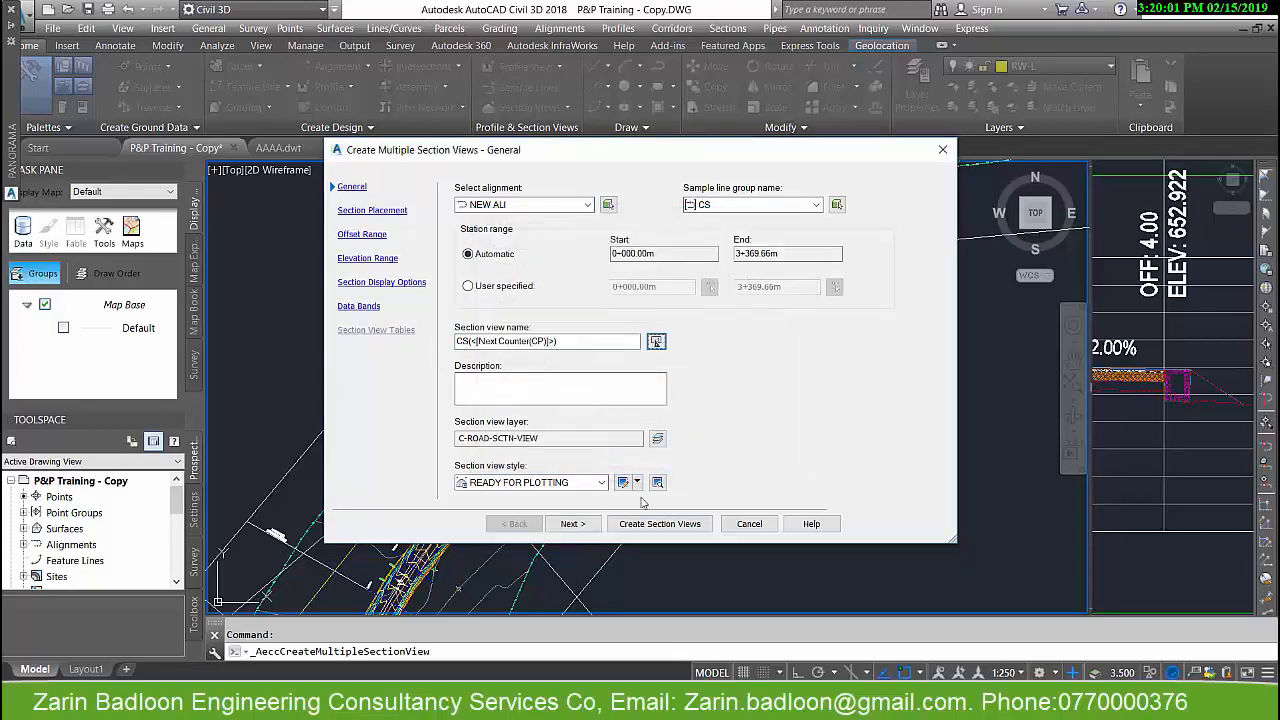
pyautogui.click(572, 524)
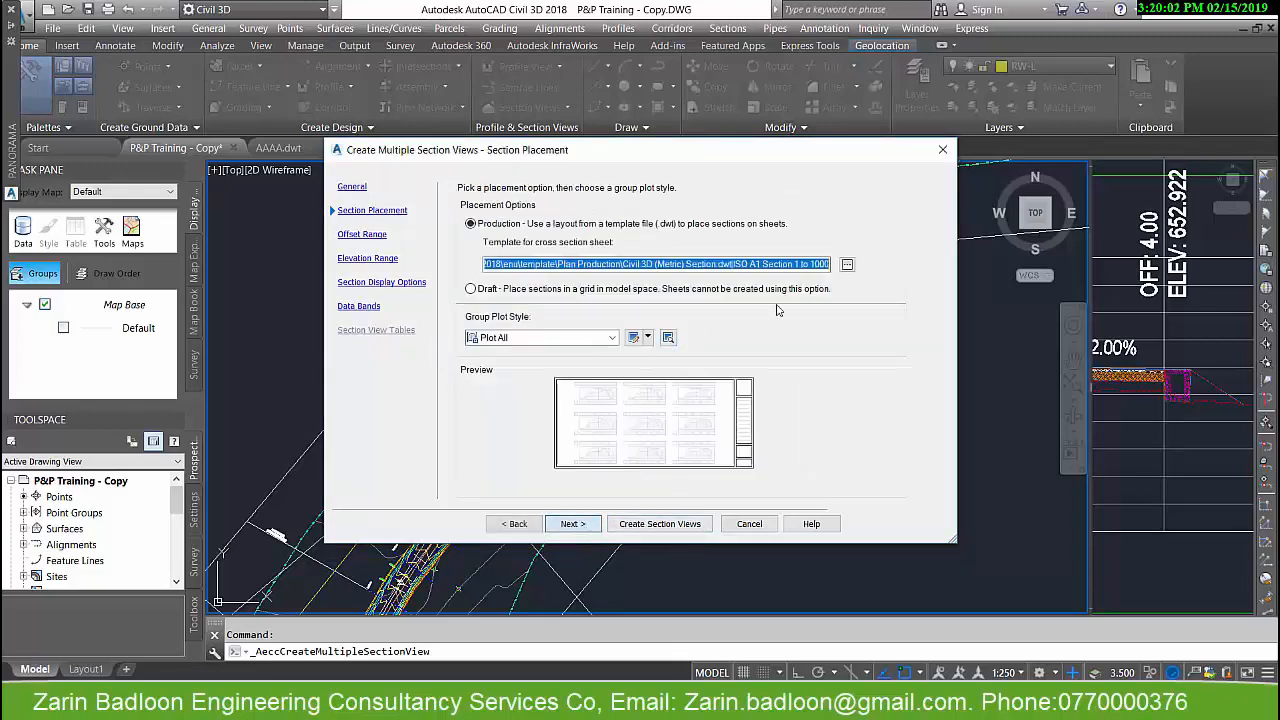
pyautogui.click(846, 265)
pyautogui.click(731, 432)
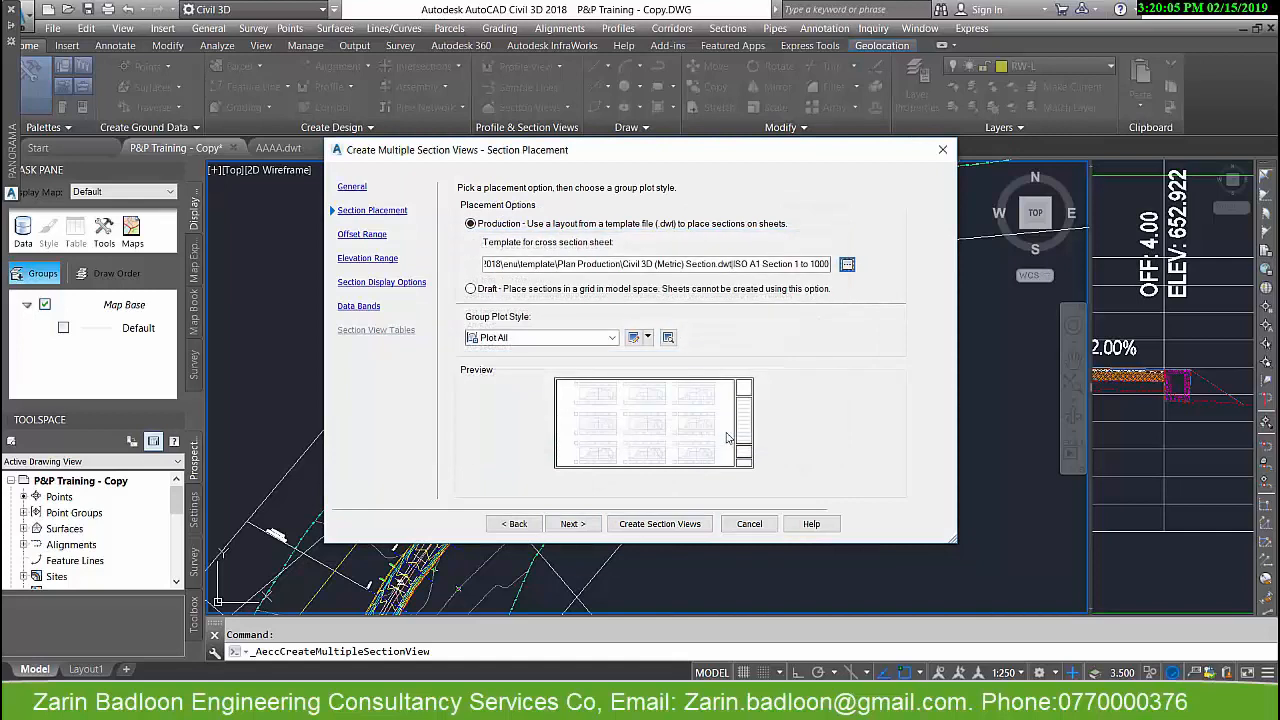
pyautogui.click(514, 524)
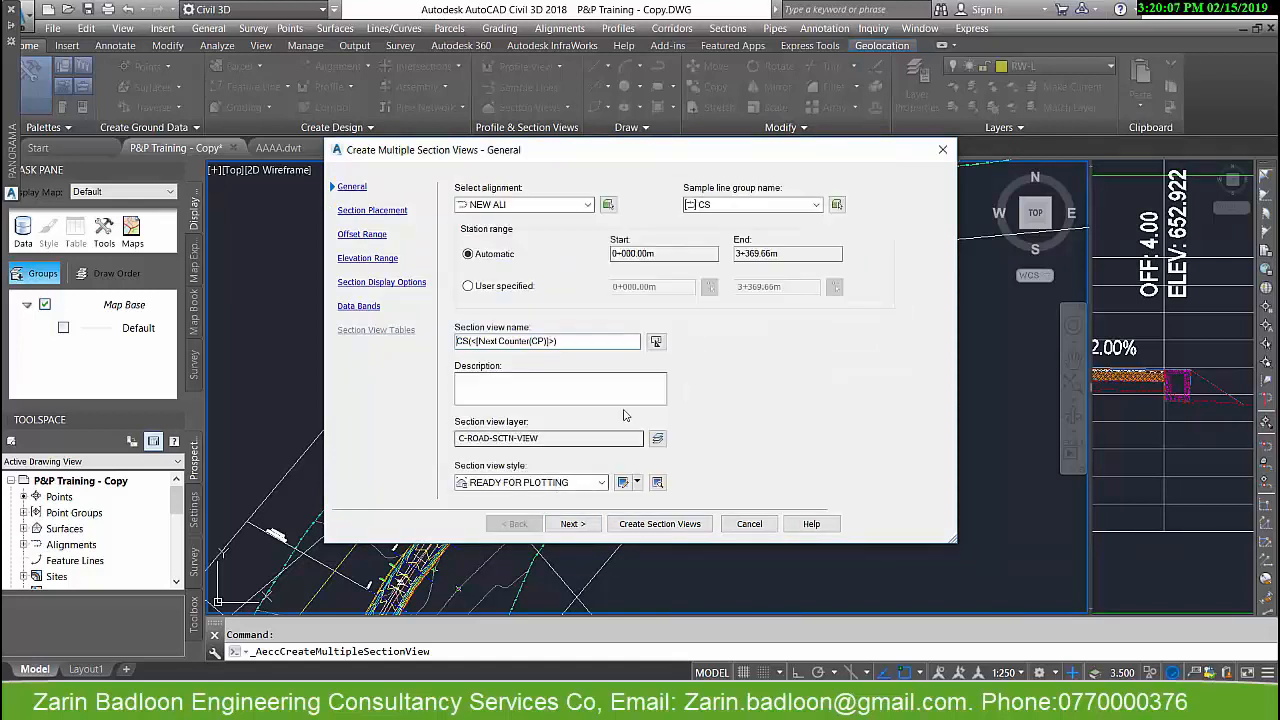
# - Use a user-specified station range for the section views with the end station at 1+369.66m
pyautogui.click(510, 289)
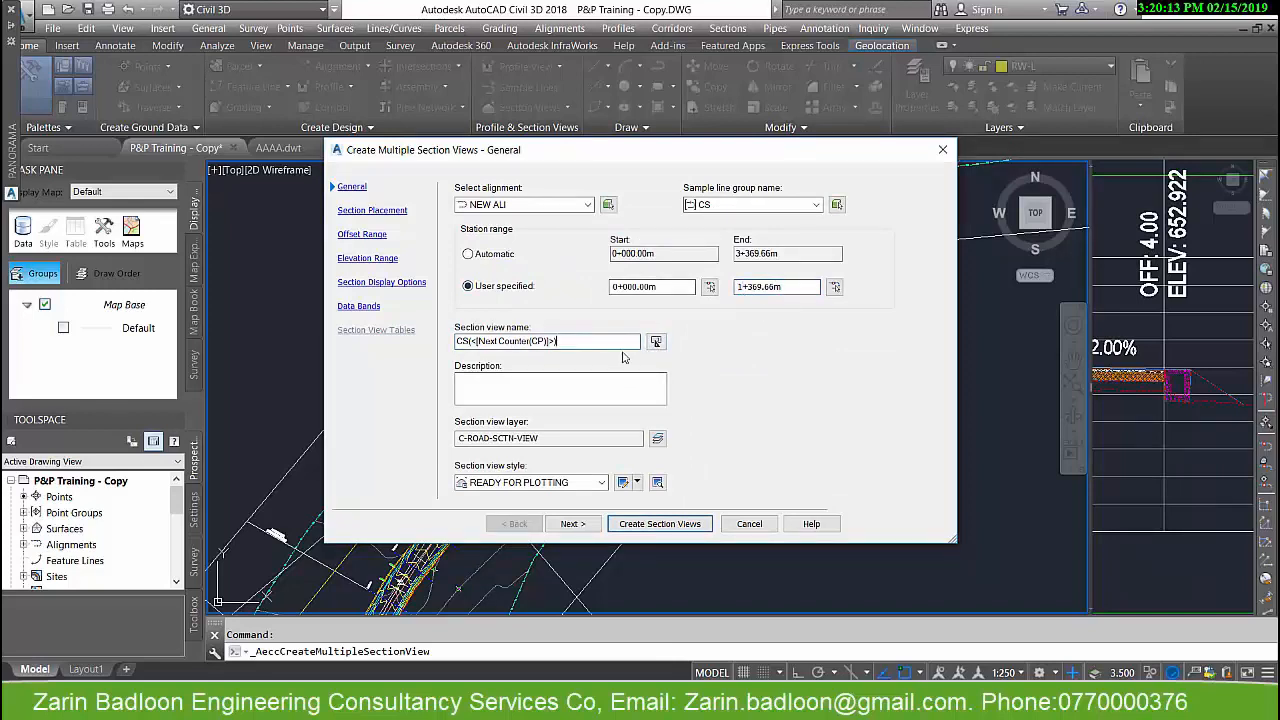
pyautogui.click(573, 524)
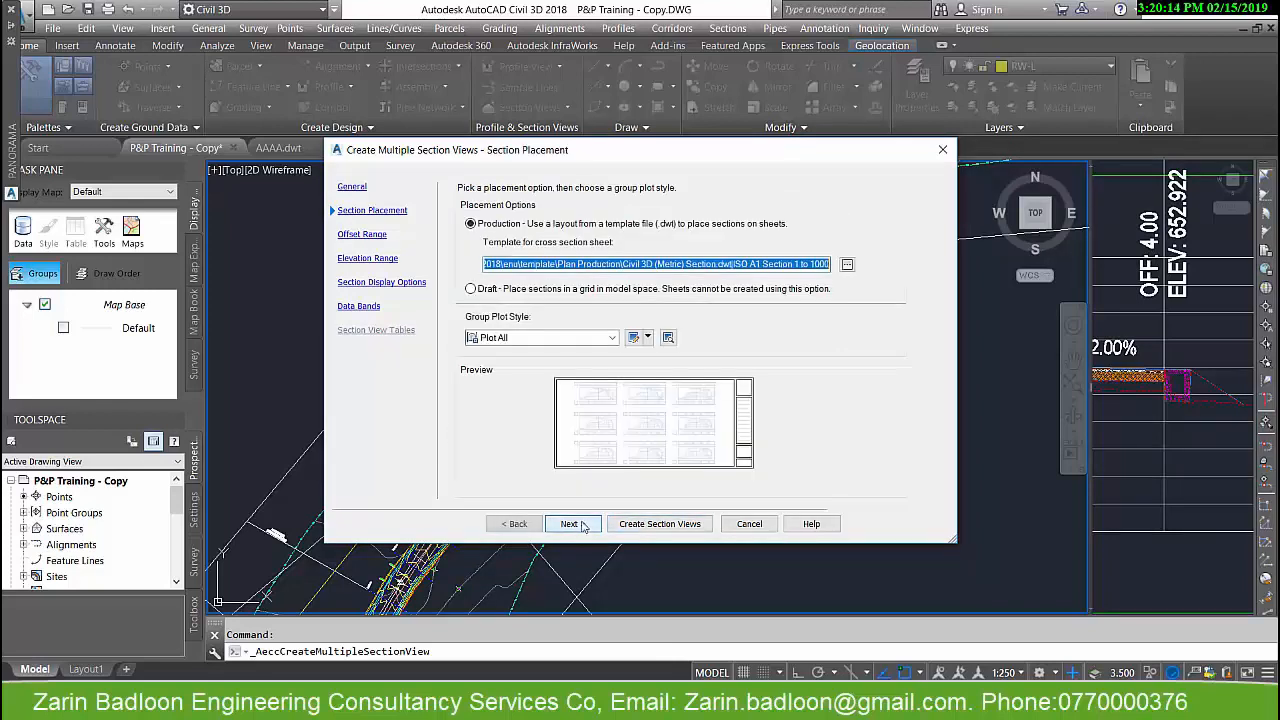
# - While choosing the cross section sheet template, copy AAAA.dwt from the Desktop into the Template folder
pyautogui.click(847, 264)
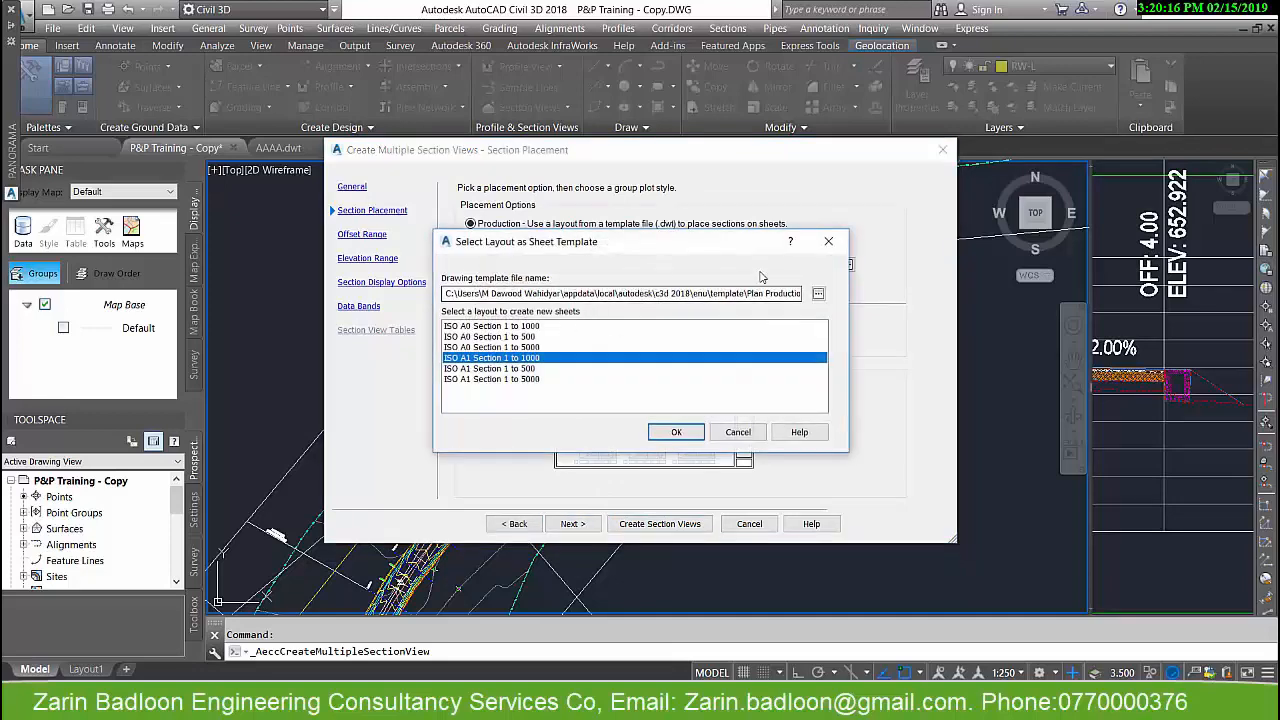
pyautogui.click(818, 293)
pyautogui.click(409, 460)
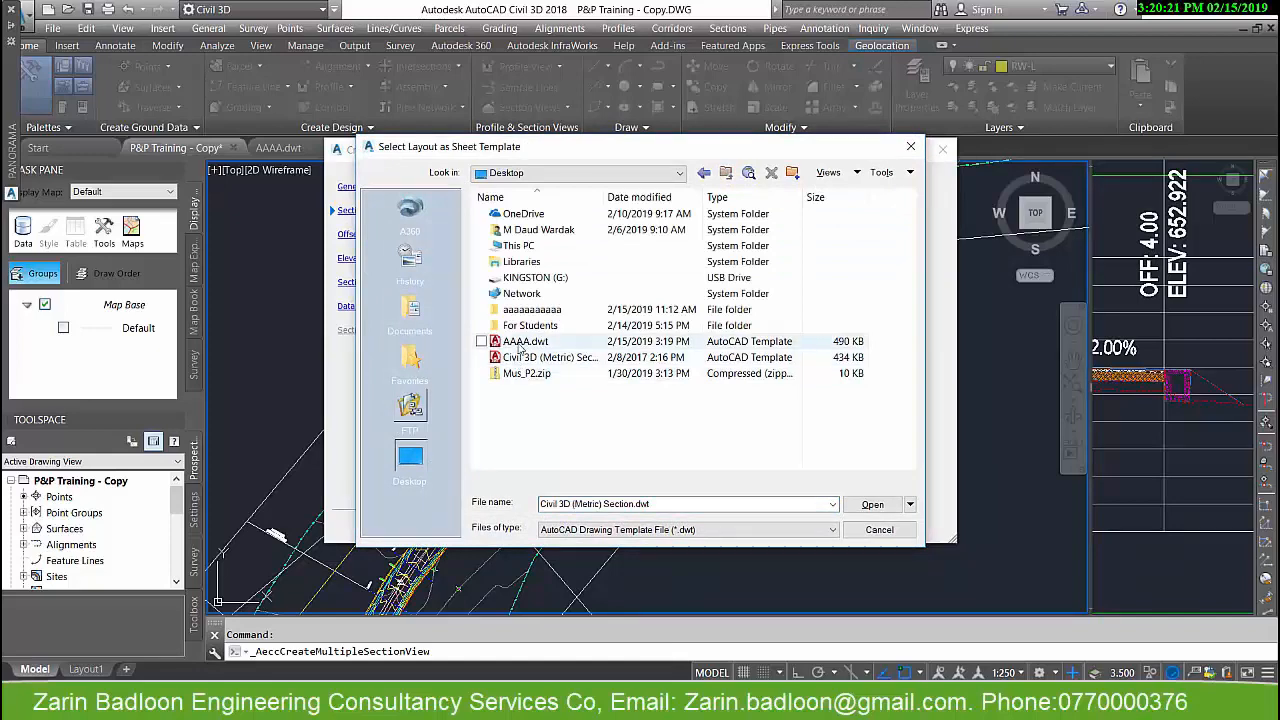
pyautogui.click(522, 342)
pyautogui.rightClick(520, 344)
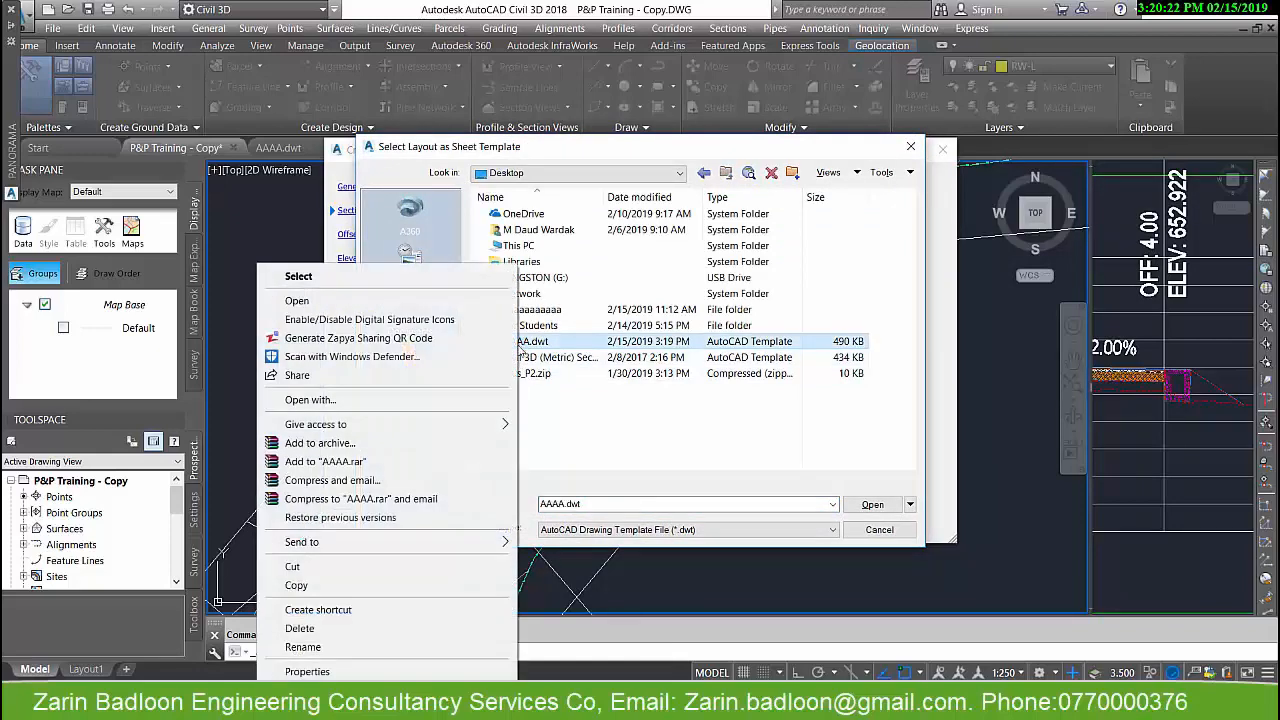
pyautogui.click(316, 587)
pyautogui.click(864, 531)
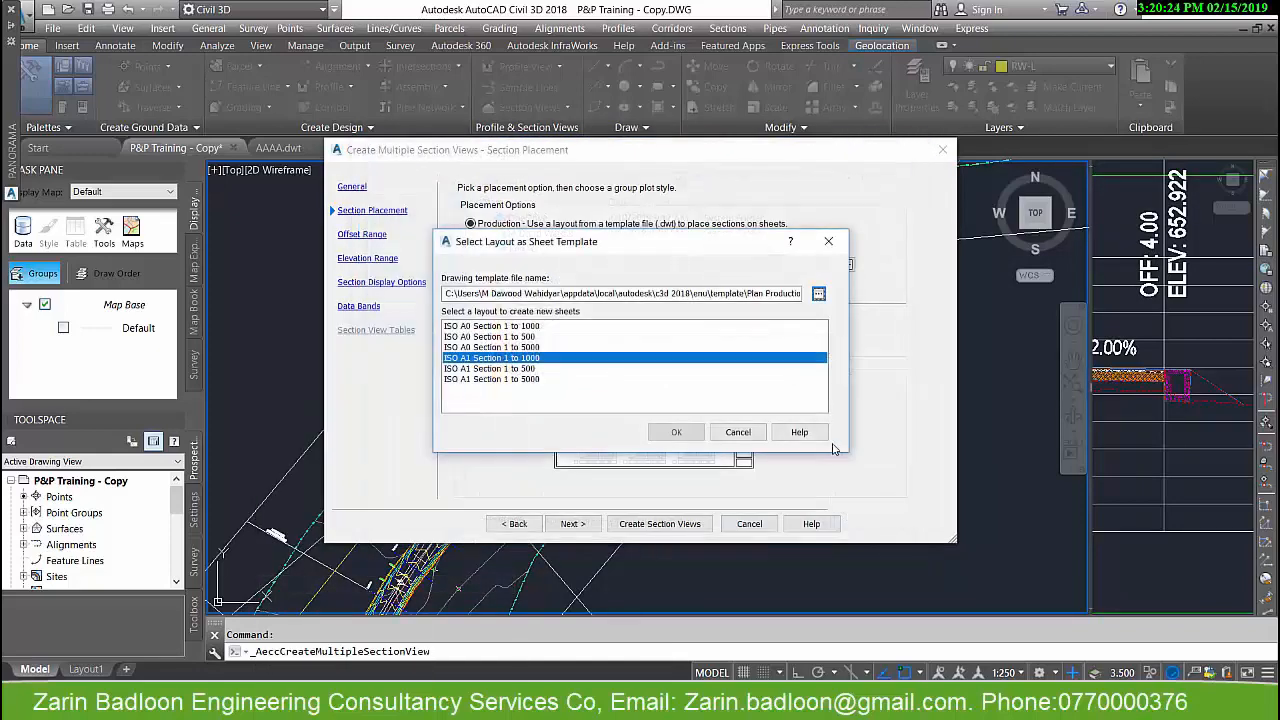
pyautogui.click(818, 293)
pyautogui.rightClick(520, 352)
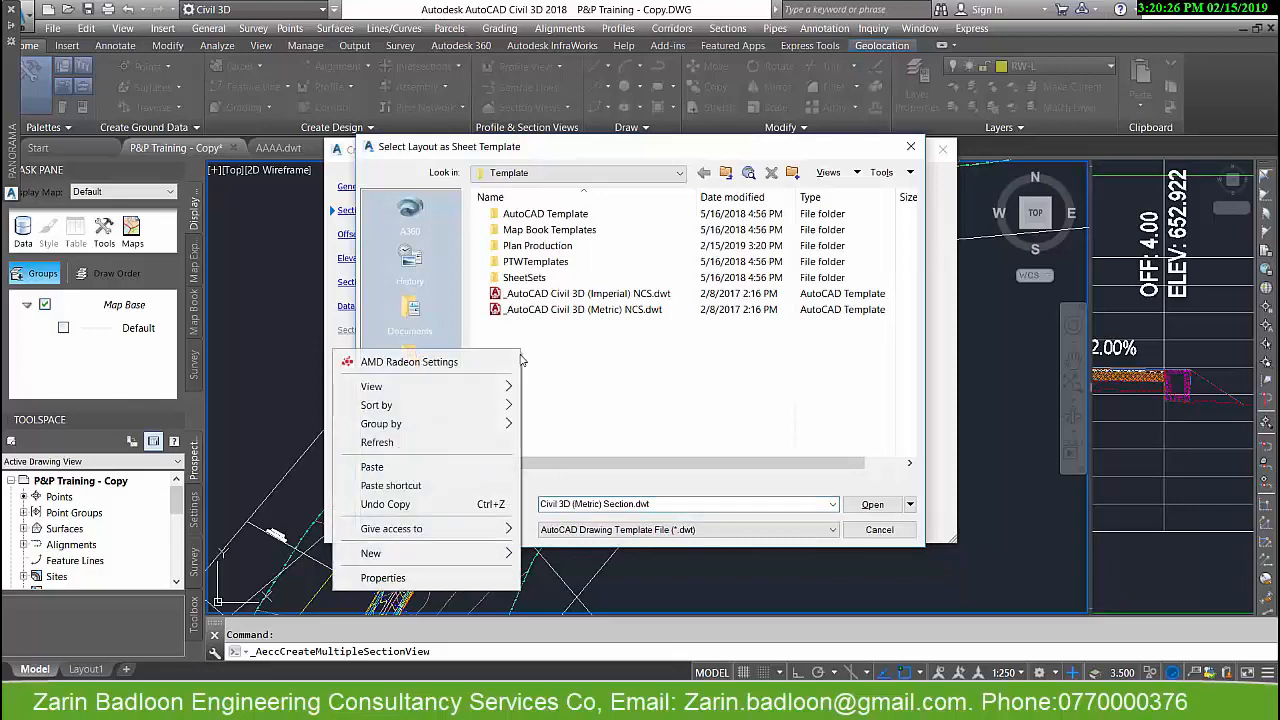
pyautogui.click(375, 467)
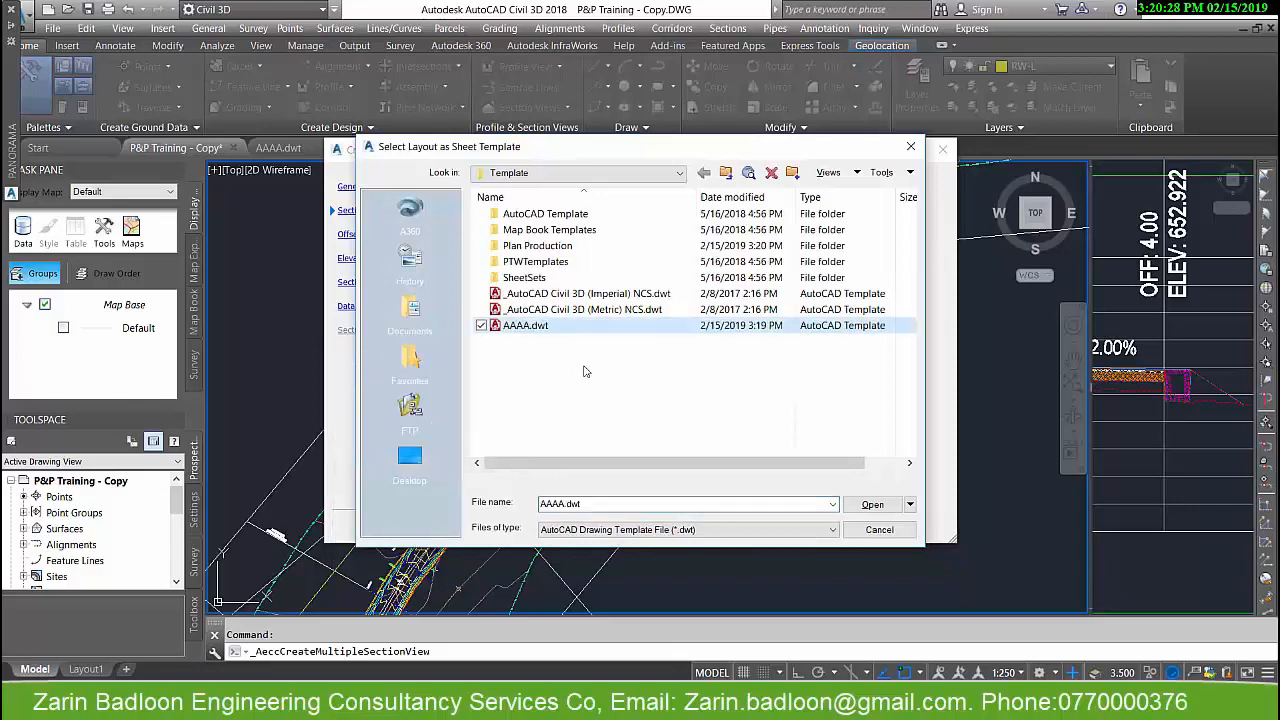
# - Use the ISO A3 Section 1 to 250 layout from AAAA.dwt as the cross section sheet template
pyautogui.click(860, 504)
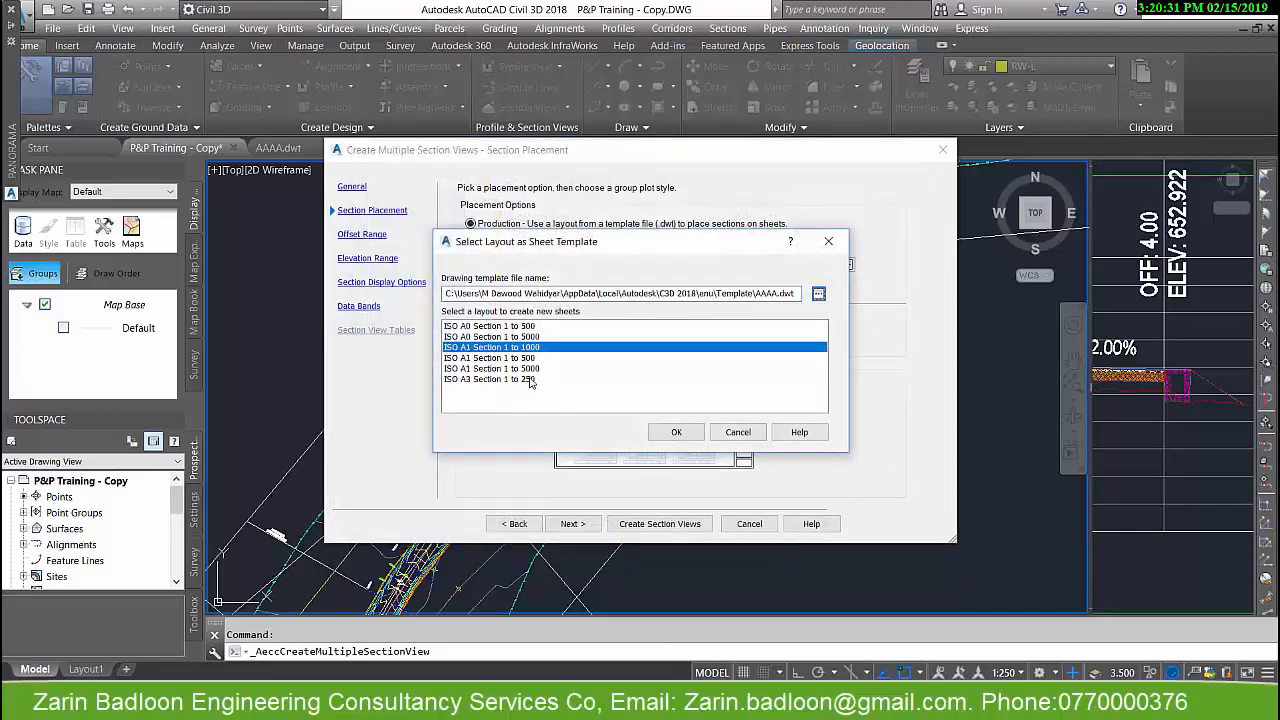
pyautogui.click(520, 380)
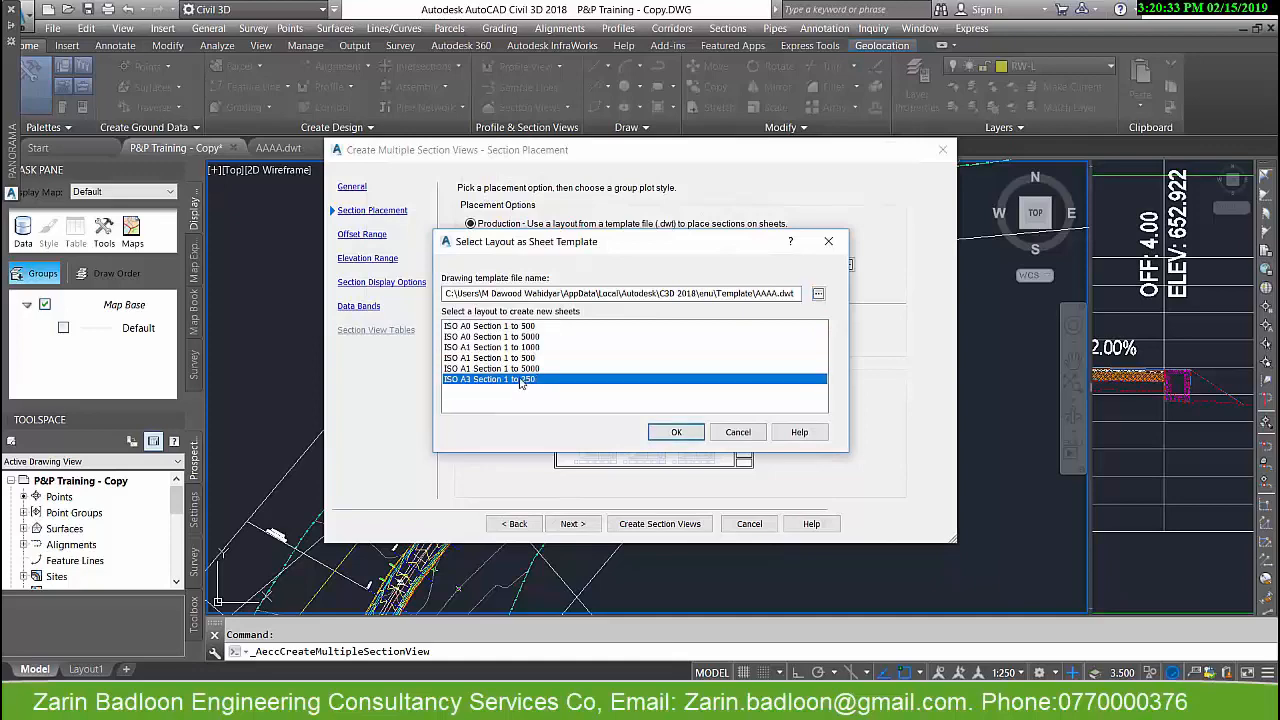
pyautogui.click(676, 433)
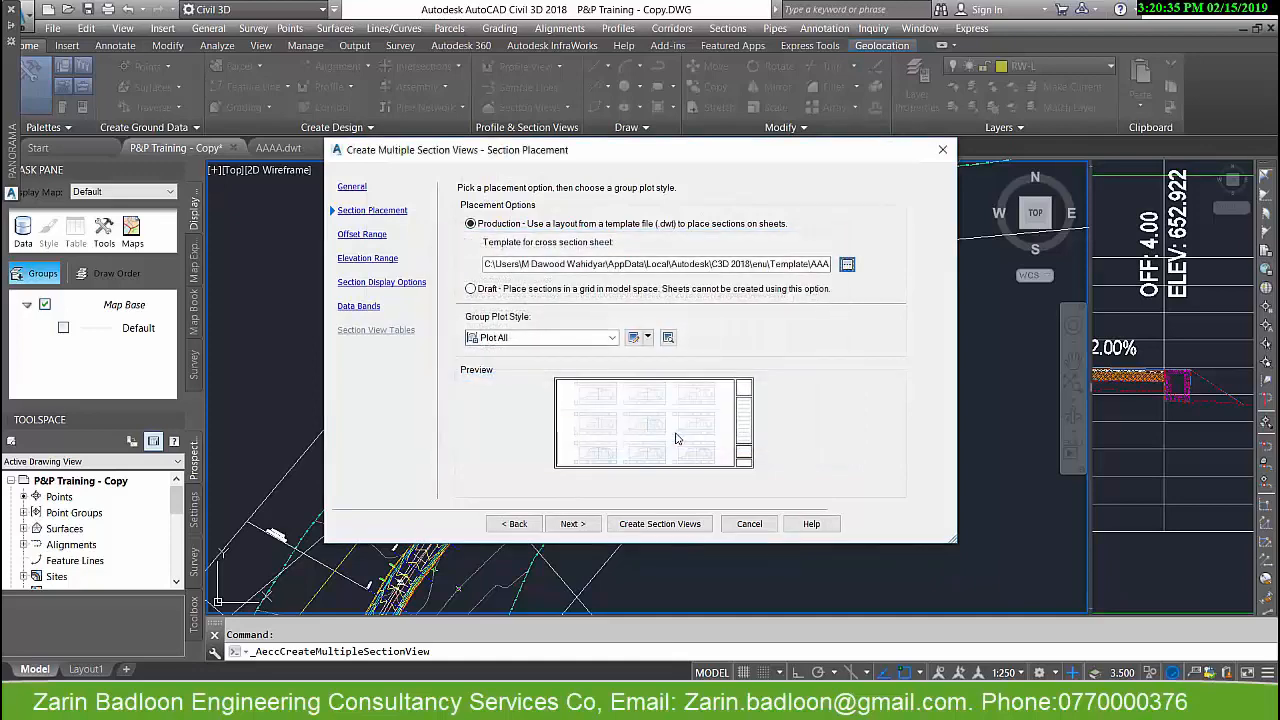
pyautogui.click(574, 526)
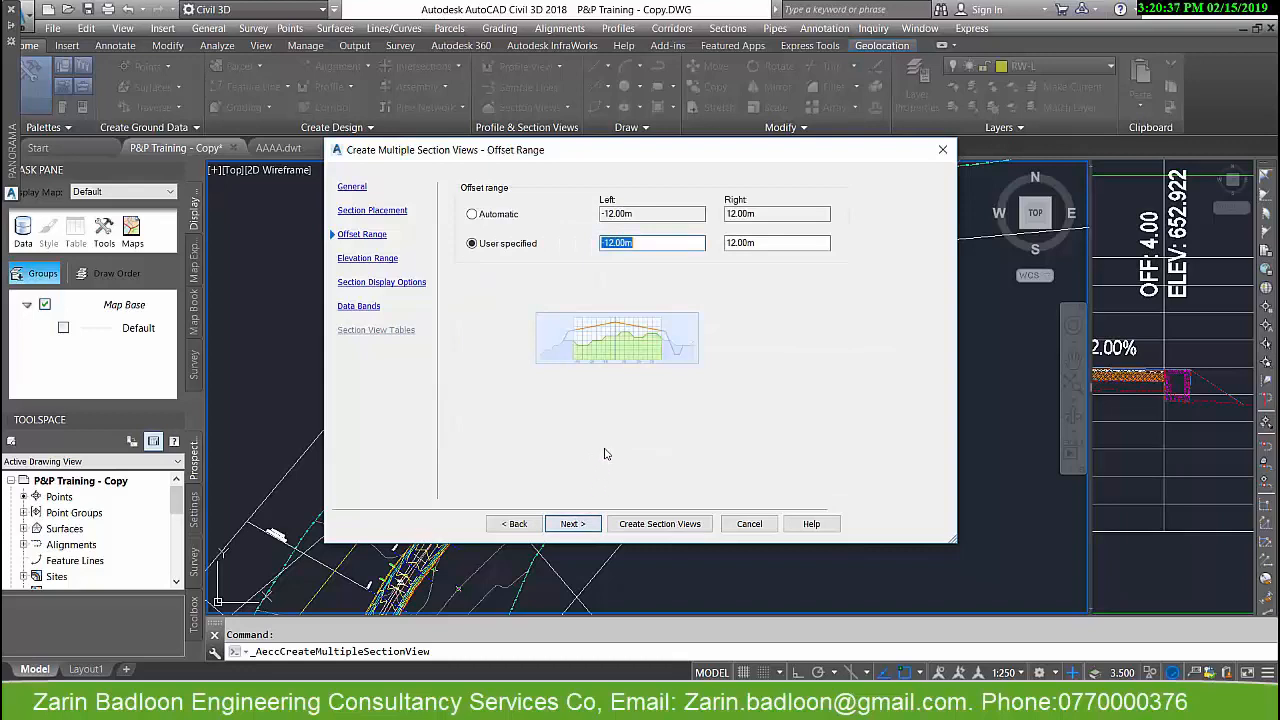
# - Accept the user-specified offset range of -12.00m to 12.00m and the automatic elevation range
pyautogui.click(767, 244)
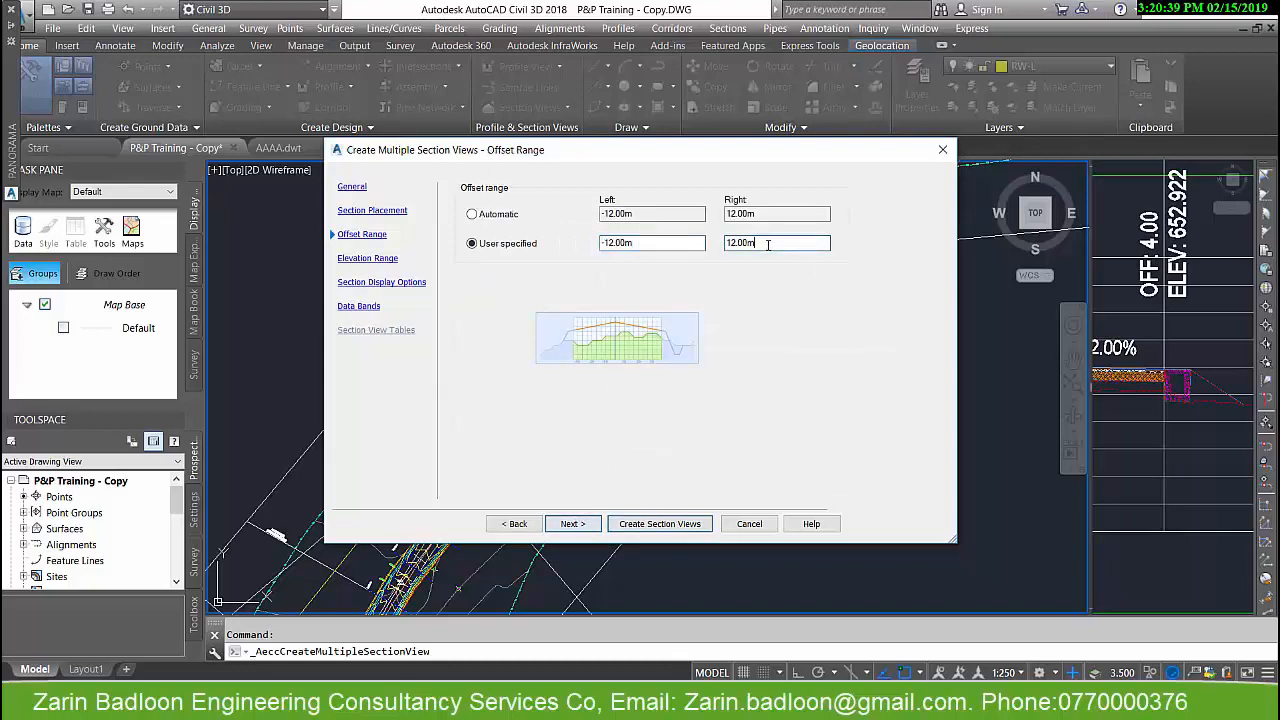
pyautogui.click(572, 524)
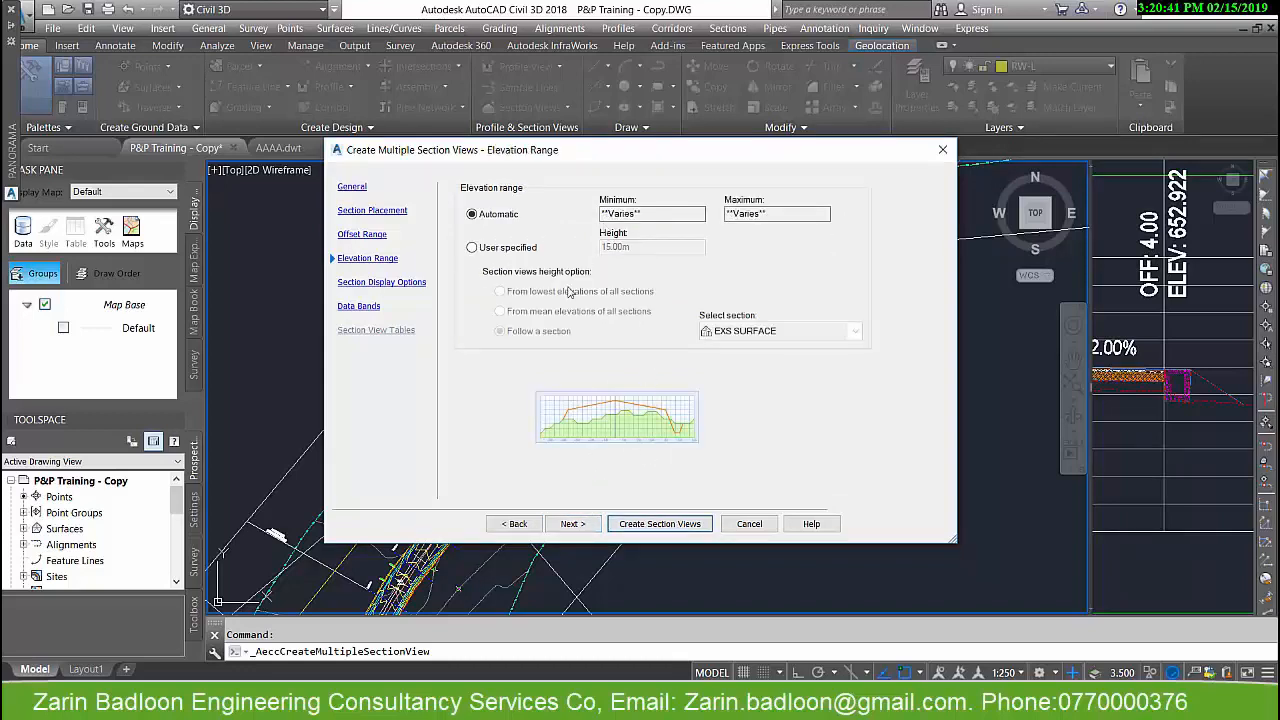
pyautogui.click(572, 524)
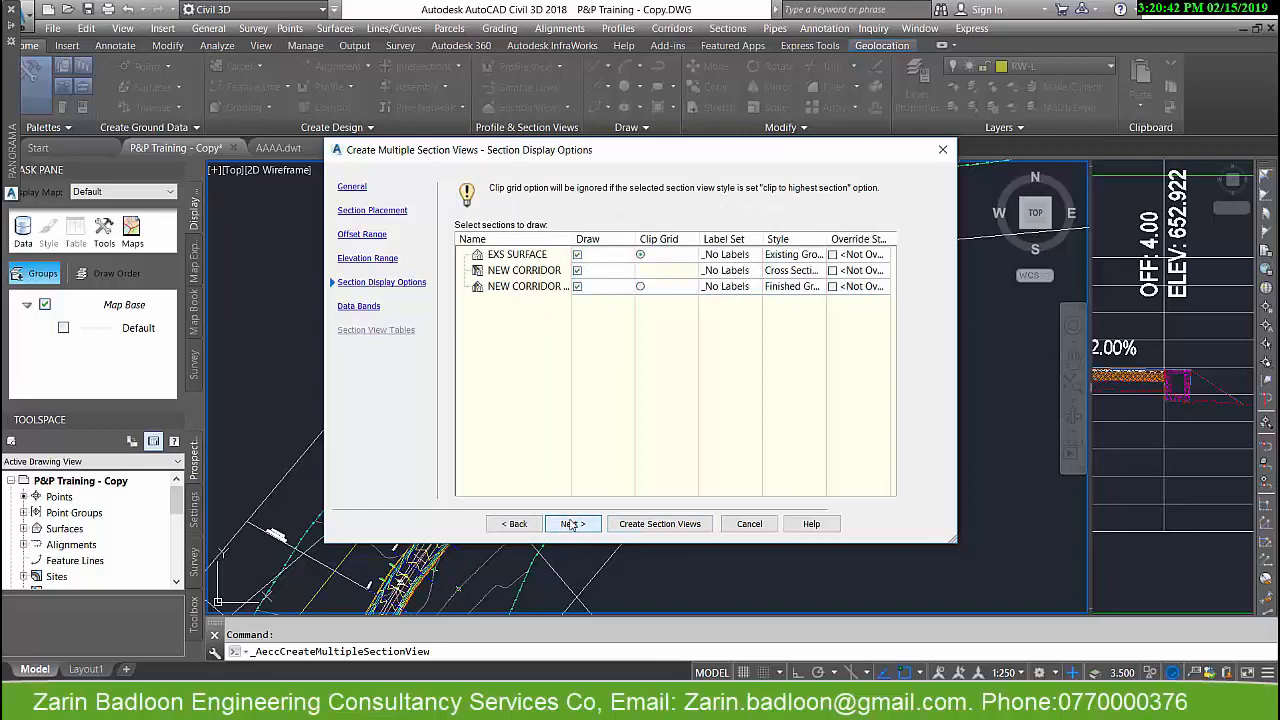
# - Keep the _No Labels label set for the EXS SURFACE section and accept the section display options
pyautogui.click(737, 255)
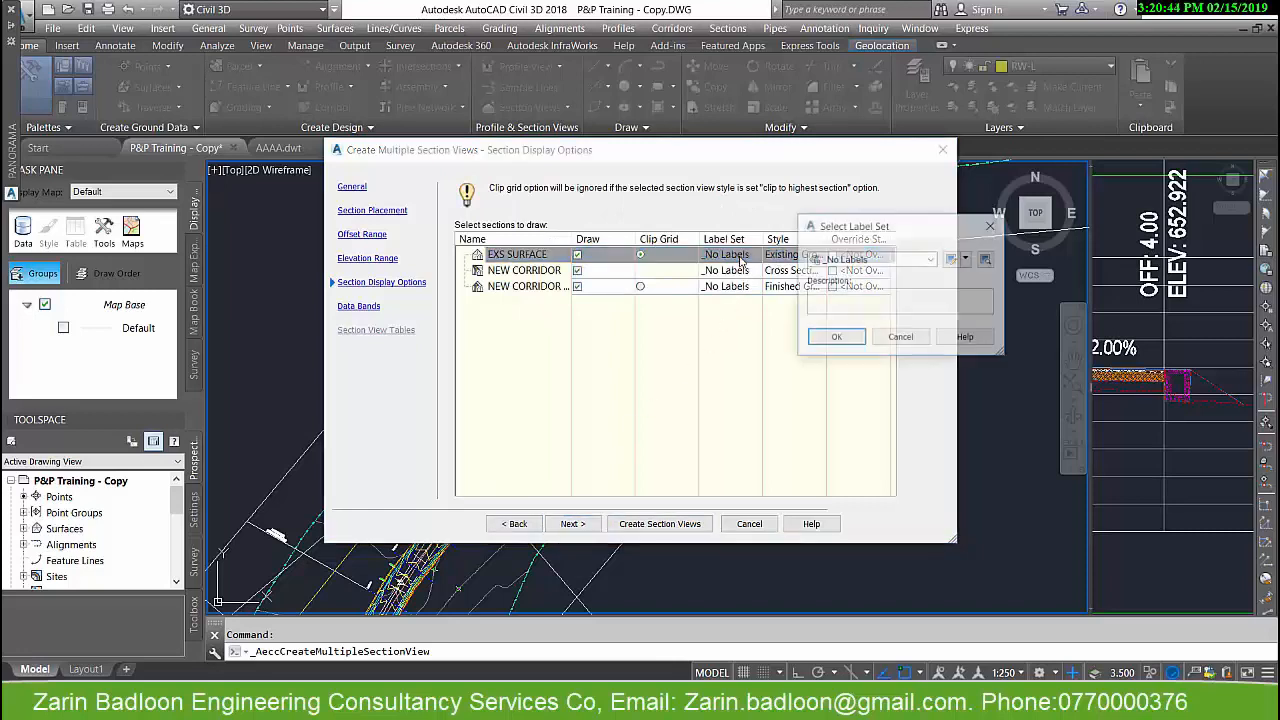
pyautogui.click(834, 338)
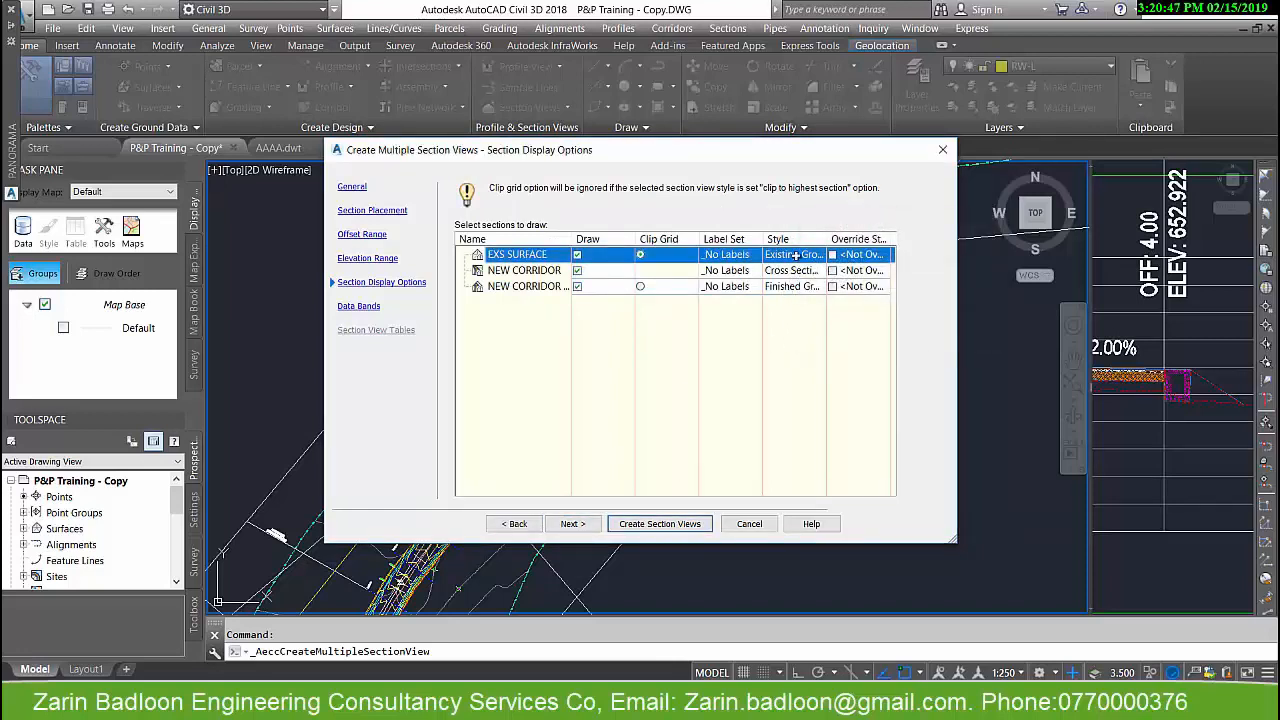
pyautogui.click(572, 524)
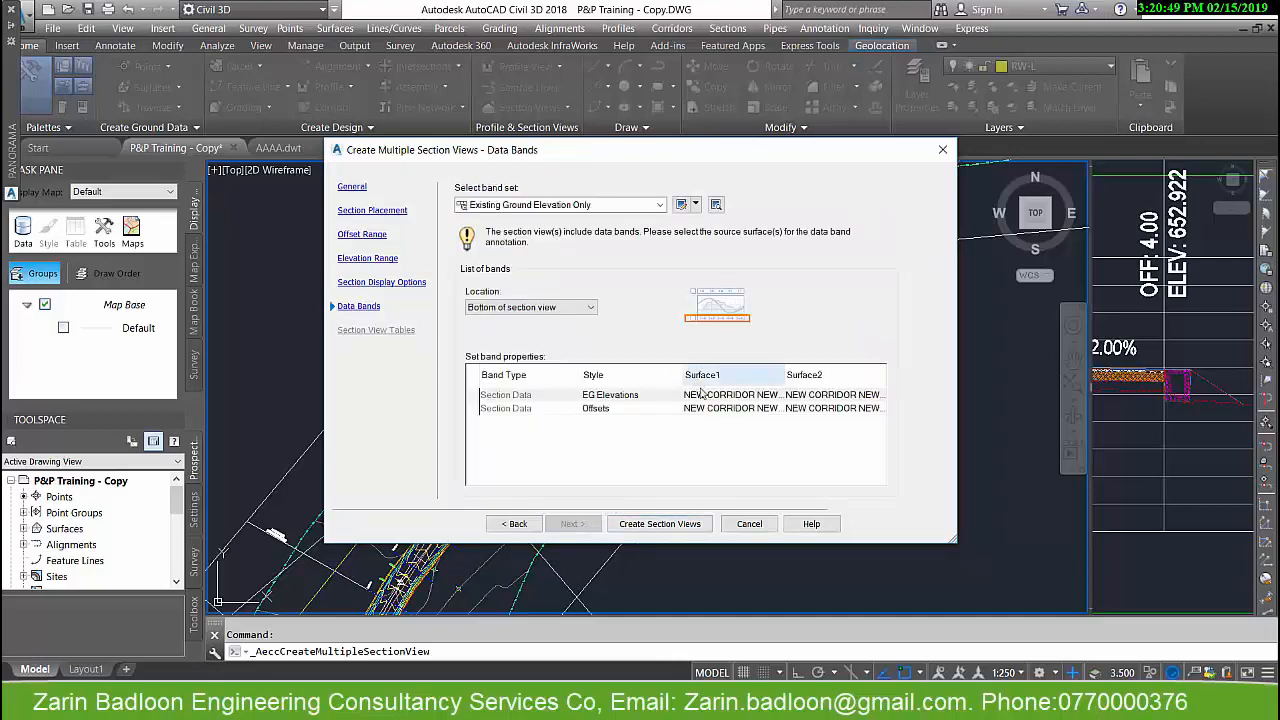
# - Set Surface1 to EXS SURFACE for both the EG Elevations and Offsets data bands
pyautogui.click(704, 396)
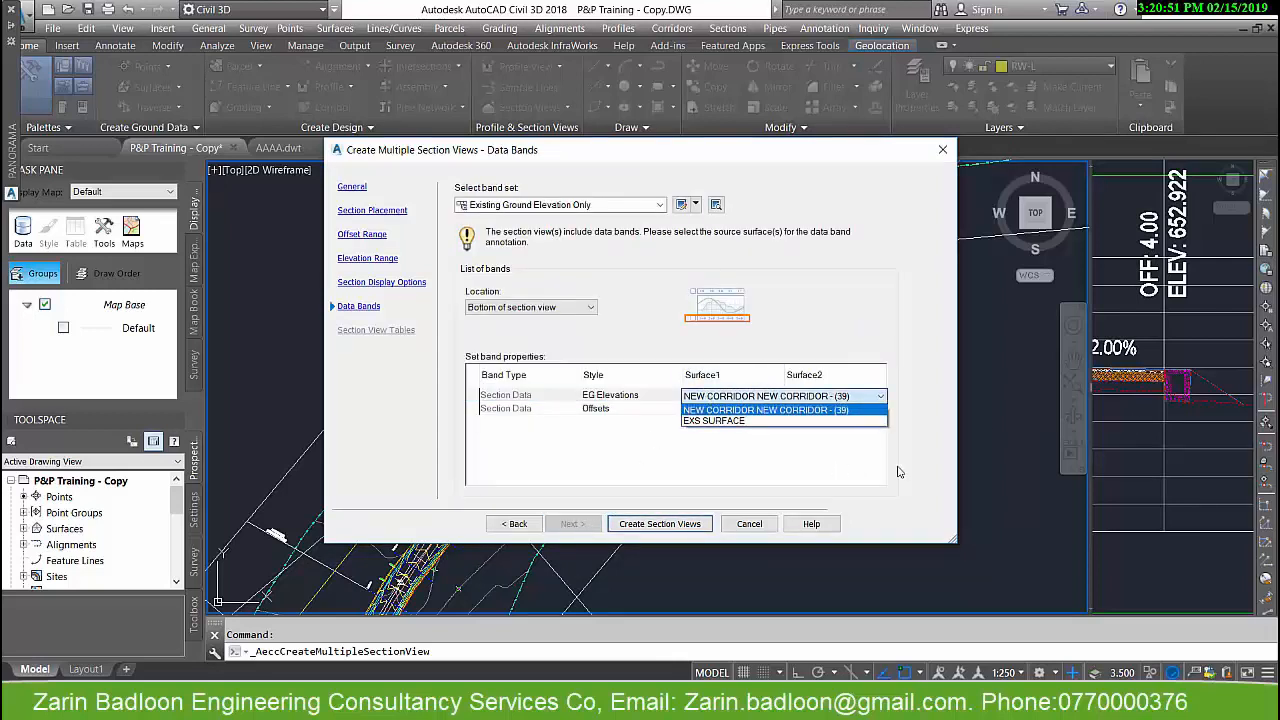
pyautogui.click(710, 420)
pyautogui.click(705, 410)
pyautogui.click(705, 412)
pyautogui.click(705, 441)
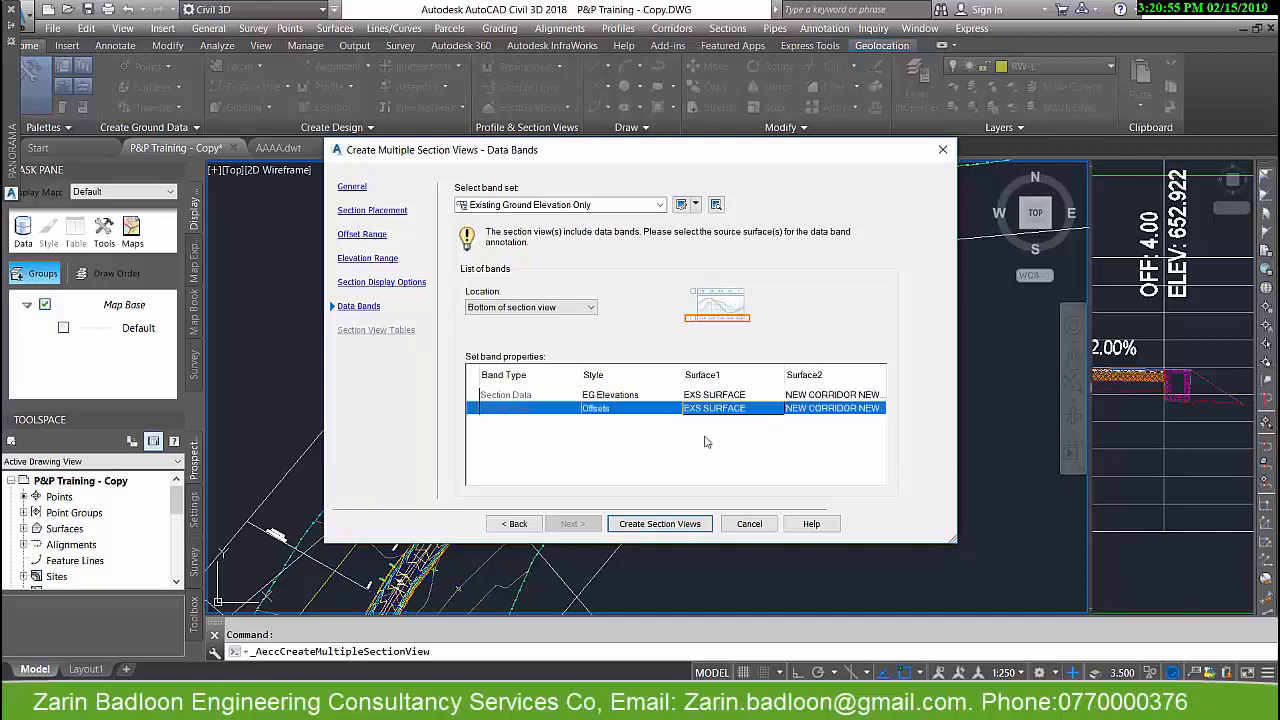
# - Set Surface2 to EXS SURFACE for both the EG Elevations and Offsets data bands
pyautogui.click(815, 395)
pyautogui.click(815, 395)
pyautogui.click(810, 427)
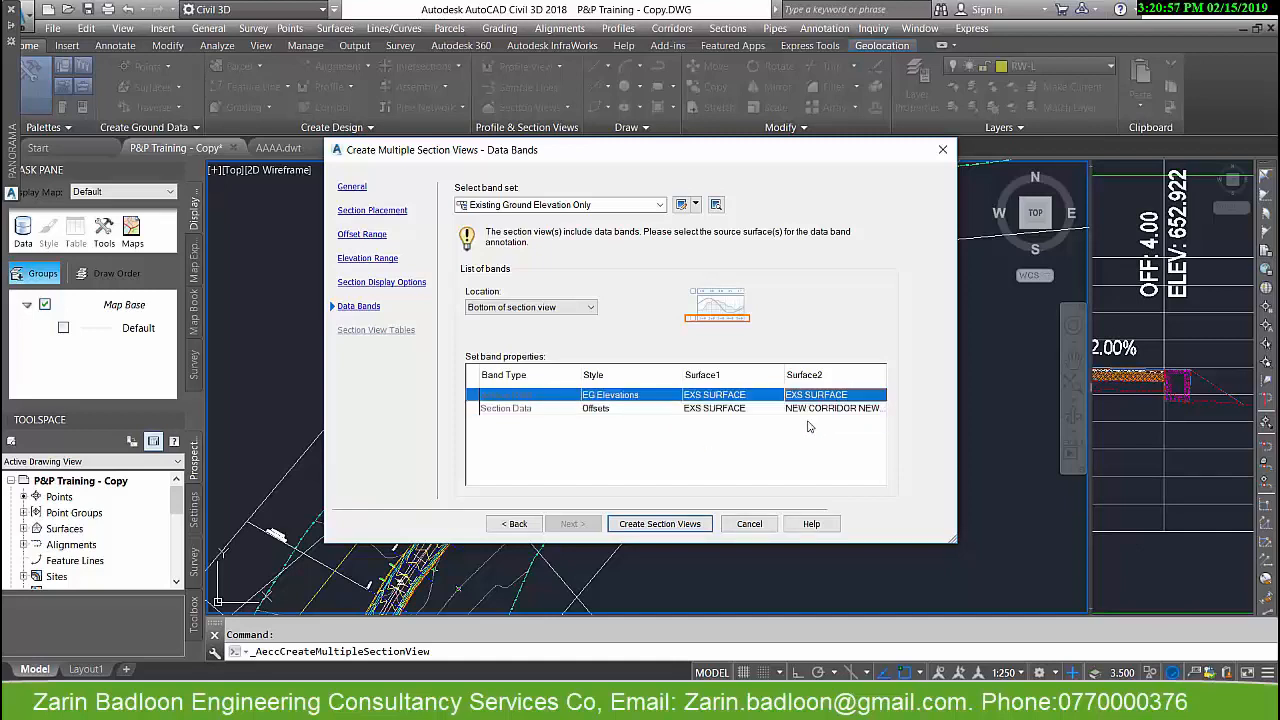
pyautogui.click(818, 408)
pyautogui.click(818, 408)
pyautogui.click(810, 441)
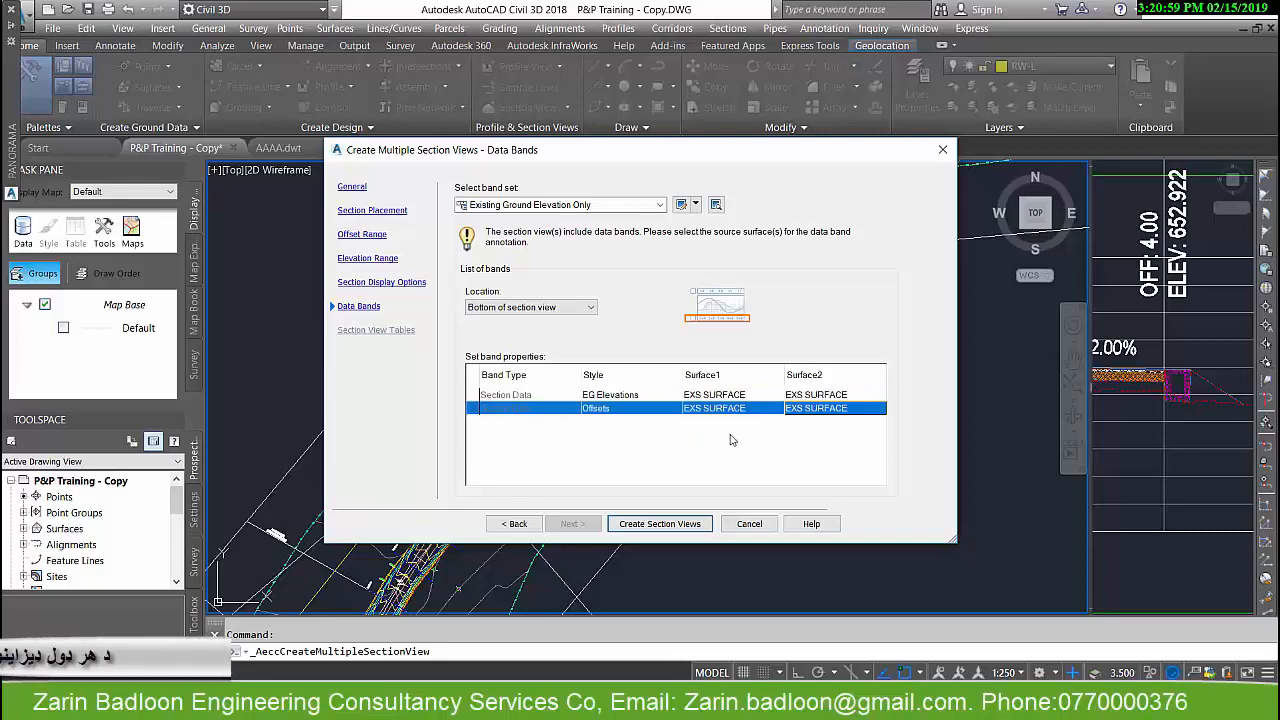
# - Create the section views and place their origin in an empty area of model space away from the alignment
pyautogui.click(642, 524)
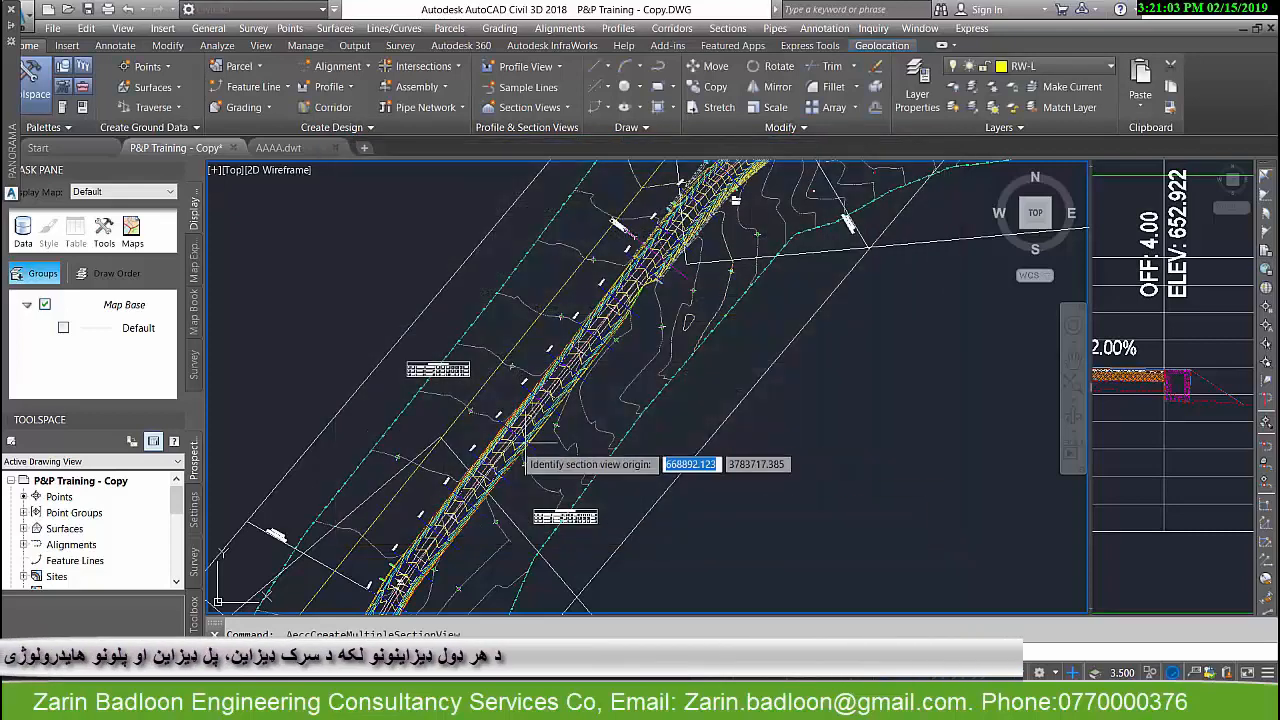
pyautogui.scroll(-5, 525, 443)
pyautogui.scroll(-5, 643, 450)
pyautogui.moveTo(699, 490); pyautogui.dragTo(634, 446, button='middle')
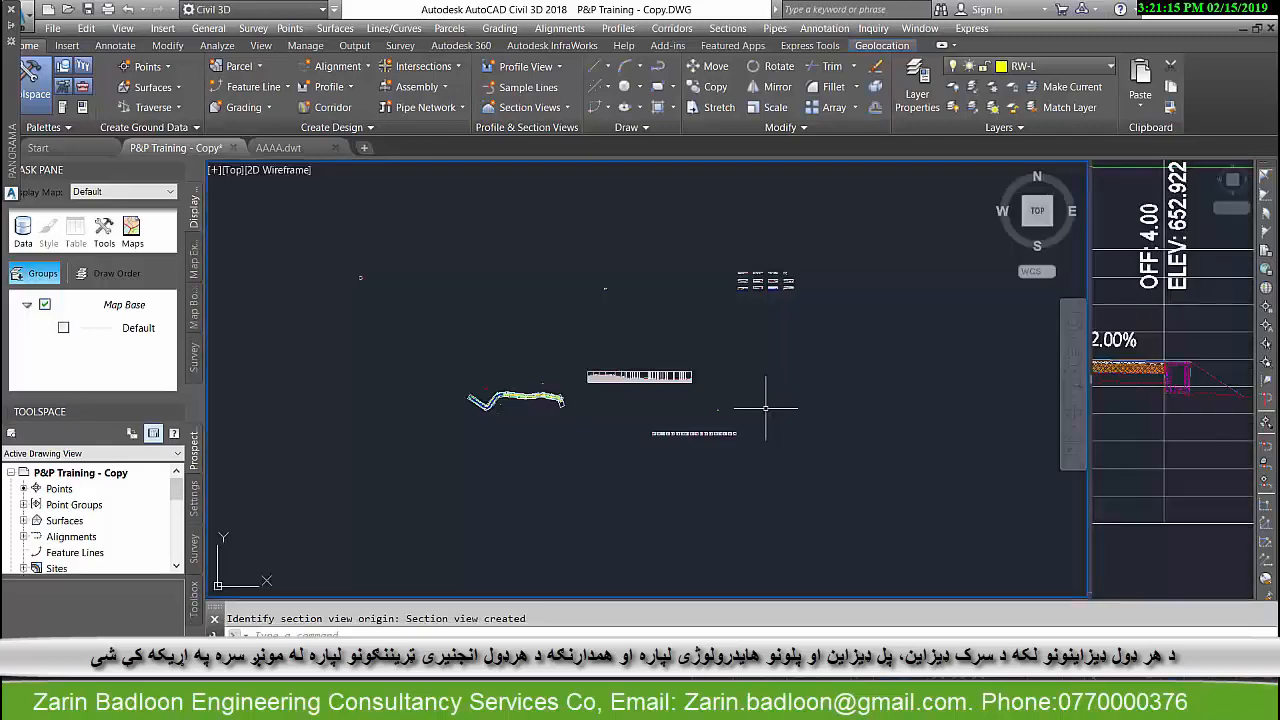
# - Examine the created section sheets, checking how the section views are arranged in their frames and one road section up close
pyautogui.scroll(8, 697, 441)
pyautogui.scroll(5, 492, 440)
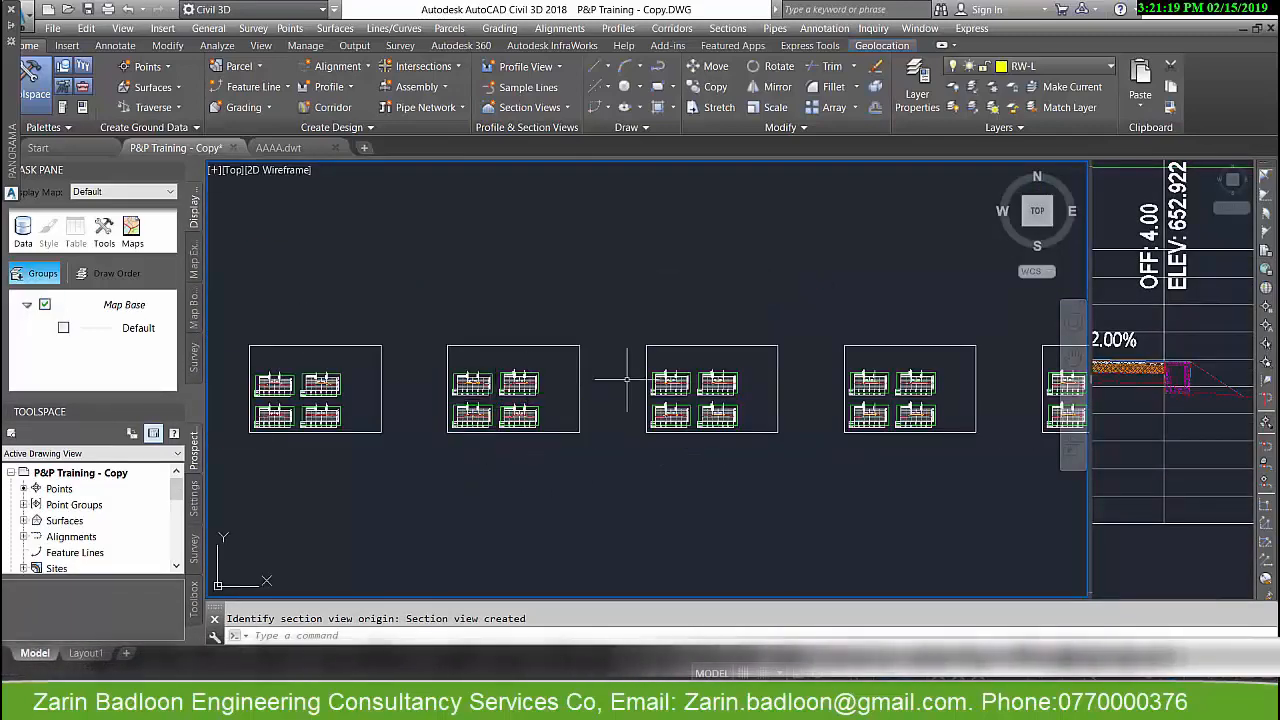
pyautogui.scroll(-3, 551, 405)
pyautogui.scroll(5, 505, 392)
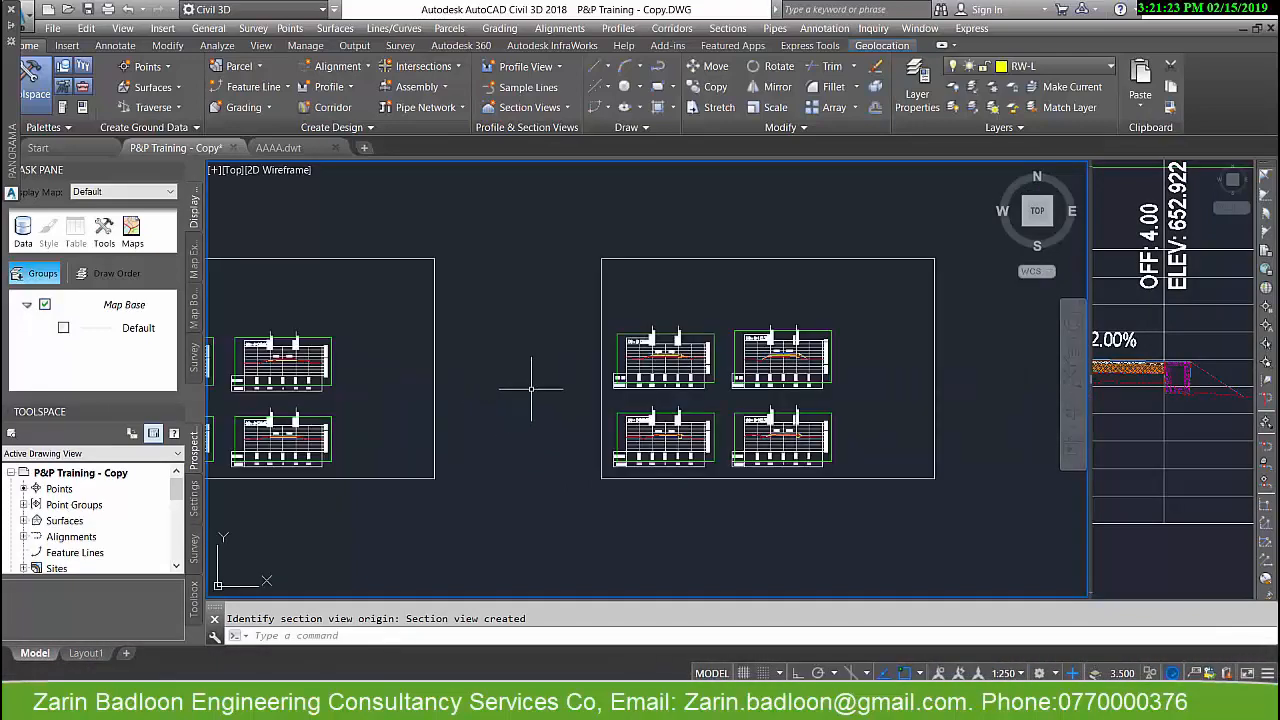
pyautogui.scroll(6, 650, 370)
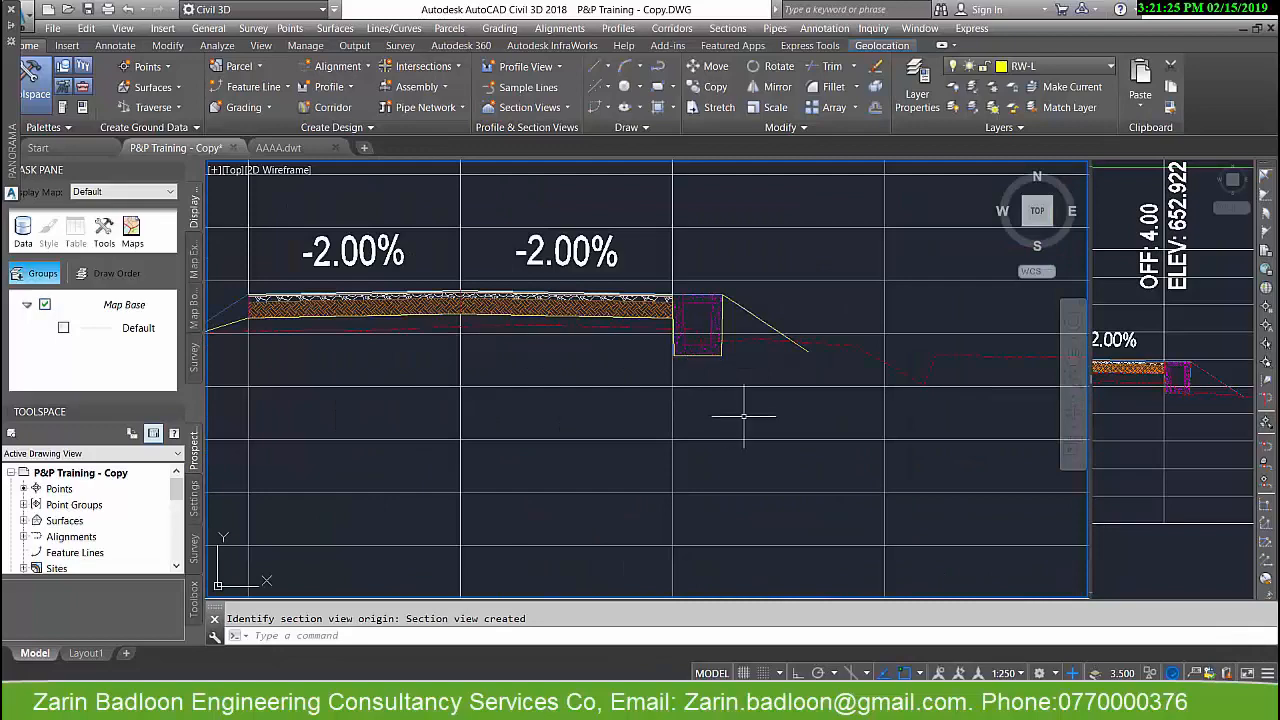
pyautogui.scroll(-2, 812, 394)
pyautogui.scroll(-2, 796, 447)
pyautogui.scroll(-5, 740, 334)
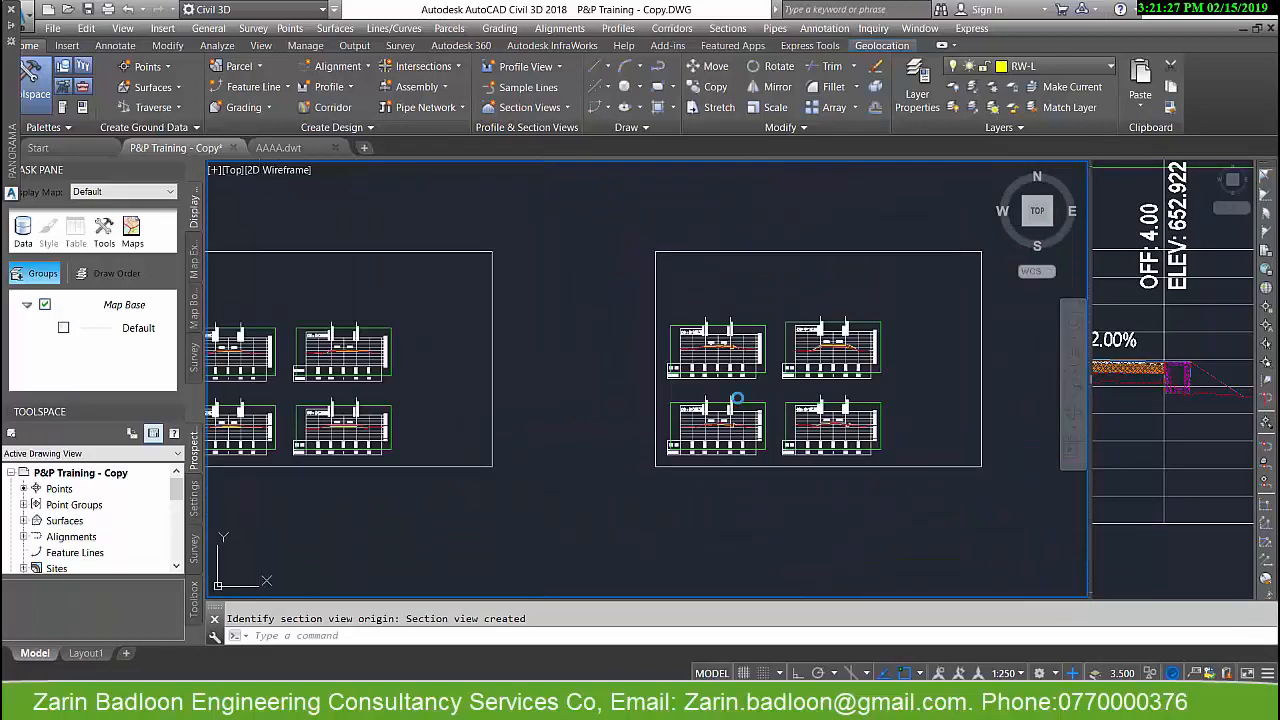
# - Open the section view style of the station 0+040 section view for editing
pyautogui.scroll(4, 481, 325)
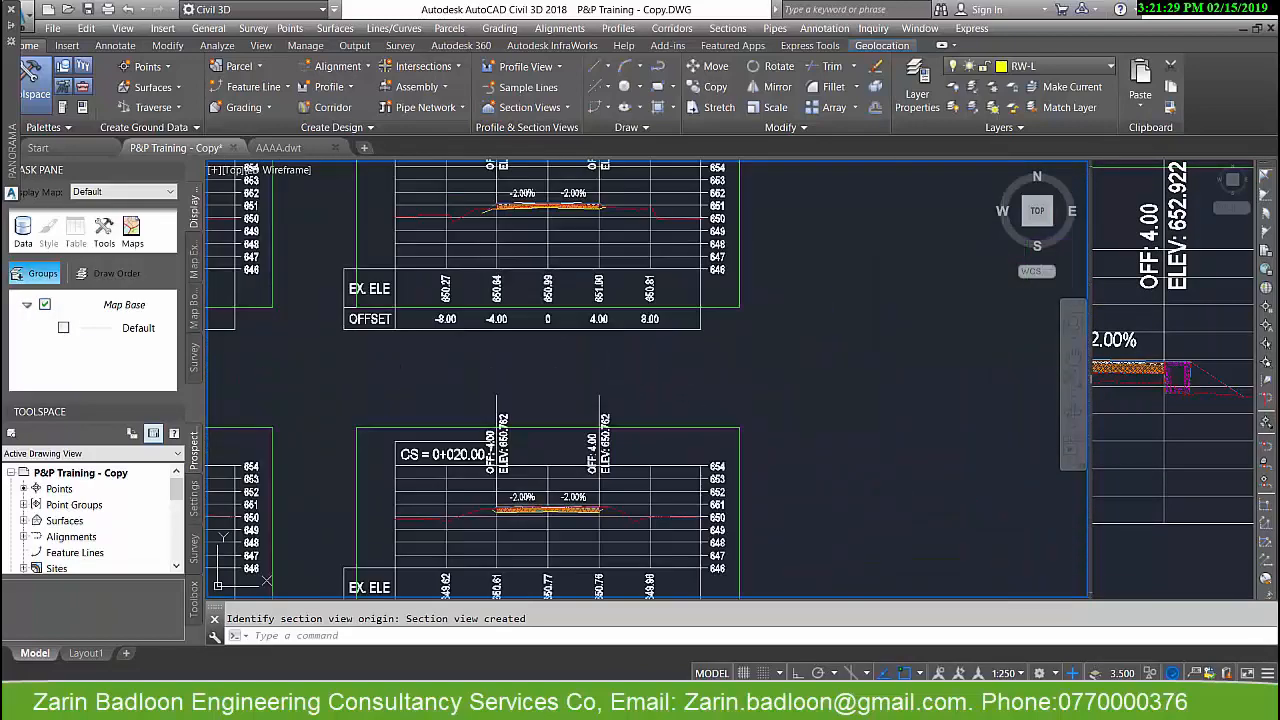
pyautogui.scroll(-4, 686, 371)
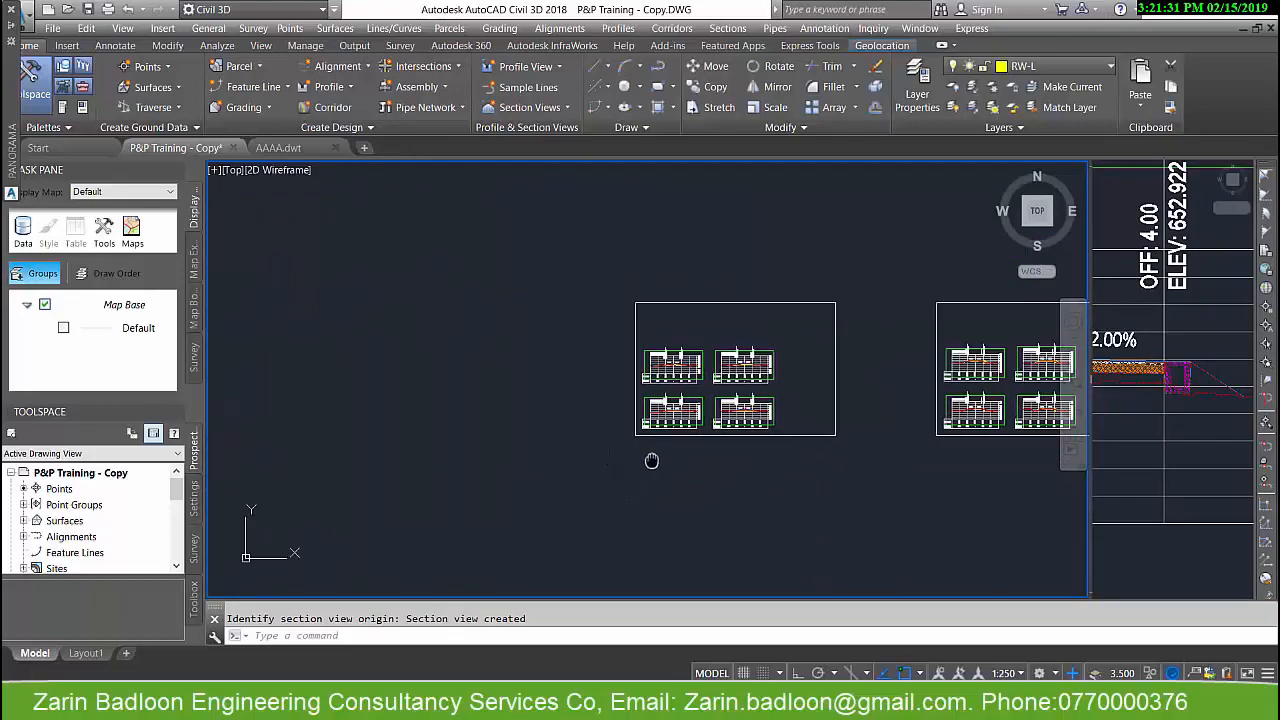
pyautogui.scroll(6, 685, 345)
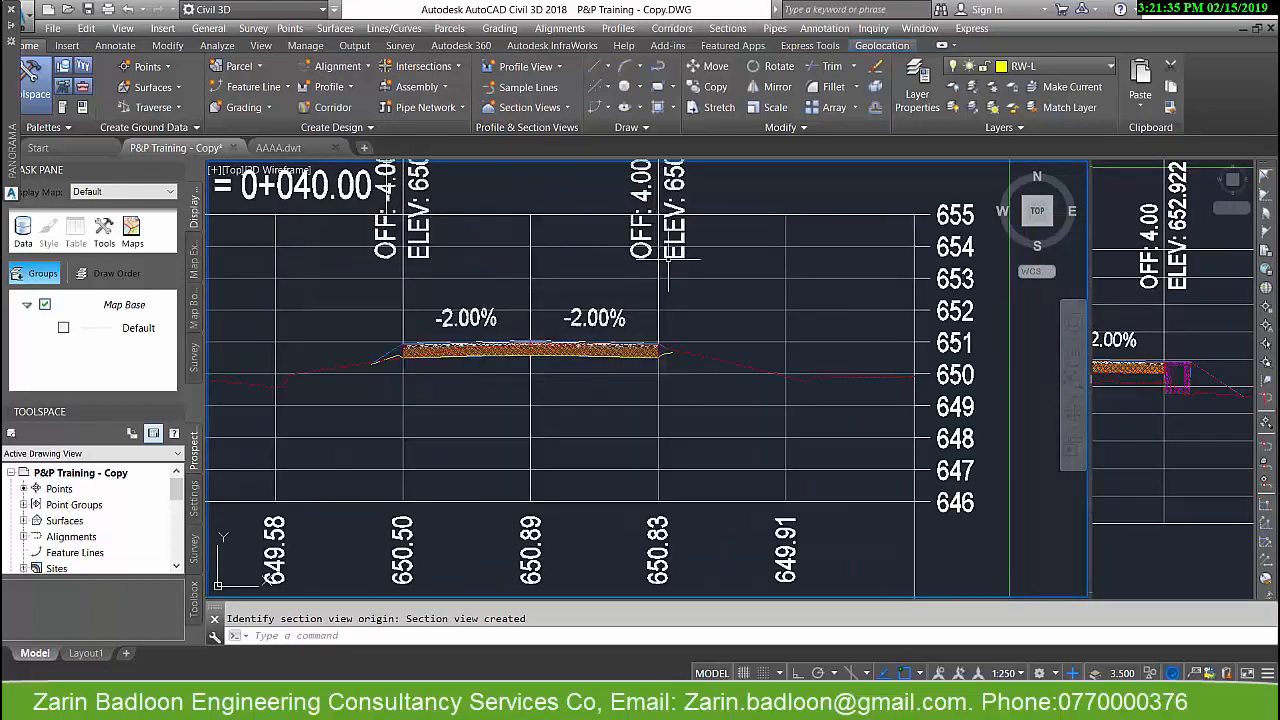
pyautogui.scroll(-3, 632, 290)
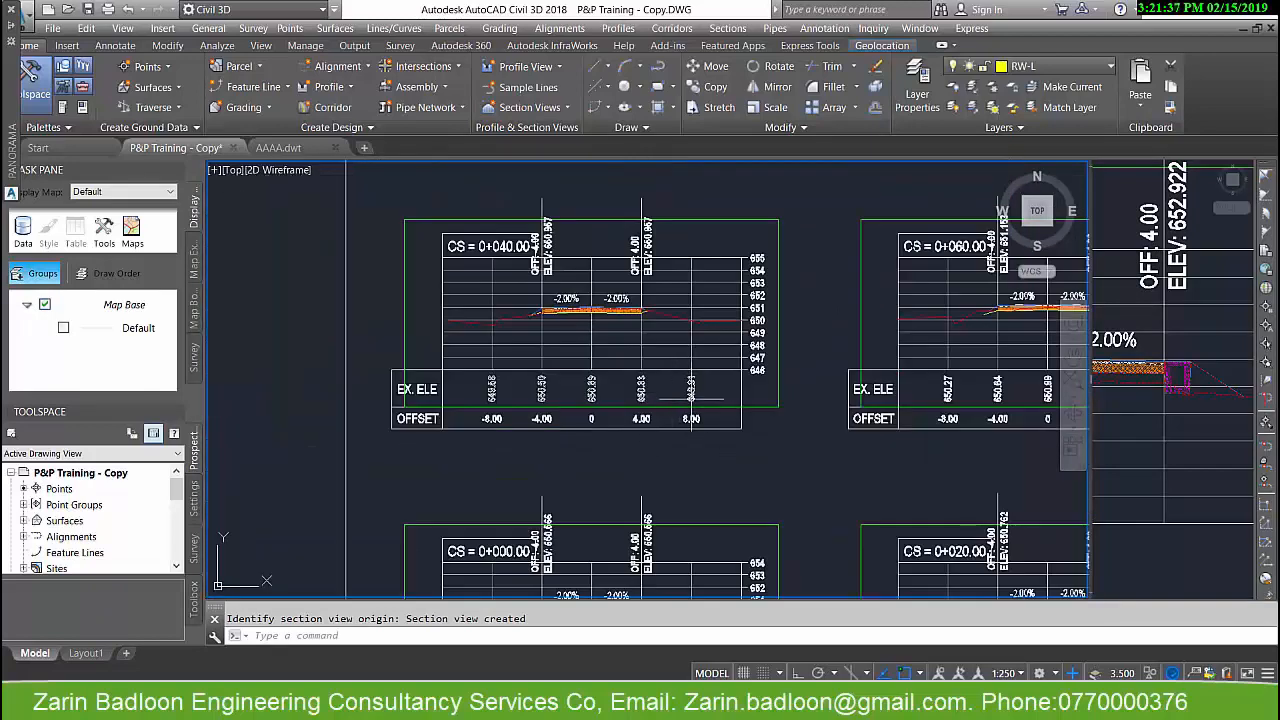
pyautogui.scroll(4, 617, 428)
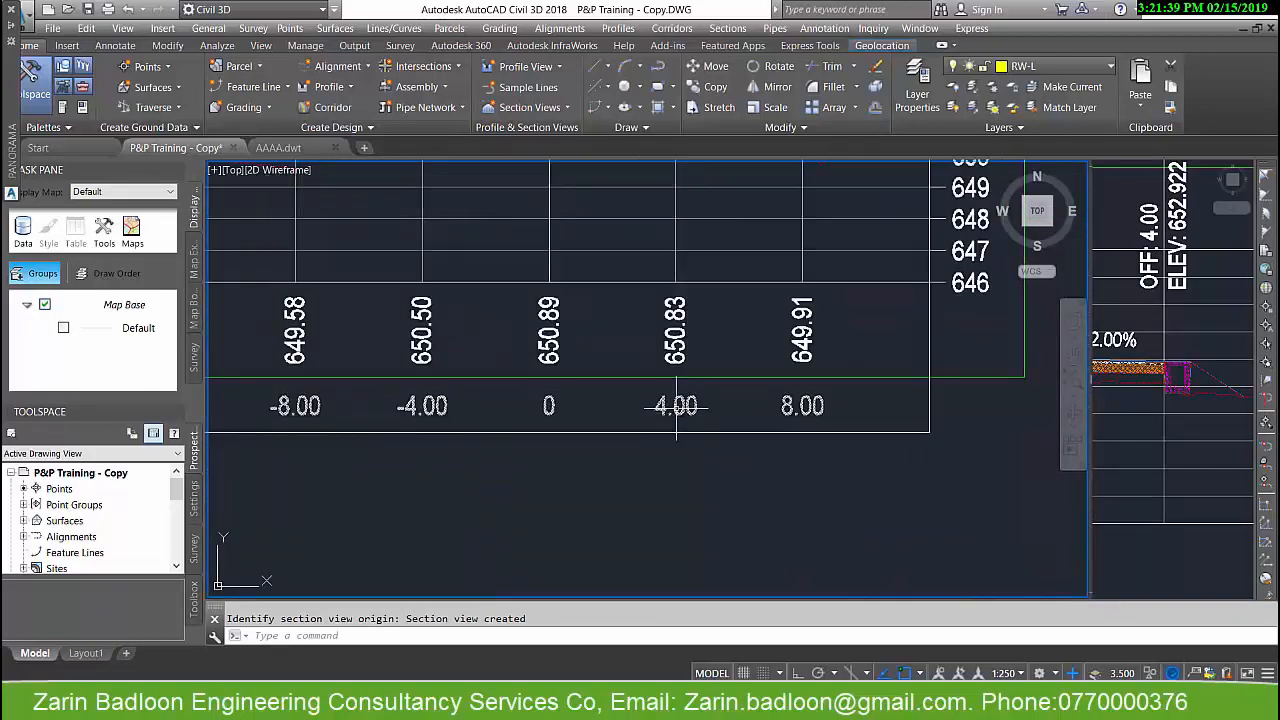
pyautogui.click(708, 282)
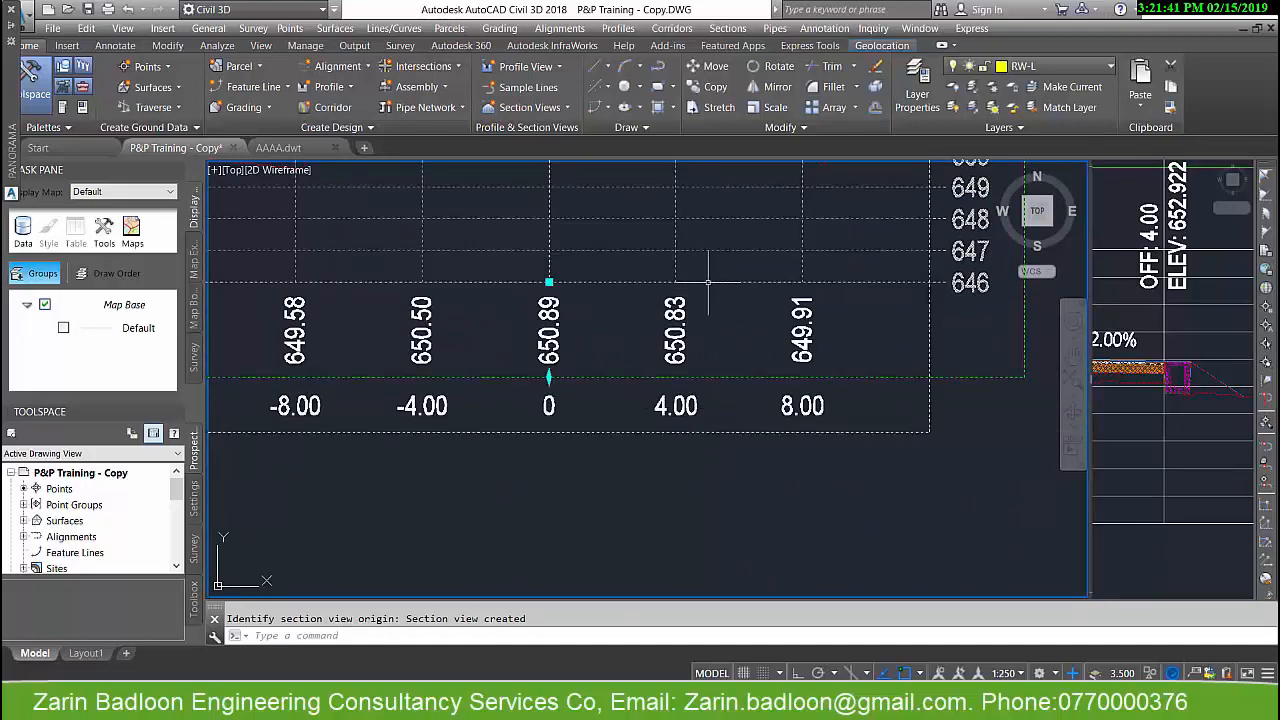
pyautogui.rightClick(731, 368)
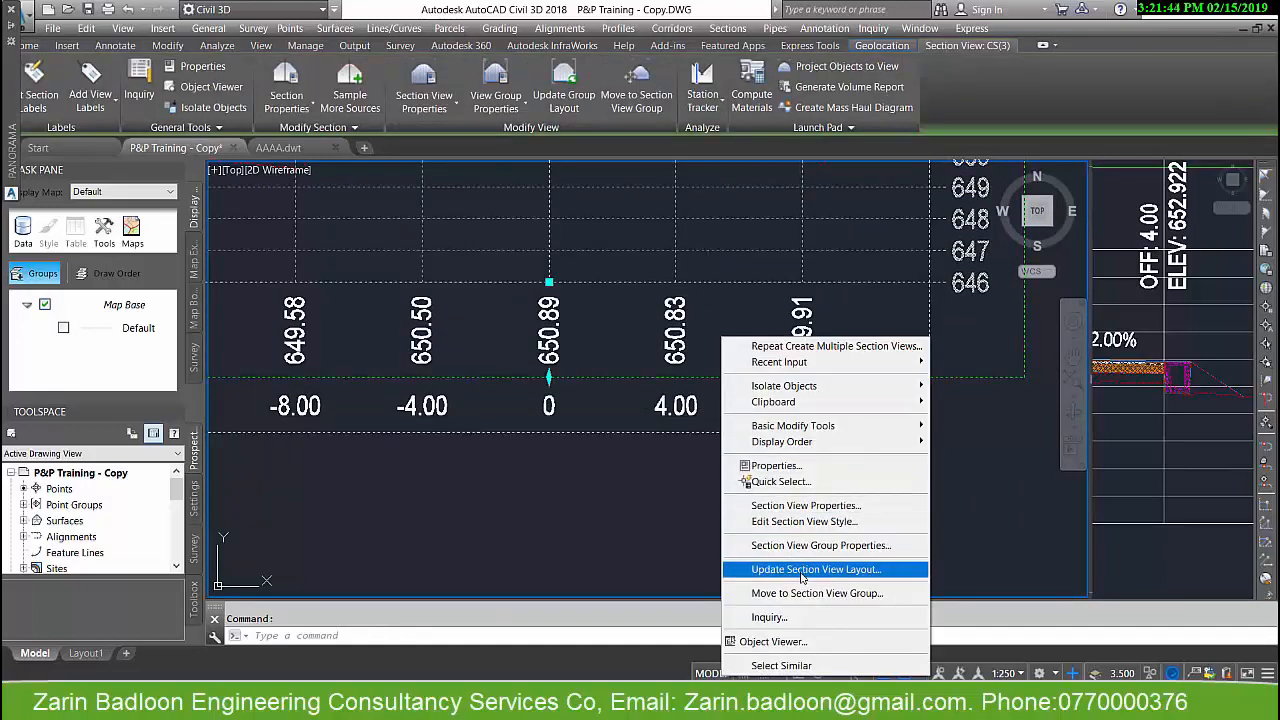
pyautogui.click(804, 521)
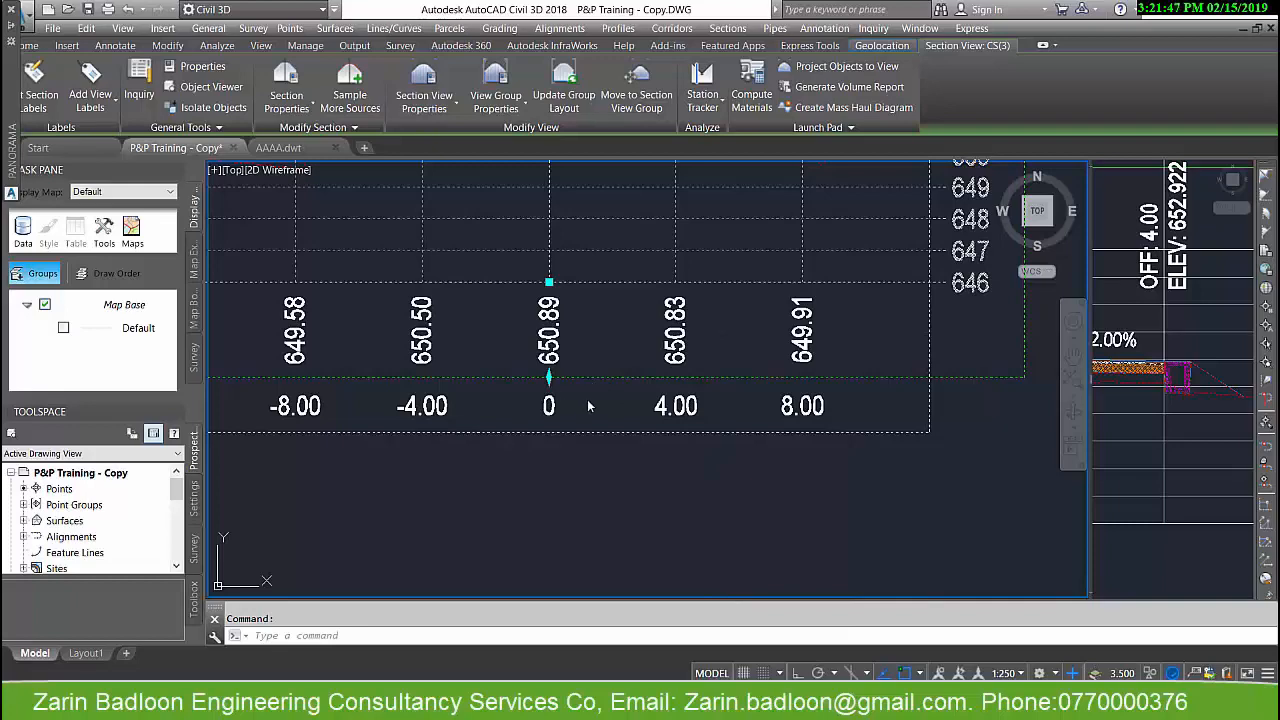
# - Set the bottom horizontal axis's major tick interval to 2 m in the READY FOR PLOTTING style and apply it
pyautogui.moveTo(610, 155); pyautogui.dragTo(359, 132)
pyautogui.click(345, 156)
pyautogui.doubleClick(199, 302)
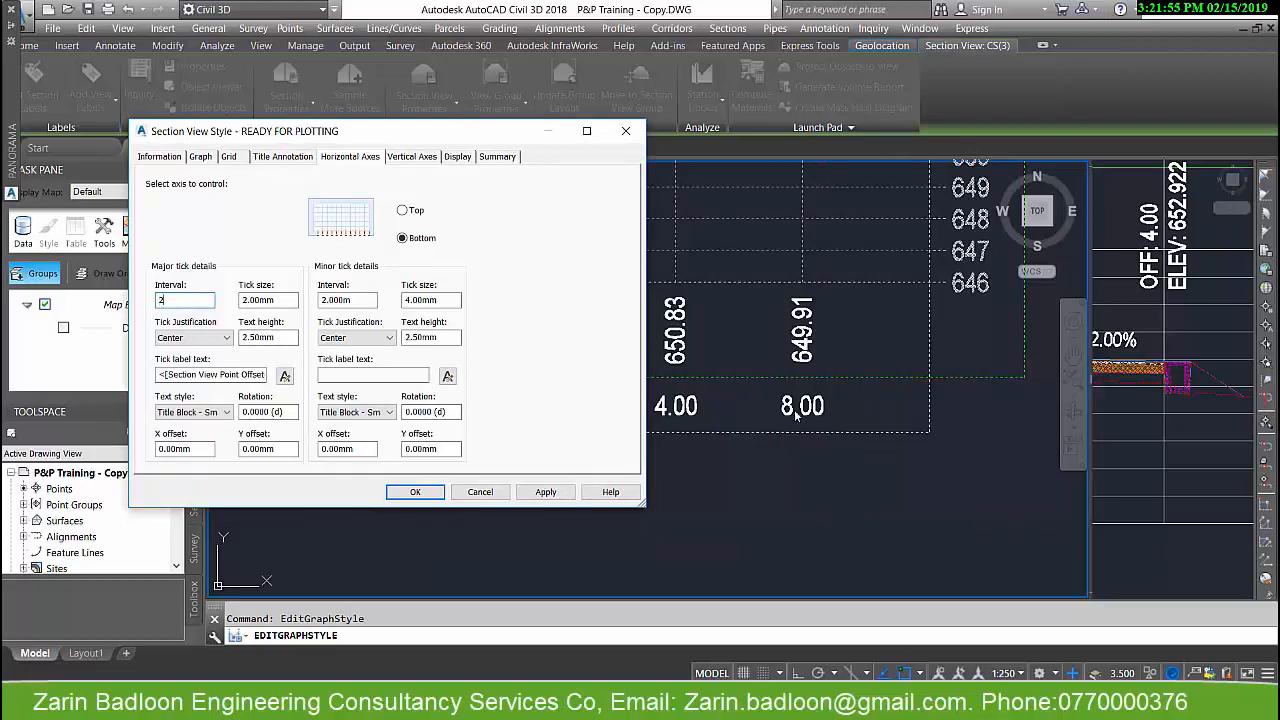
pyautogui.click(411, 156)
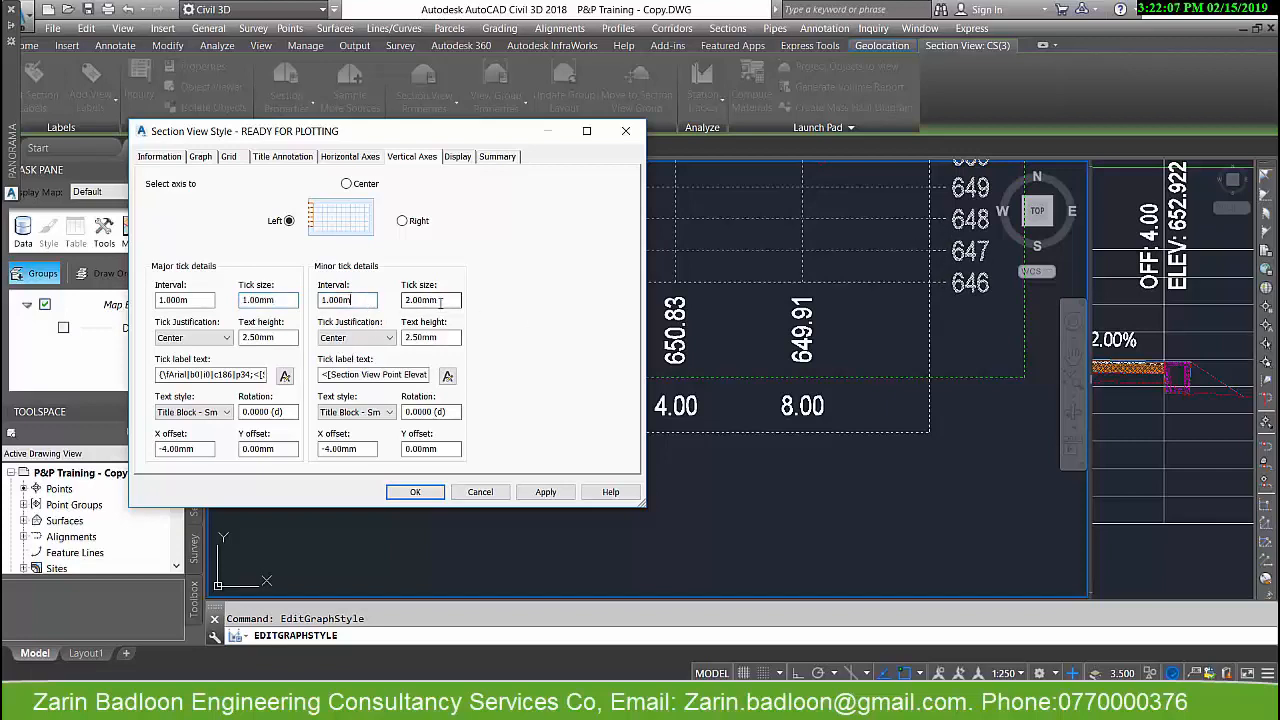
pyautogui.click(349, 158)
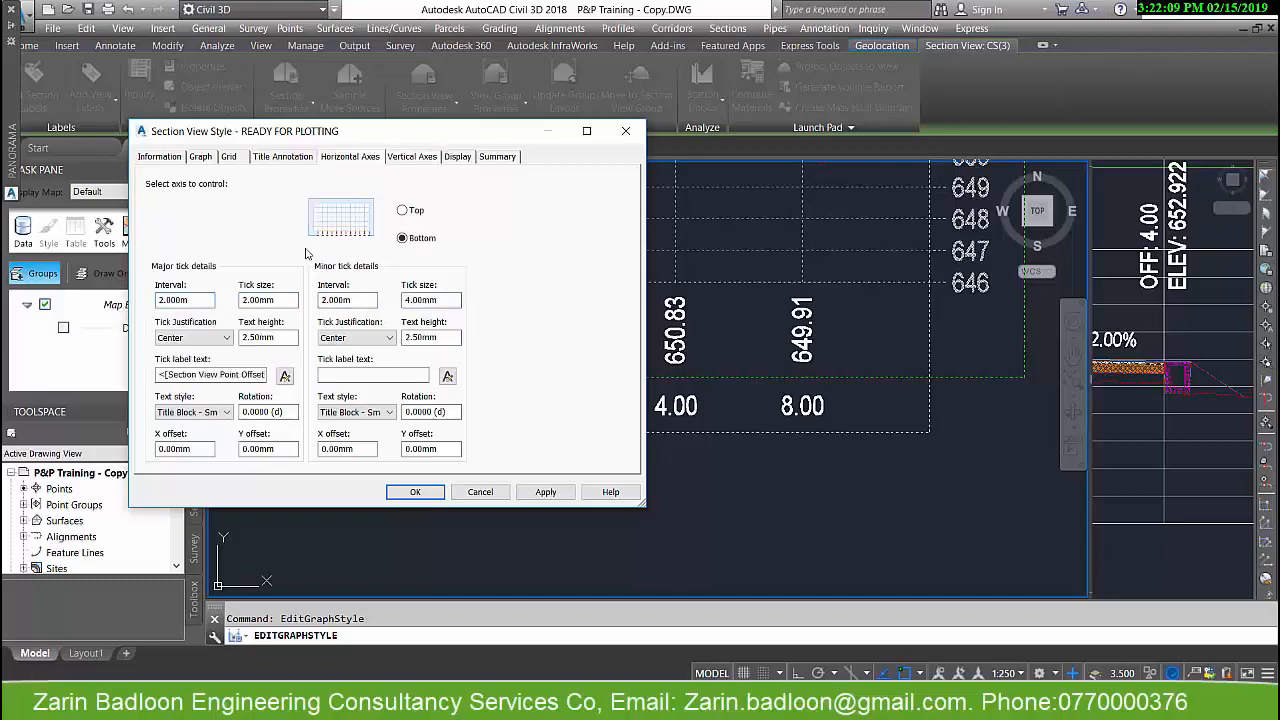
pyautogui.click(415, 491)
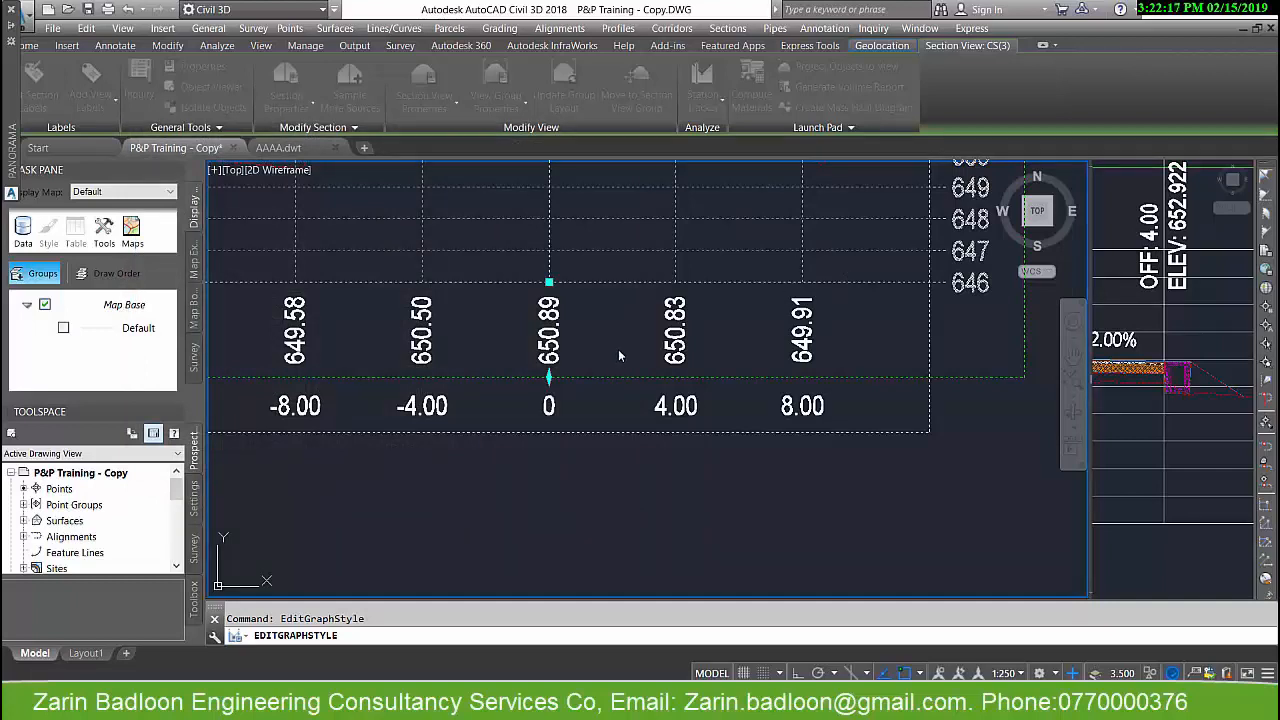
pyautogui.press('Escape')
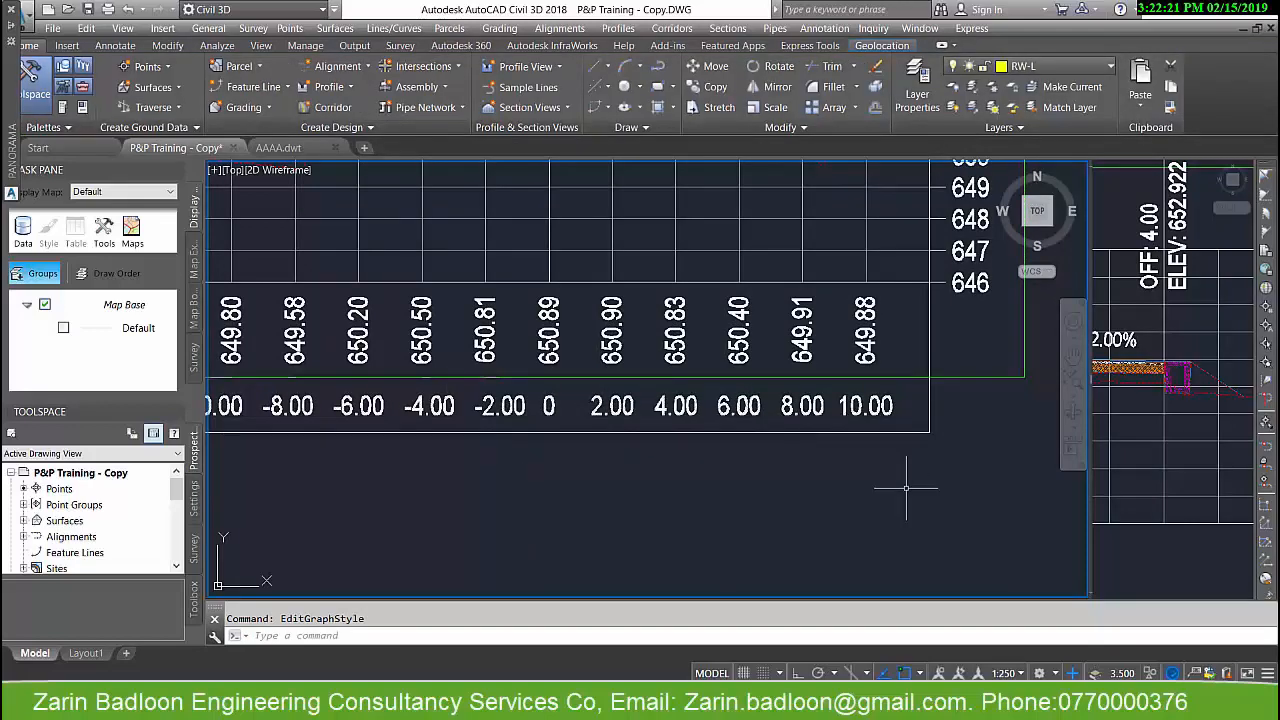
# - Open the band settings of the section view group through the station 0+040 section view
pyautogui.scroll(-4, 900, 480)
pyautogui.scroll(5, 690, 440)
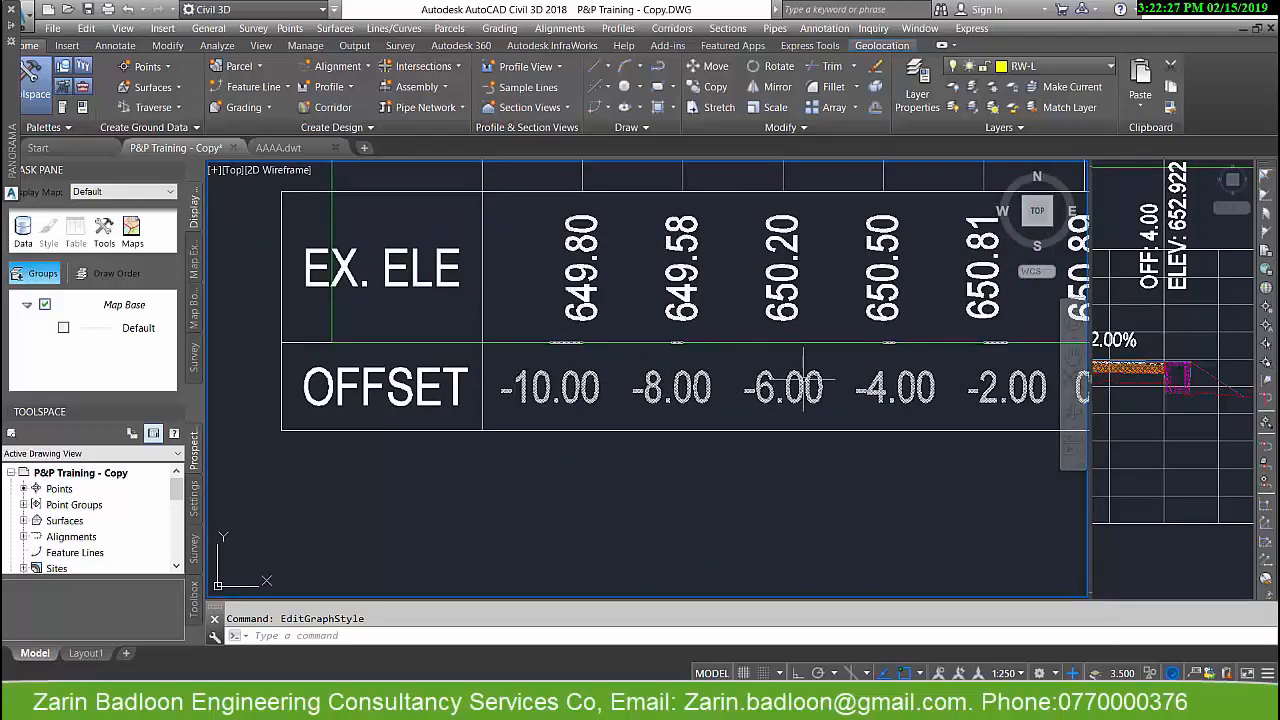
pyautogui.click(716, 341)
pyautogui.rightClick(716, 342)
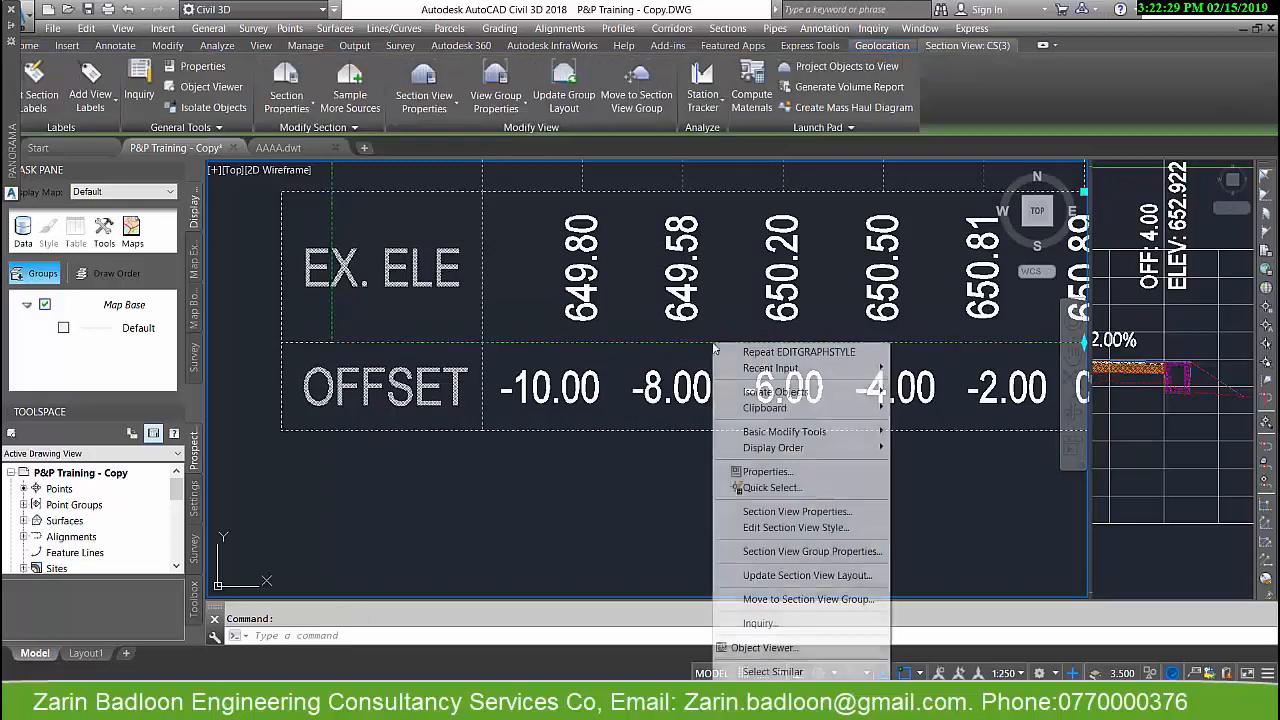
pyautogui.click(812, 553)
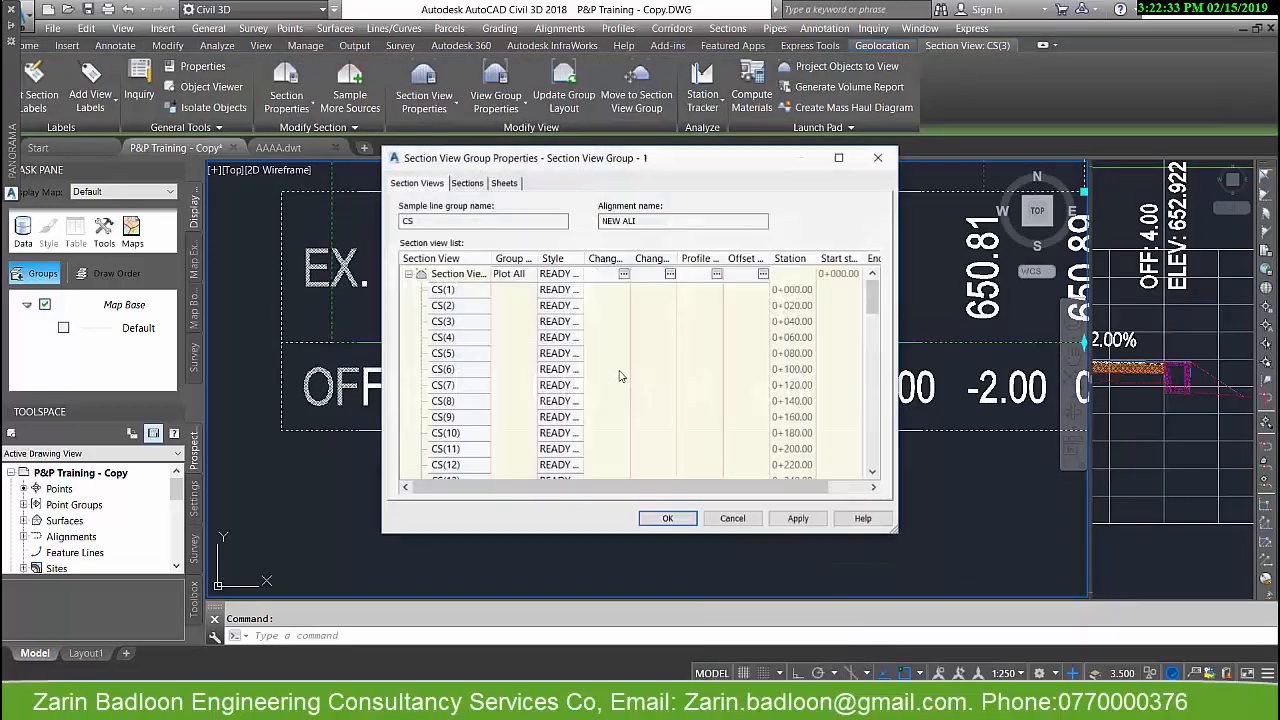
pyautogui.click(624, 274)
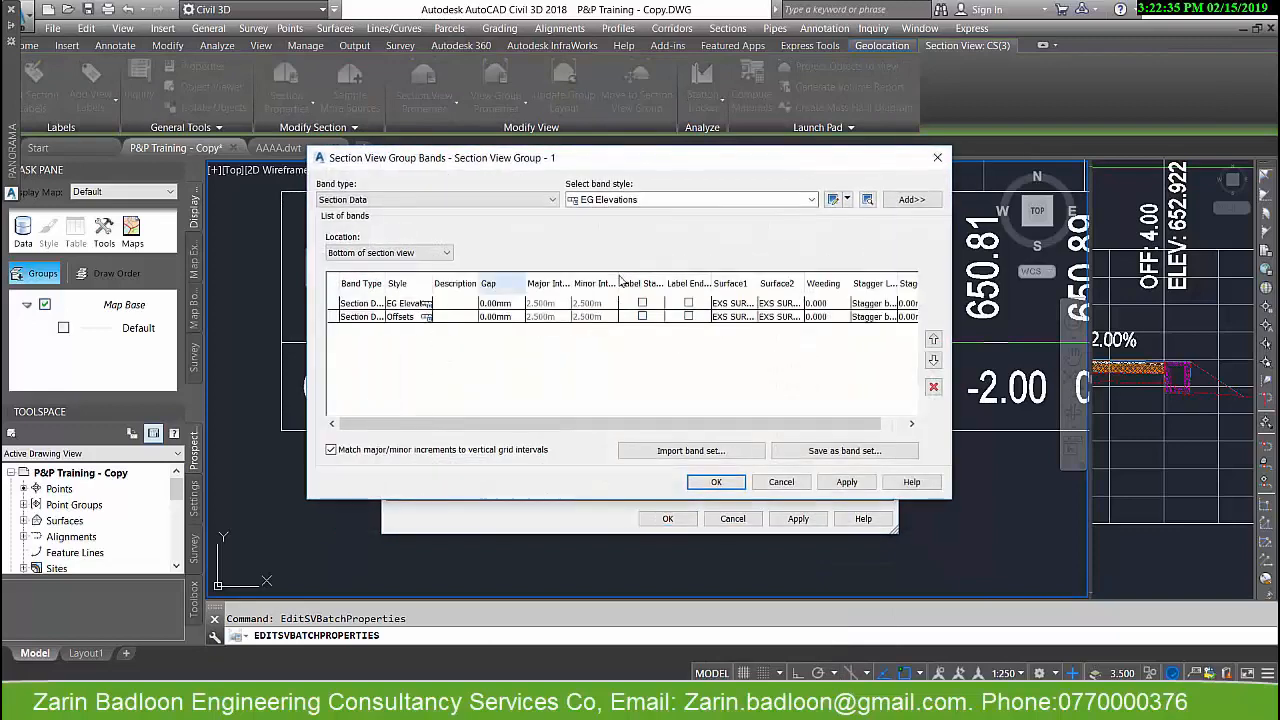
pyautogui.click(426, 316)
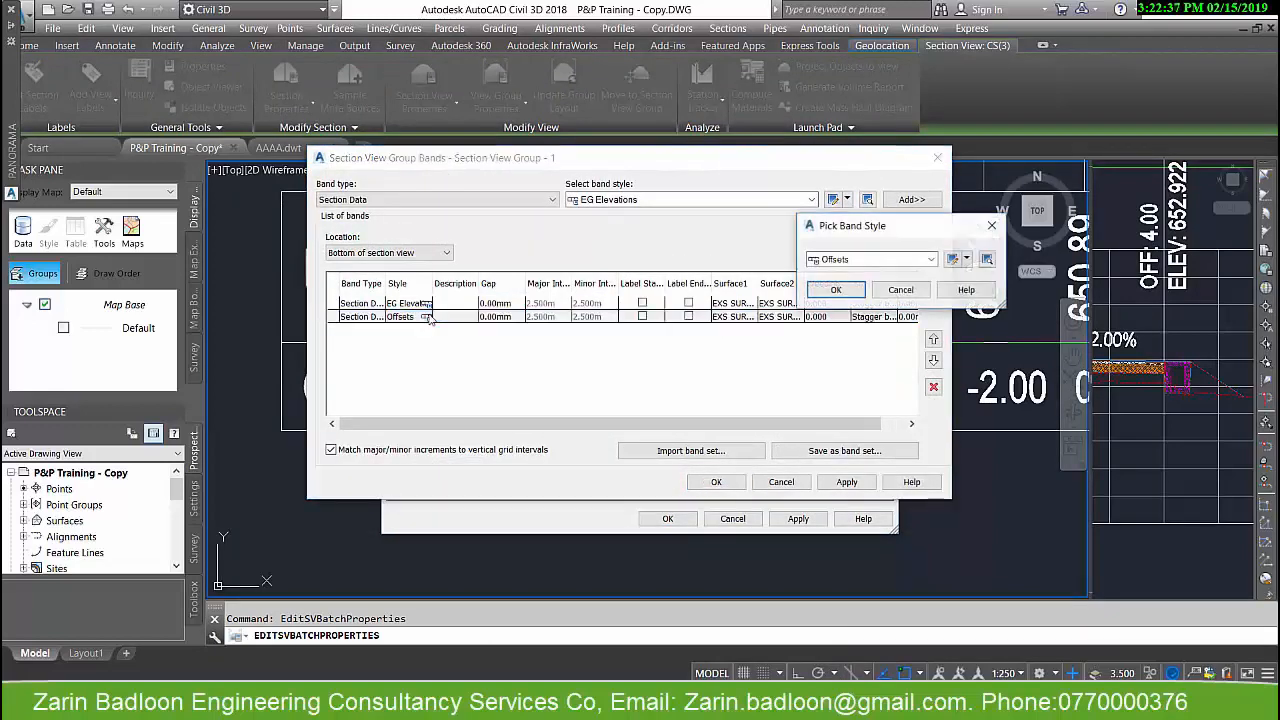
pyautogui.click(951, 261)
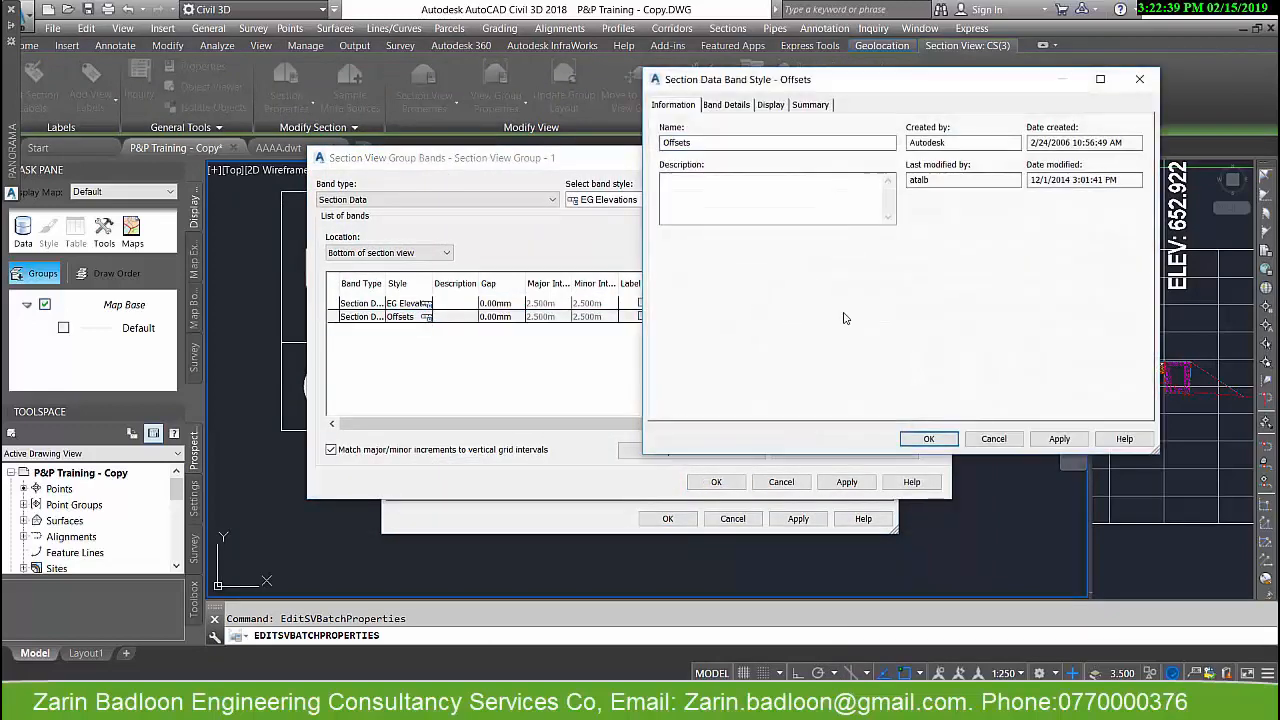
pyautogui.moveTo(960, 80); pyautogui.dragTo(598, 93)
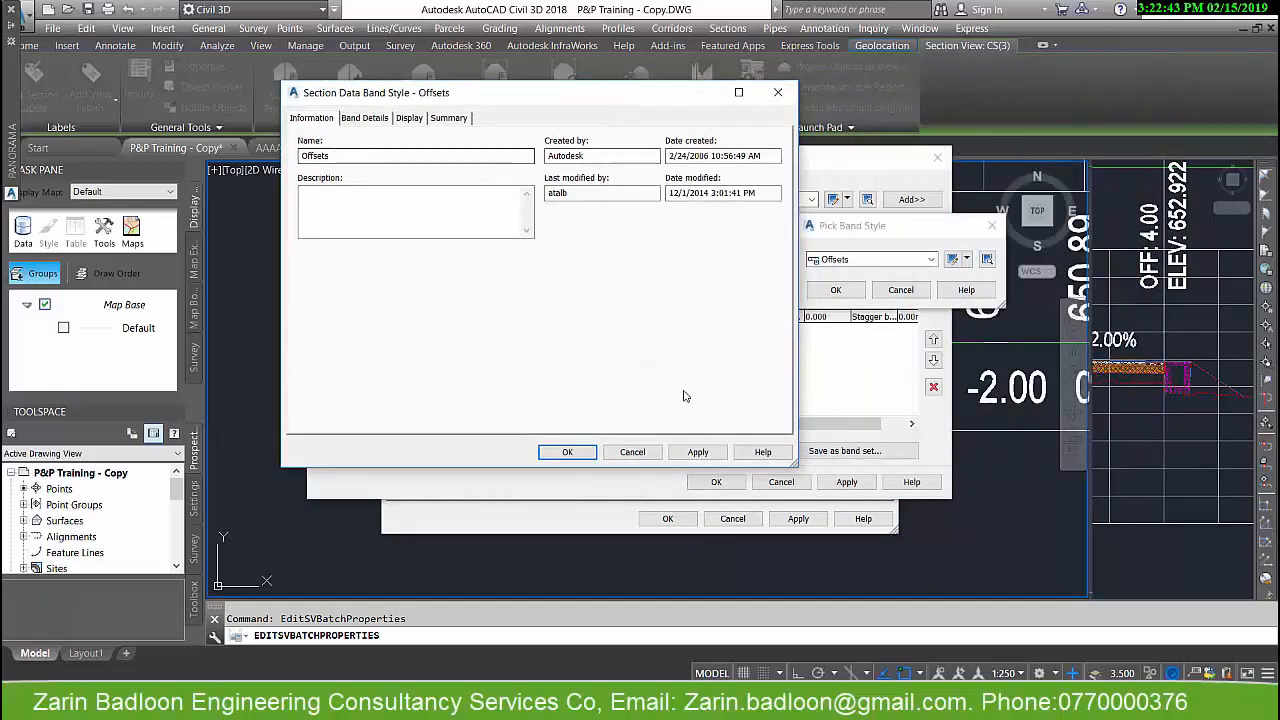
pyautogui.click(364, 118)
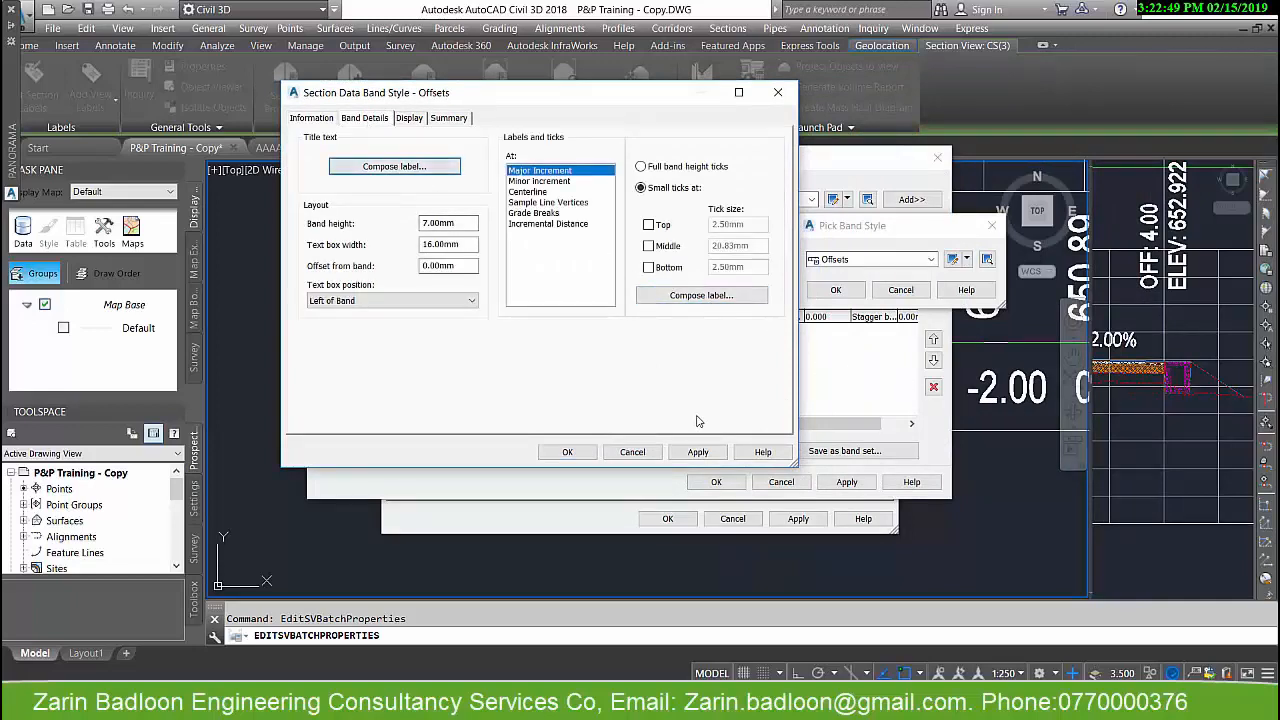
pyautogui.click(632, 452)
pyautogui.click(901, 290)
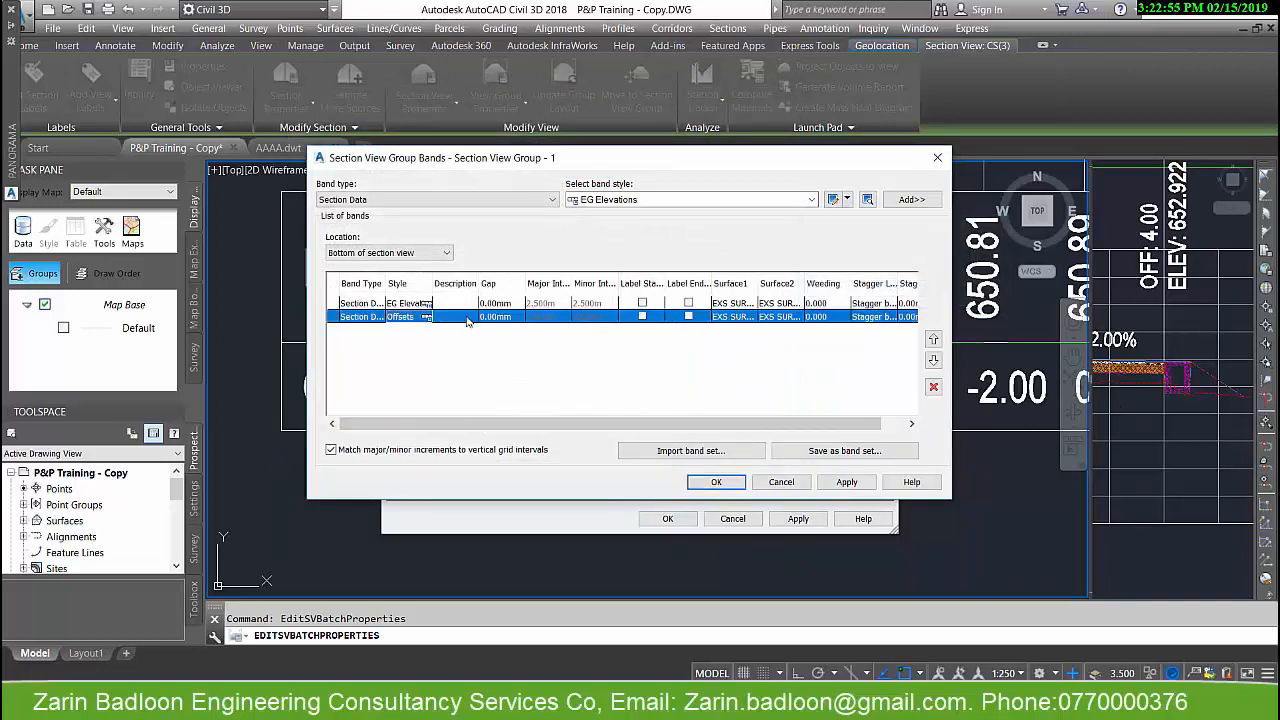
# - Set the rotation angle of the Offsets band's Major Increment label to 90 degrees and apply it to the section view group
pyautogui.click(425, 317)
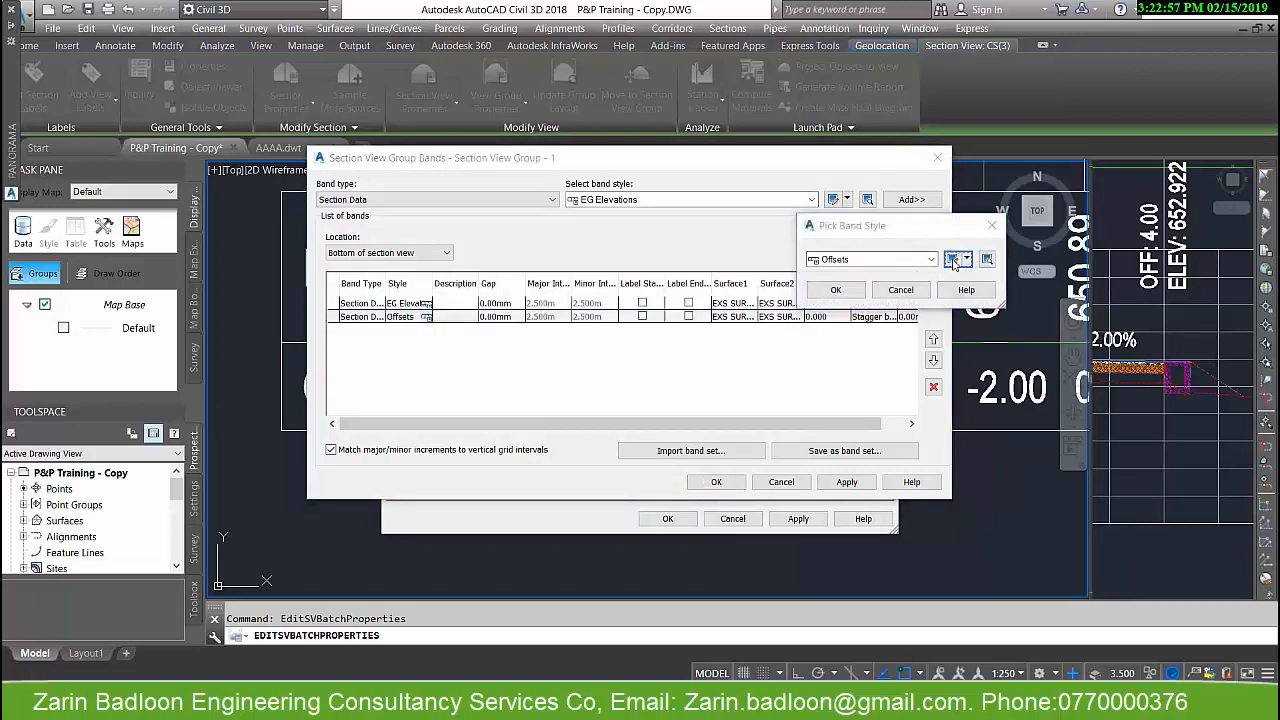
pyautogui.click(952, 260)
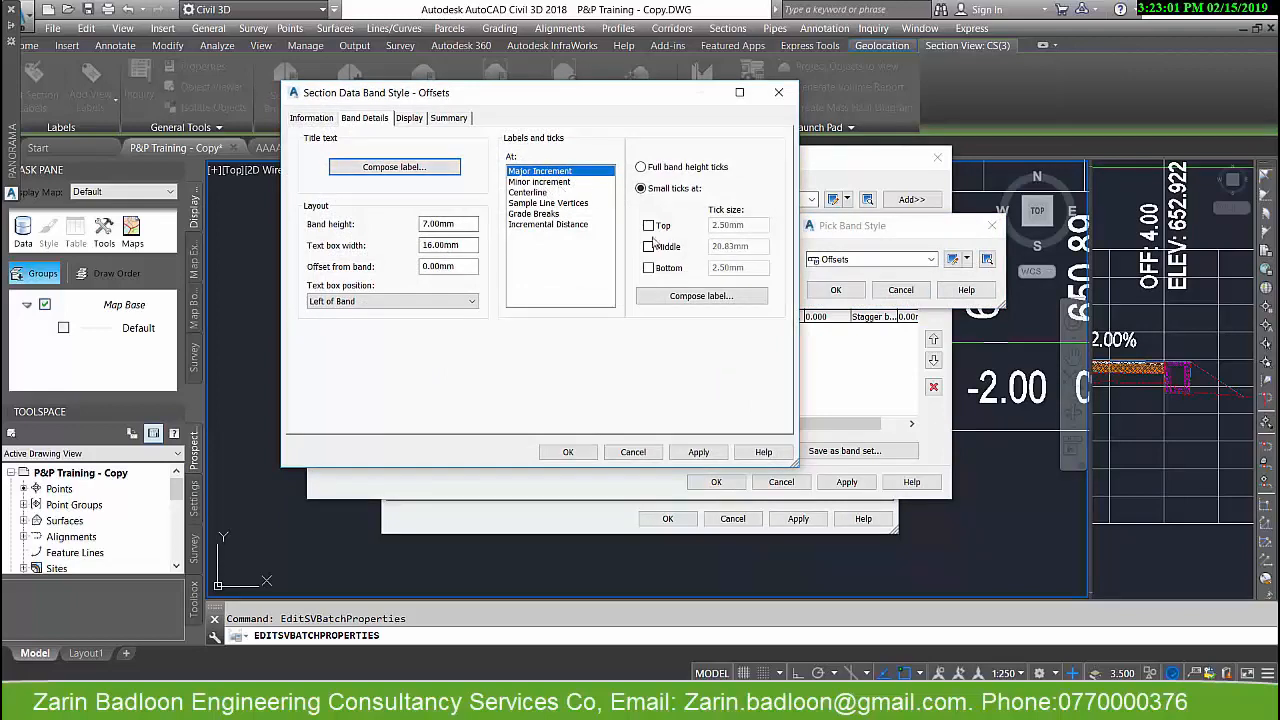
pyautogui.click(674, 300)
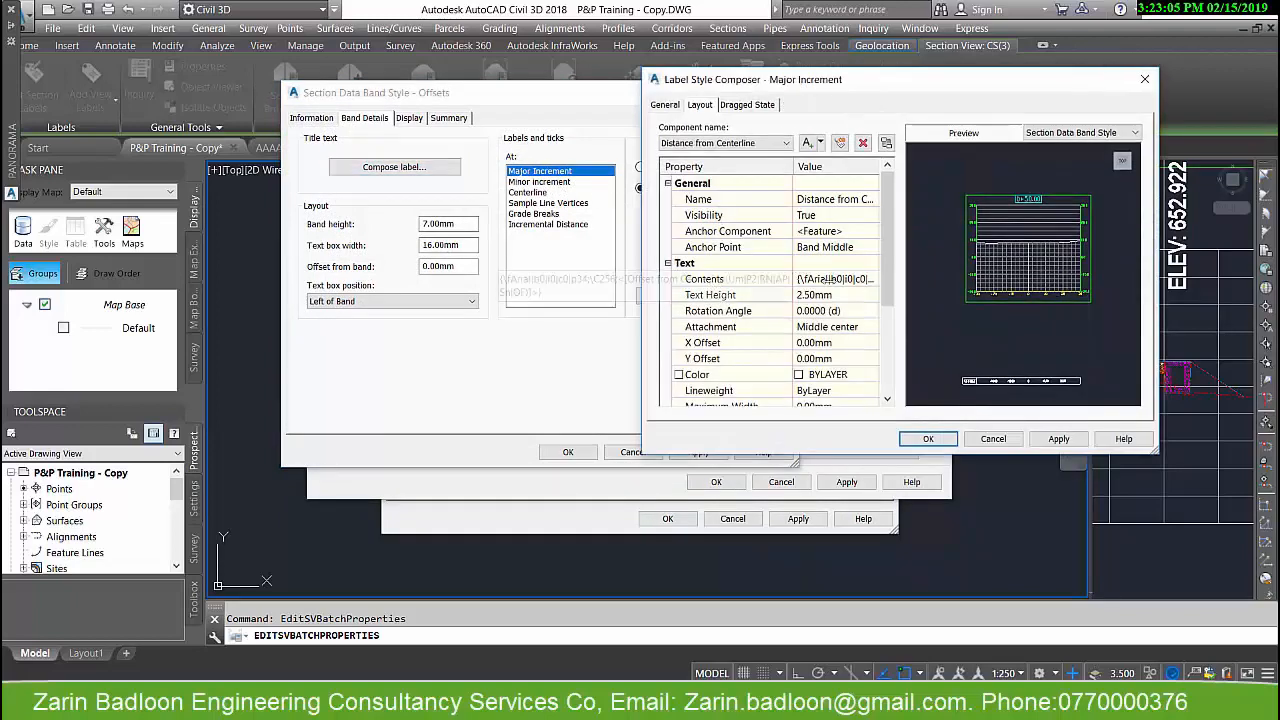
pyautogui.click(818, 310)
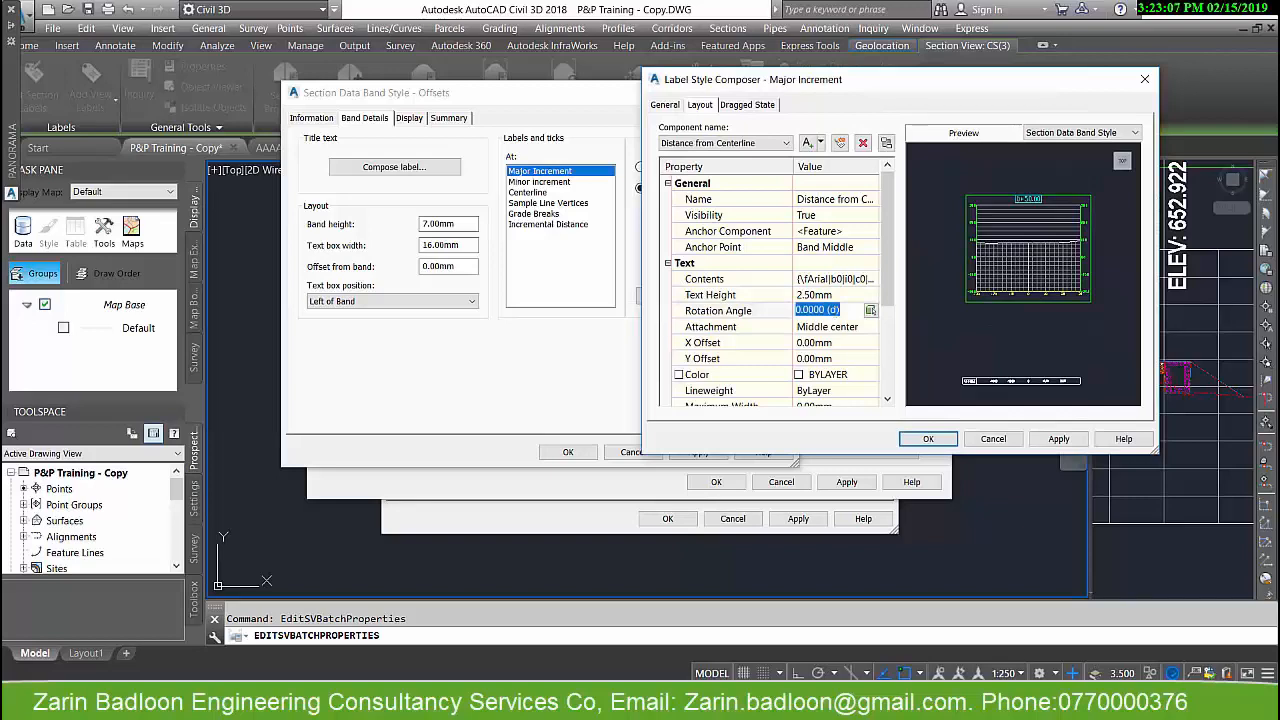
pyautogui.write('90')
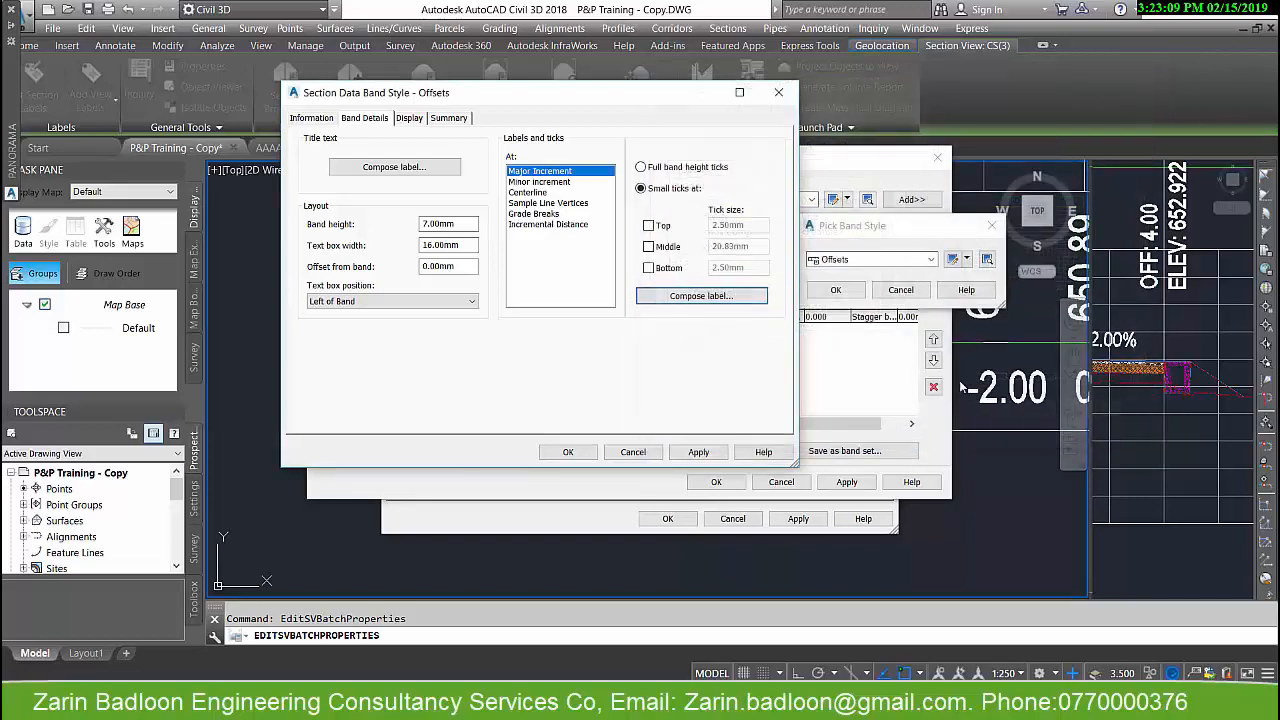
pyautogui.click(567, 452)
pyautogui.click(835, 289)
pyautogui.click(700, 482)
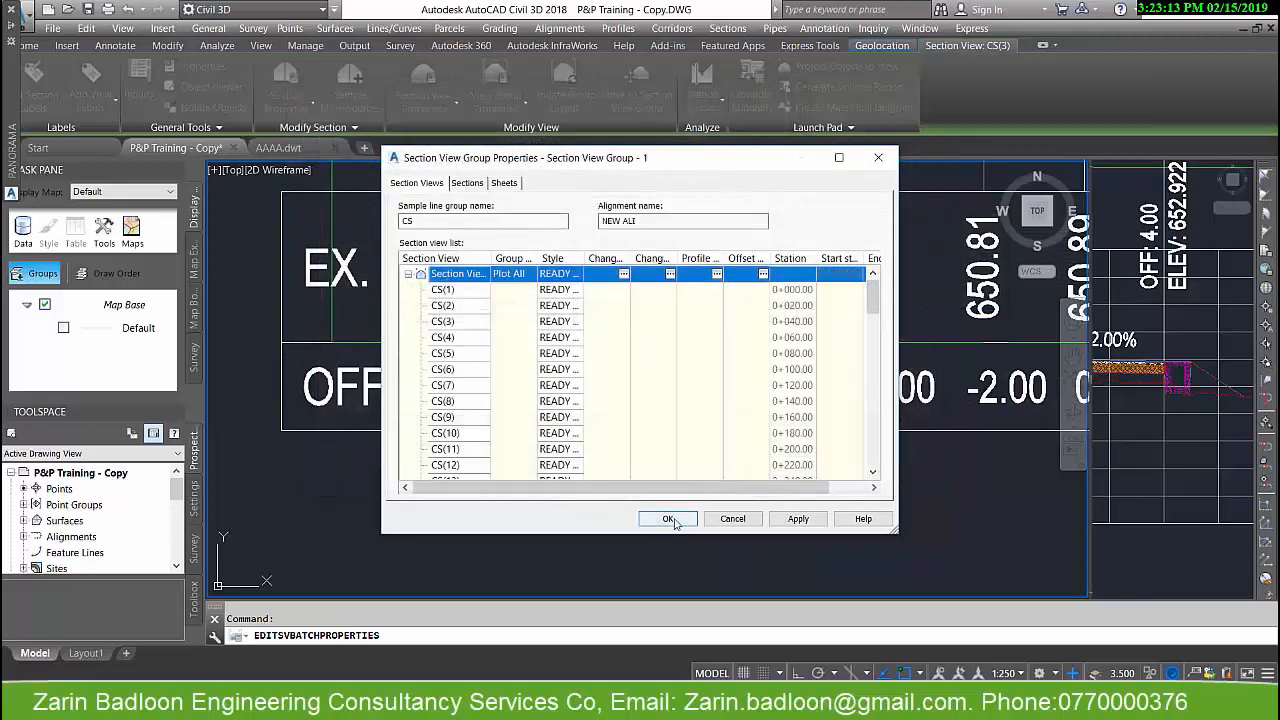
pyautogui.click(667, 518)
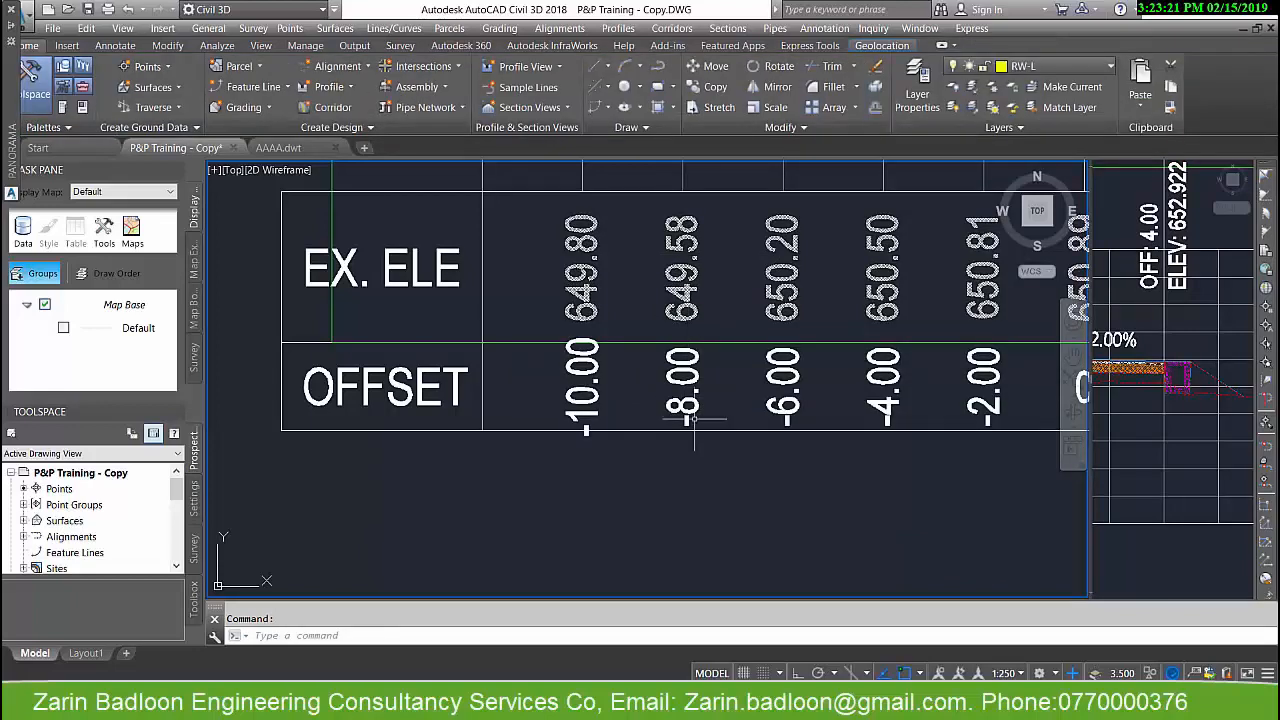
# - Set the band height of the section view group's Offsets band style to 10 mm and apply it to the group
pyautogui.click(635, 344)
pyautogui.rightClick(631, 350)
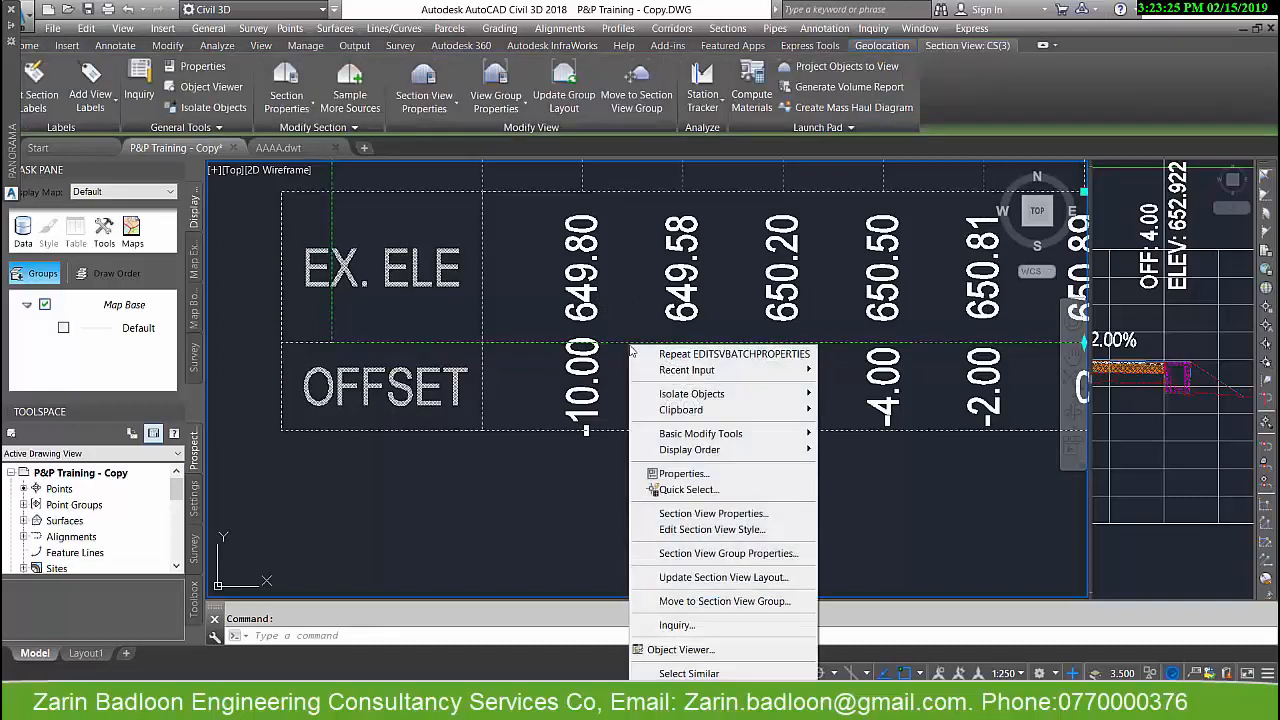
pyautogui.click(722, 554)
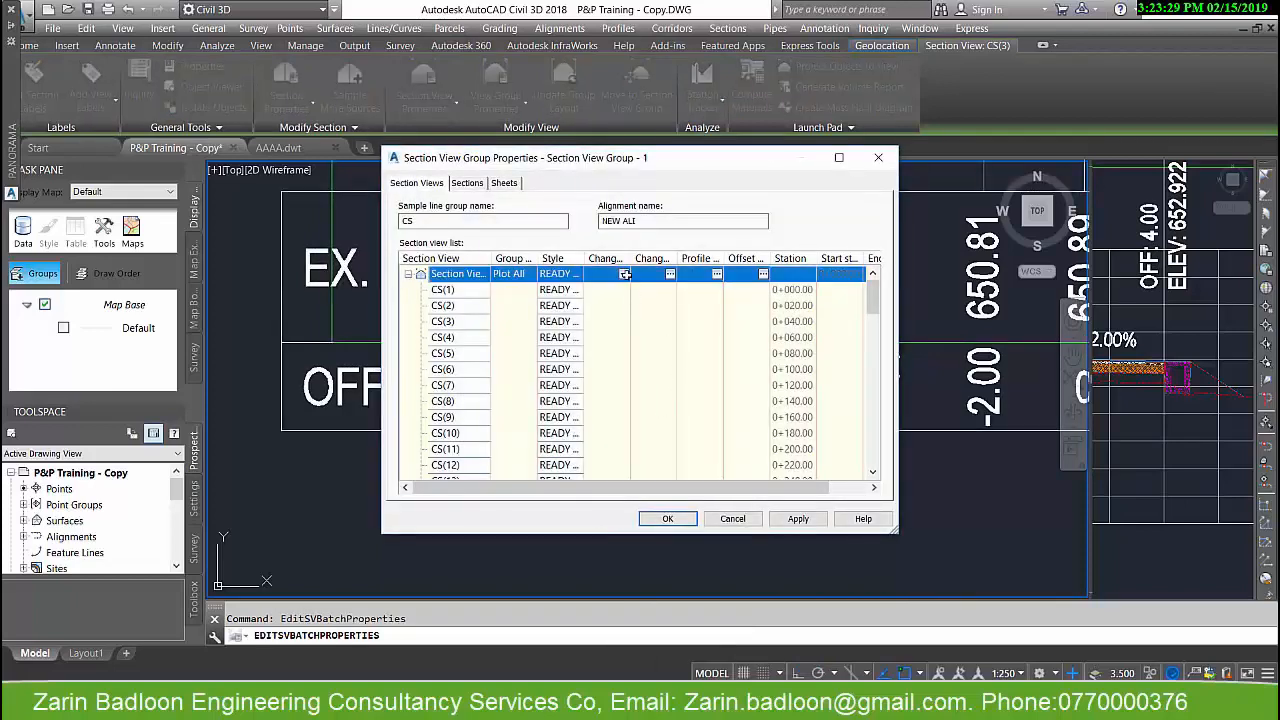
pyautogui.click(624, 274)
pyautogui.click(426, 317)
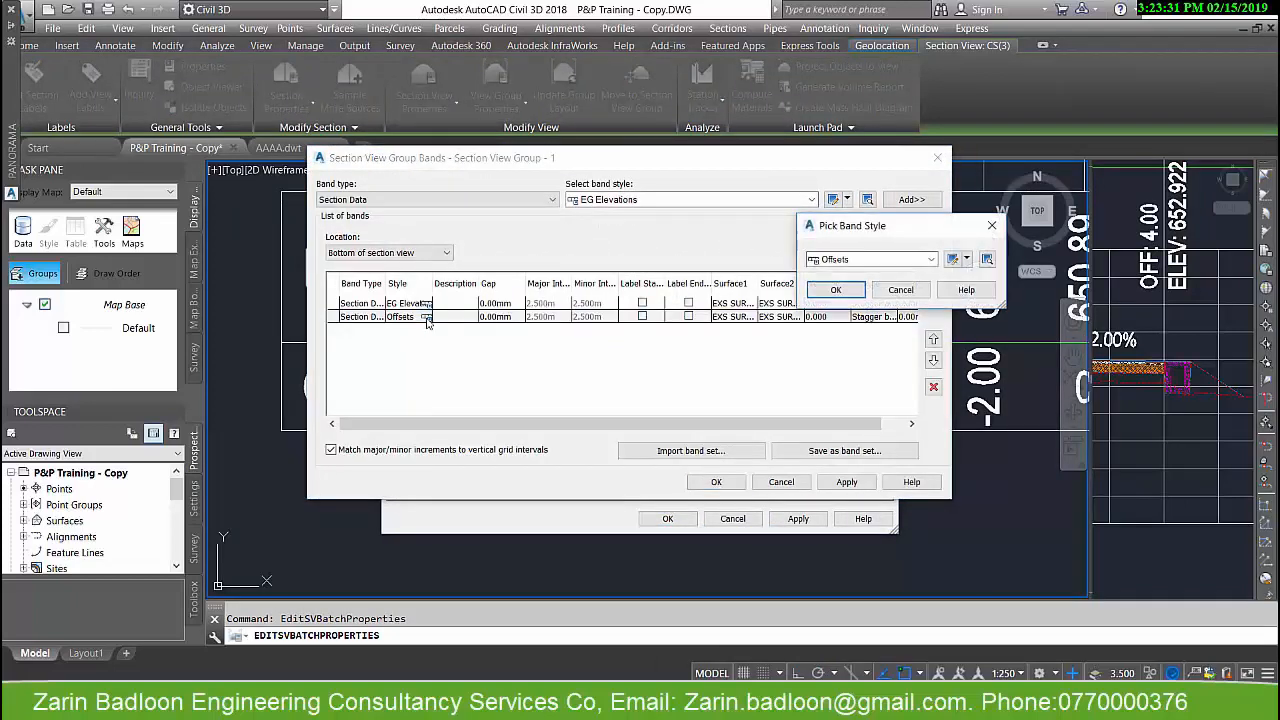
pyautogui.click(952, 260)
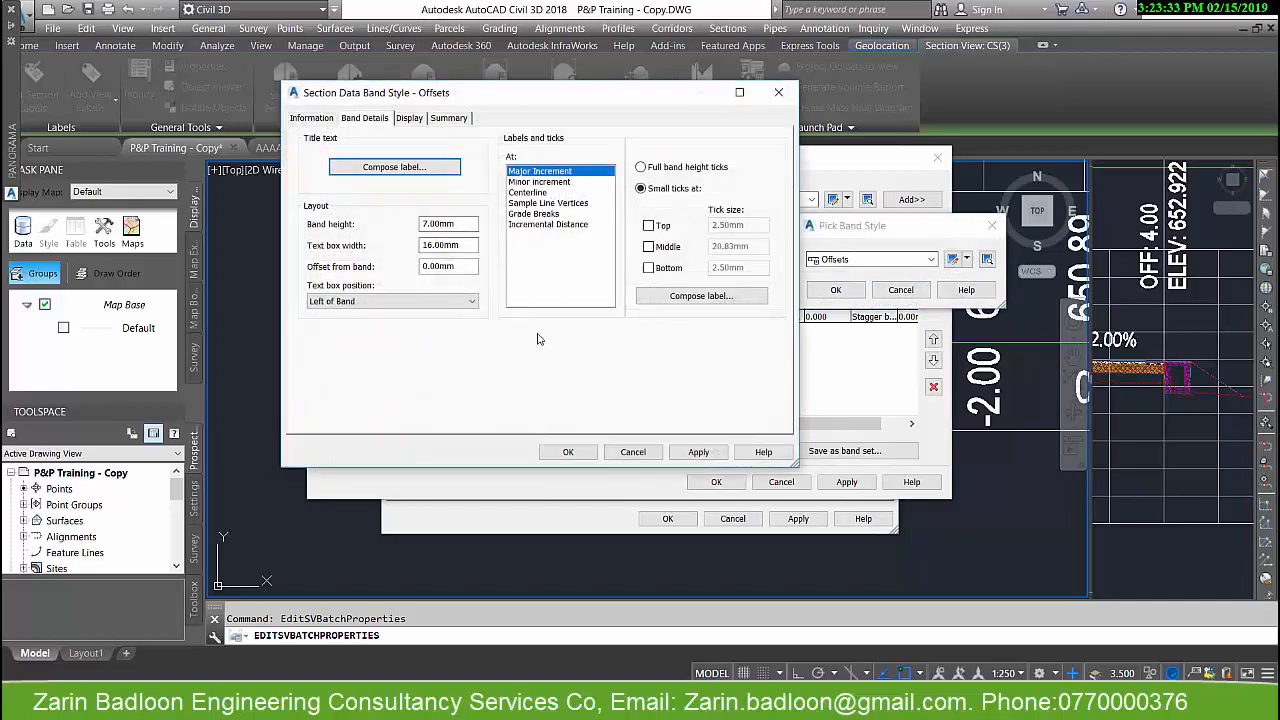
pyautogui.moveTo(452, 226); pyautogui.dragTo(399, 223)
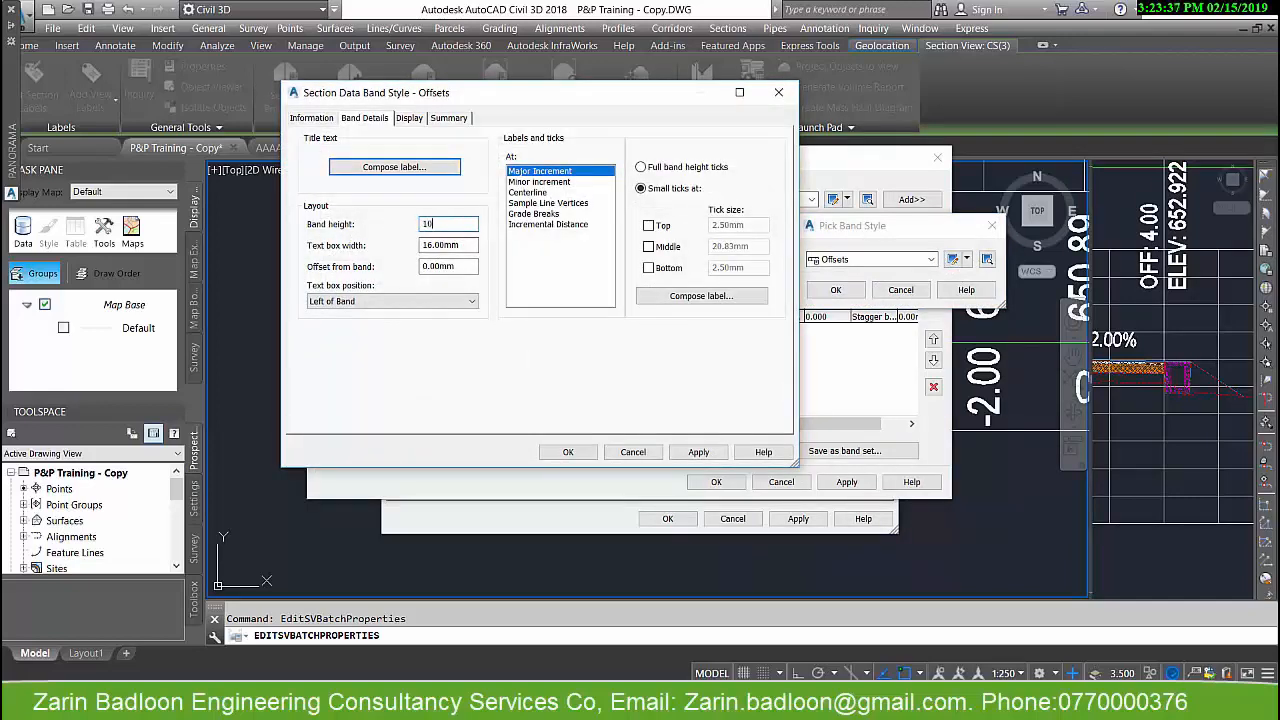
pyautogui.write('10')
pyautogui.click(567, 451)
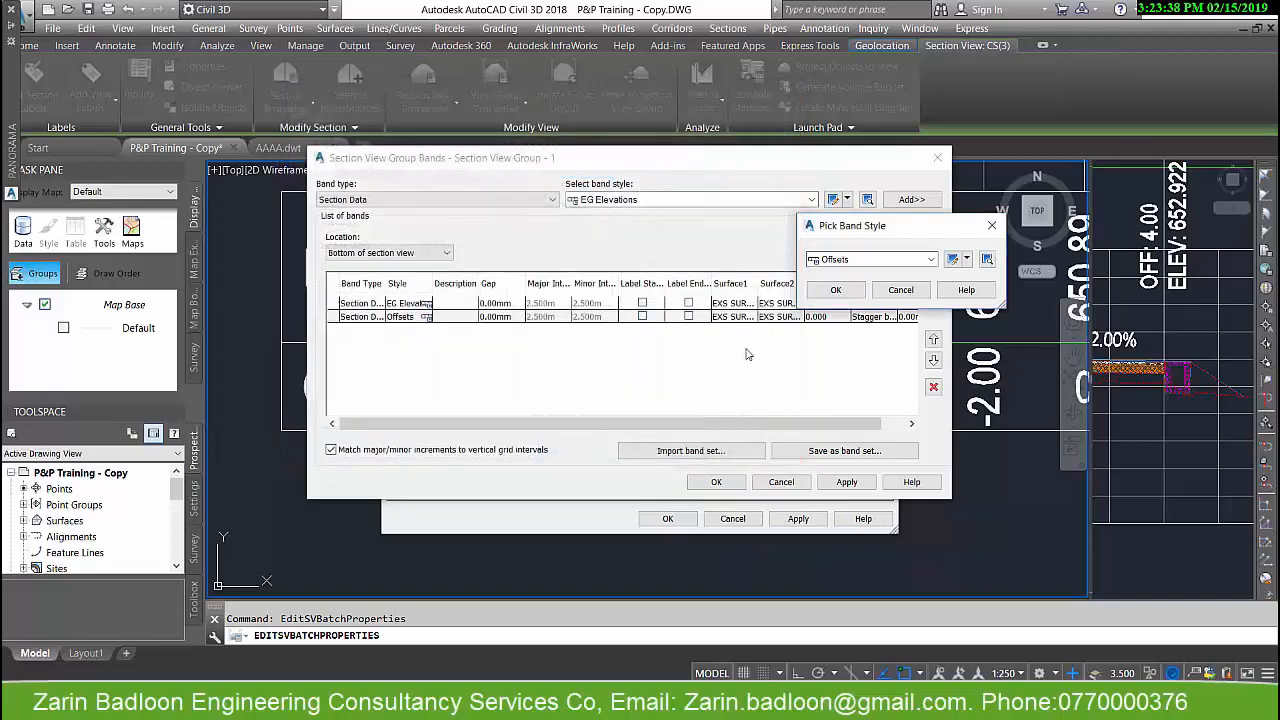
pyautogui.click(836, 290)
pyautogui.click(698, 483)
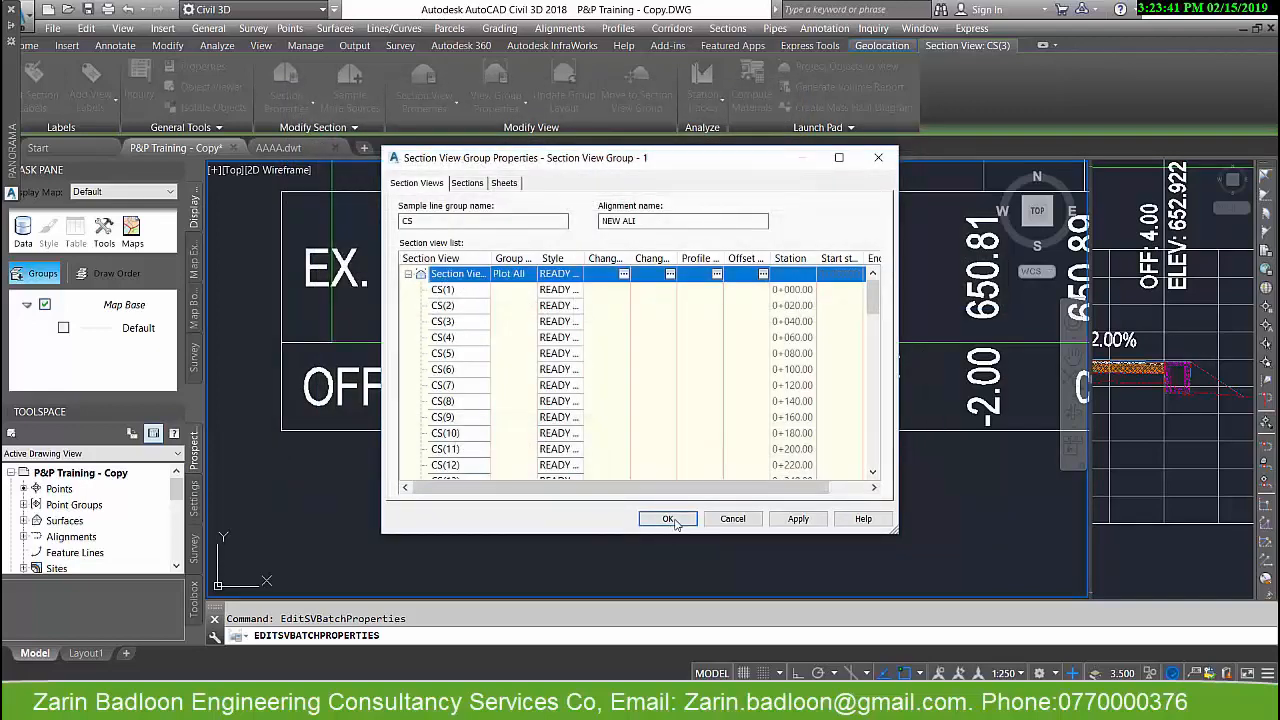
pyautogui.click(670, 519)
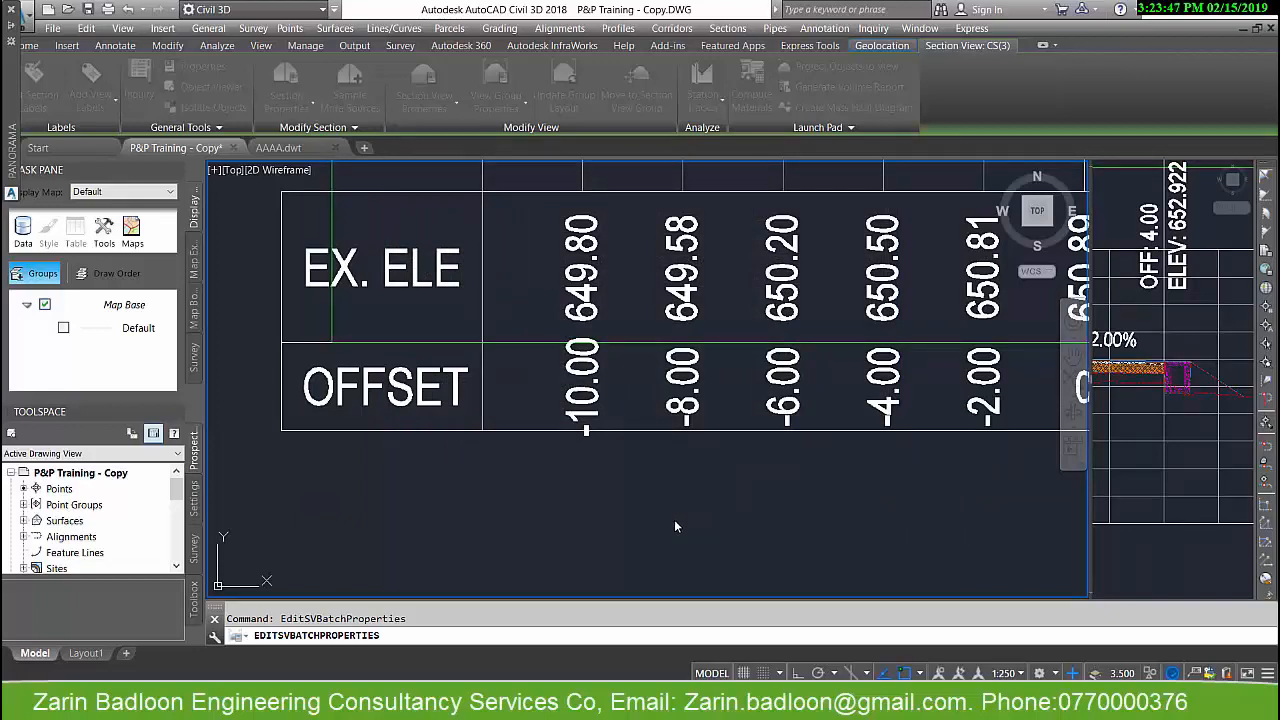
pyautogui.press('Escape')
# - Examine the updated elevation and offset bands and the slope labels of the station 0+040 section view
pyautogui.scroll(-10, 674, 522)
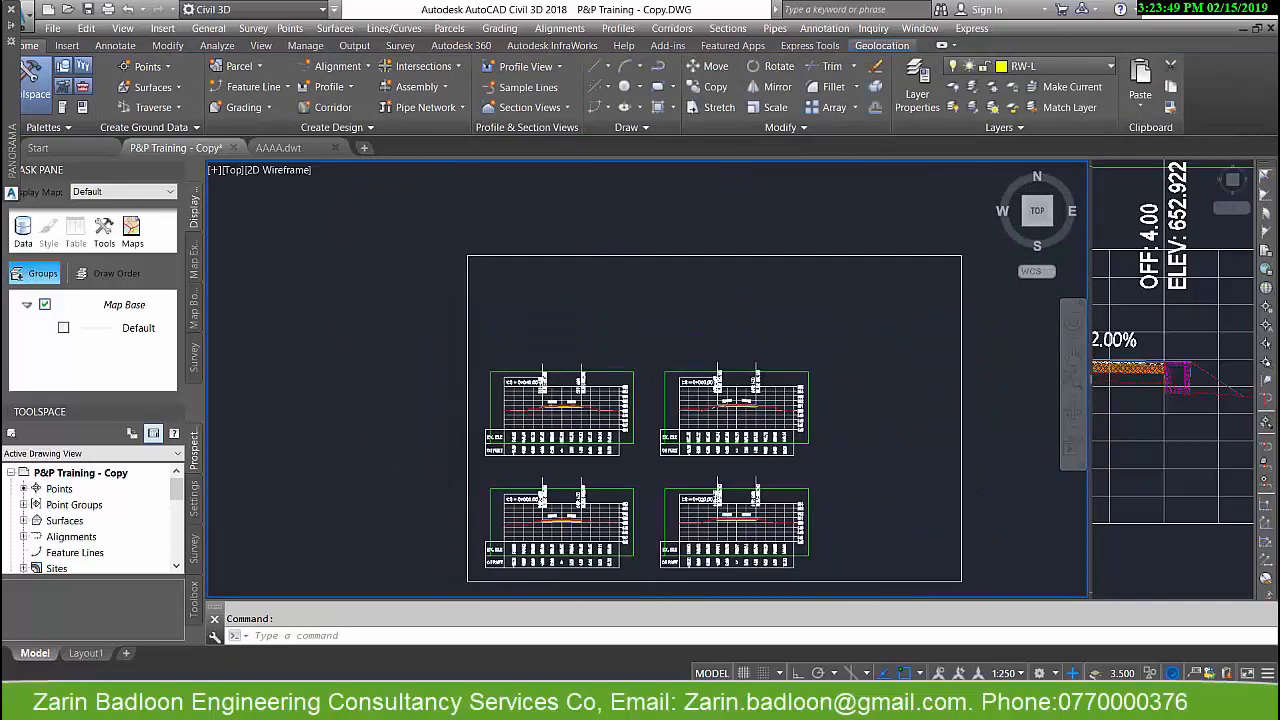
pyautogui.scroll(8, 527, 436)
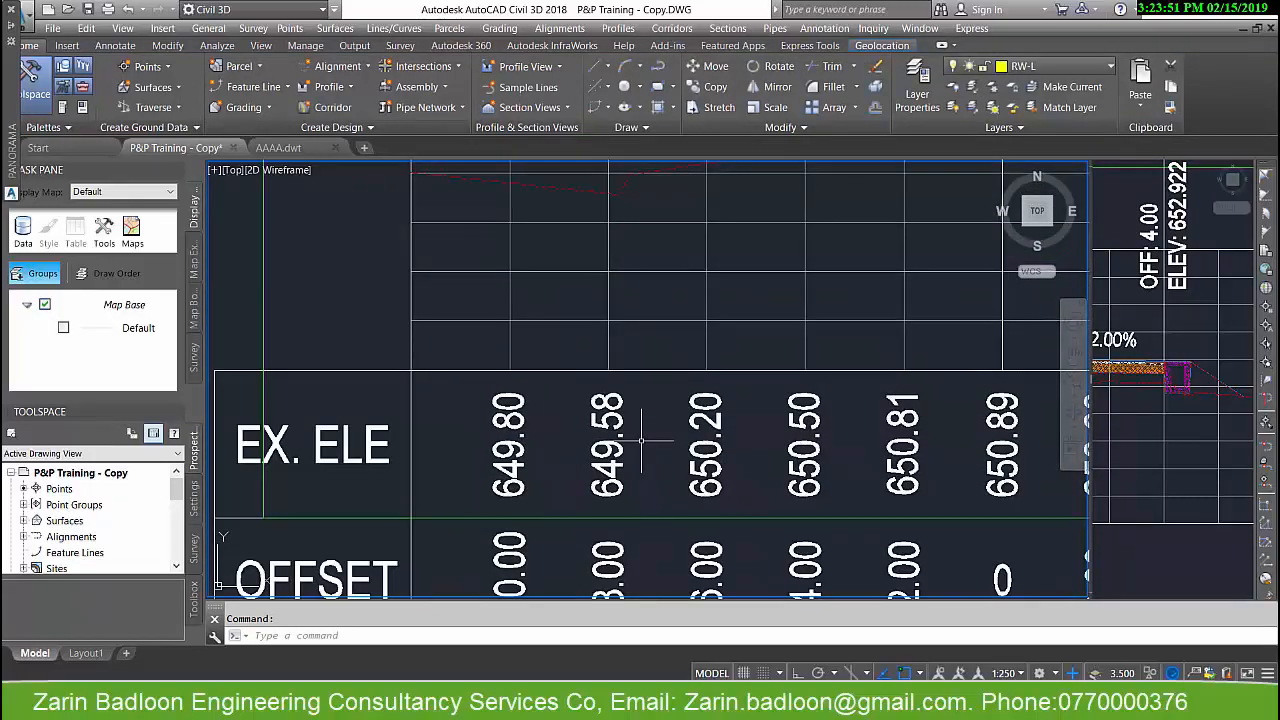
pyautogui.scroll(-8, 564, 432)
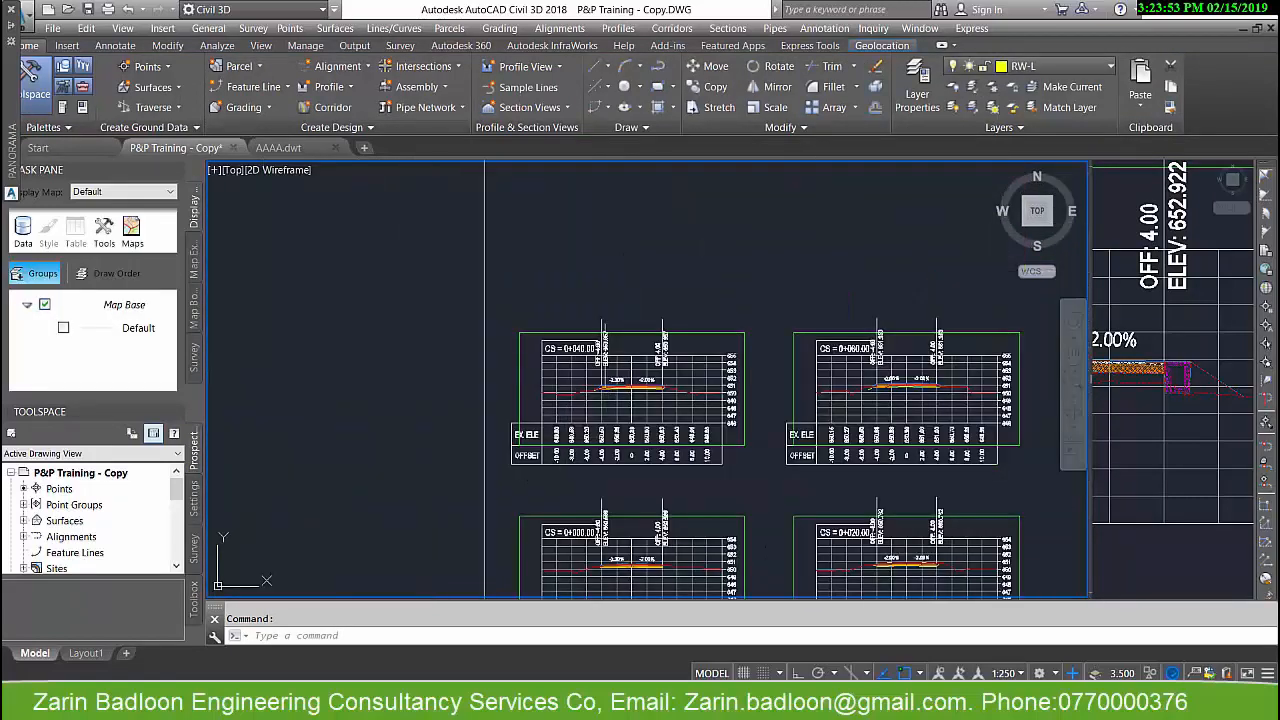
pyautogui.scroll(8, 607, 365)
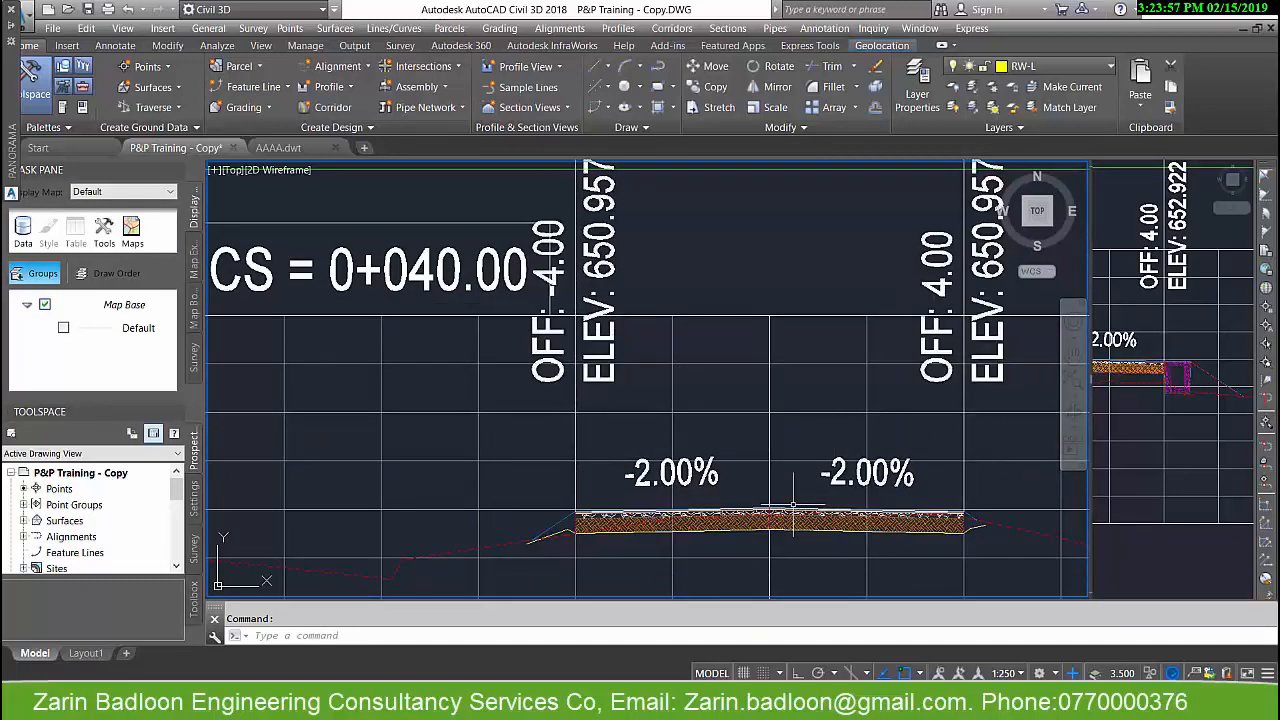
pyautogui.scroll(-4, 708, 371)
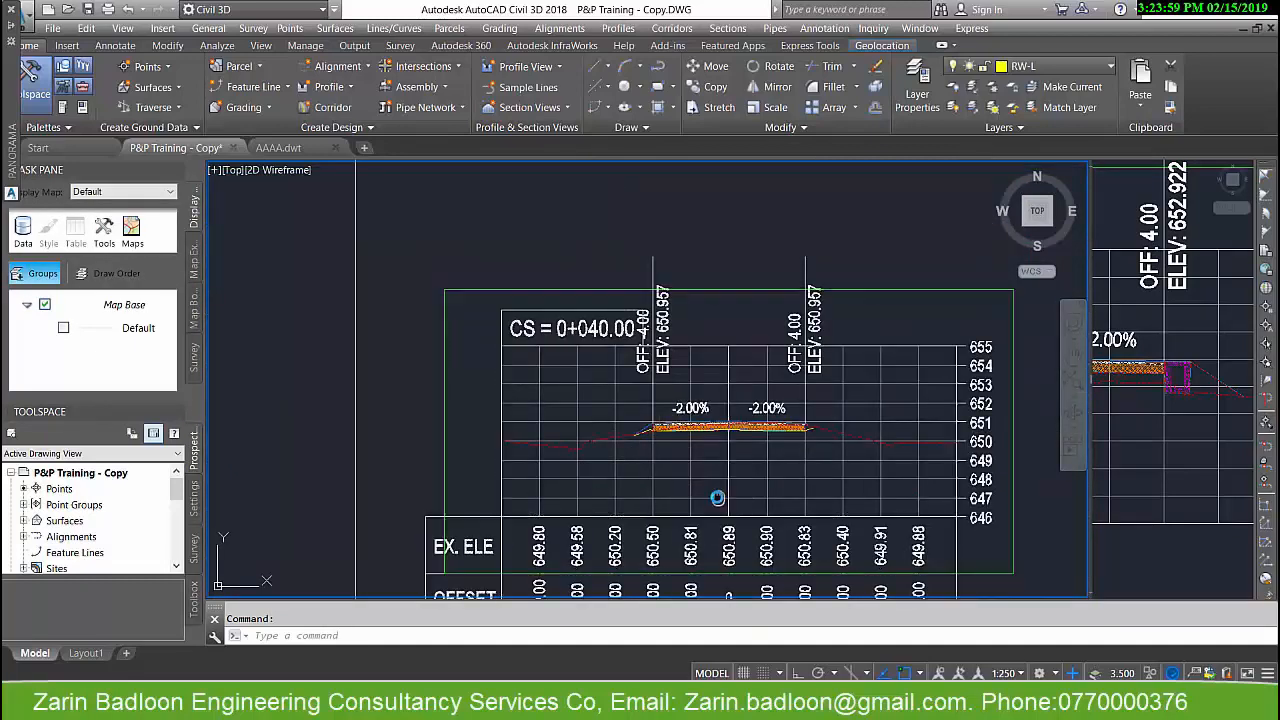
pyautogui.scroll(-3, 737, 414)
pyautogui.scroll(-4, 691, 337)
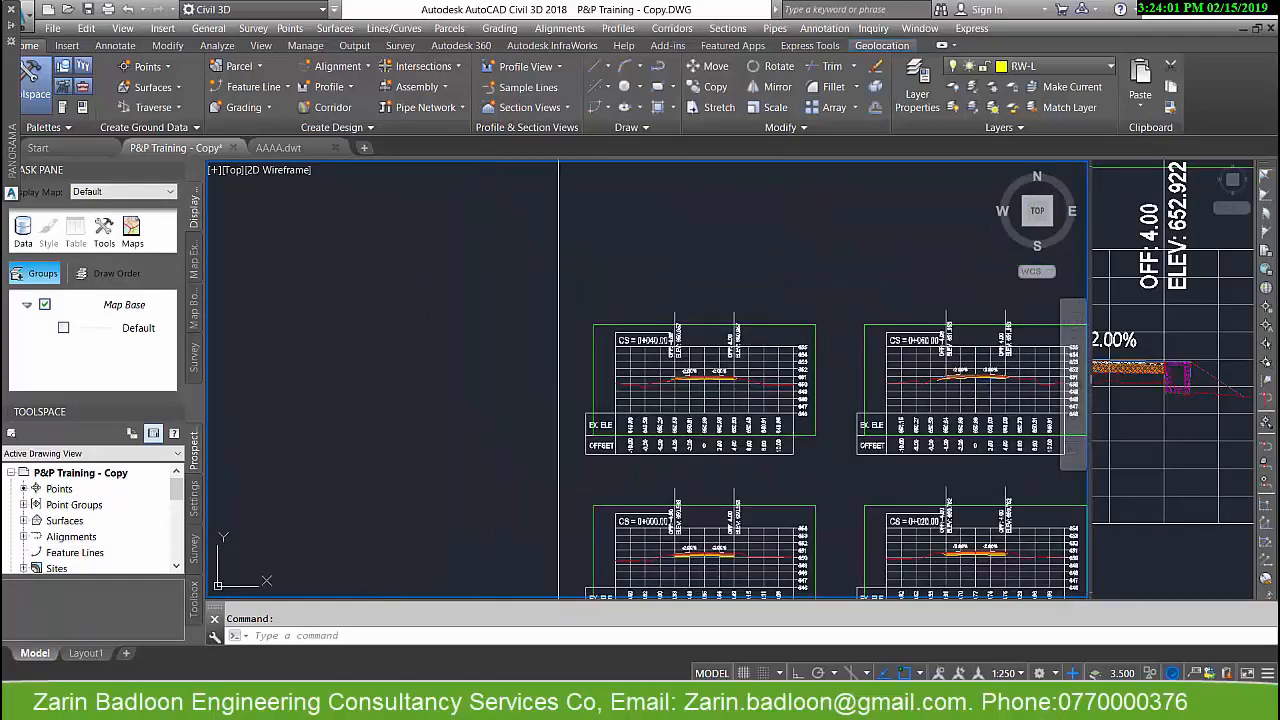
pyautogui.scroll(2, 706, 369)
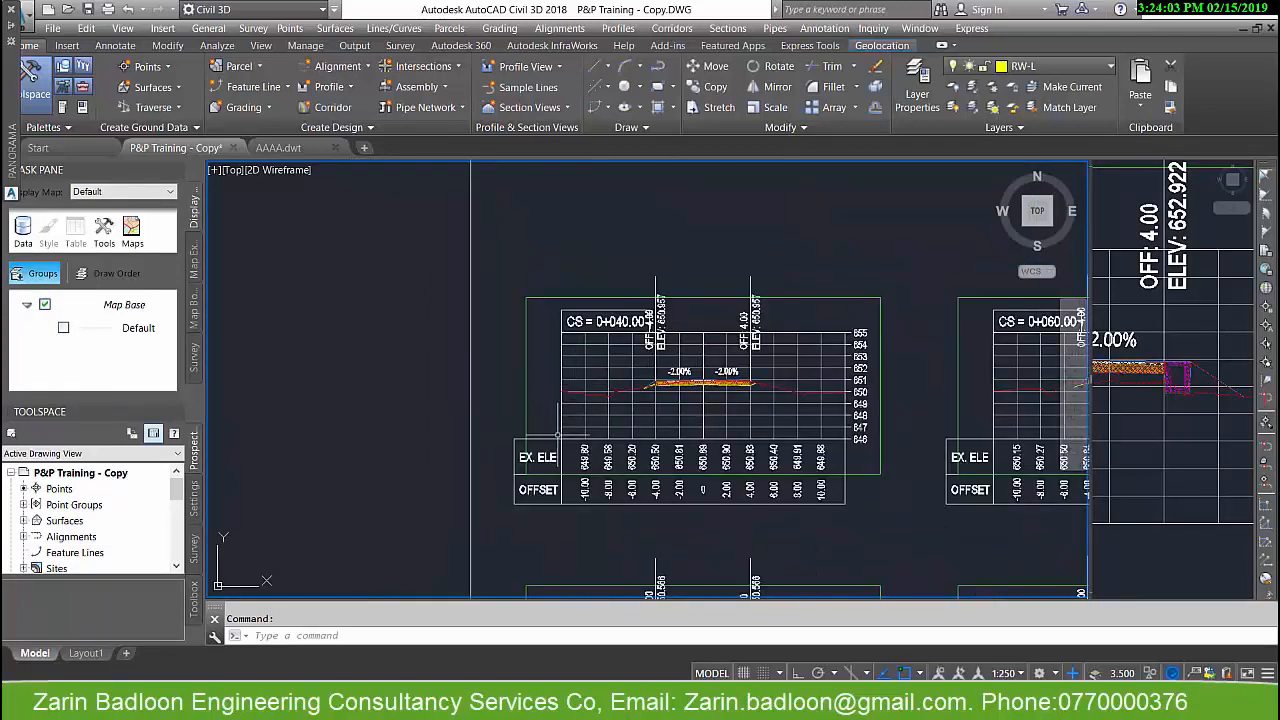
pyautogui.click(526, 366)
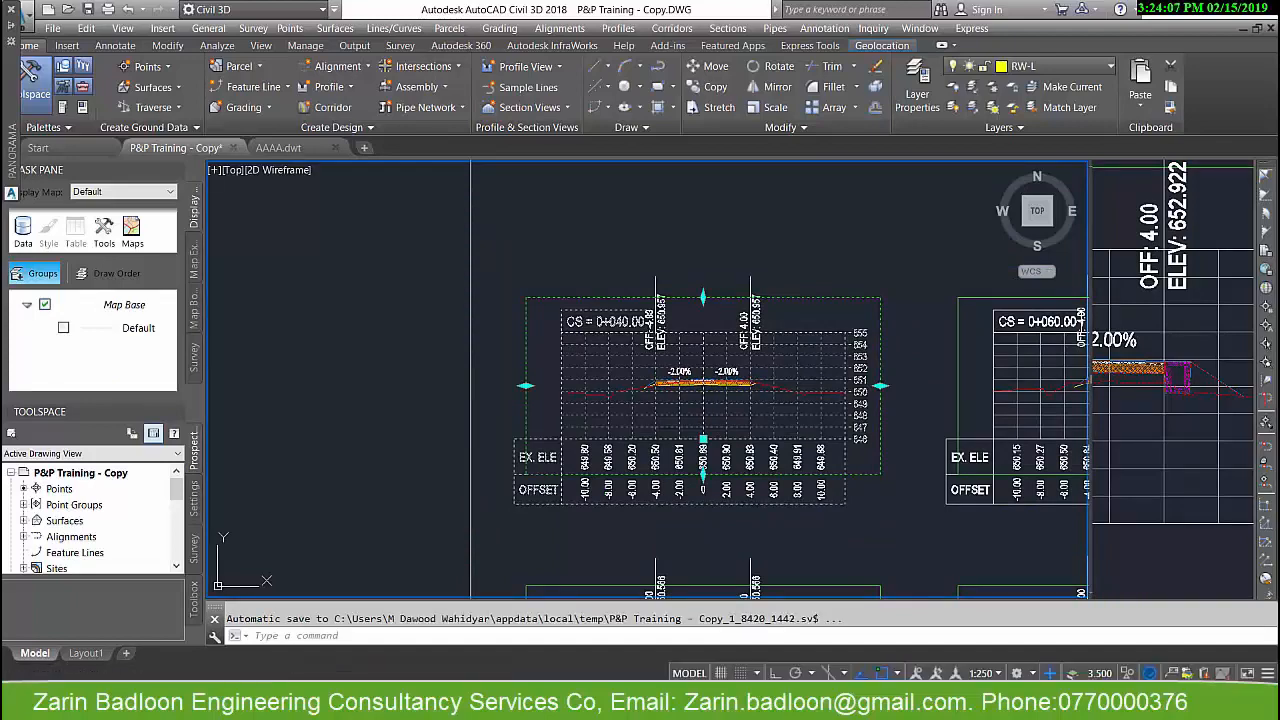
pyautogui.press('Escape')
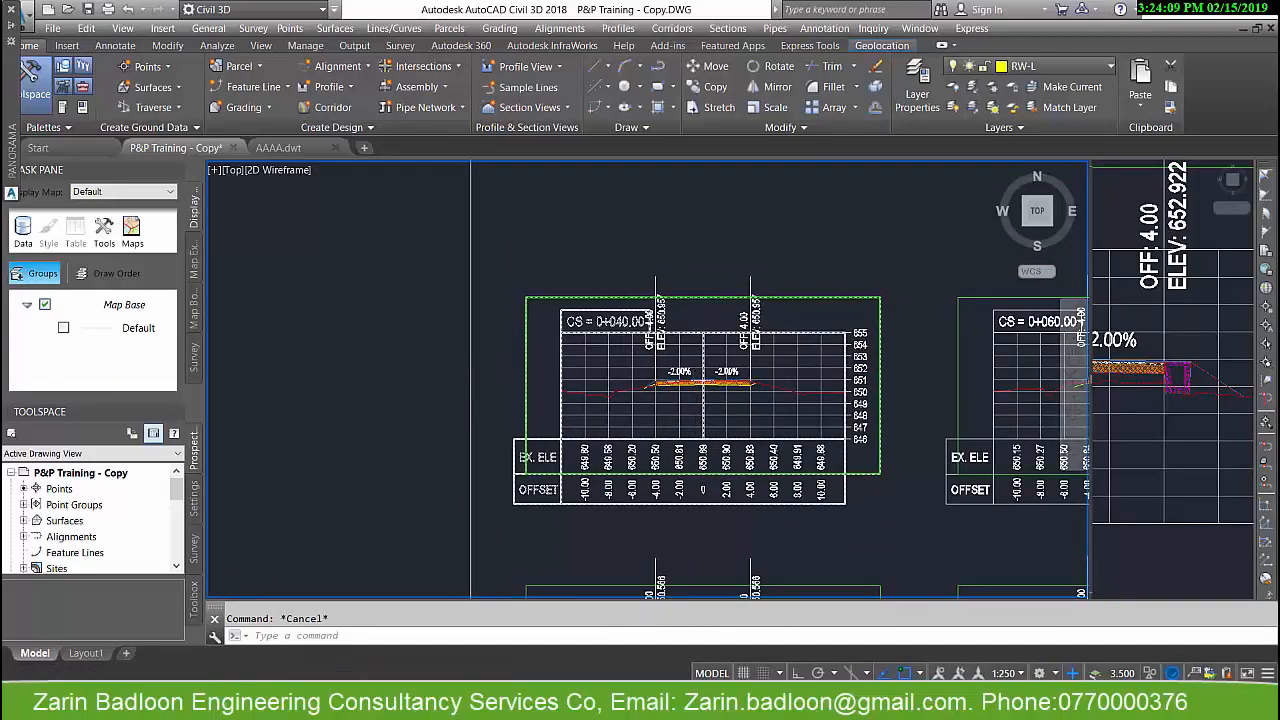
pyautogui.scroll(1, 696, 403)
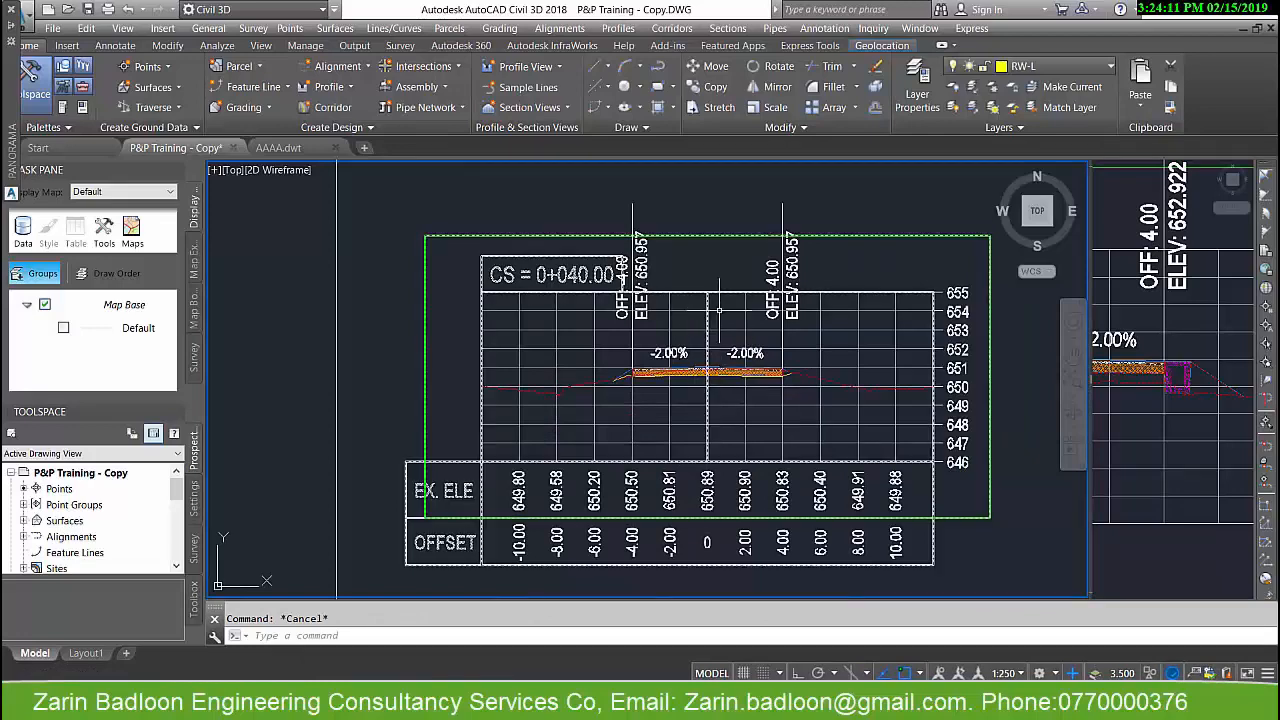
pyautogui.scroll(4, 768, 372)
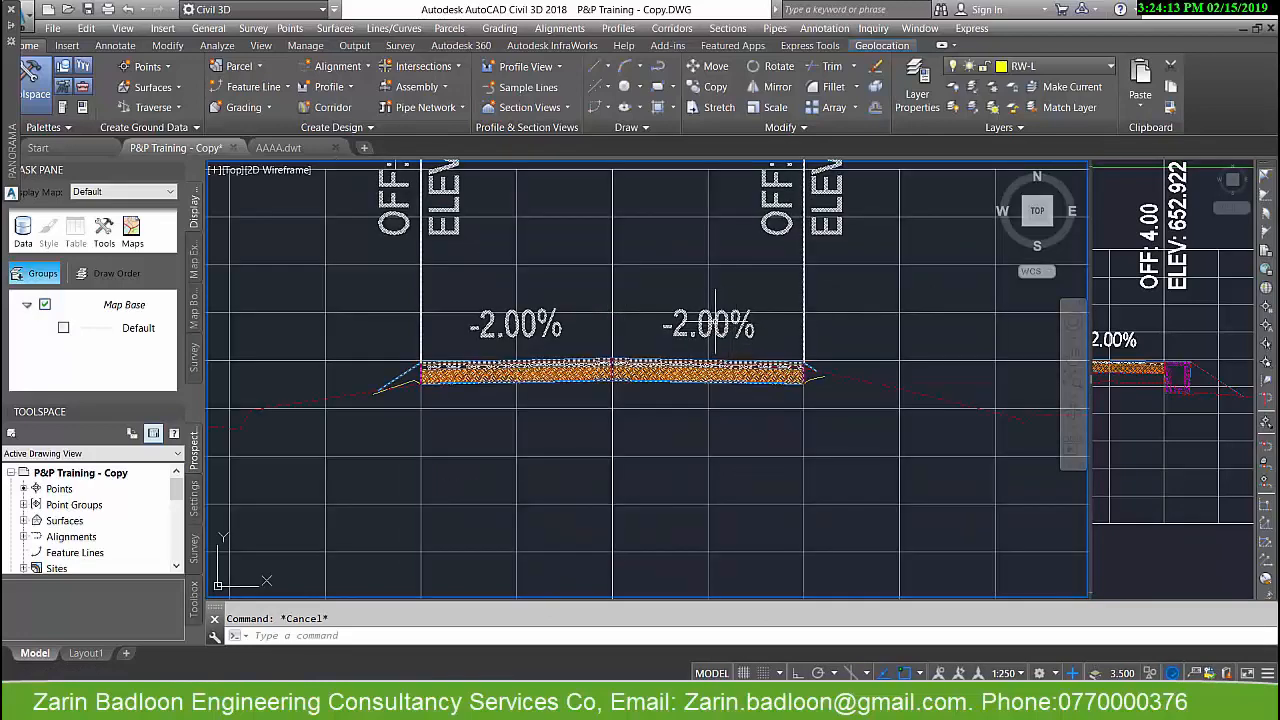
pyautogui.scroll(-5, 745, 320)
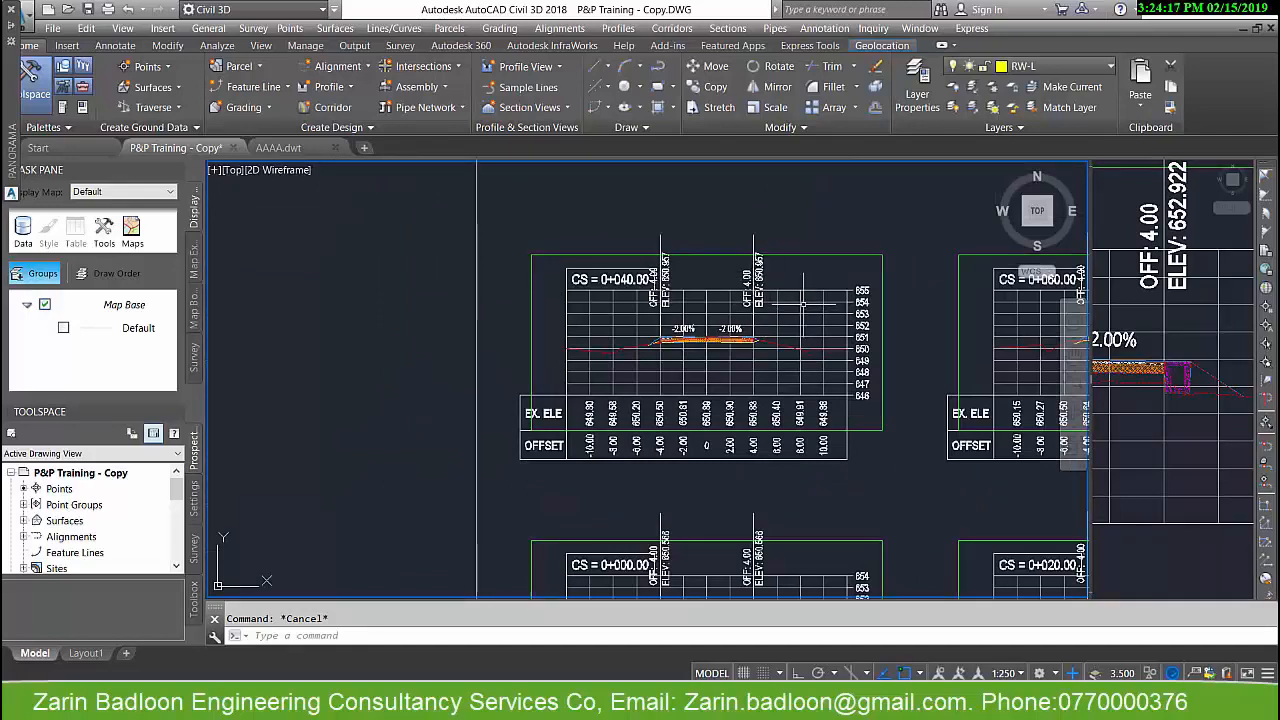
pyautogui.scroll(6, 740, 340)
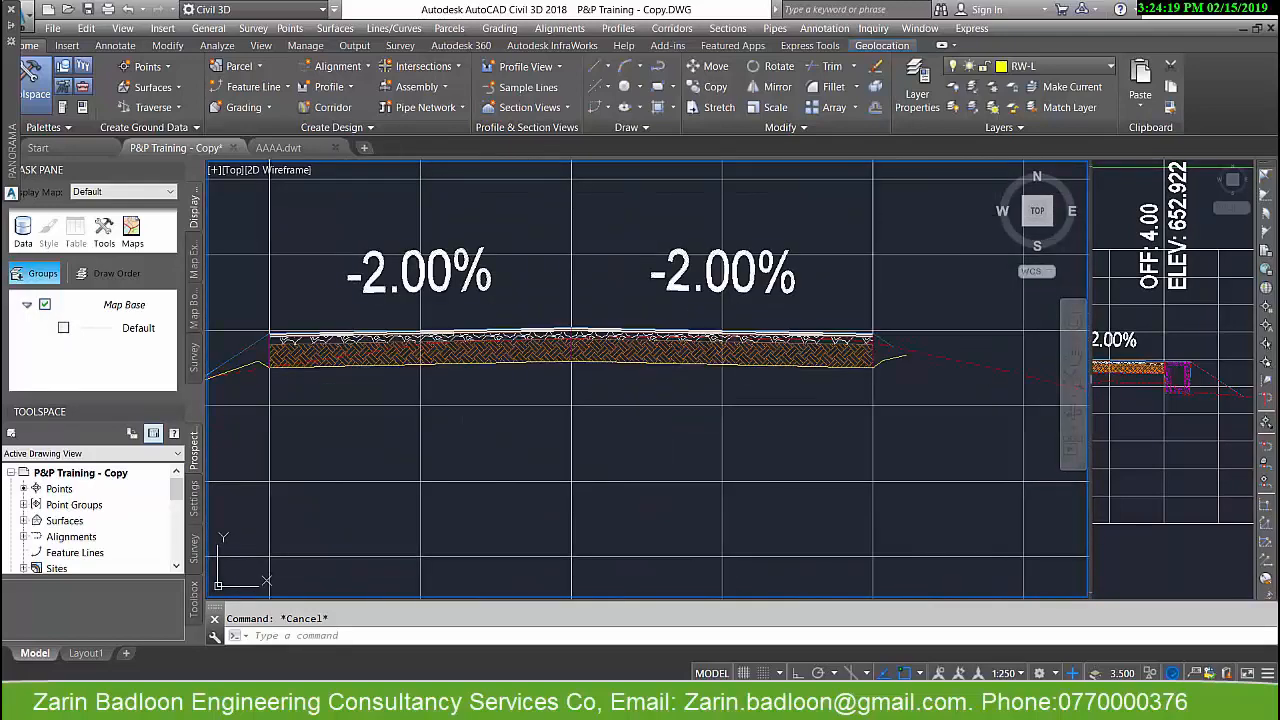
# - Open the code set style of the station 0+040 corridor section and show its Link codes
pyautogui.click(740, 340)
pyautogui.scroll(-4, 965, 470)
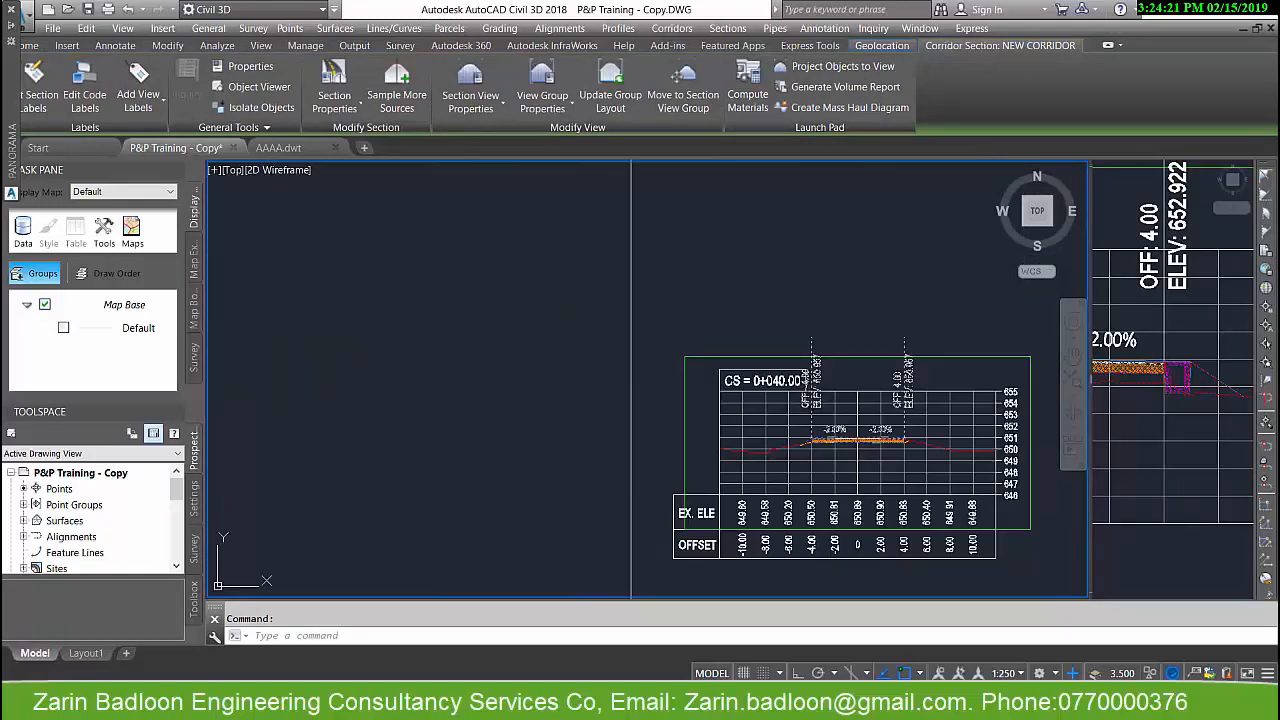
pyautogui.scroll(6, 846, 429)
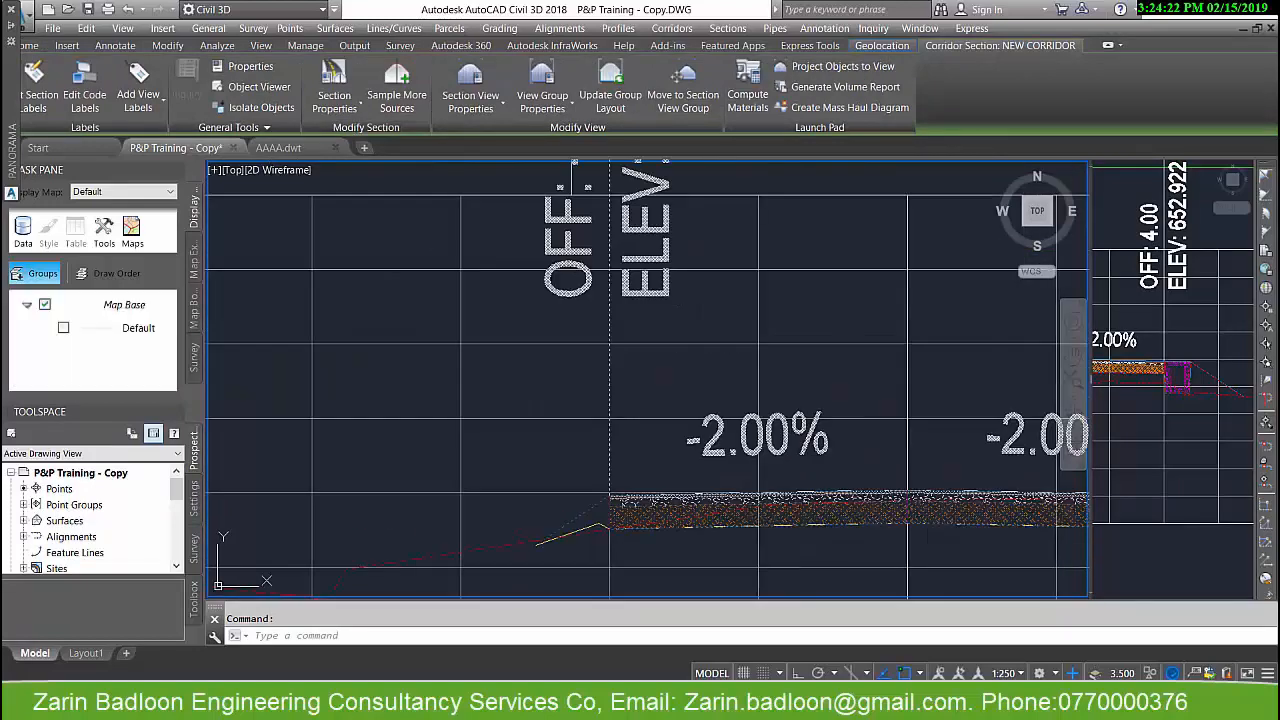
pyautogui.rightClick(903, 510)
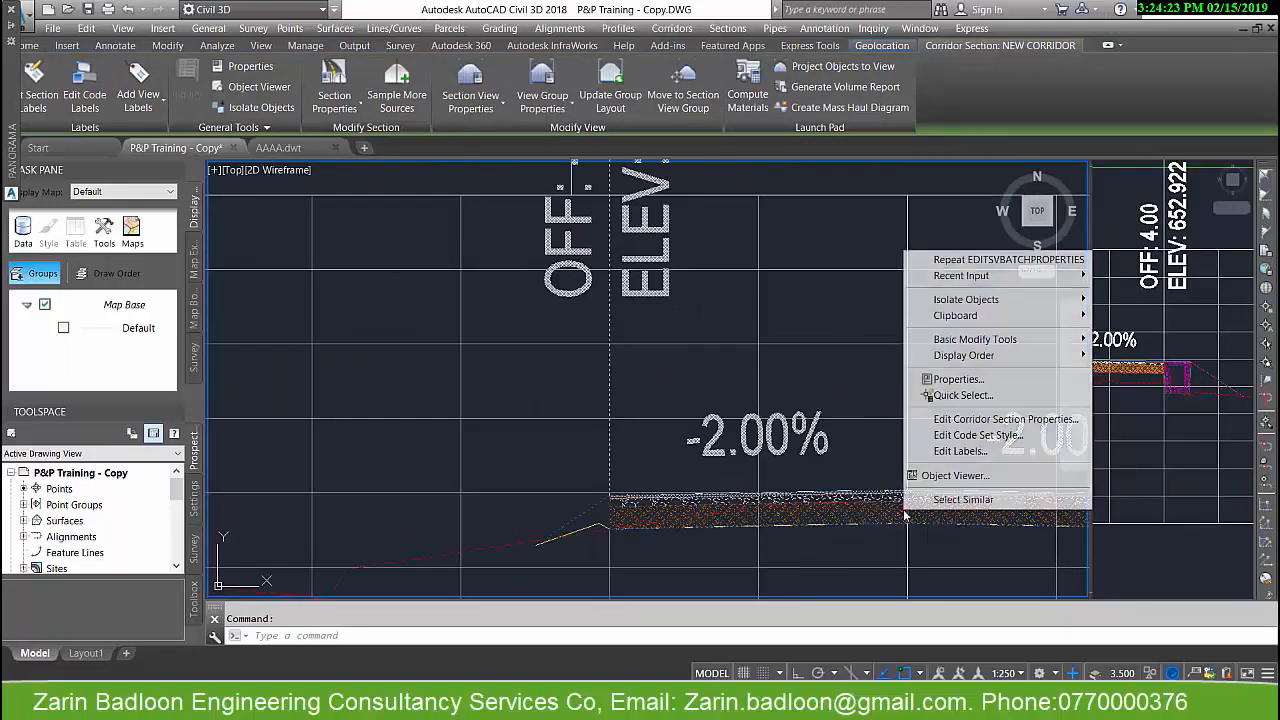
pyautogui.click(960, 436)
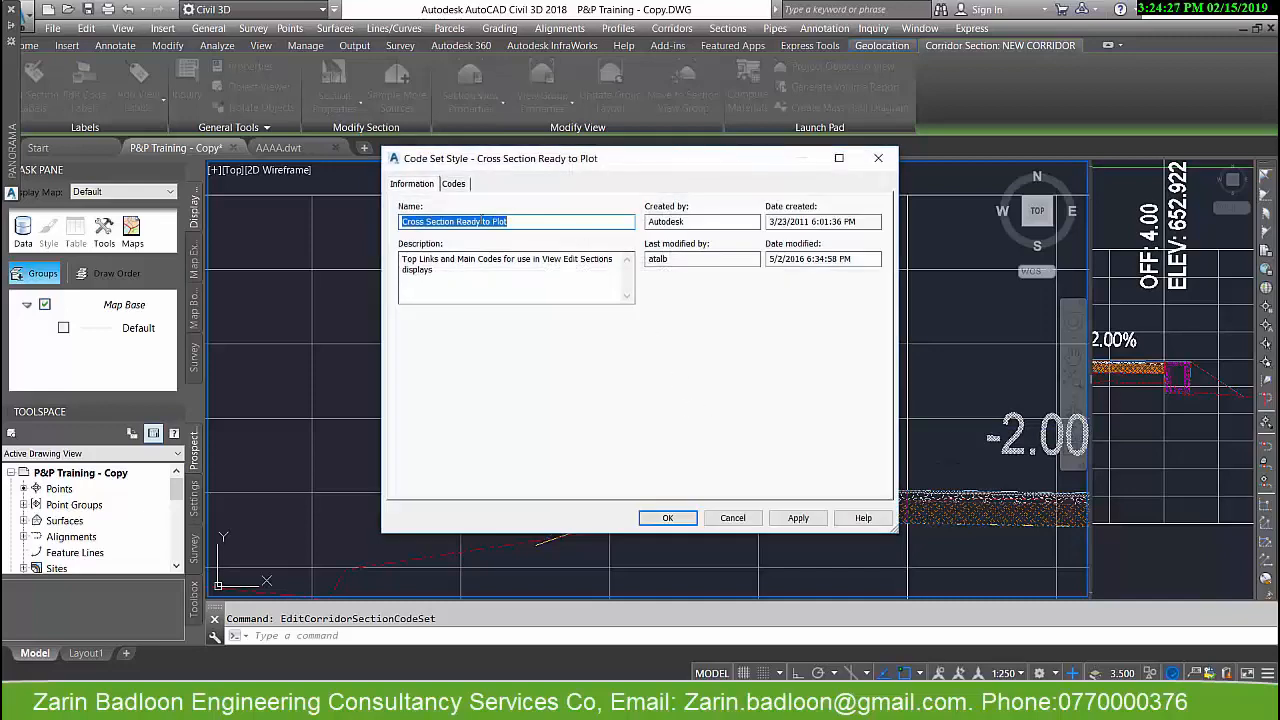
pyautogui.click(455, 185)
pyautogui.click(409, 263)
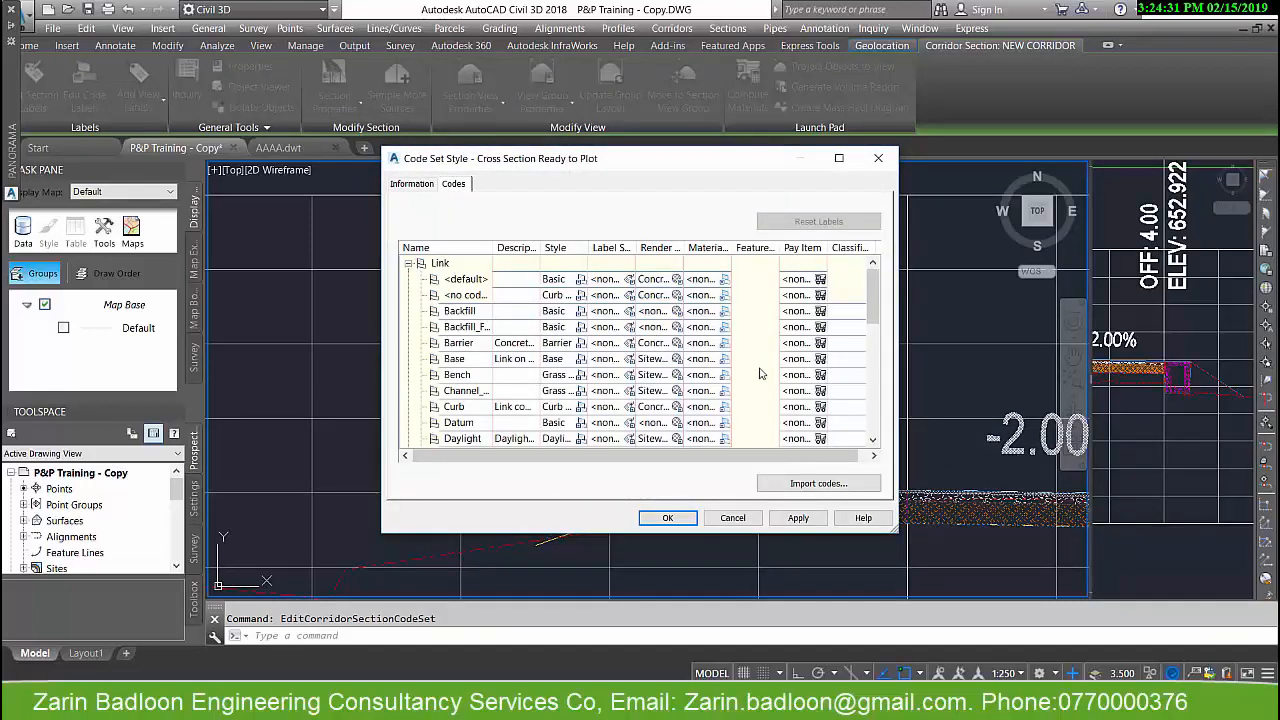
pyautogui.moveTo(759, 172); pyautogui.dragTo(521, 62)
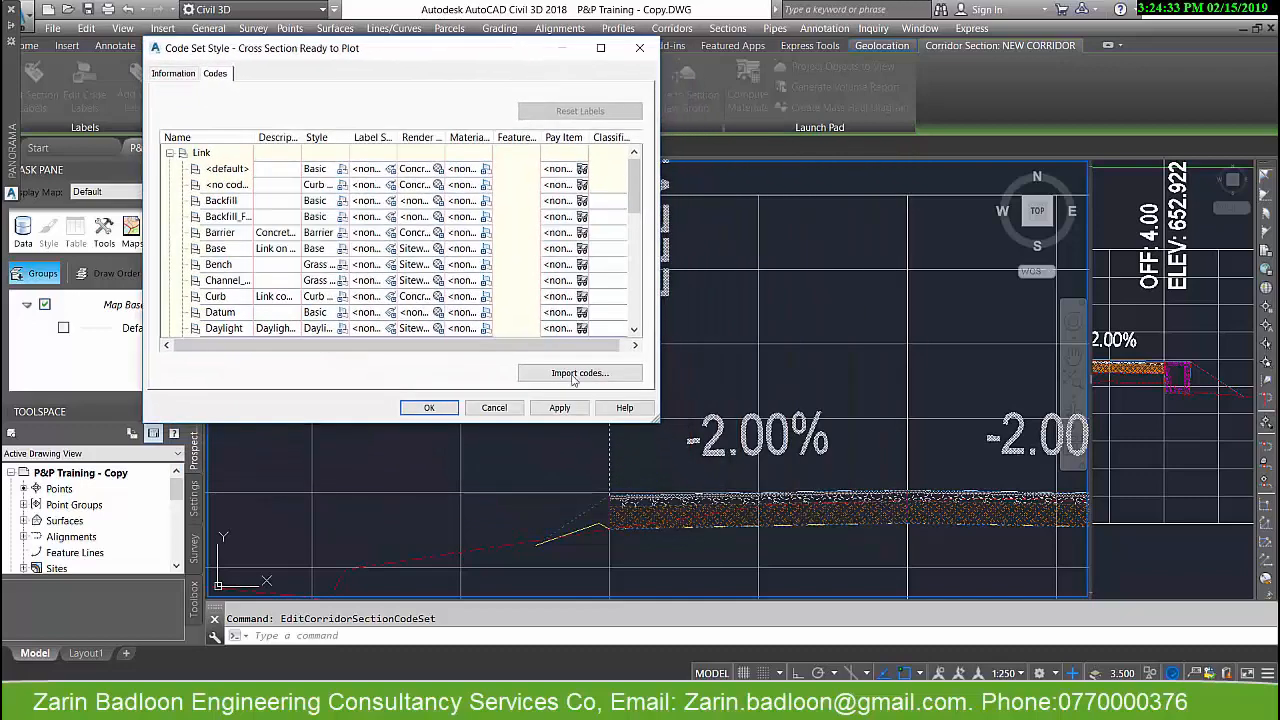
# - Assign the View-Edit Sections label style to the Daylight link in the Cross Section Ready to Plot code set style and apply it
pyautogui.click(258, 232)
pyautogui.scroll(-2, 268, 250)
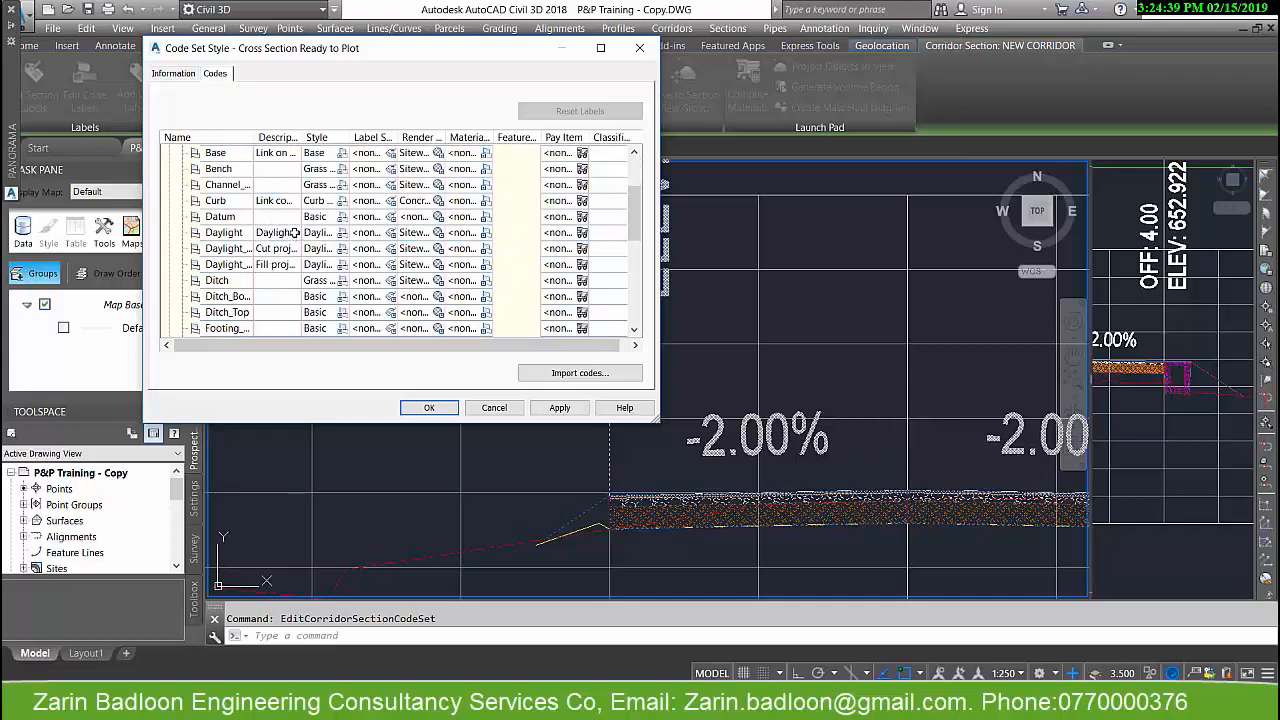
pyautogui.click(304, 235)
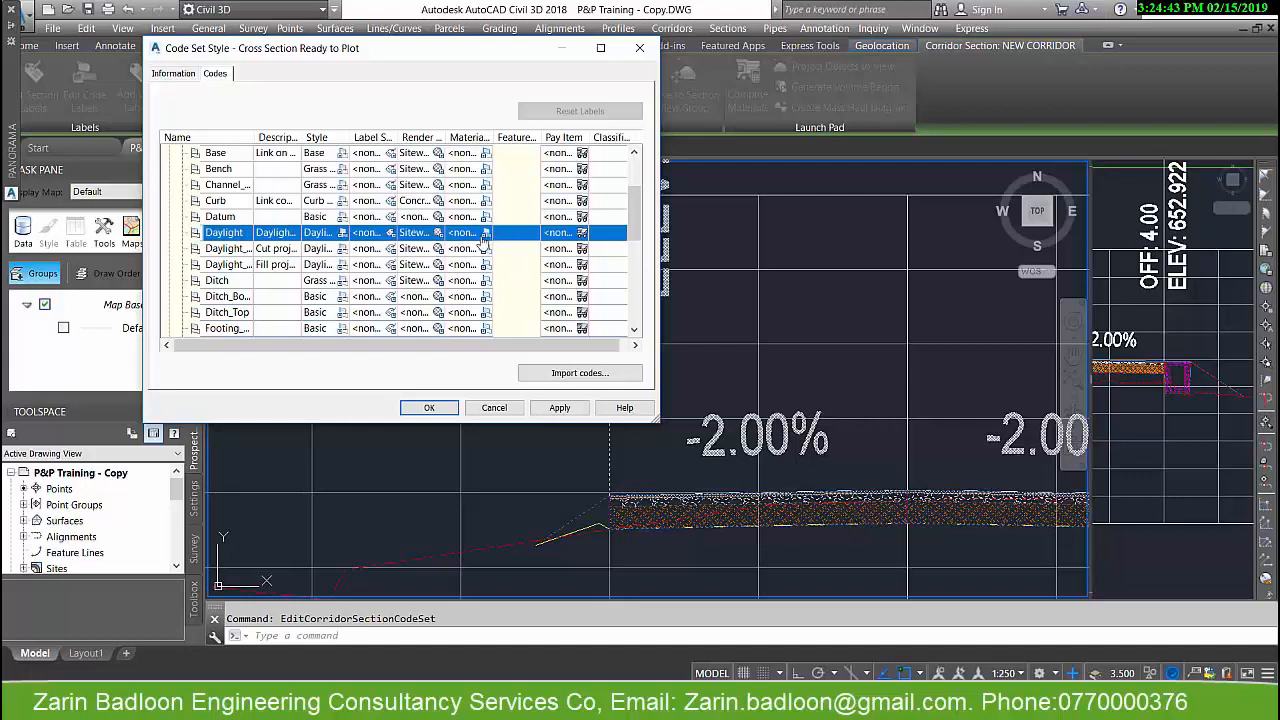
pyautogui.click(391, 234)
pyautogui.click(870, 260)
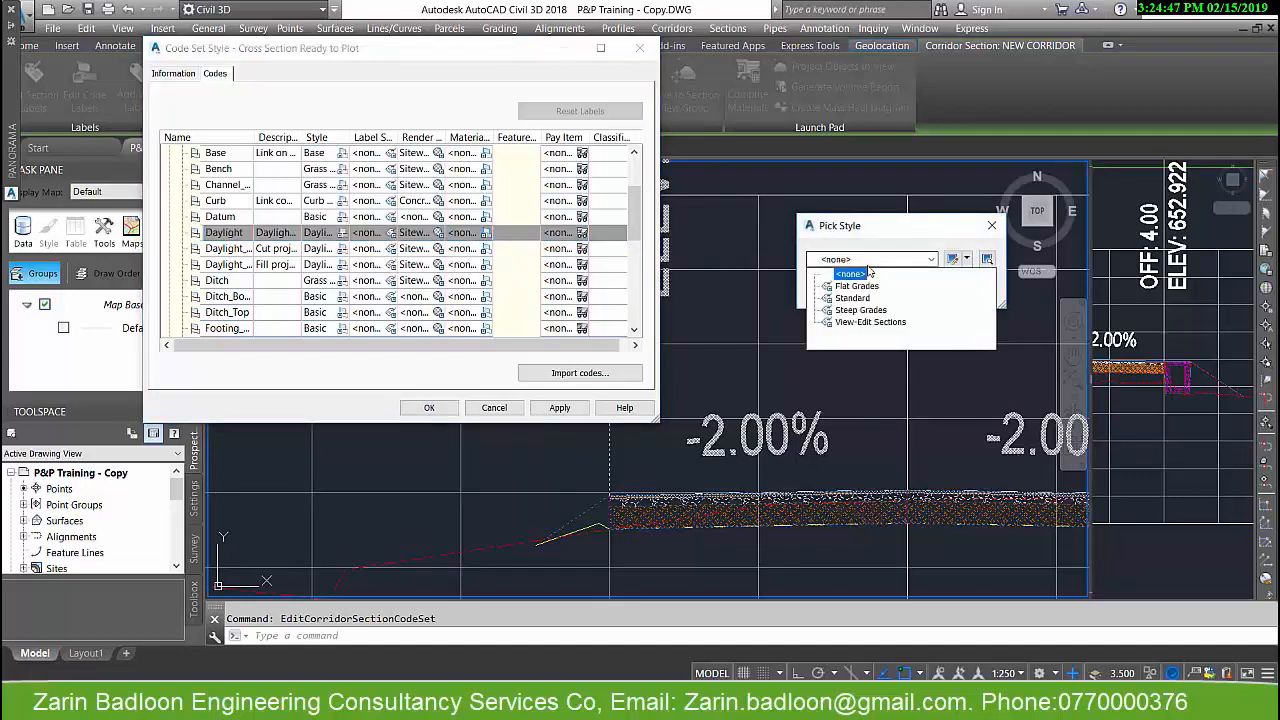
pyautogui.click(865, 322)
pyautogui.click(832, 286)
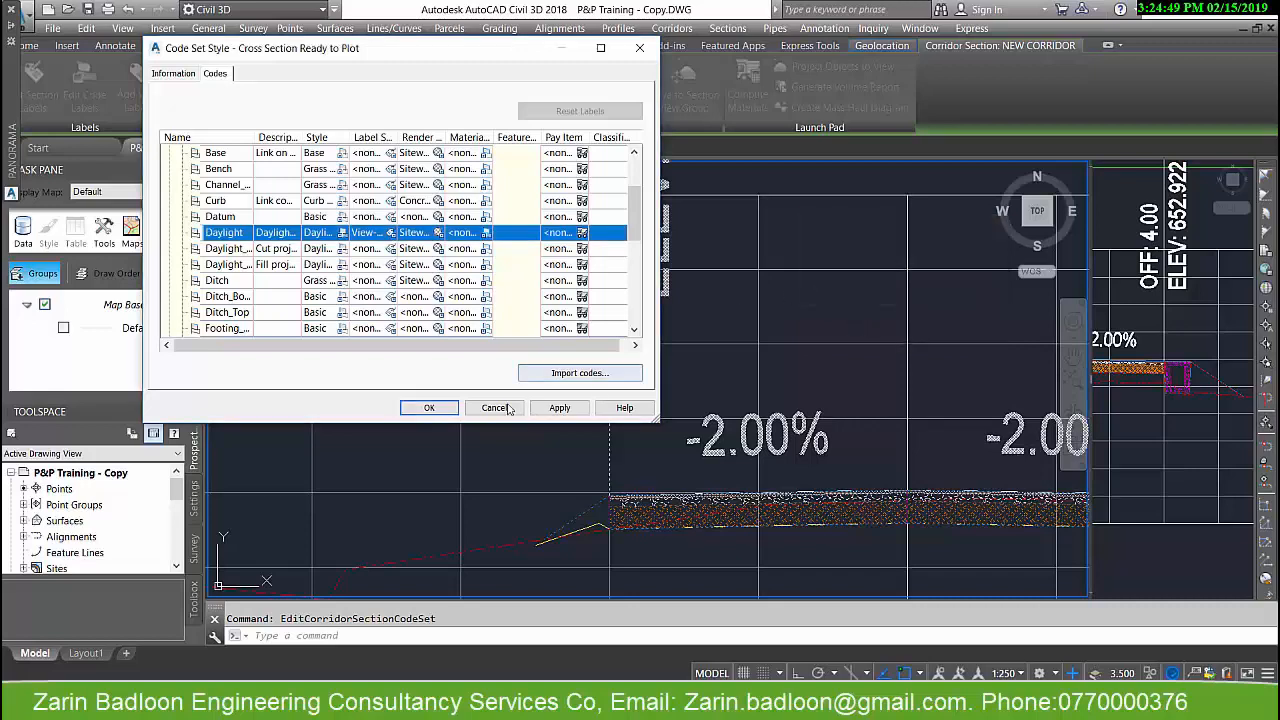
pyautogui.click(429, 407)
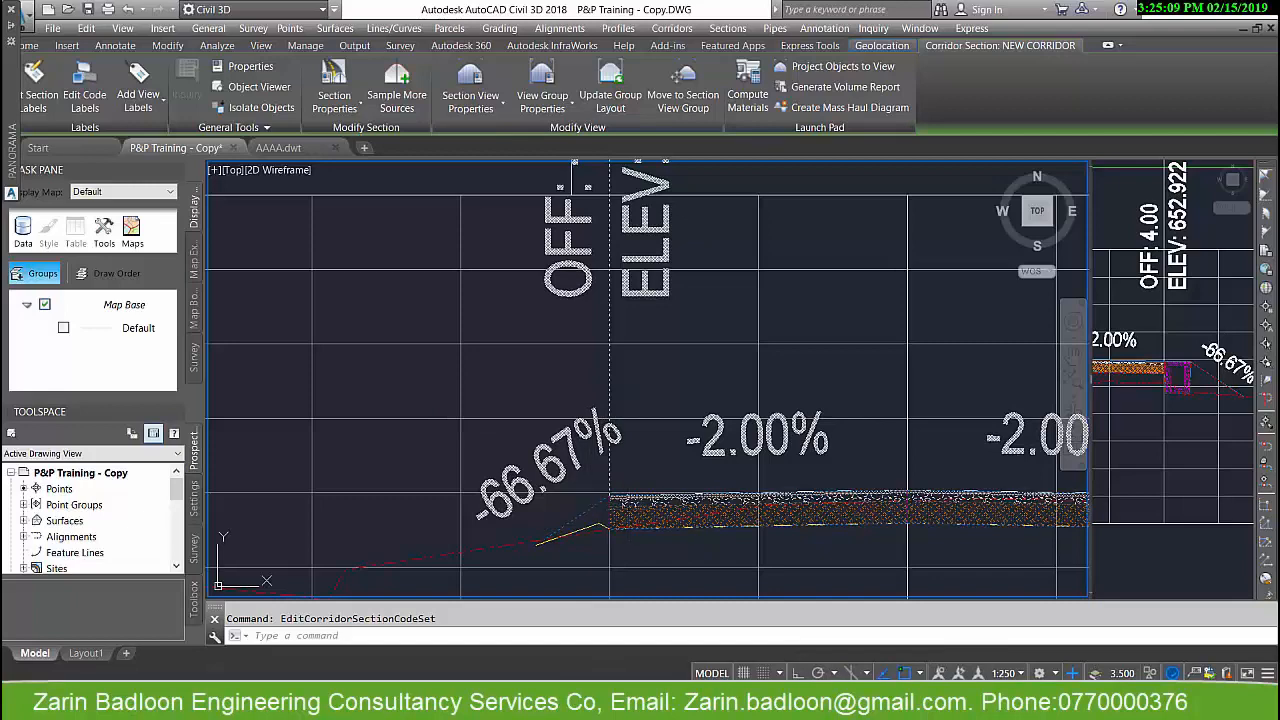
# - Set the Daylight link's label style to <none> in the Cross Section Ready to Plot code set style
pyautogui.rightClick(628, 510)
pyautogui.click(697, 450)
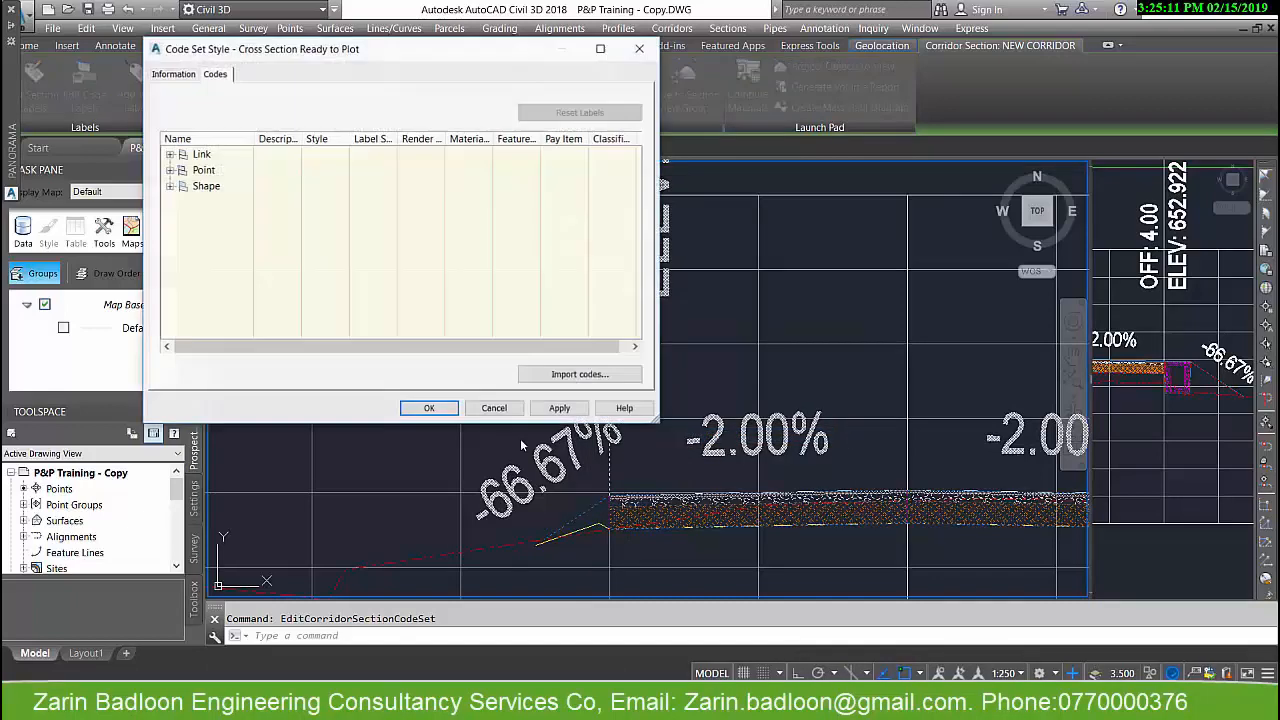
pyautogui.click(170, 154)
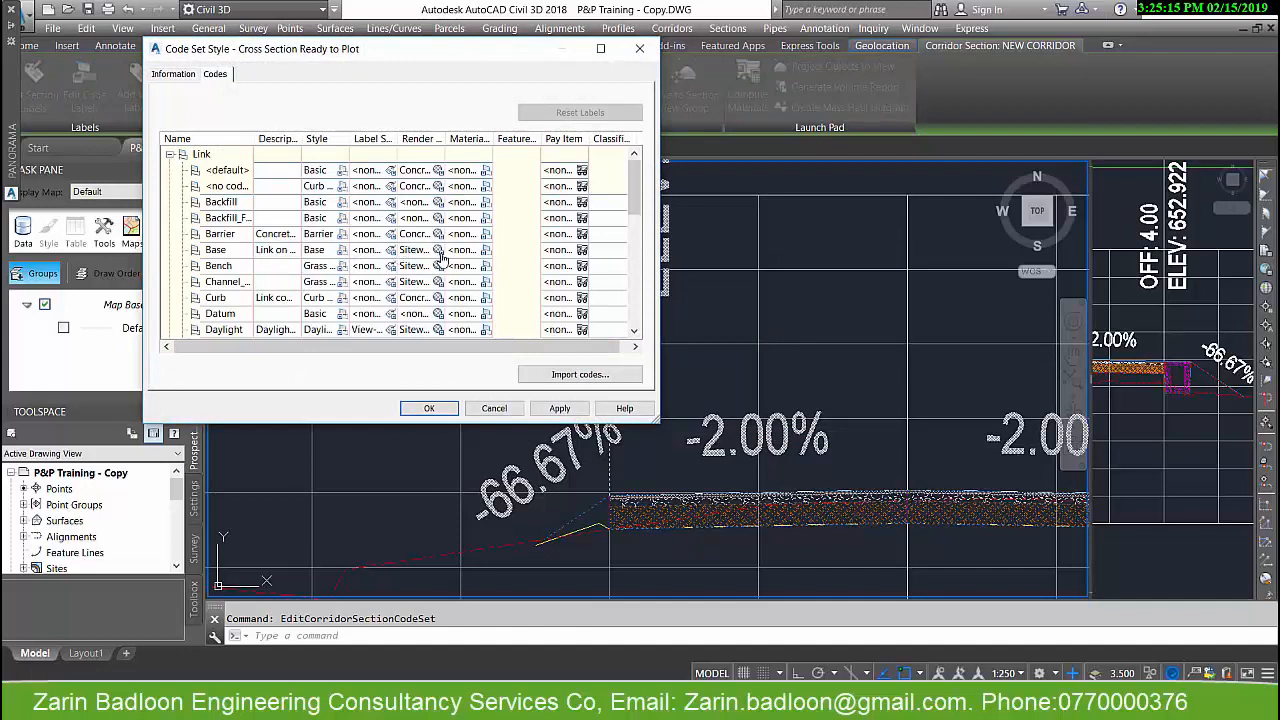
pyautogui.click(389, 330)
pyautogui.click(832, 260)
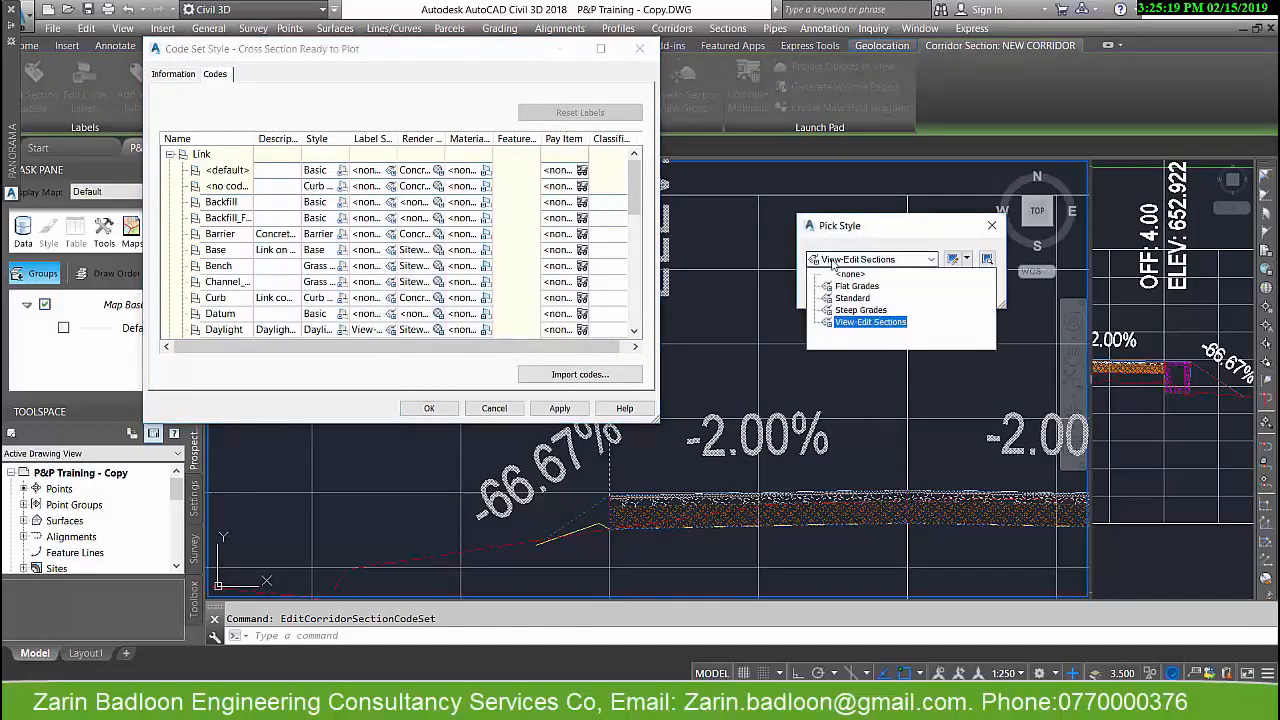
pyautogui.click(850, 274)
pyautogui.click(837, 286)
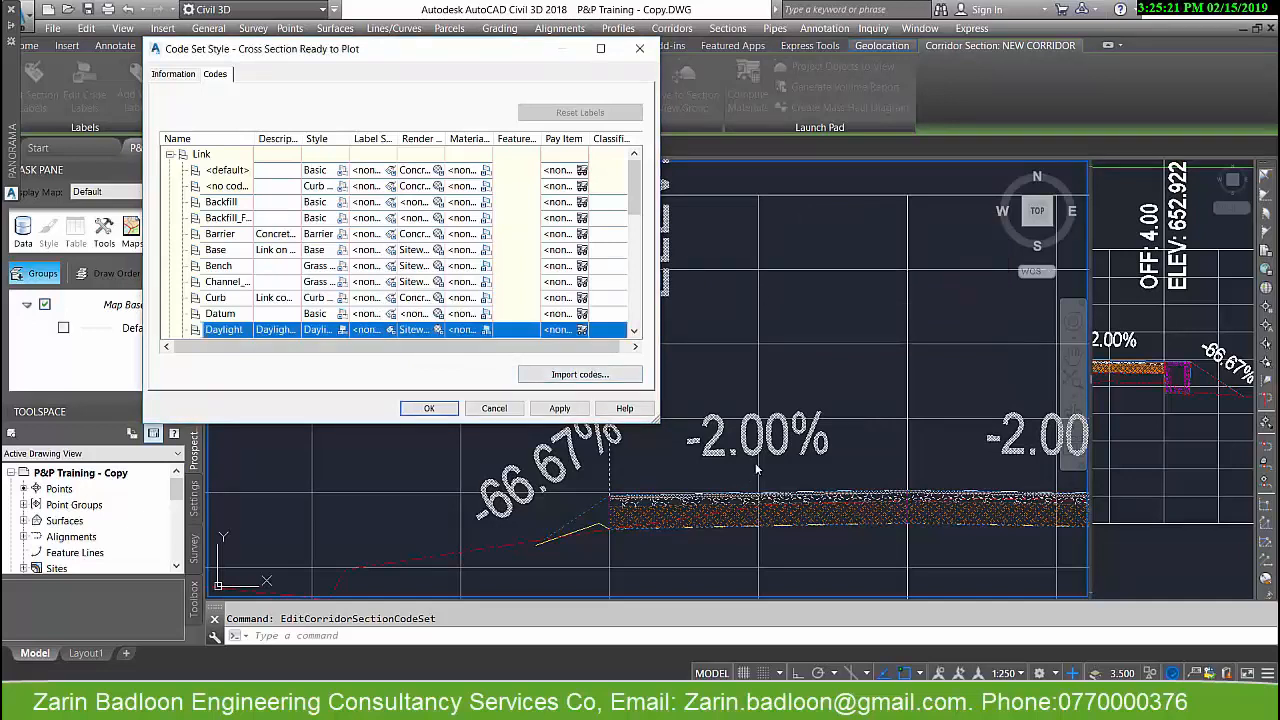
# - Show the Point codes in the enlarged code set style dialog and choose Offset Elevation Ready as the Crown point's label style
pyautogui.click(171, 154)
pyautogui.click(170, 170)
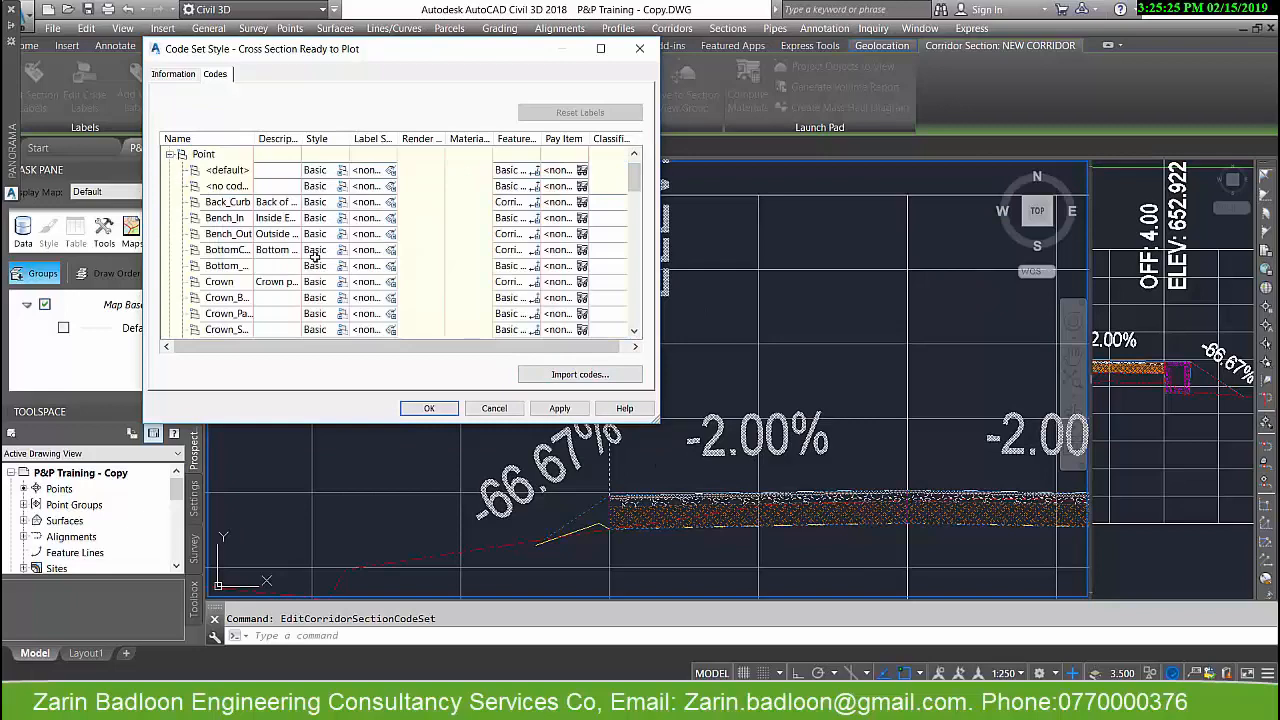
pyautogui.moveTo(655, 419); pyautogui.dragTo(901, 510)
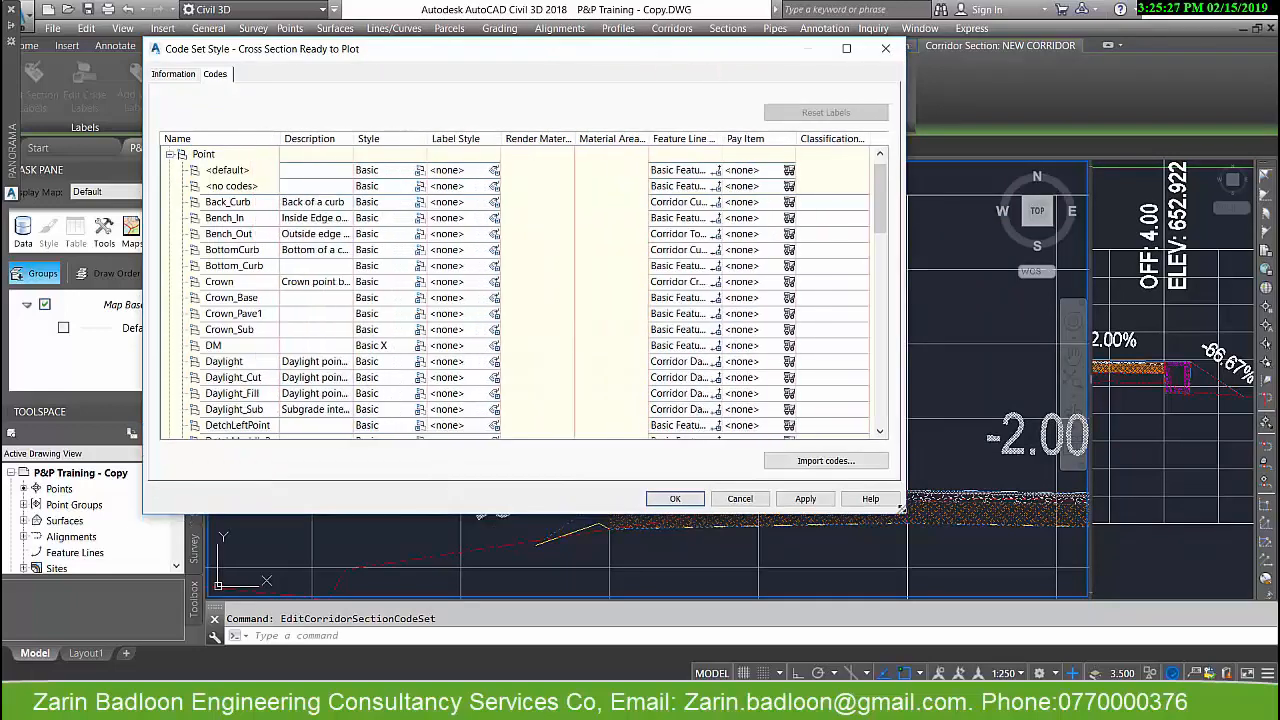
pyautogui.click(253, 280)
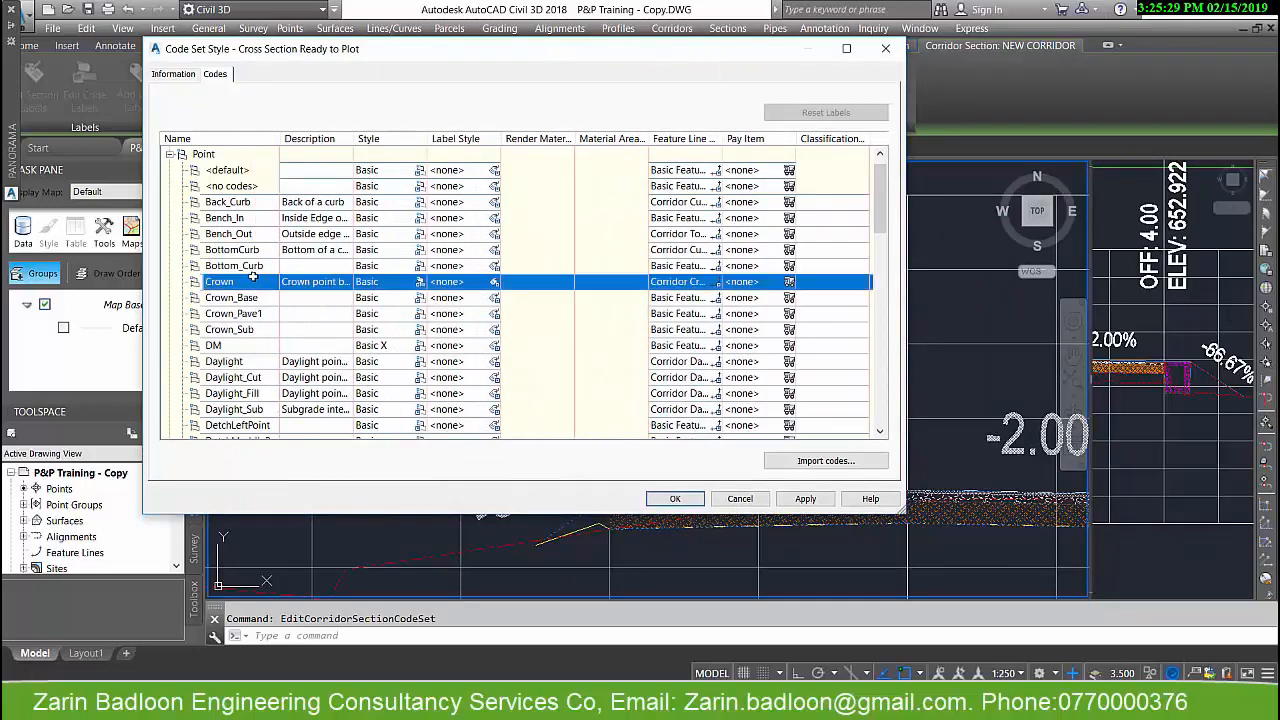
pyautogui.click(494, 282)
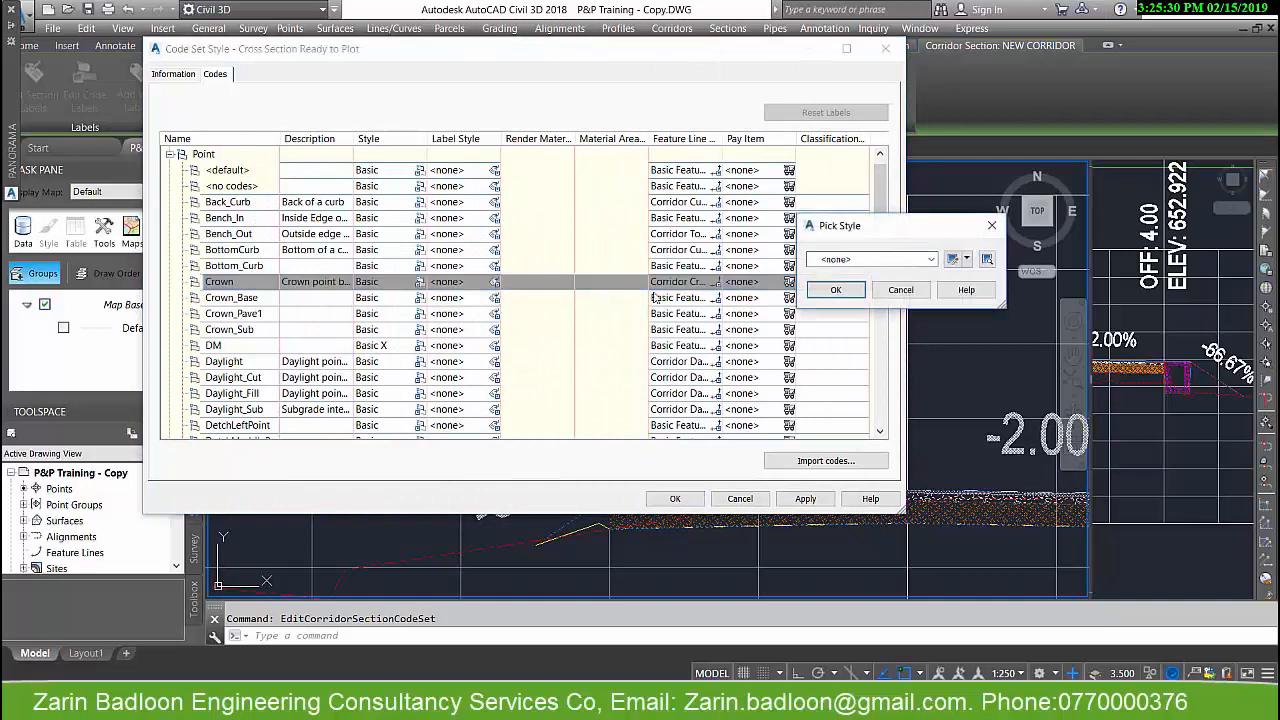
pyautogui.click(875, 259)
pyautogui.click(884, 322)
pyautogui.click(884, 323)
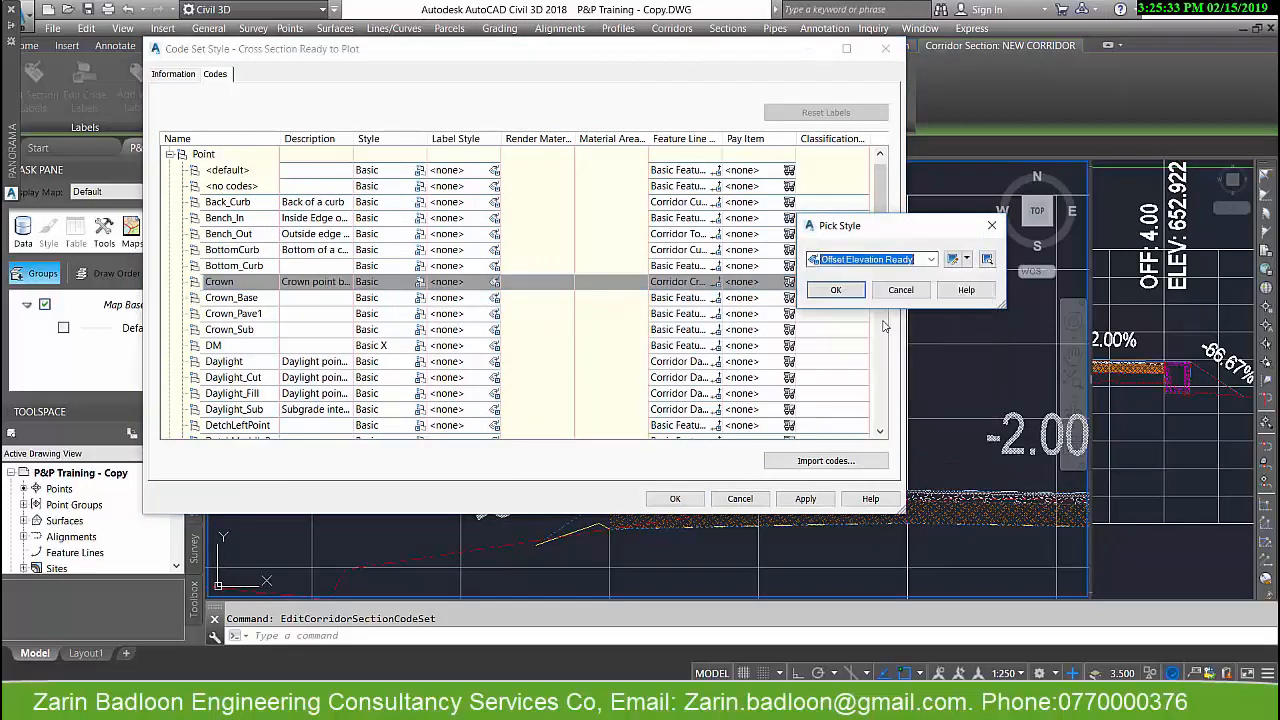
# - Copy the chosen label style and name the copy Offset Elevation Ready 2
pyautogui.click(966, 259)
pyautogui.click(971, 289)
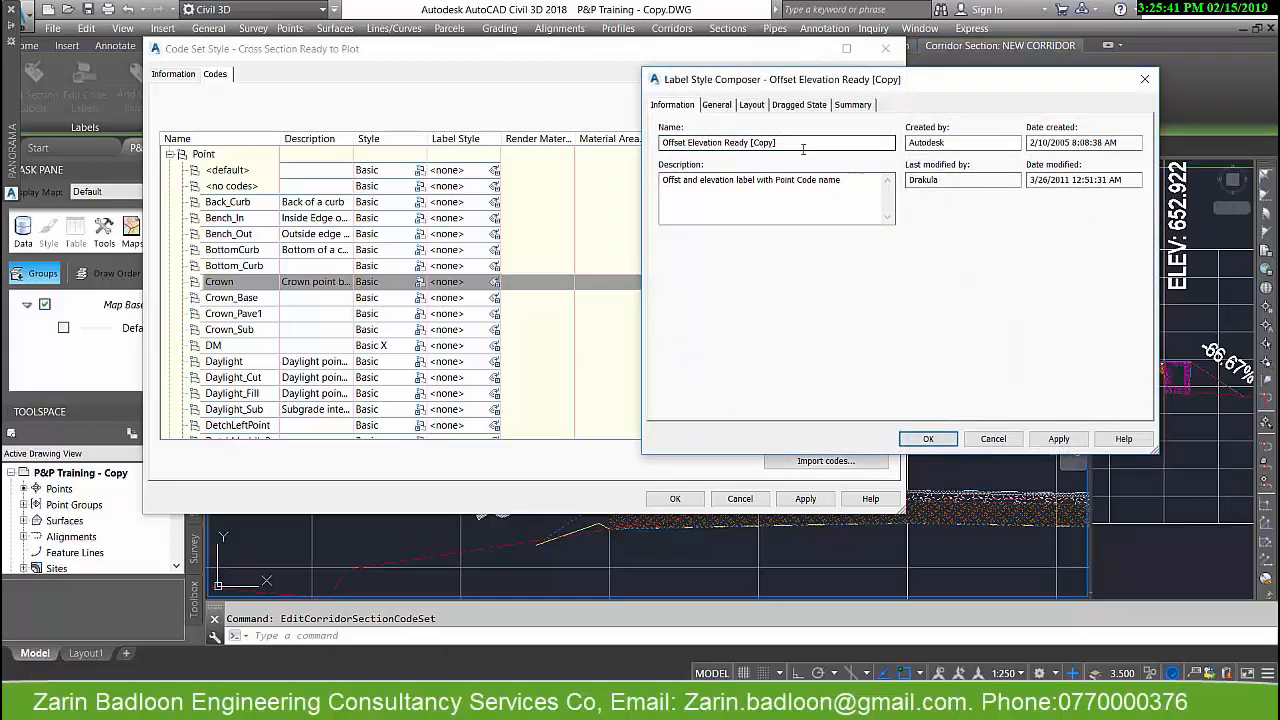
pyautogui.moveTo(803, 148); pyautogui.dragTo(763, 148)
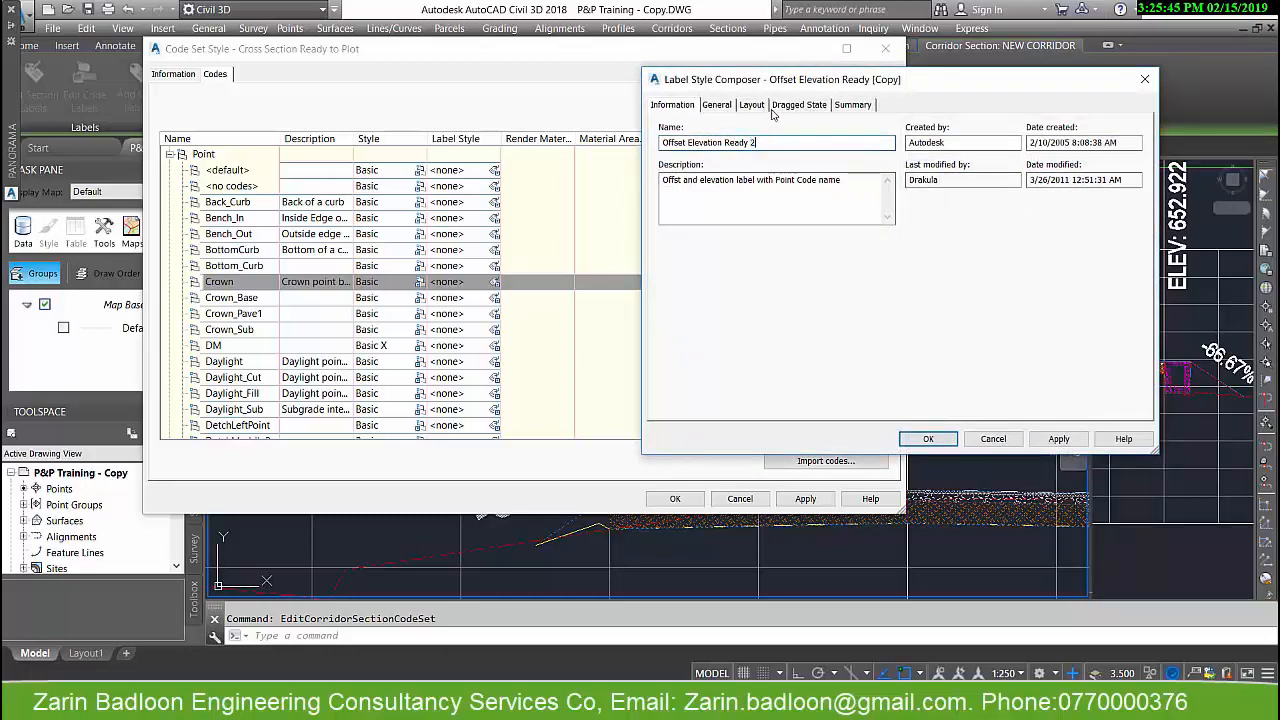
# - Set the Offset Elevation text color to Red in the copied style, assign that style to the Crown point and apply the code set
pyautogui.click(726, 106)
pyautogui.click(757, 108)
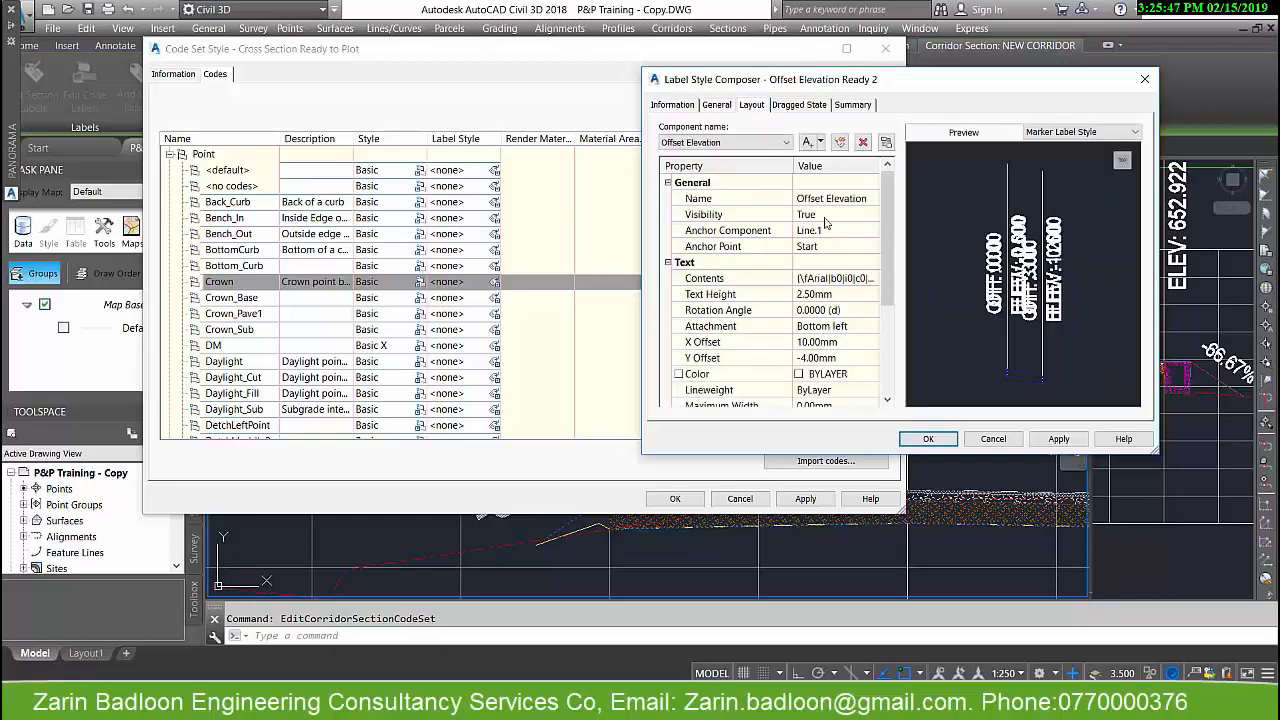
pyautogui.click(840, 278)
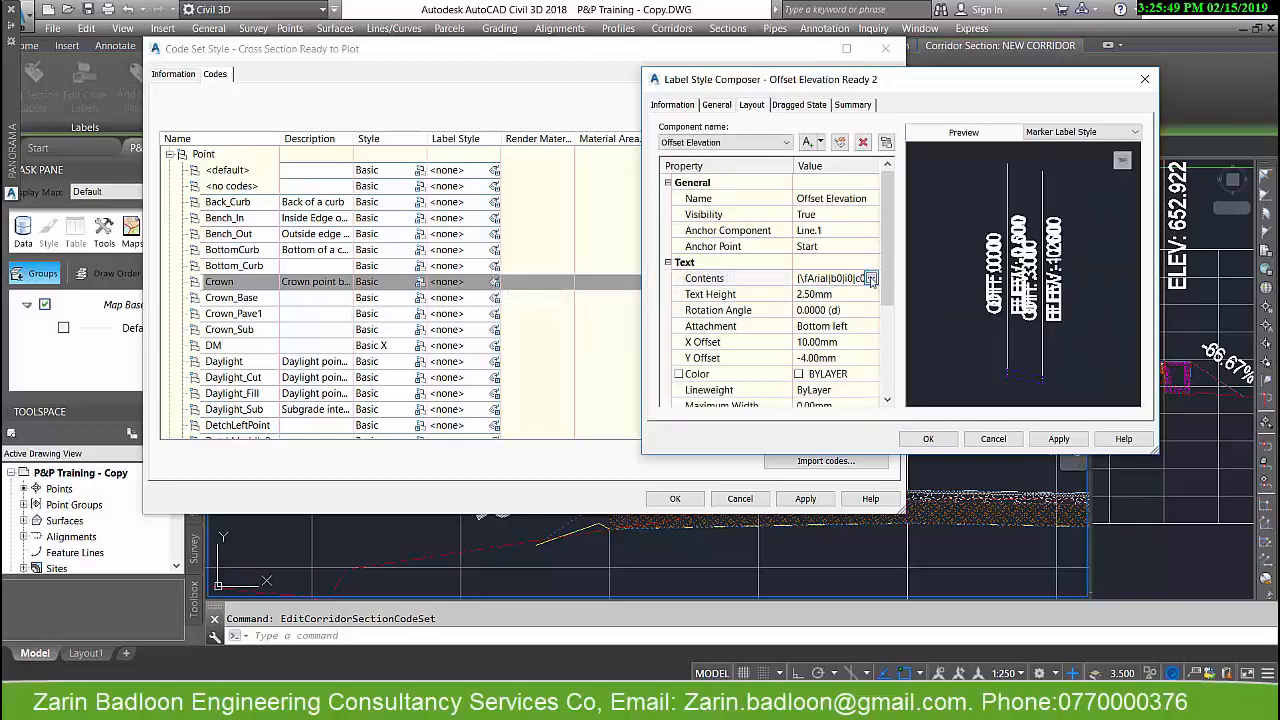
pyautogui.click(871, 278)
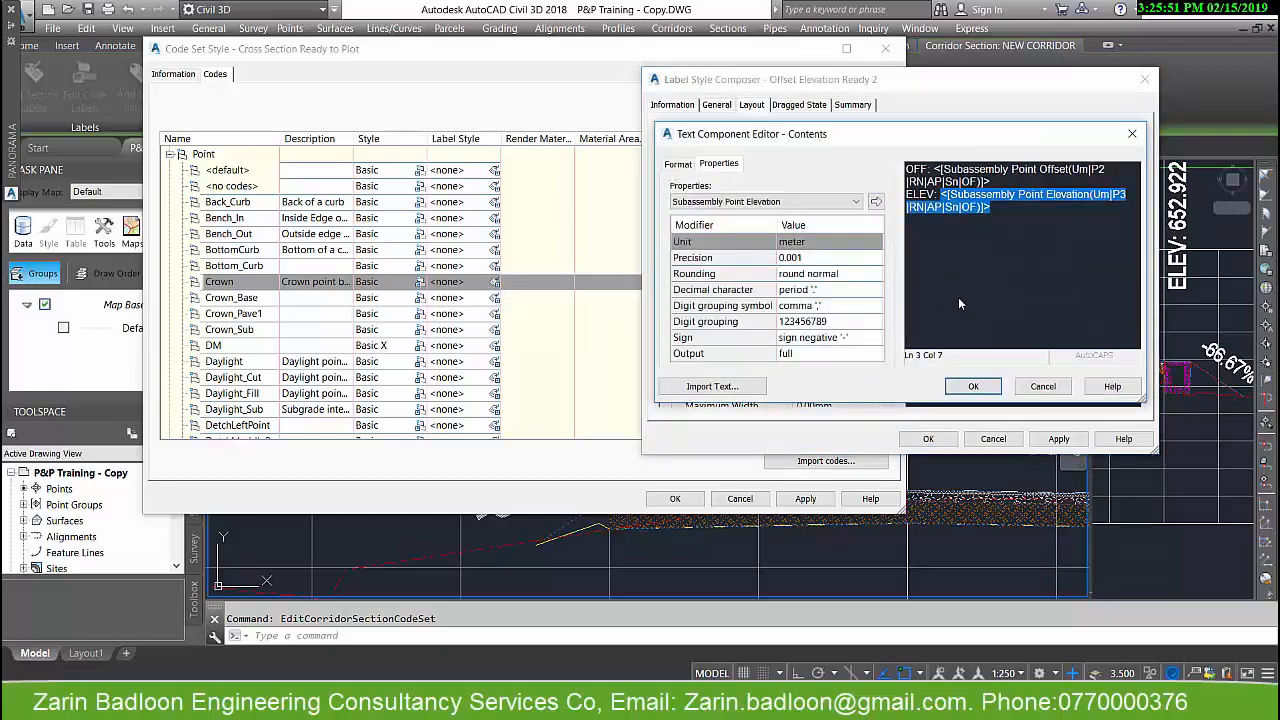
pyautogui.click(677, 163)
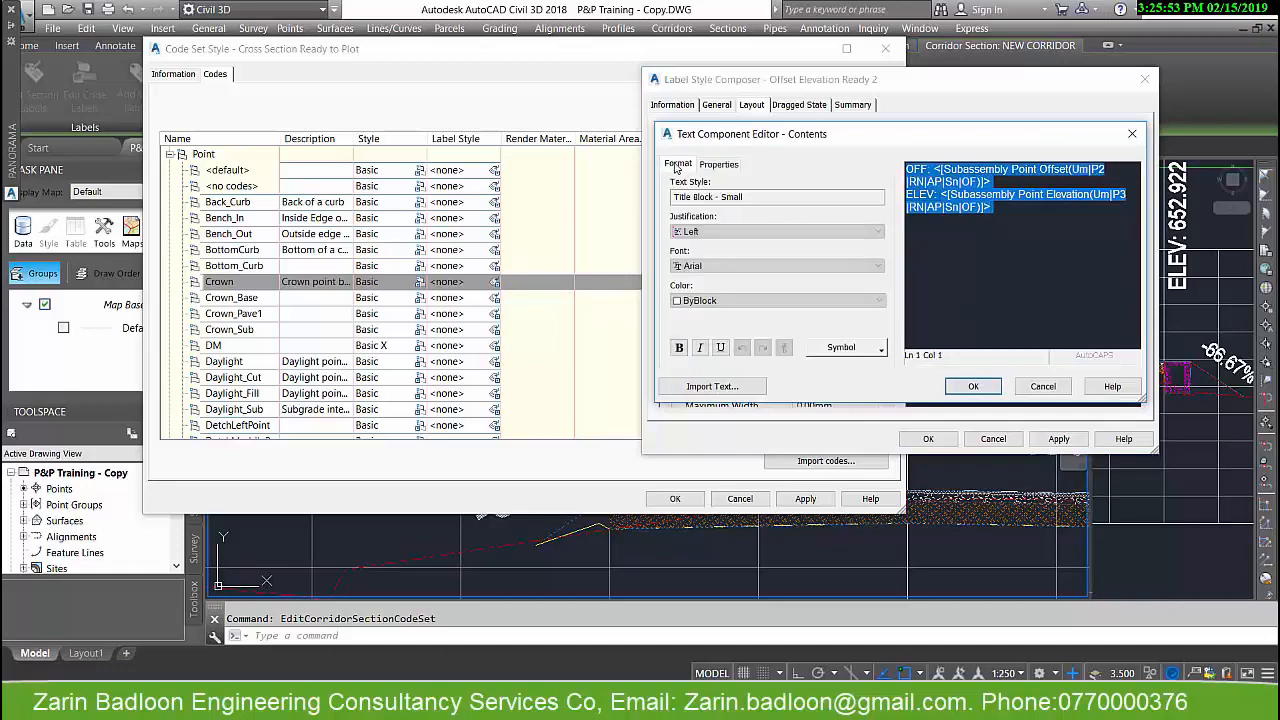
pyautogui.click(692, 300)
pyautogui.click(689, 335)
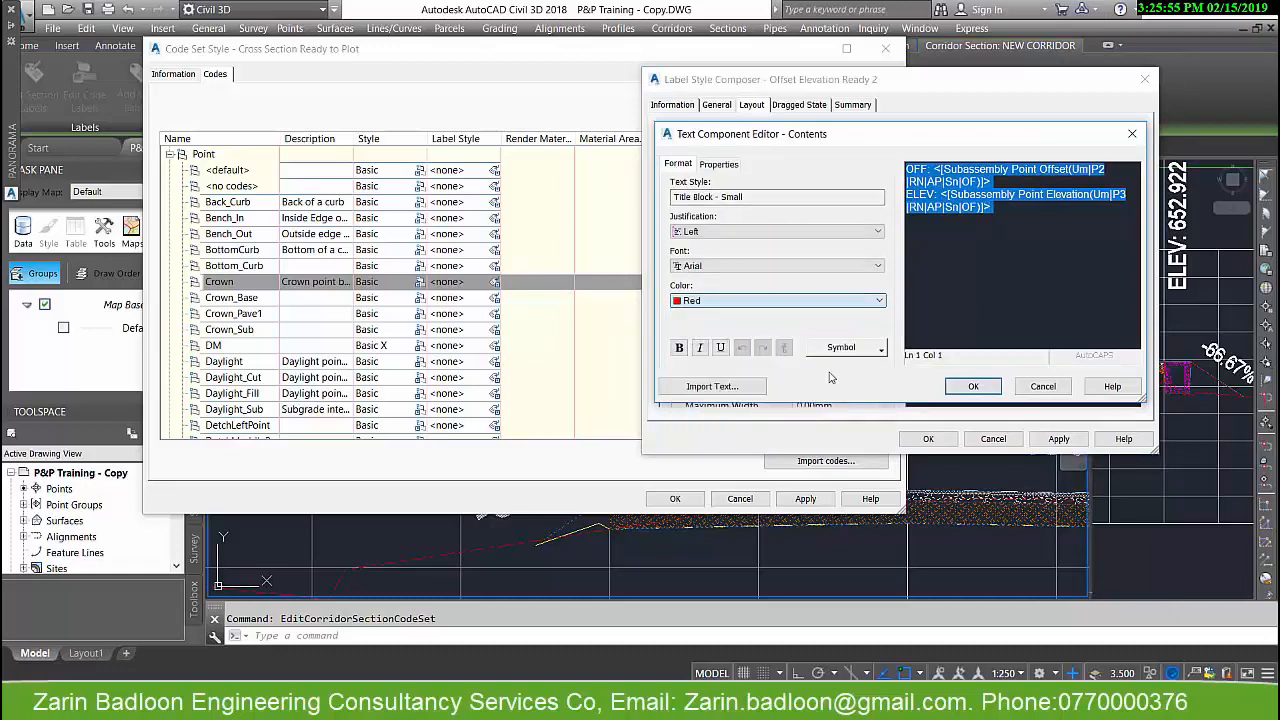
pyautogui.click(973, 386)
pyautogui.click(928, 438)
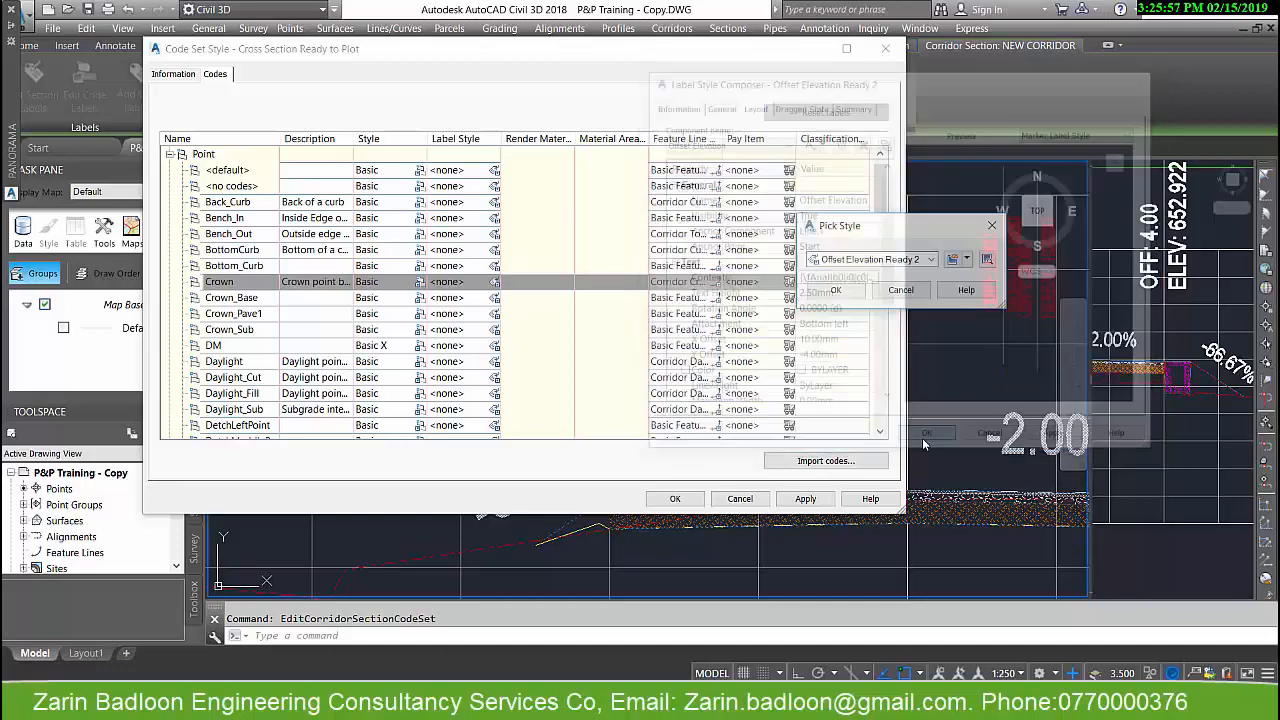
pyautogui.click(837, 290)
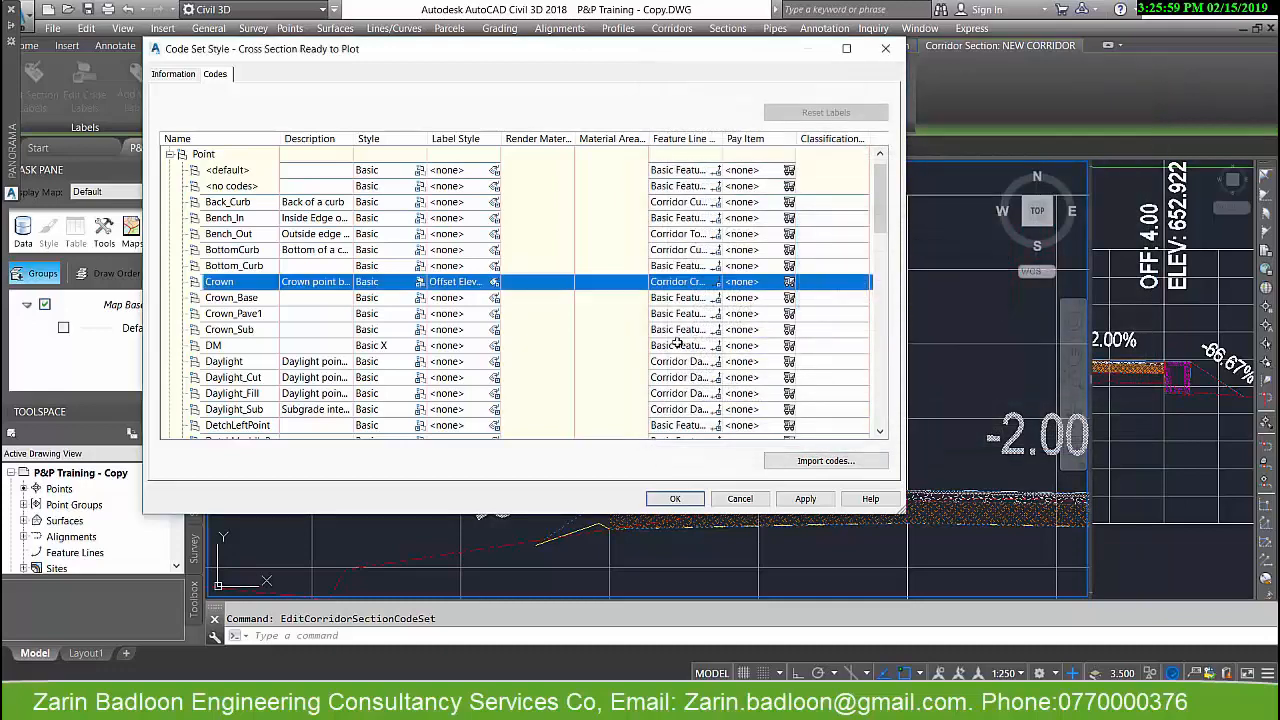
pyautogui.click(675, 498)
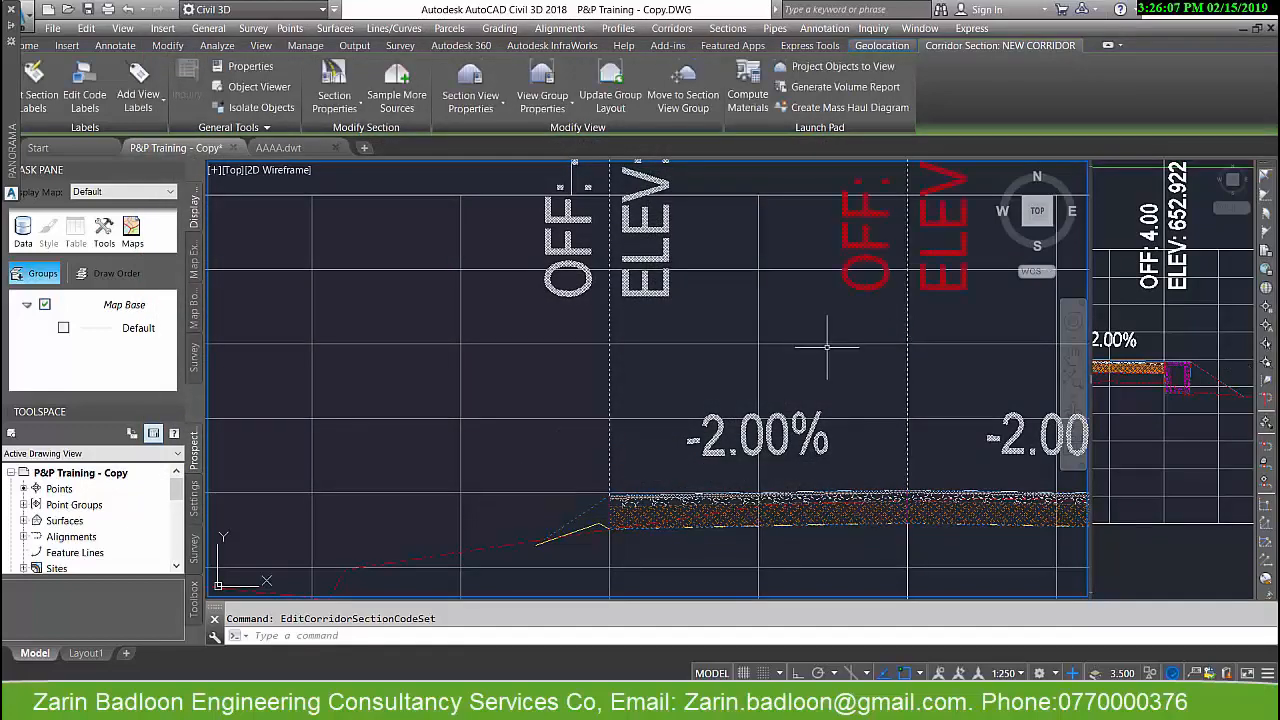
# - Examine the crown and pavement edge offset and elevation labels on the station 0+040 section view
pyautogui.scroll(-3, 828, 343)
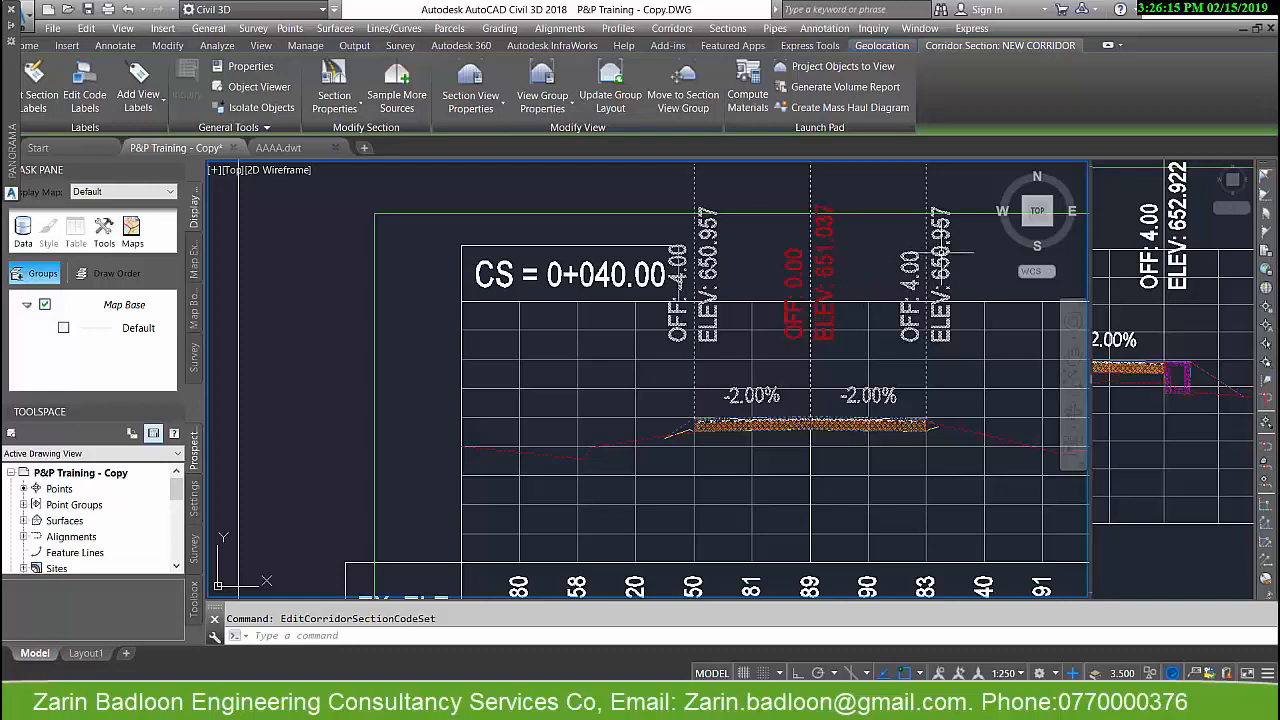
pyautogui.scroll(1, 832, 291)
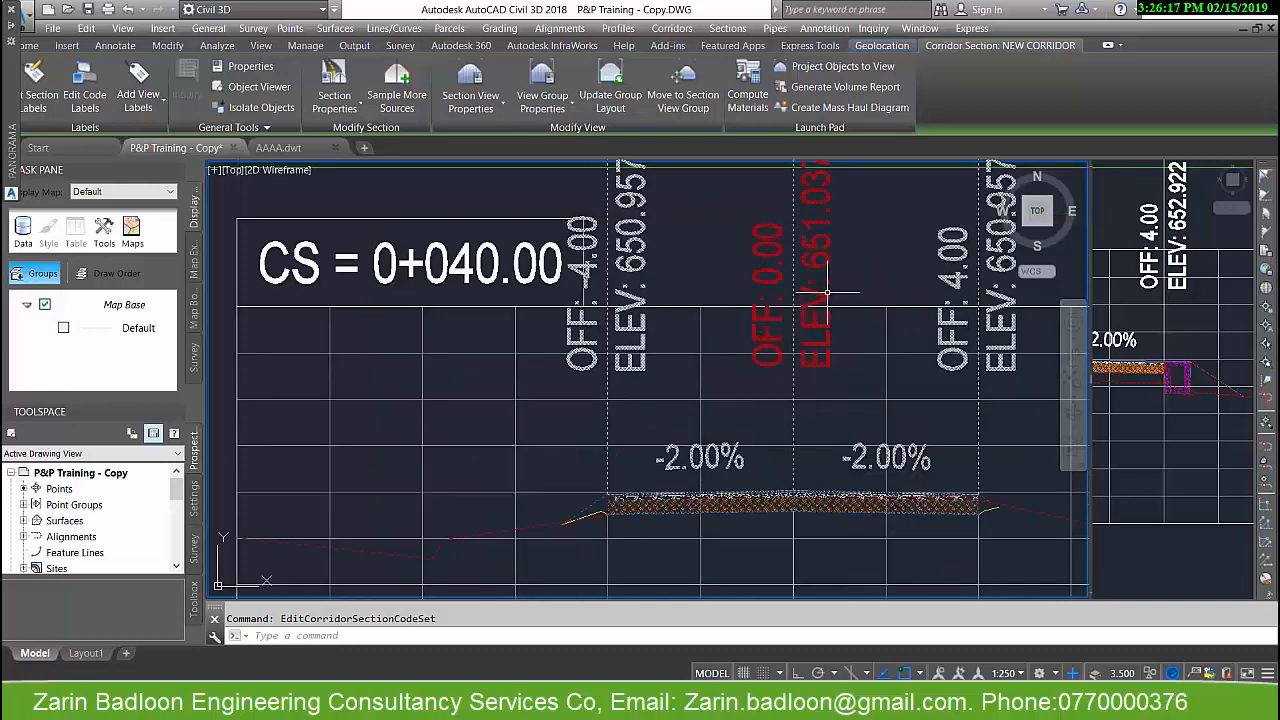
pyautogui.scroll(-2, 828, 293)
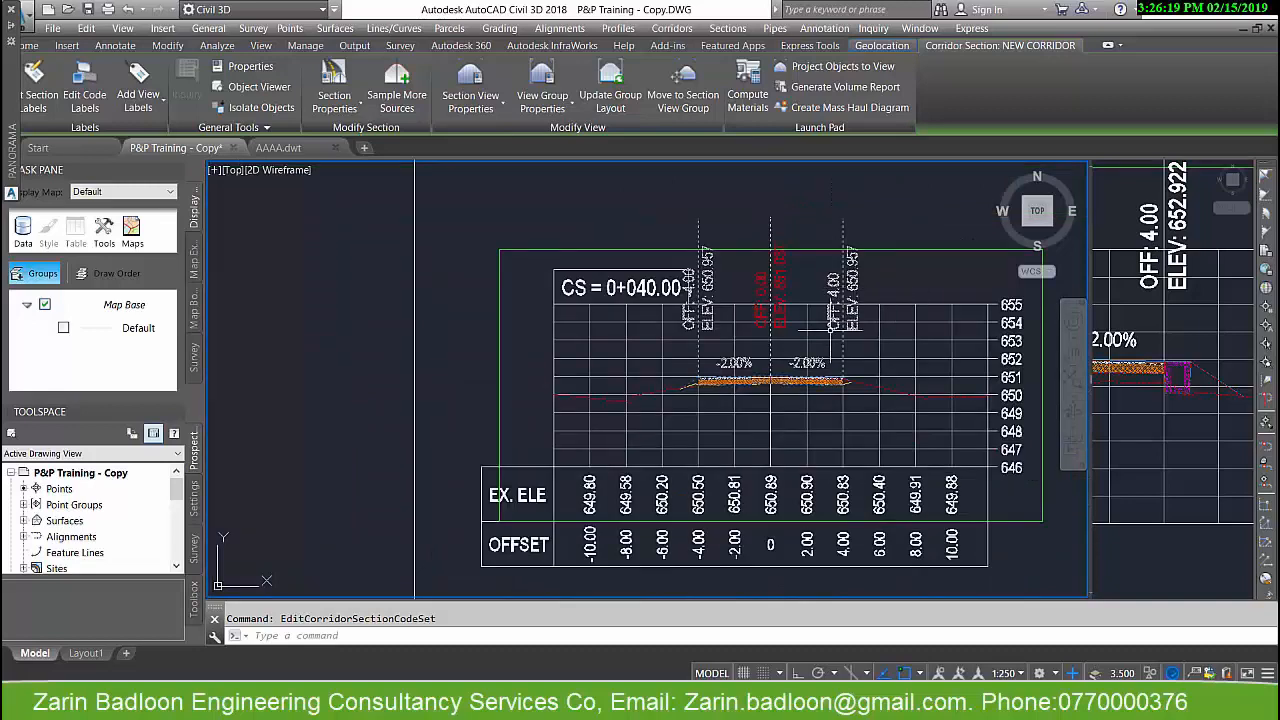
pyautogui.moveTo(861, 379); pyautogui.dragTo(807, 359, button='middle')
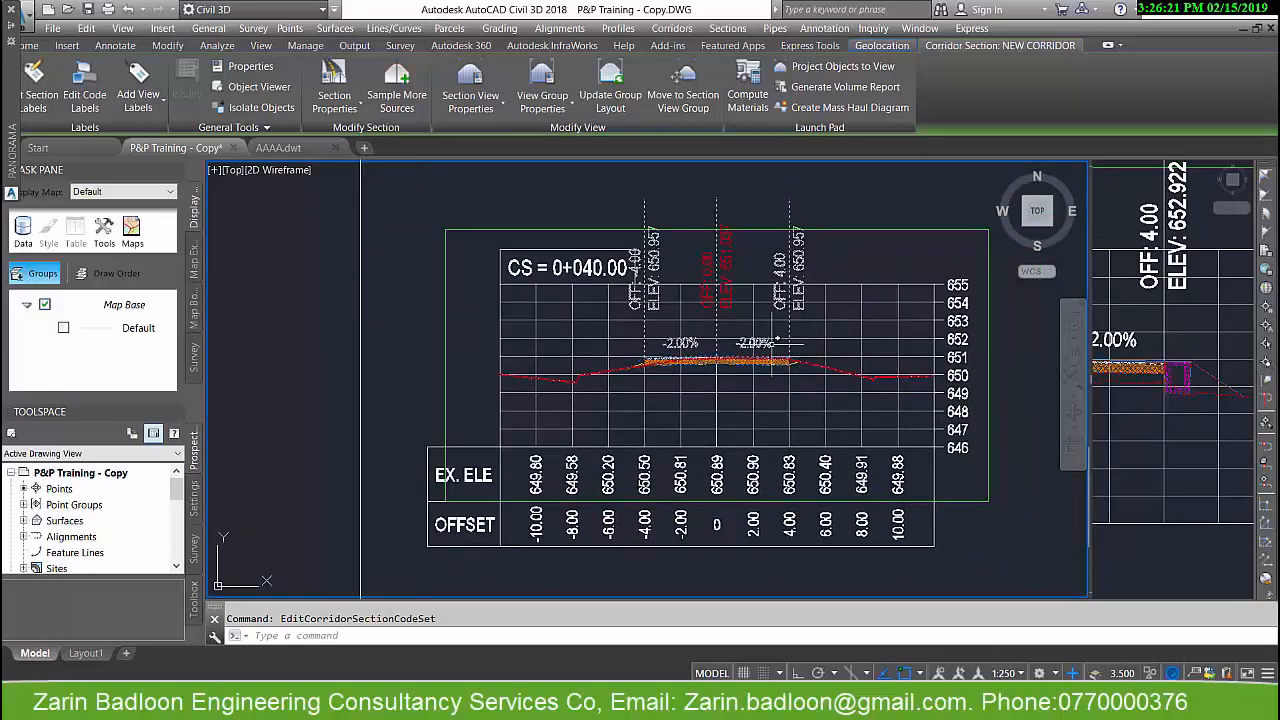
pyautogui.scroll(-2, 688, 352)
pyautogui.scroll(4, 735, 336)
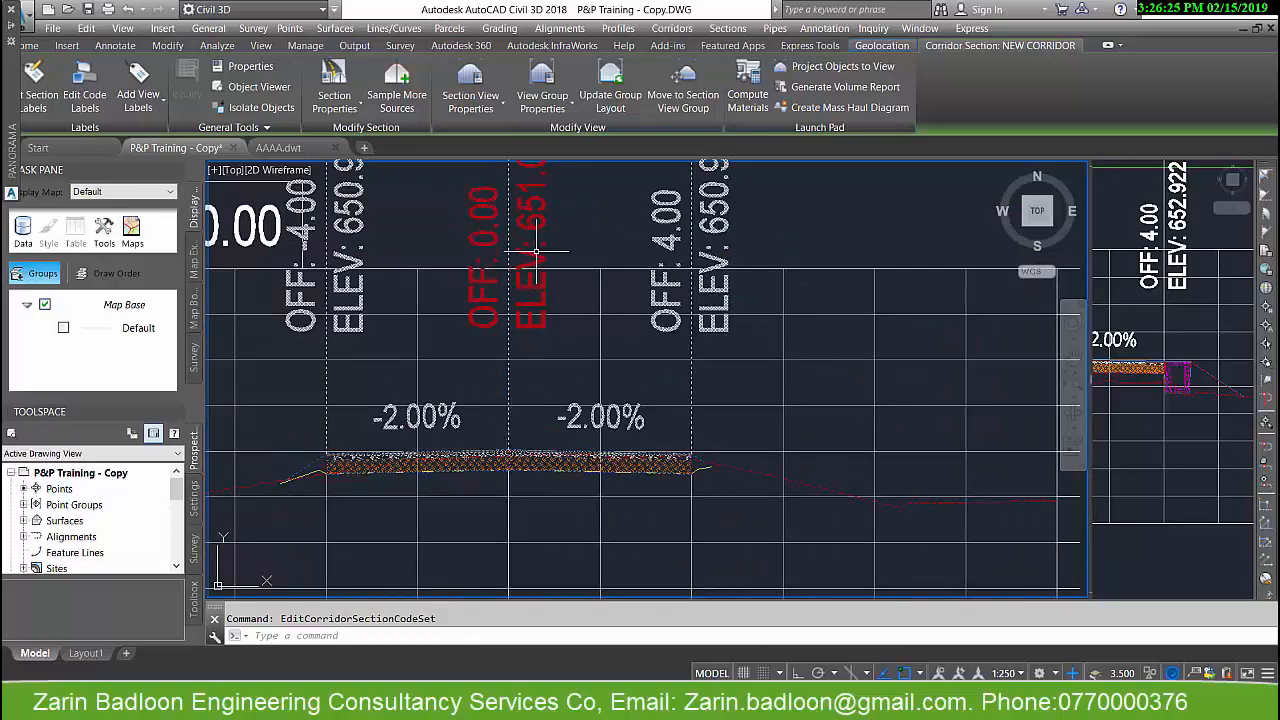
pyautogui.scroll(-1, 562, 288)
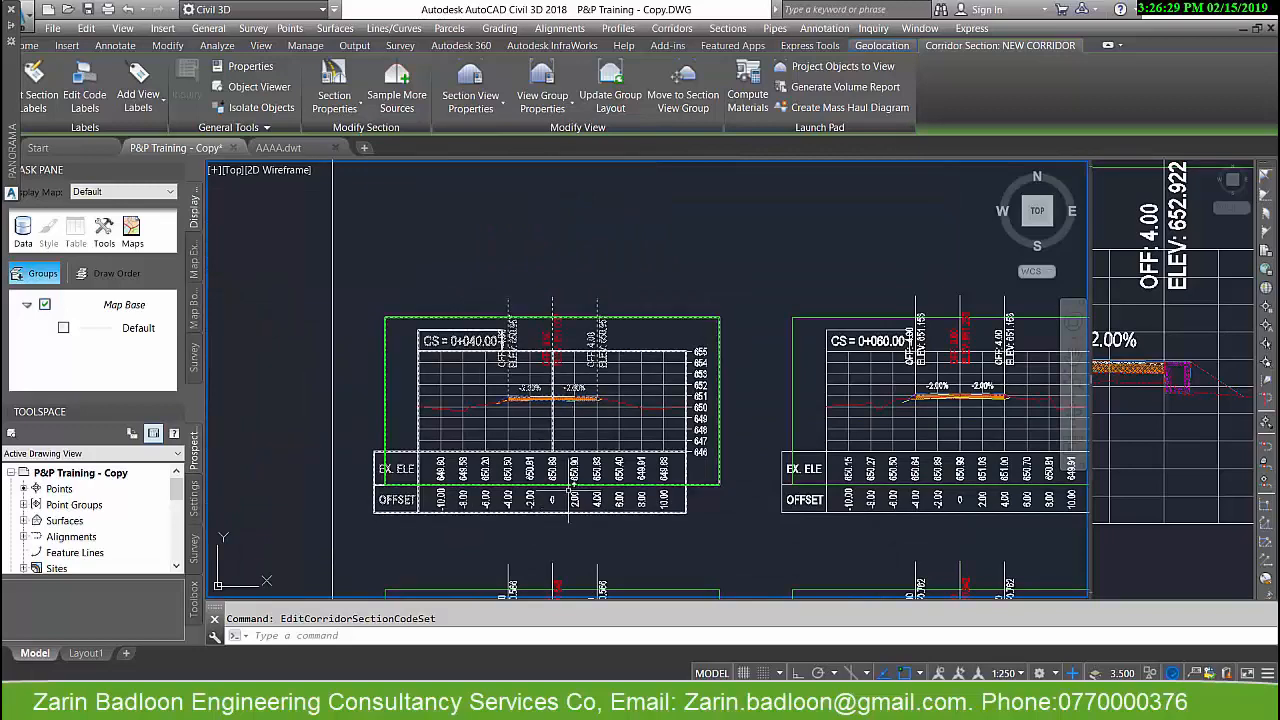
# - Examine the EX. ELE band values against the existing ground line and pavement layers at the centerline of station 0+040
pyautogui.scroll(5, 566, 480)
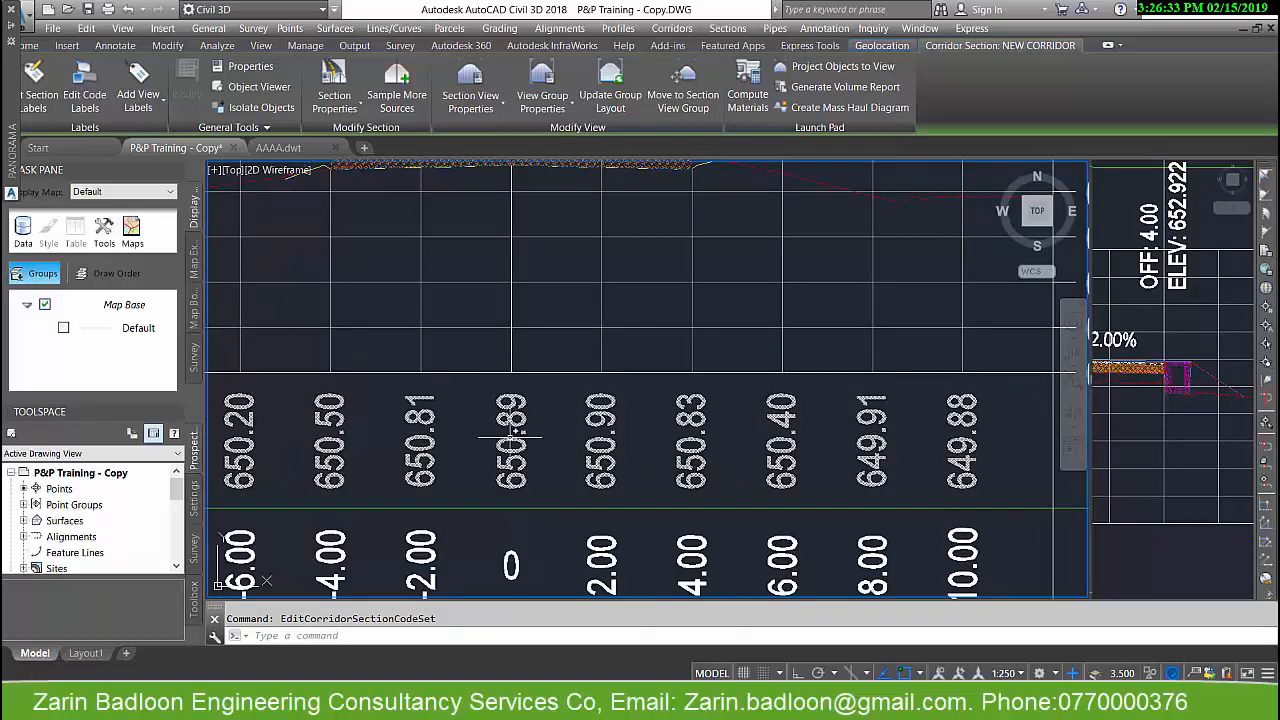
pyautogui.scroll(-5, 522, 450)
pyautogui.scroll(12, 516, 390)
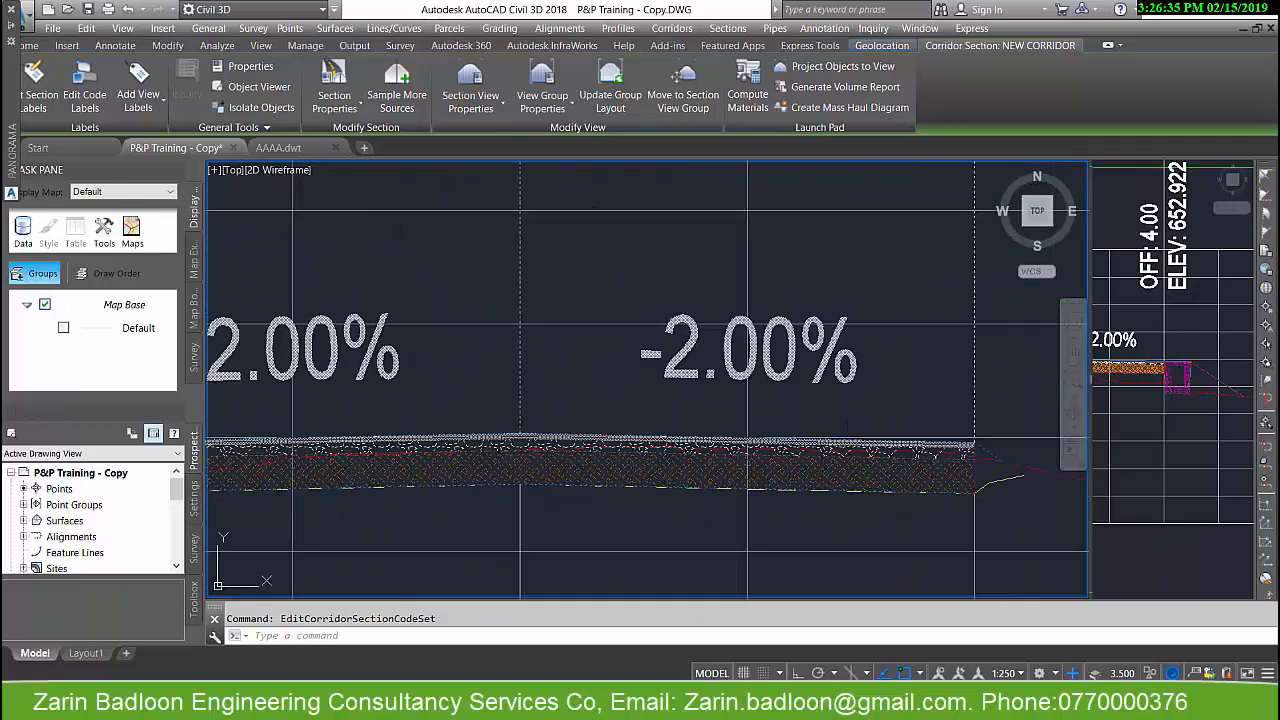
pyautogui.scroll(5, 520, 450)
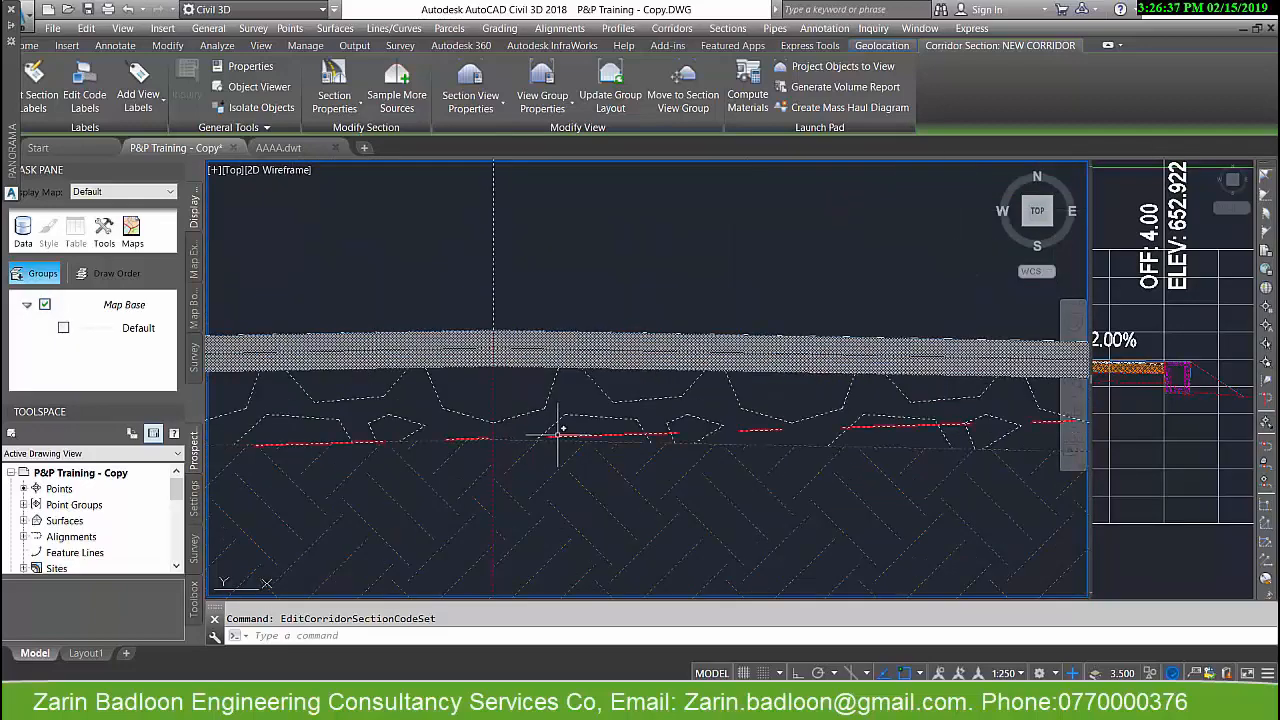
pyautogui.scroll(-4, 555, 432)
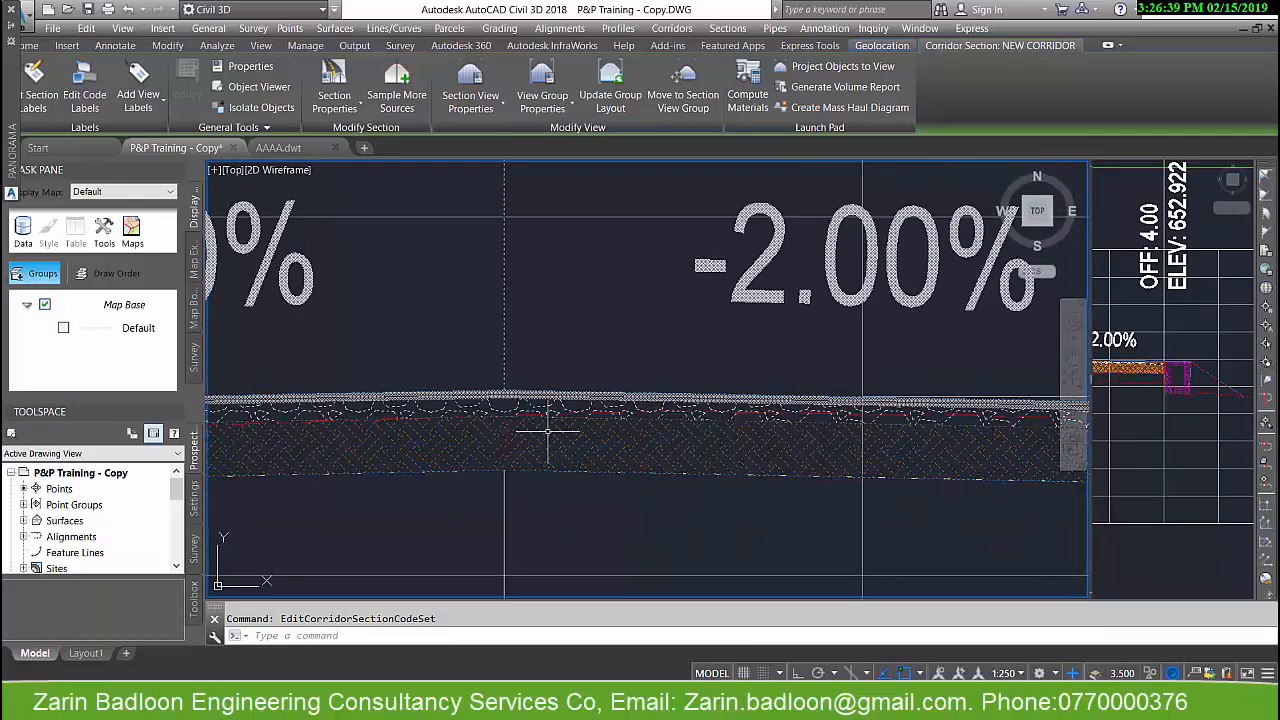
pyautogui.press('Escape')
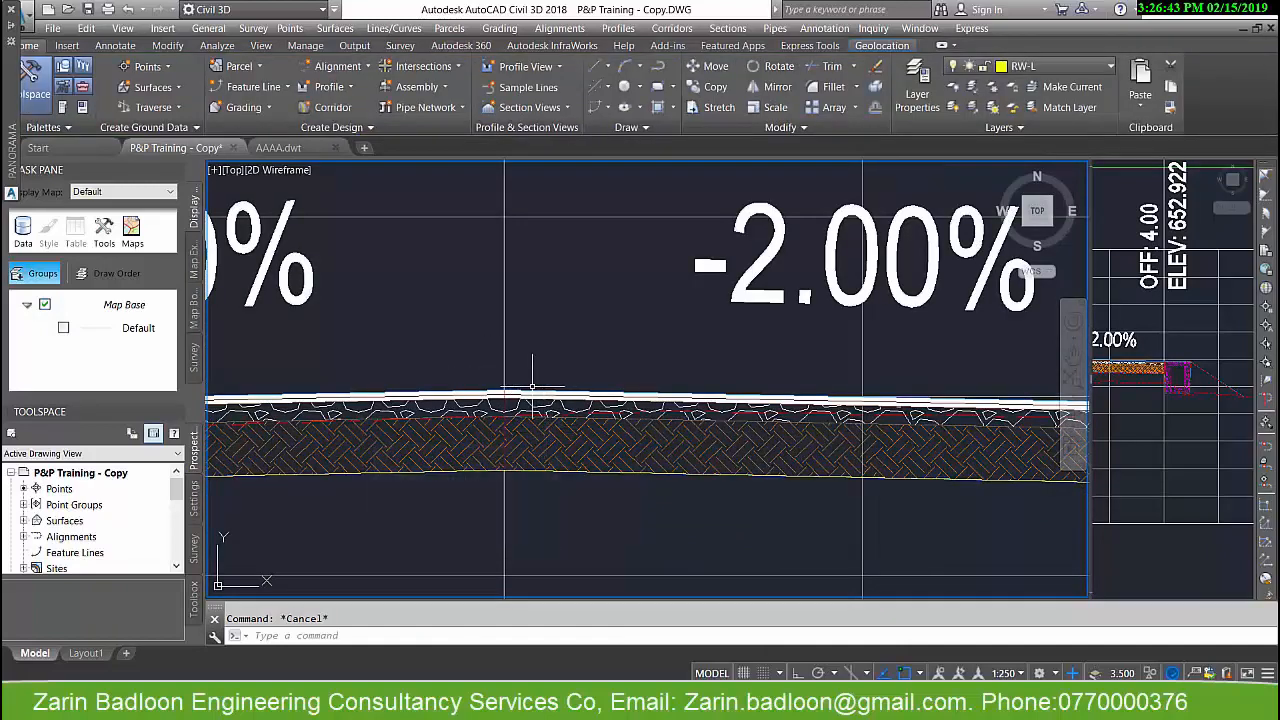
pyautogui.scroll(-5, 532, 385)
pyautogui.click(765, 401)
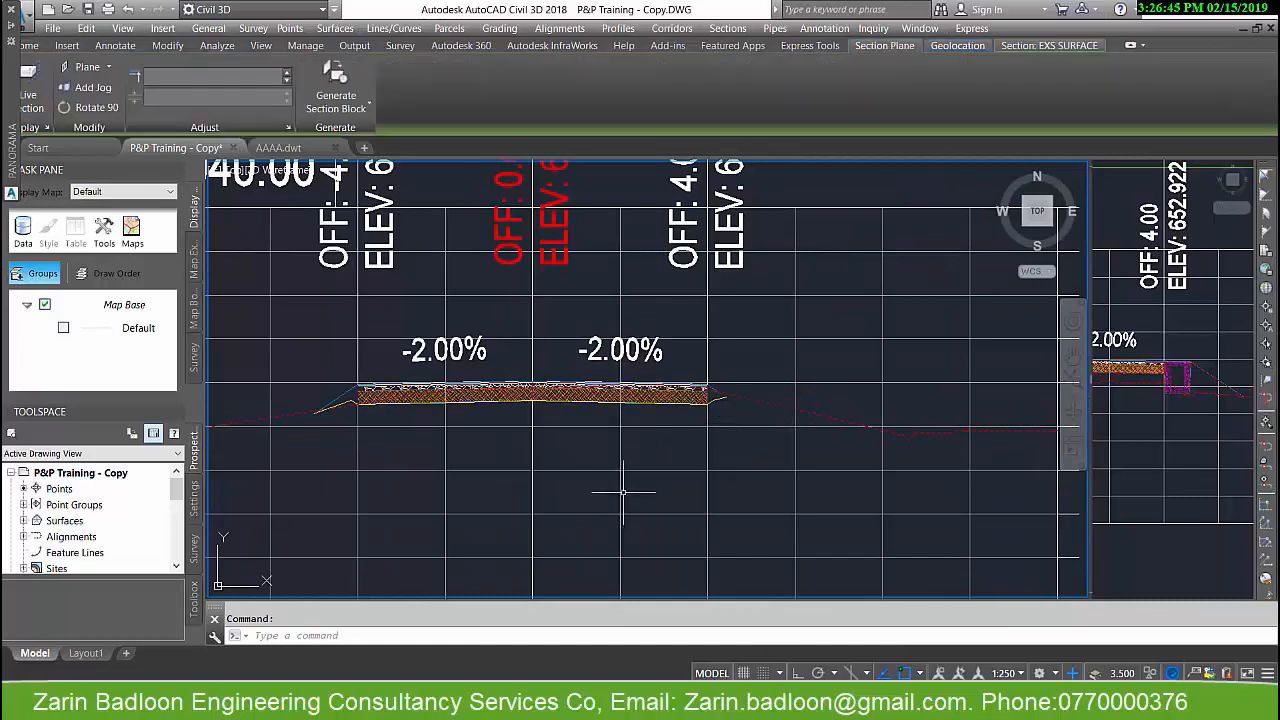
pyautogui.press('Escape')
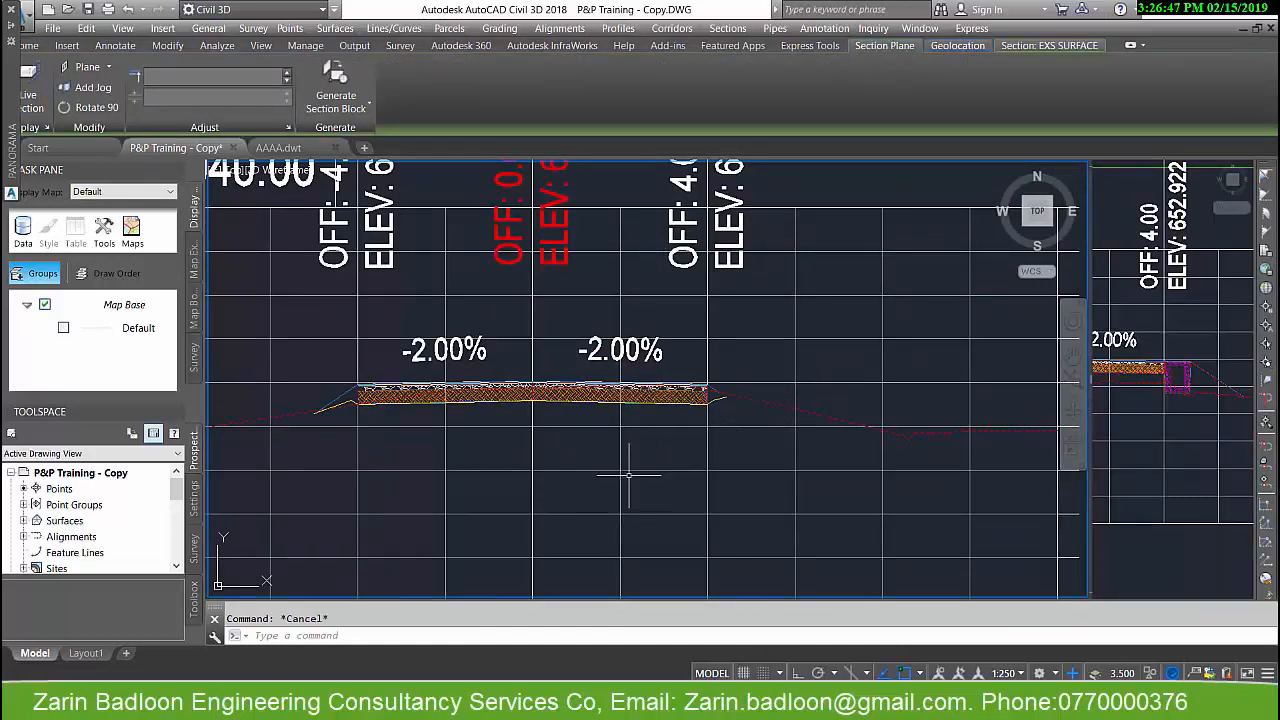
pyautogui.scroll(-4, 632, 478)
pyautogui.scroll(-5, 666, 416)
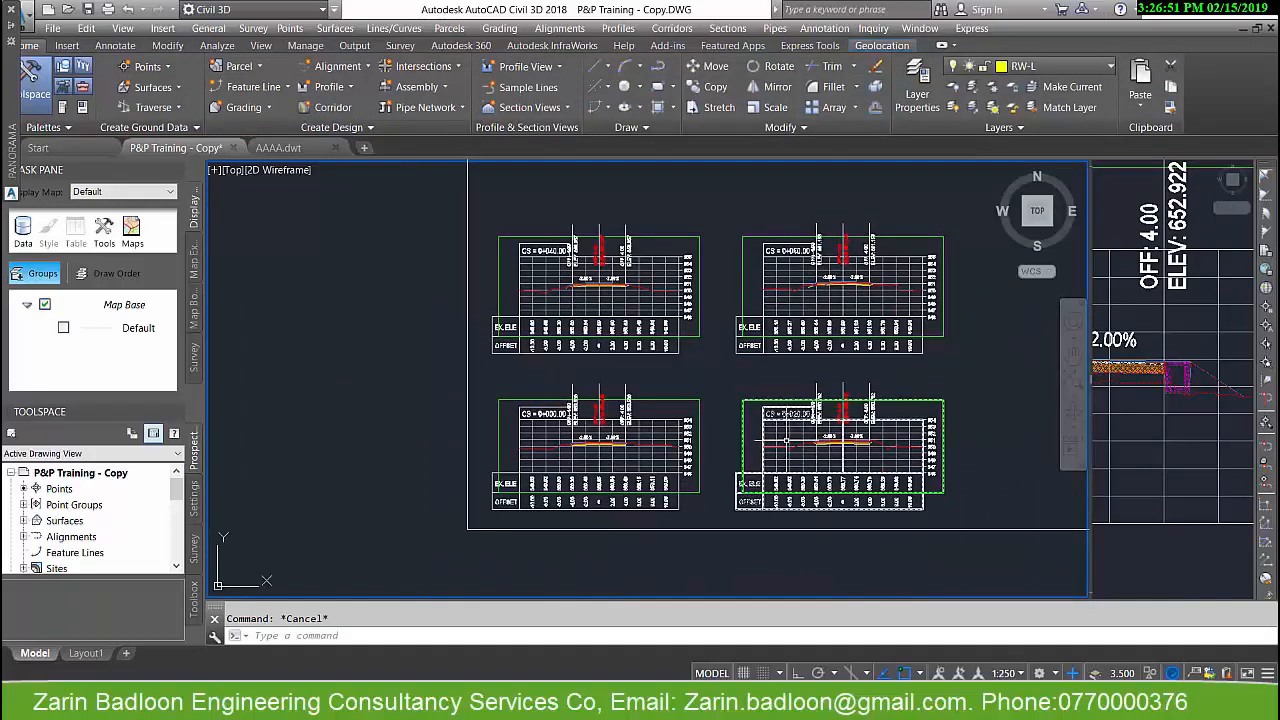
pyautogui.scroll(2, 782, 432)
pyautogui.click(698, 222)
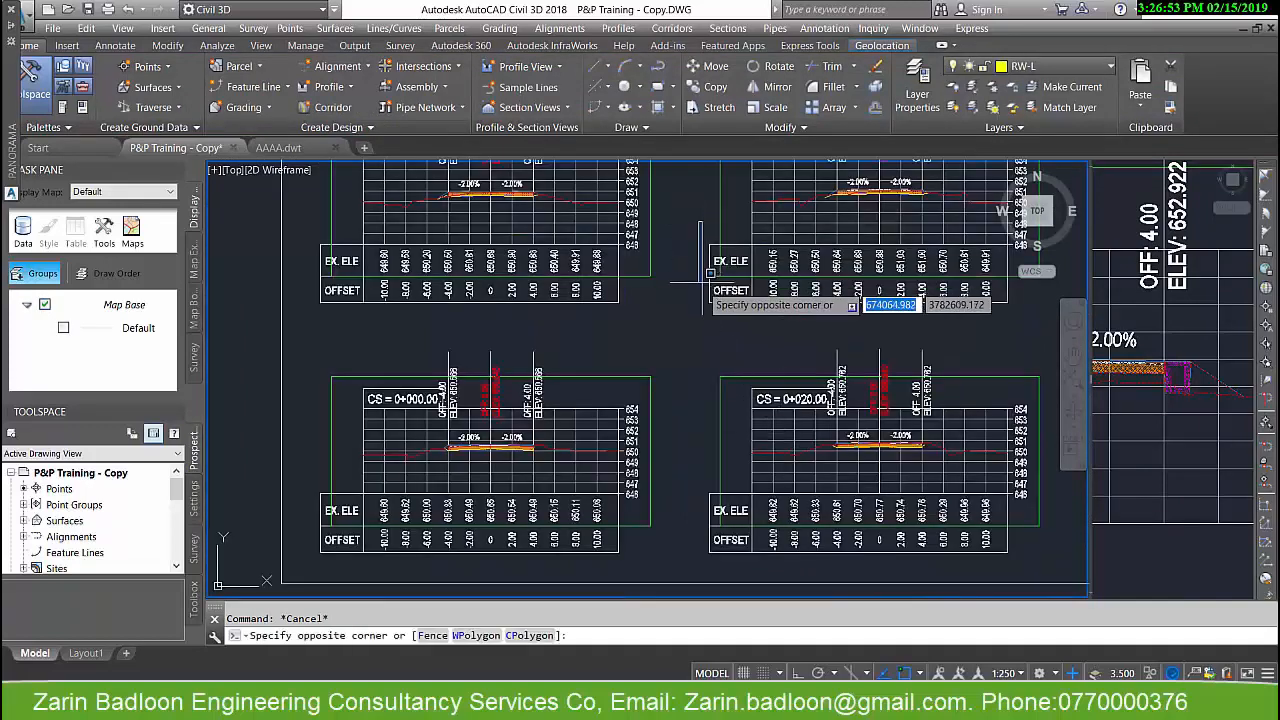
pyautogui.click(678, 442)
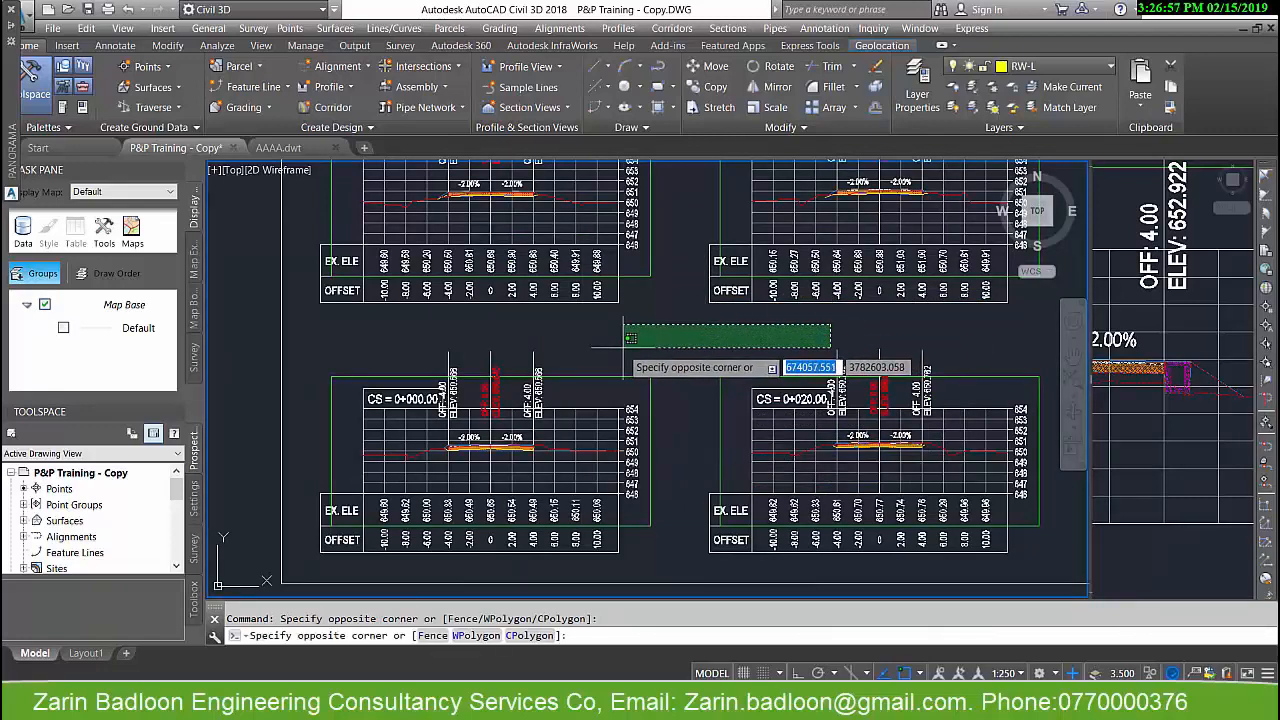
# - Open the Plot All group plot style from the first section sheet for editing and show its array settings
pyautogui.scroll(-8, 620, 325)
pyautogui.scroll(3, 706, 366)
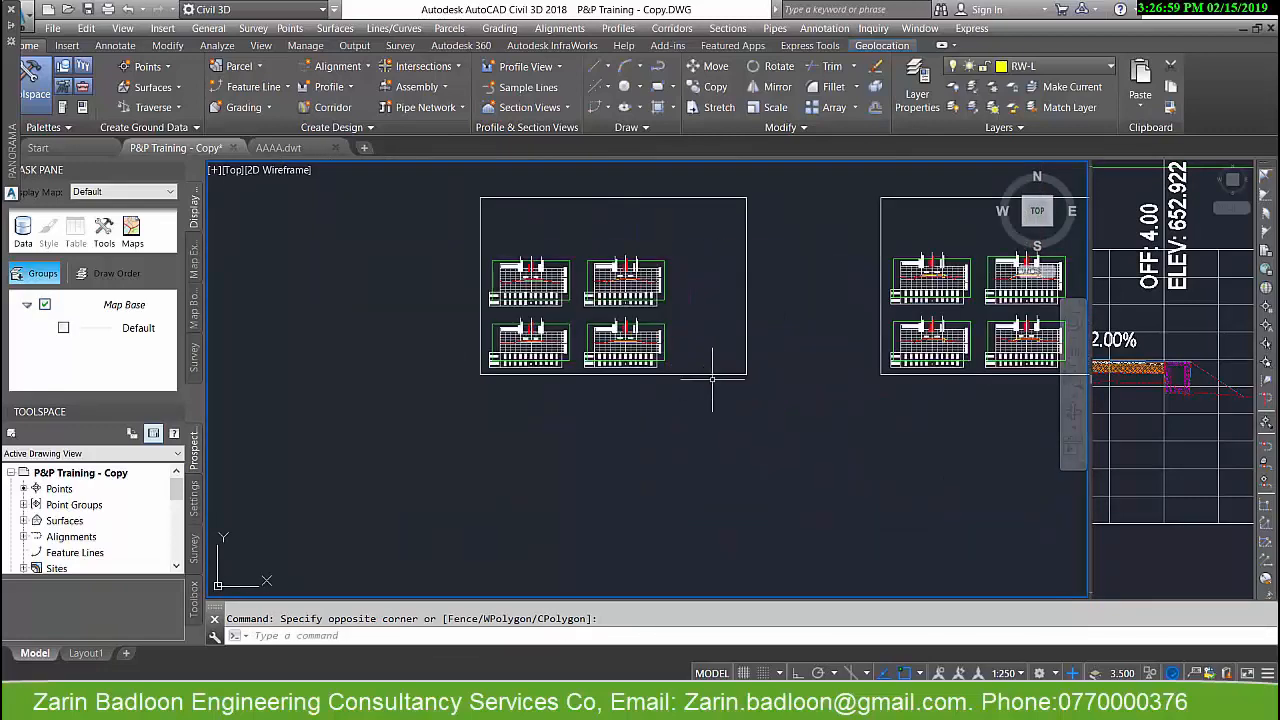
pyautogui.click(713, 362)
pyautogui.click(710, 370)
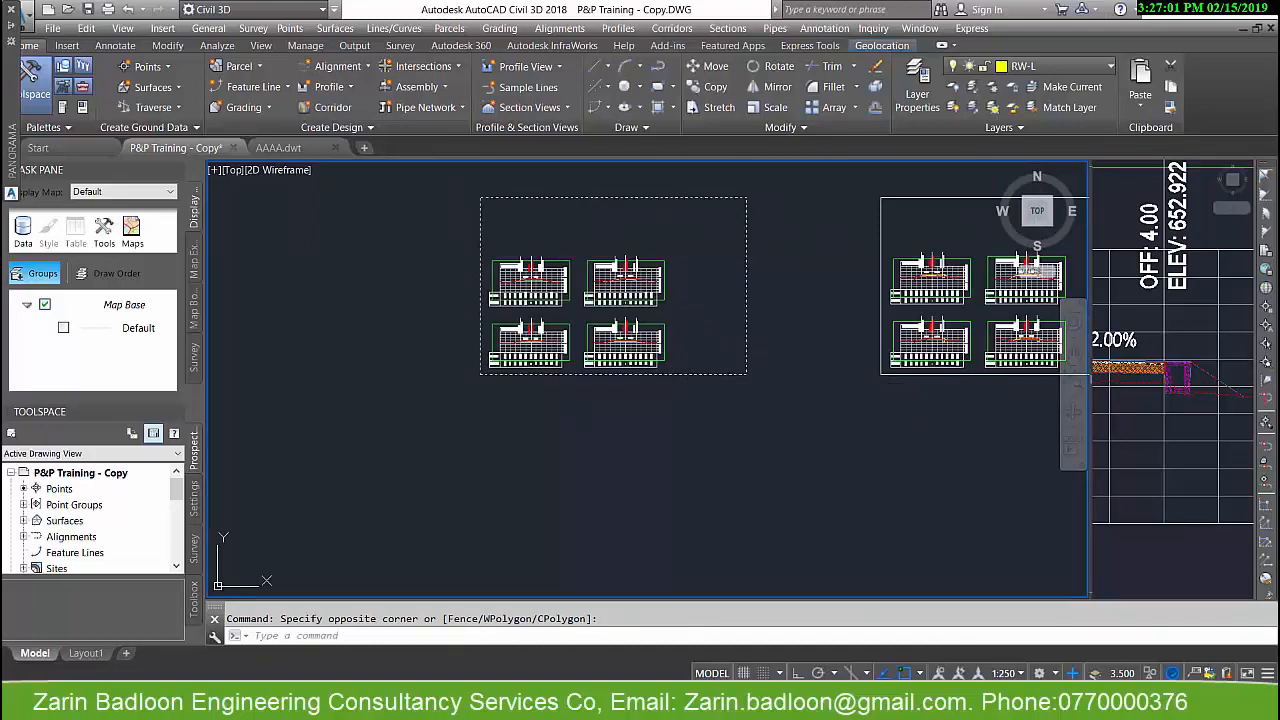
pyautogui.rightClick(708, 376)
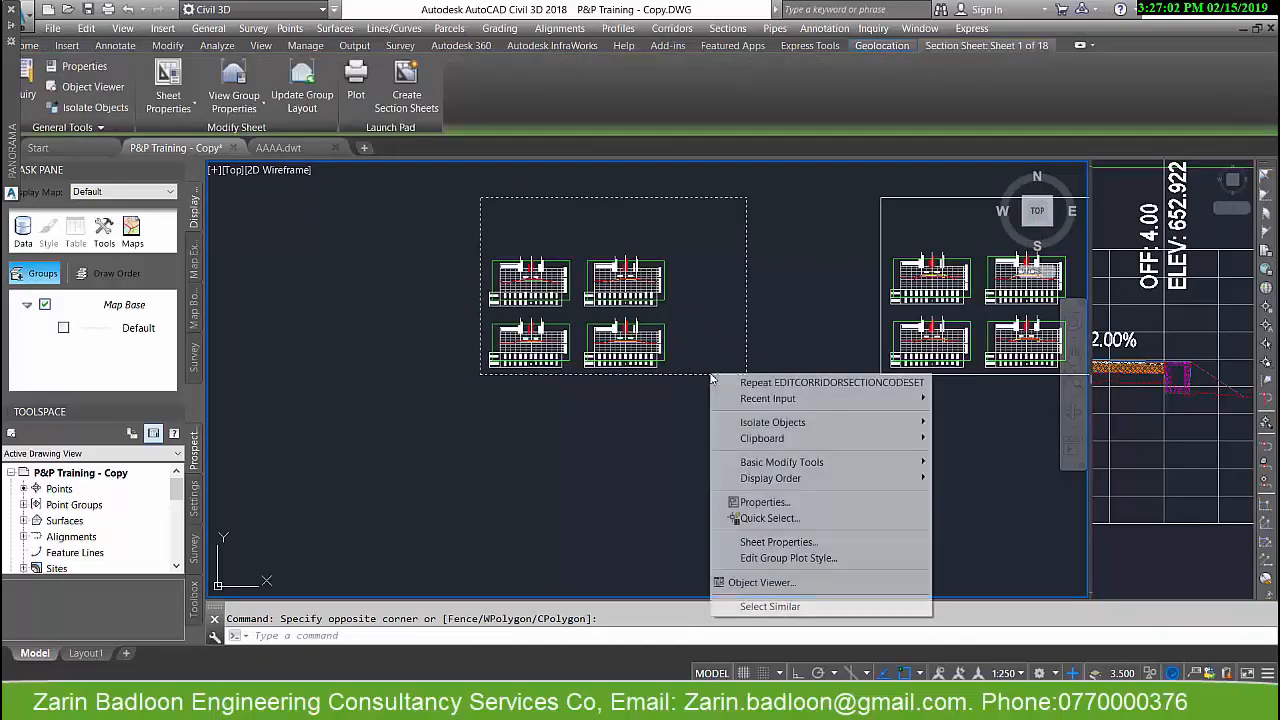
pyautogui.click(768, 558)
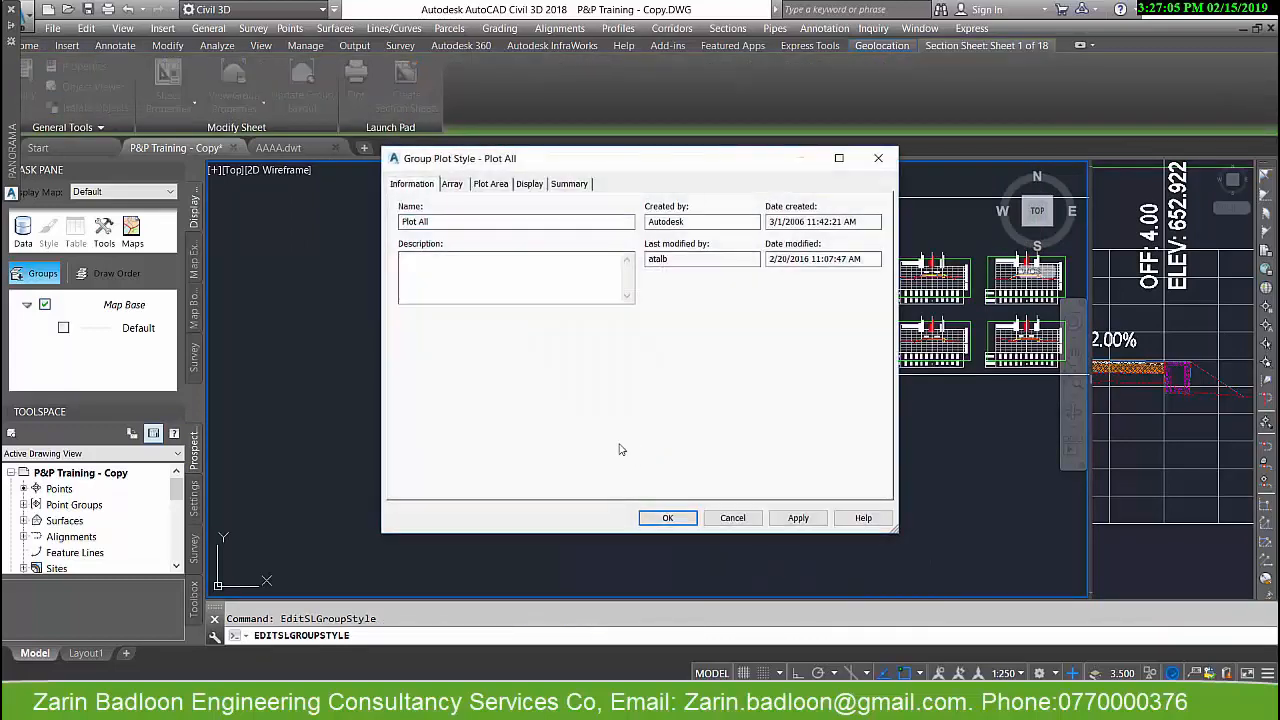
pyautogui.click(452, 184)
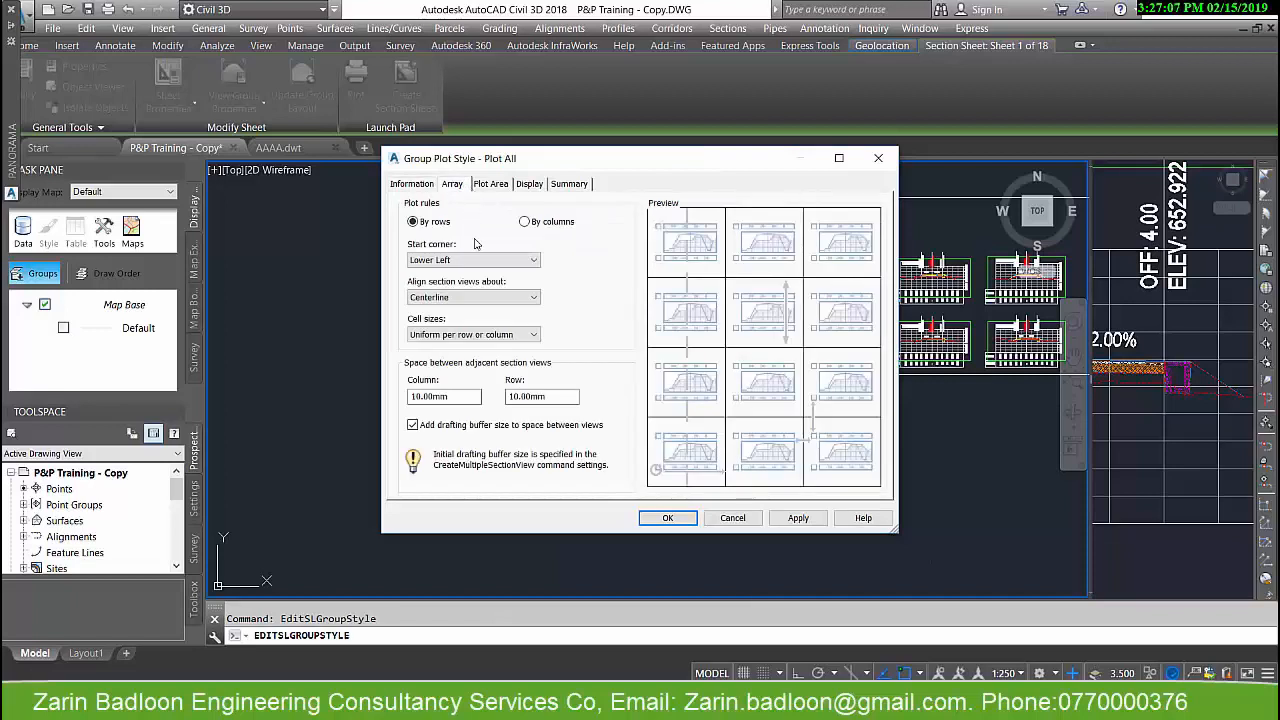
pyautogui.click(491, 185)
pyautogui.click(452, 184)
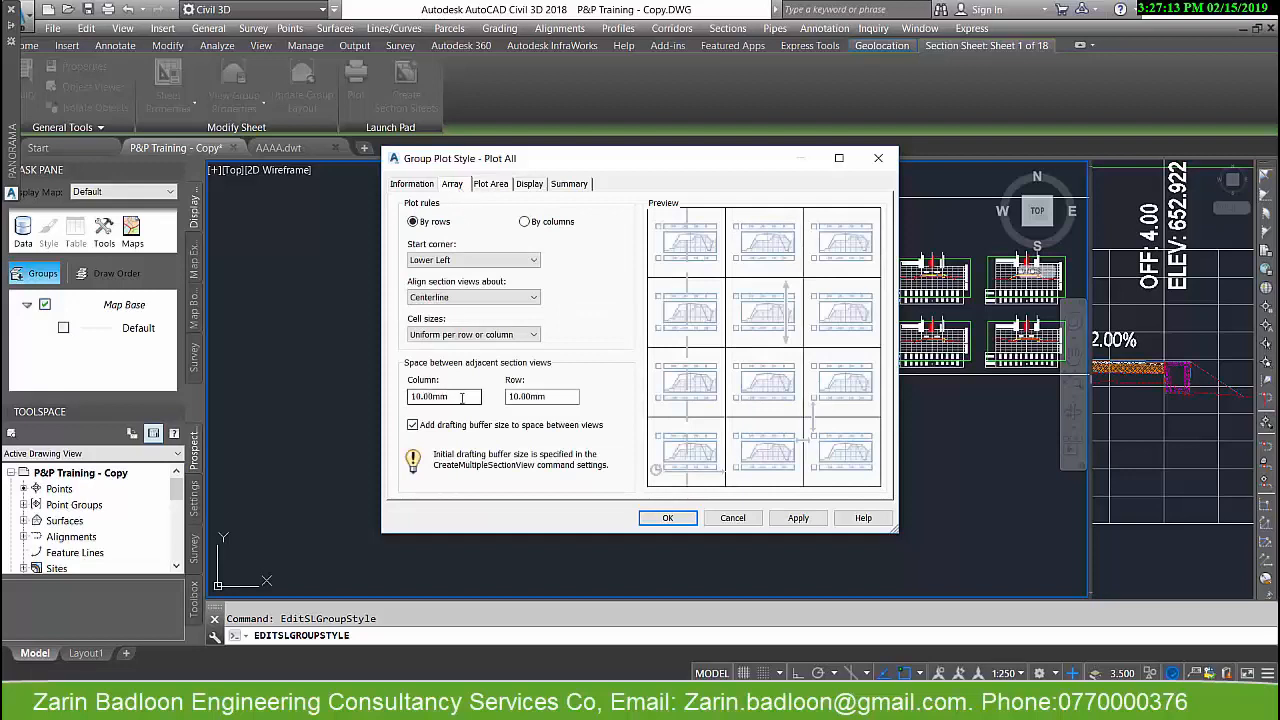
# - Set the column and row space between adjacent section views to 5 mm in the Plot All style and apply it
pyautogui.moveTo(462, 397); pyautogui.dragTo(400, 396)
pyautogui.moveTo(556, 401); pyautogui.dragTo(505, 396)
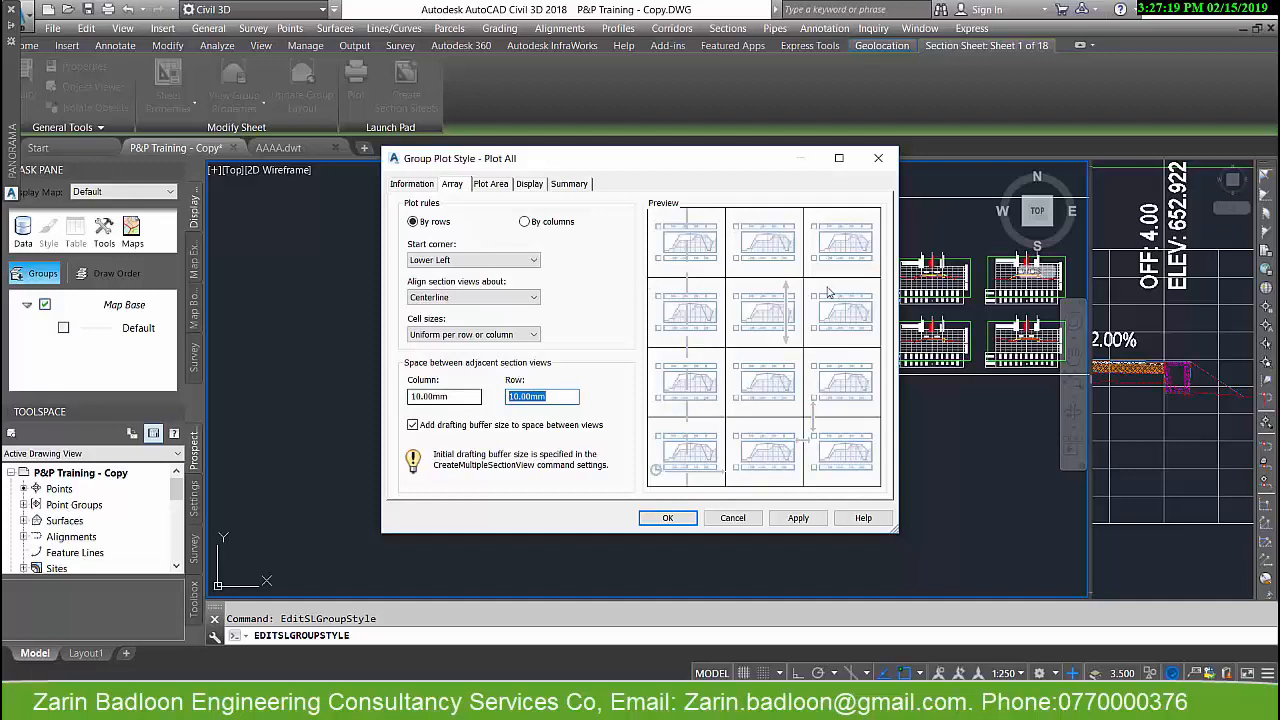
pyautogui.moveTo(467, 398); pyautogui.dragTo(418, 393)
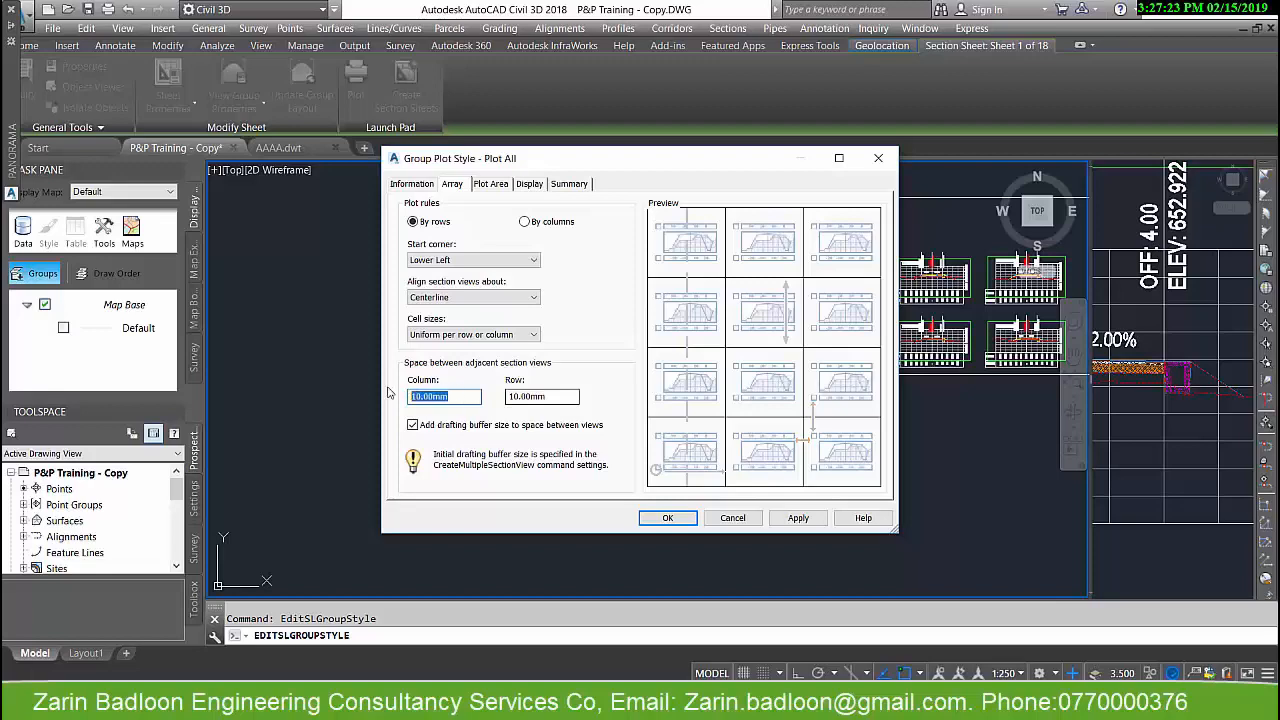
pyautogui.write('5')
pyautogui.press('Tab')
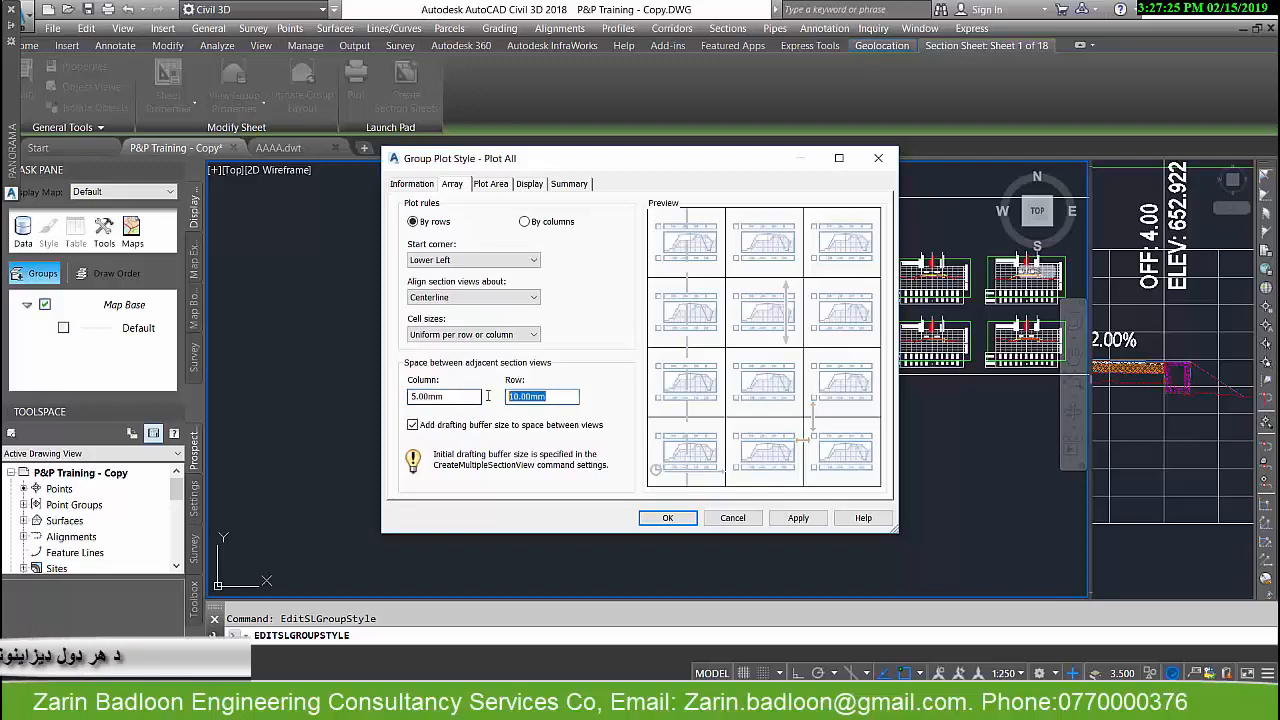
pyautogui.write('5')
pyautogui.click(665, 517)
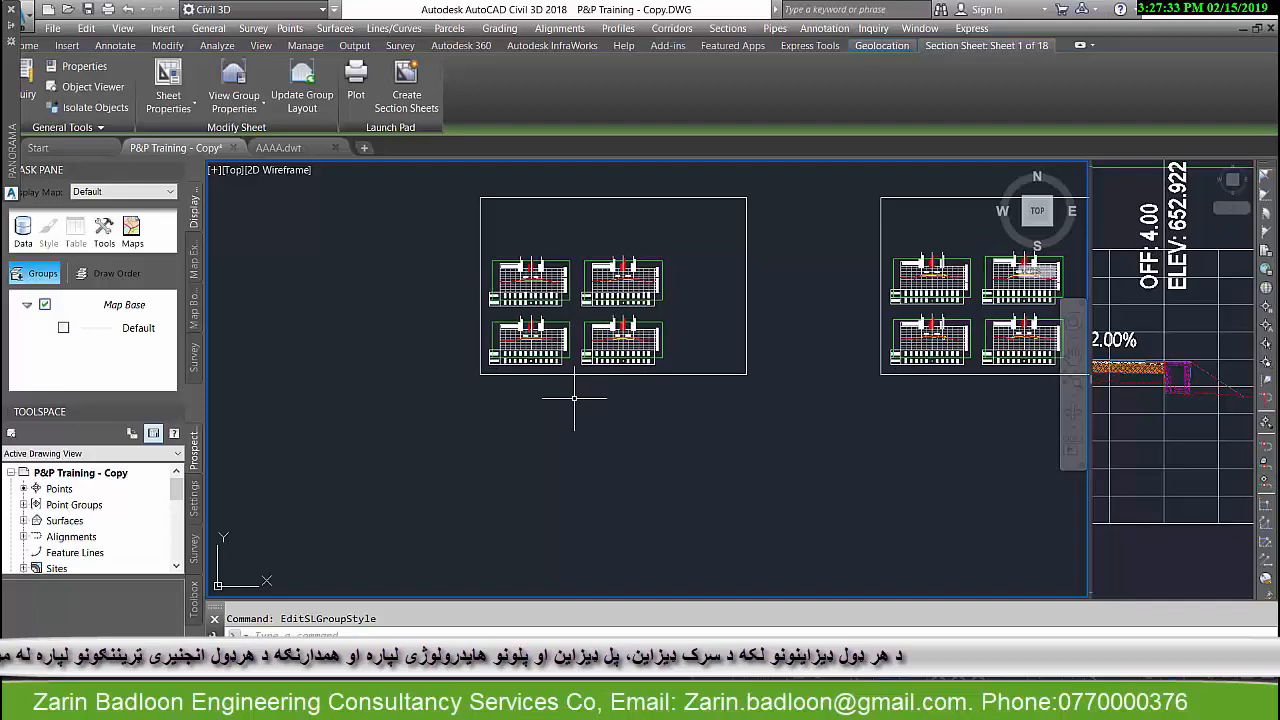
pyautogui.click(647, 374)
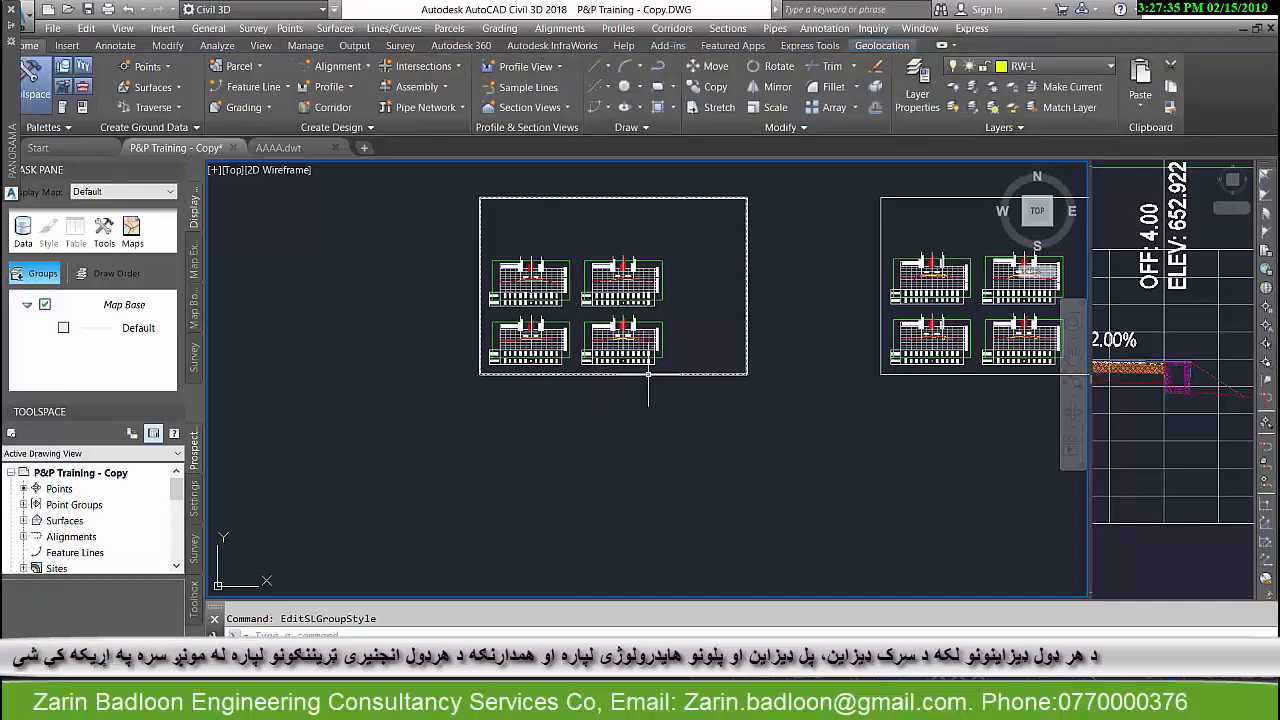
pyautogui.scroll(-2, 602, 402)
pyautogui.scroll(1, 683, 342)
pyautogui.click(657, 304)
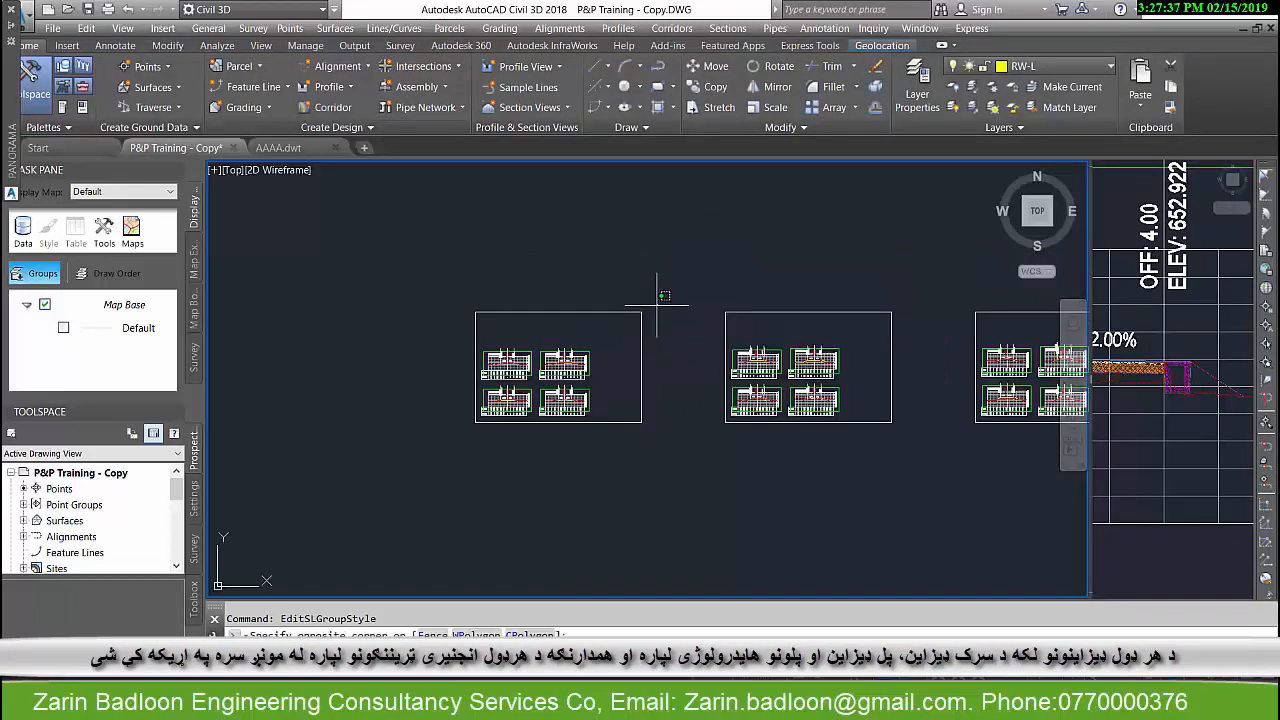
pyautogui.click(626, 331)
pyautogui.click(740, 296)
pyautogui.click(709, 320)
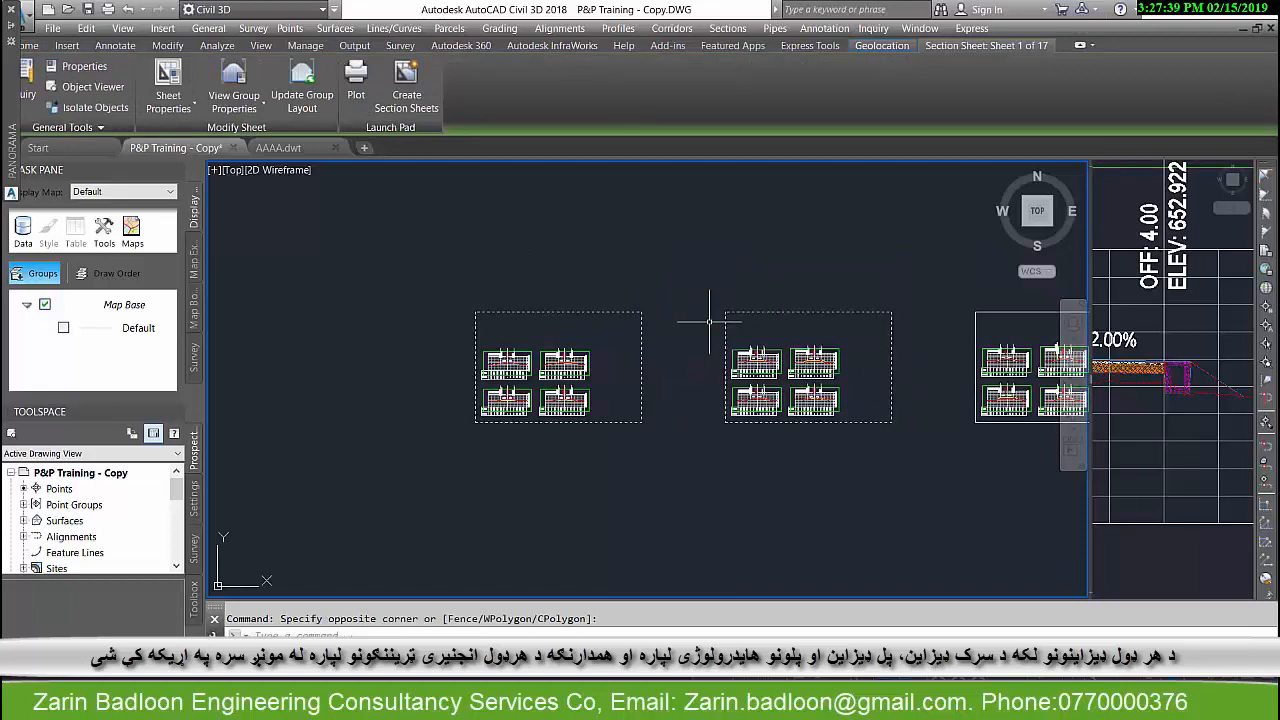
pyautogui.click(710, 296)
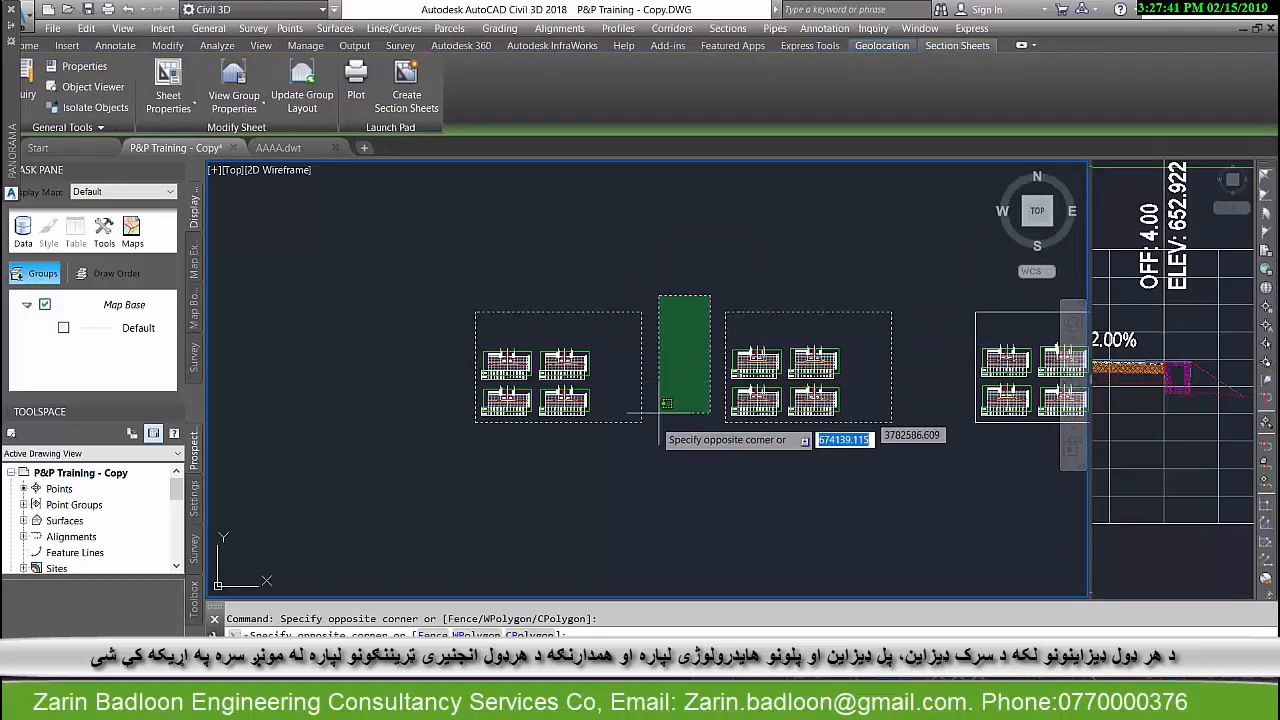
pyautogui.press('Escape')
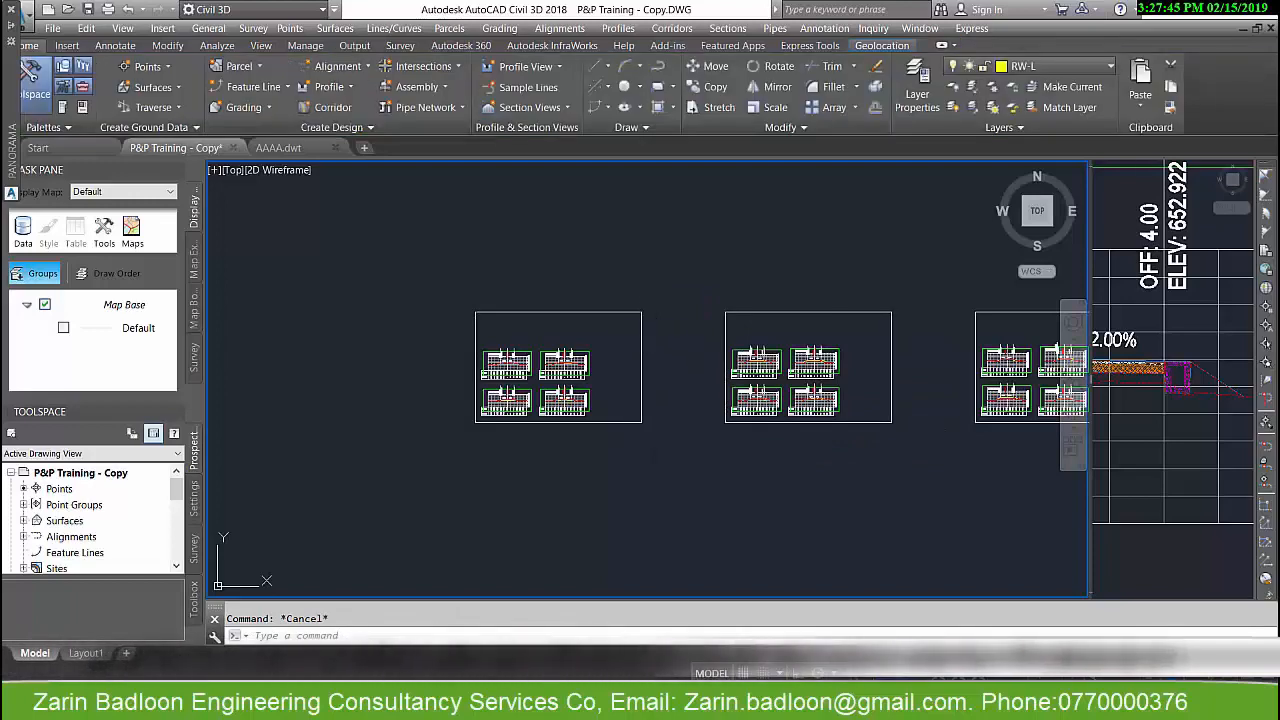
# - Set the gap between successive pages to 50 mm in the section sheets' Plot All group plot style
pyautogui.click(642, 325)
pyautogui.rightClick(642, 325)
pyautogui.click(720, 510)
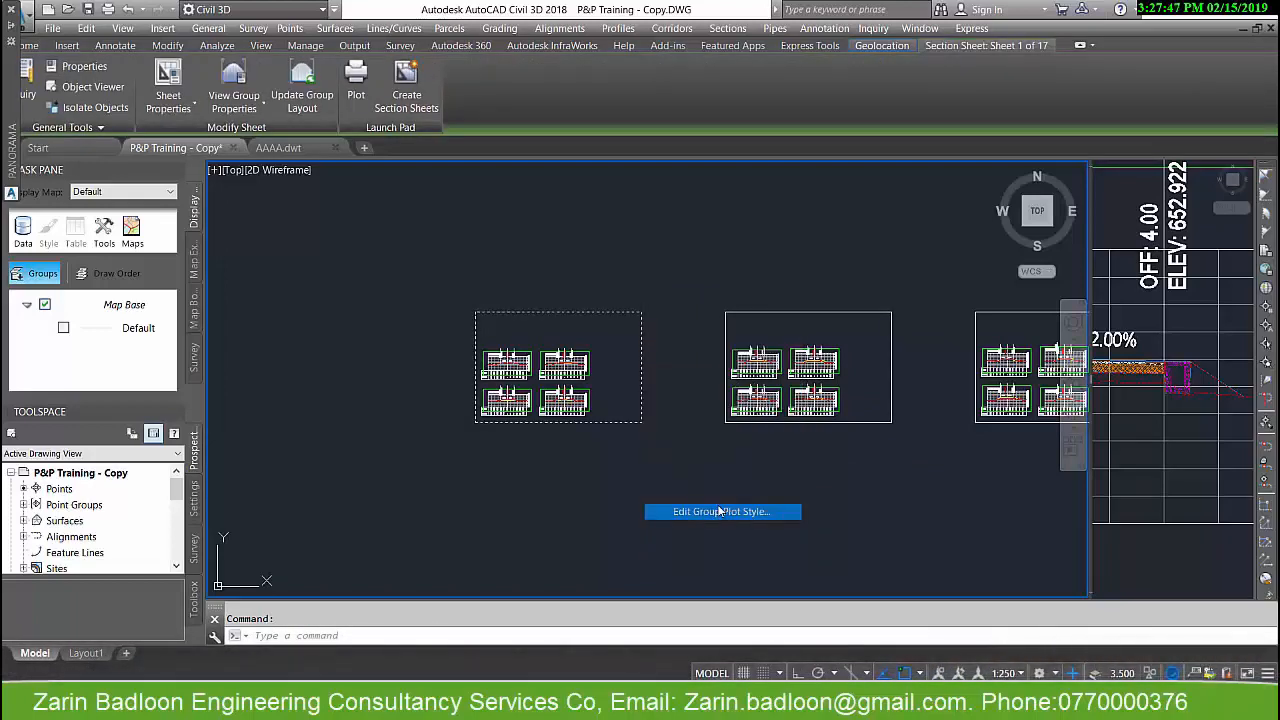
pyautogui.click(492, 185)
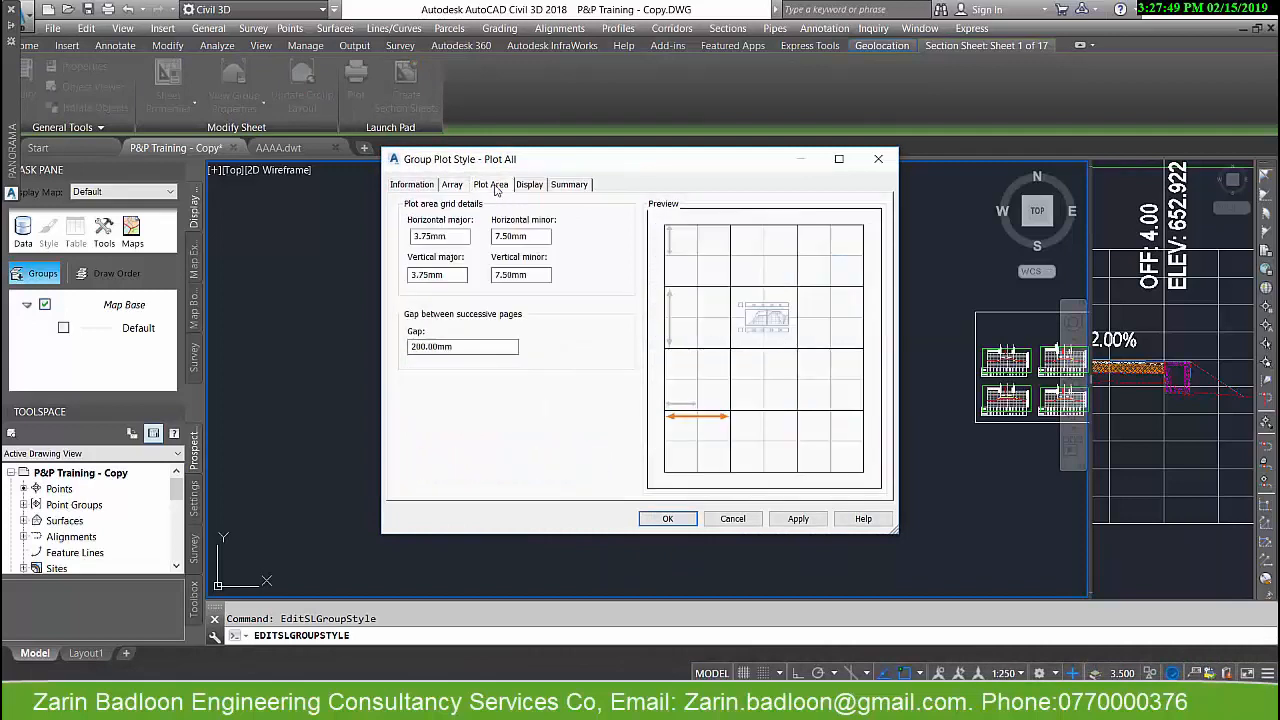
pyautogui.moveTo(488, 347); pyautogui.dragTo(338, 341)
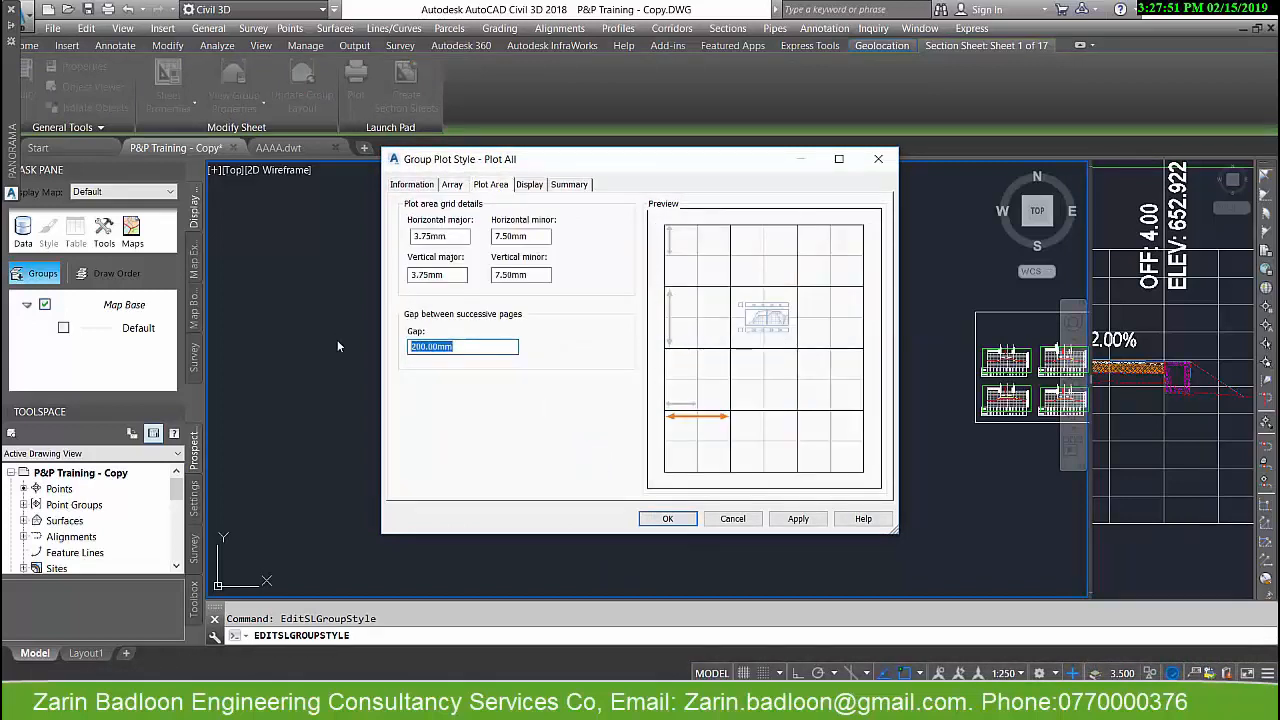
pyautogui.write('50')
pyautogui.press('Return')
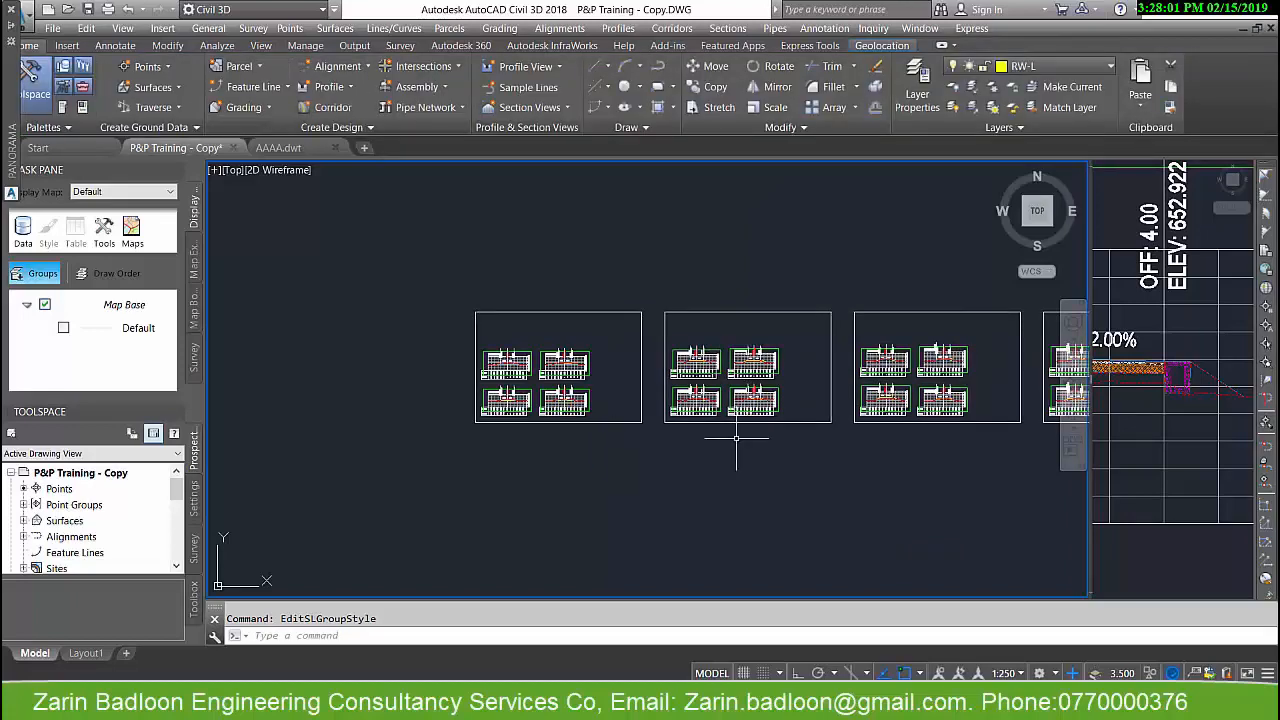
# - Examine the section view spacing and labels on the first sheet, stations 0+000 to 0+060, and on the sheets around station 0+340
pyautogui.scroll(8, 548, 405)
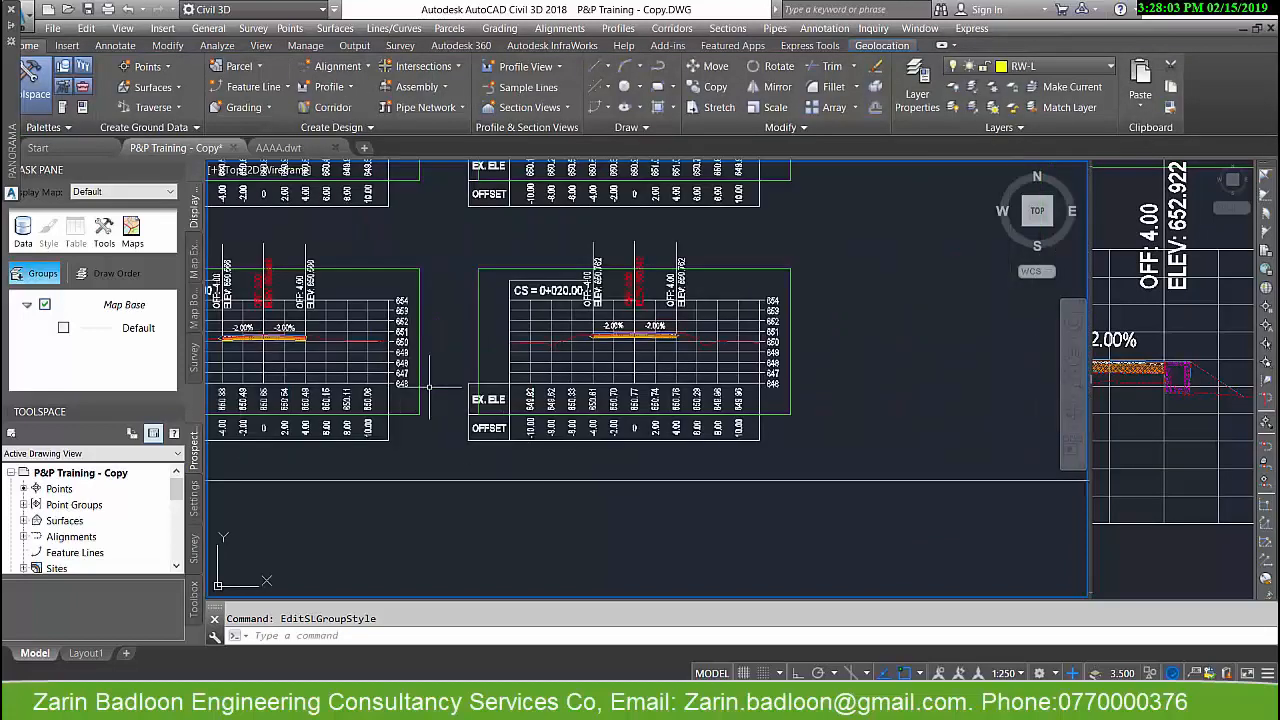
pyautogui.scroll(-5, 428, 400)
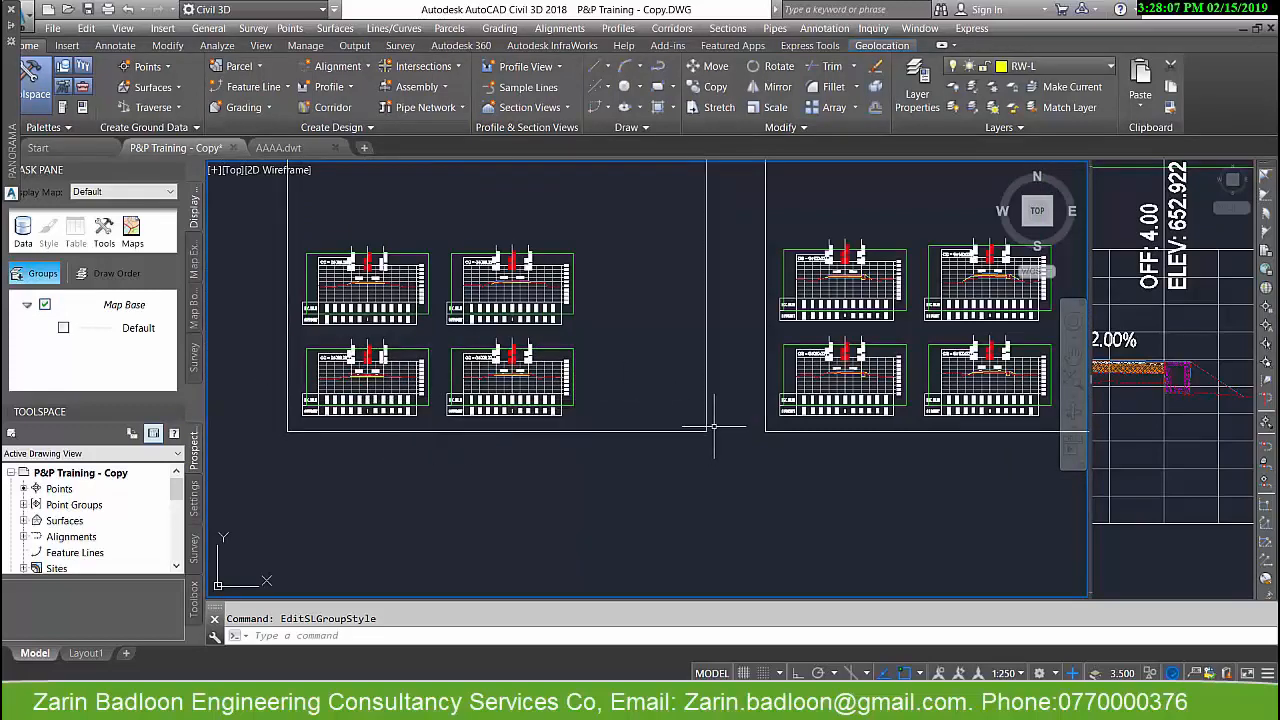
pyautogui.scroll(-2, 578, 387)
pyautogui.click(507, 268)
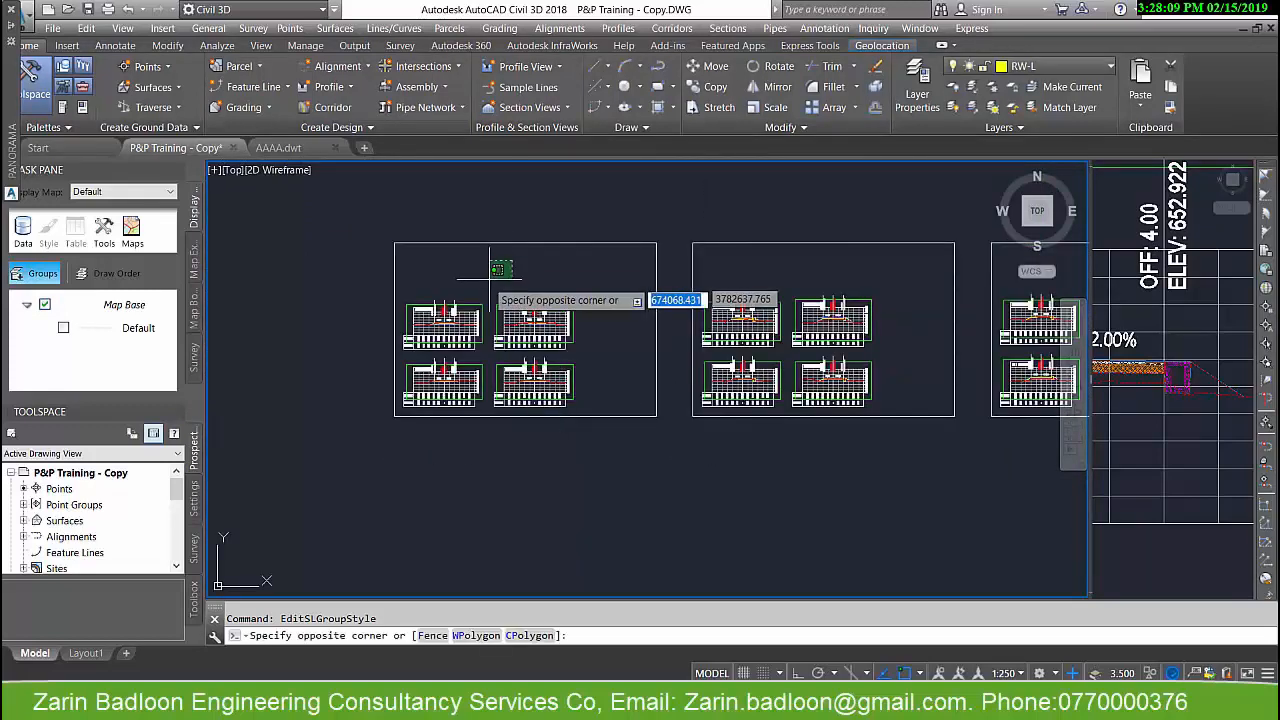
pyautogui.scroll(6, 466, 348)
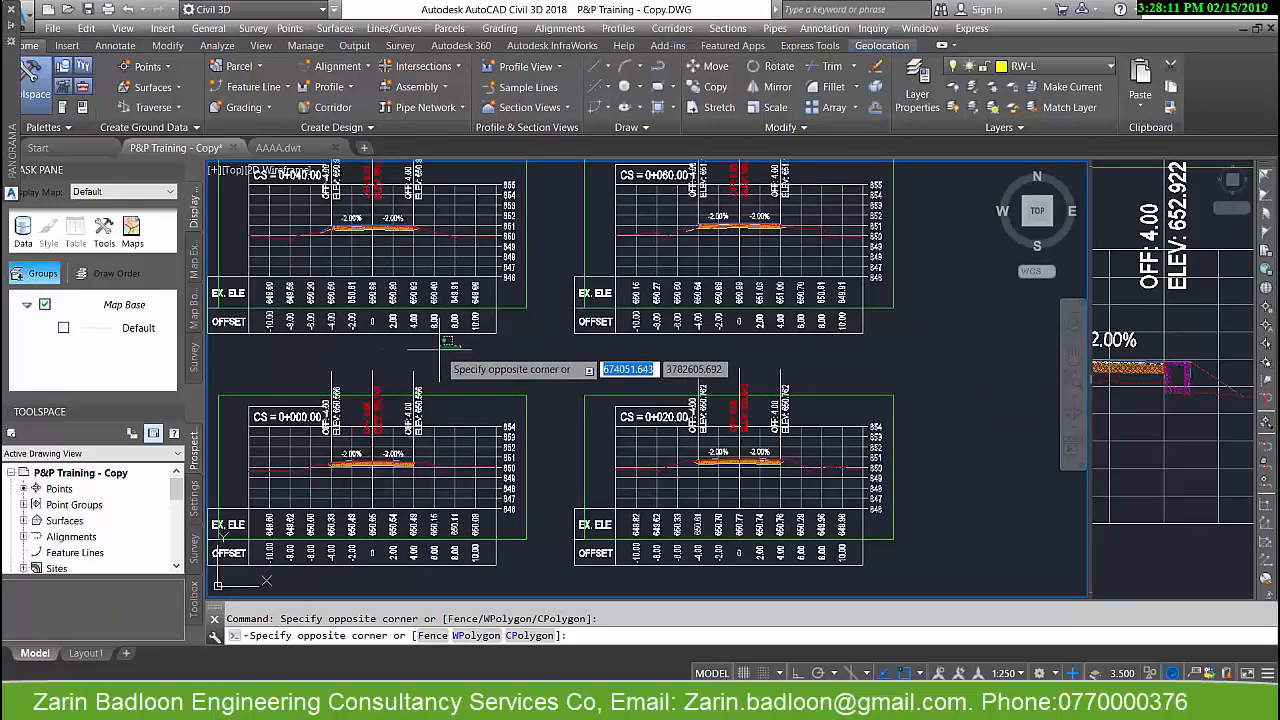
pyautogui.scroll(-2, 543, 362)
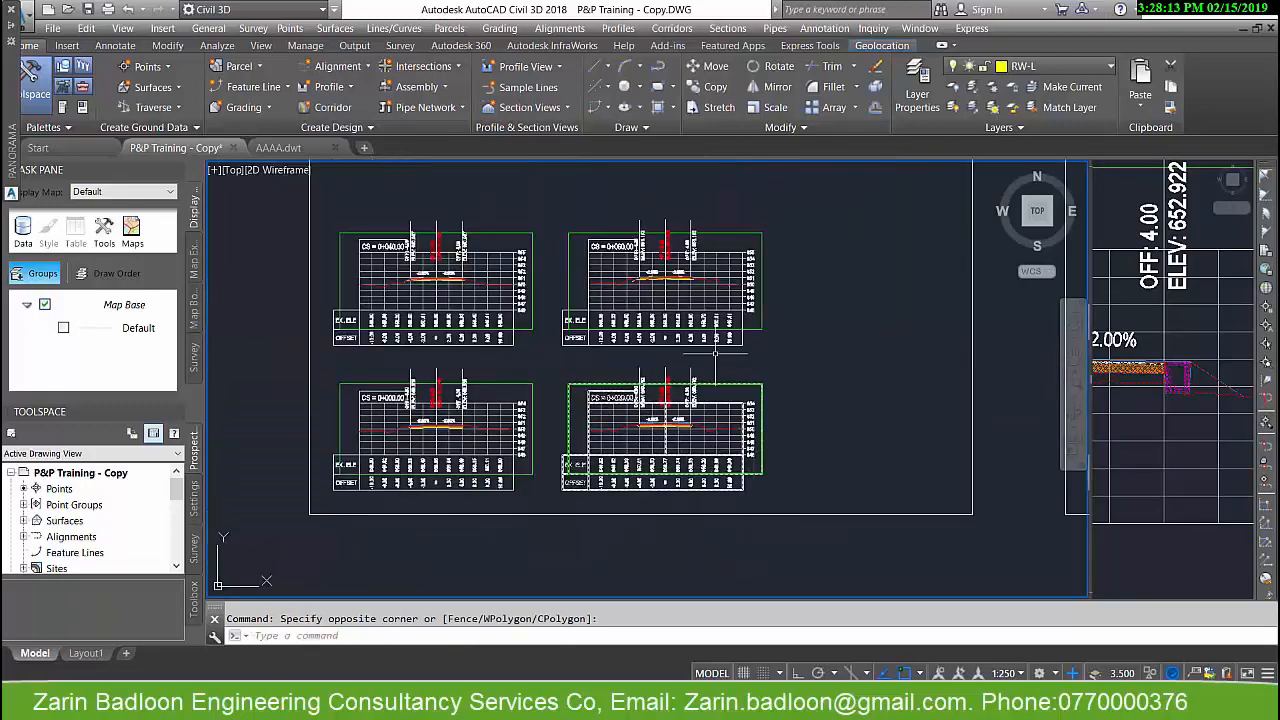
pyautogui.scroll(4, 715, 295)
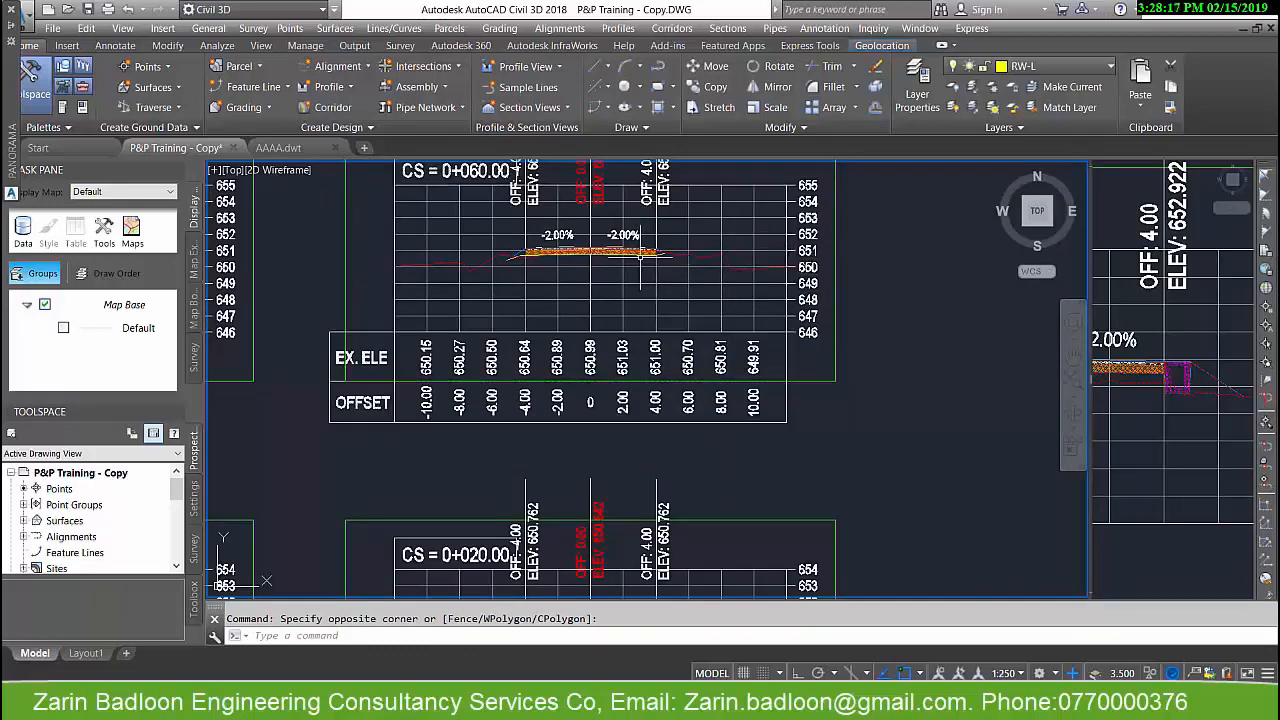
pyautogui.scroll(-2, 652, 258)
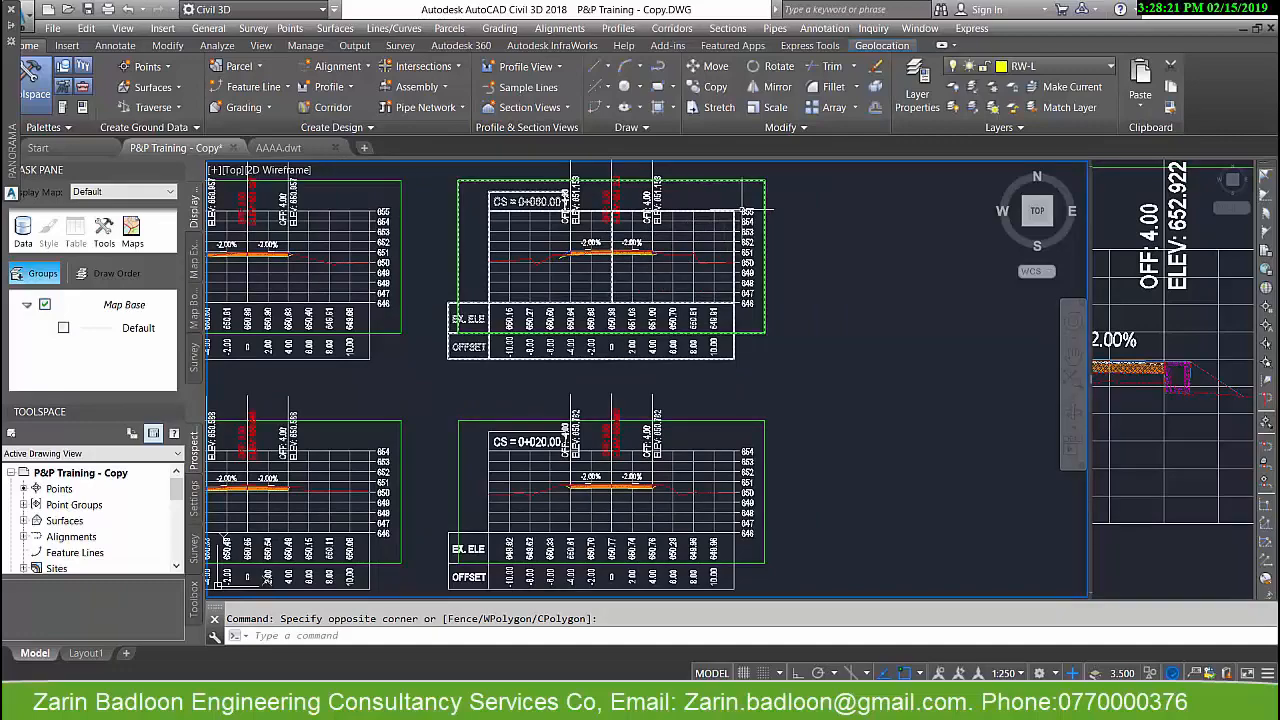
pyautogui.scroll(-7, 755, 303)
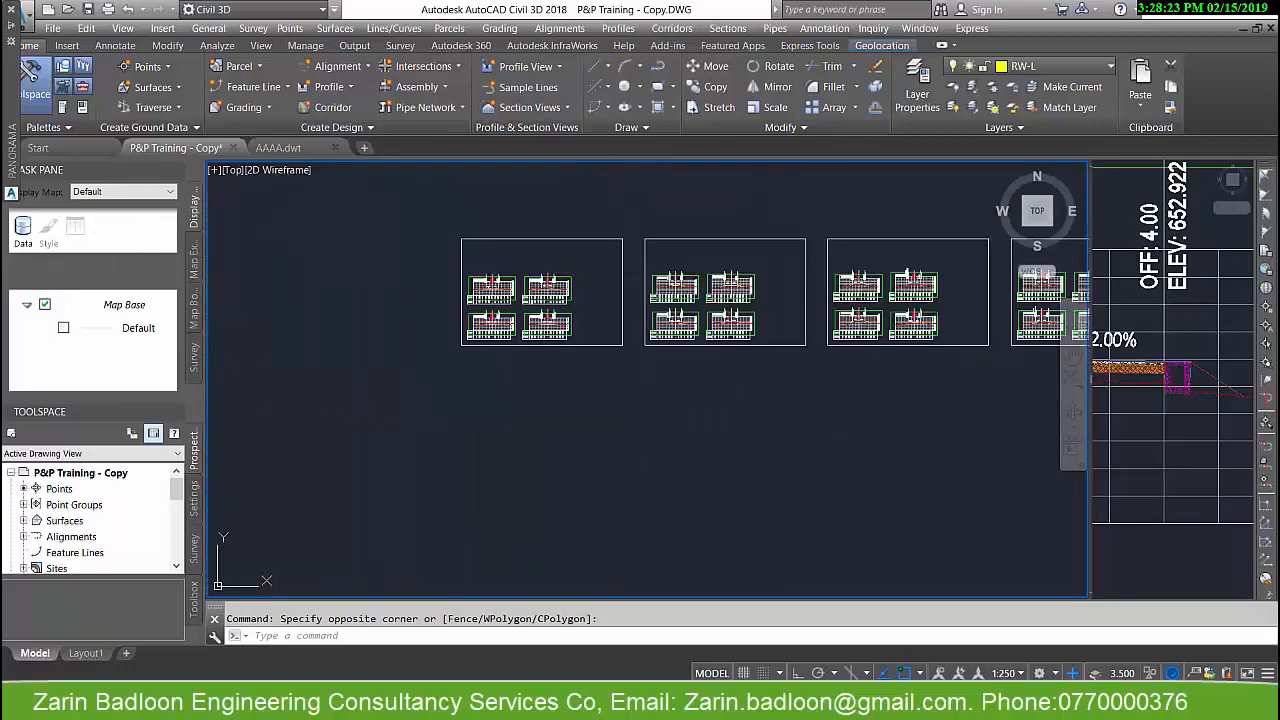
pyautogui.moveTo(1050, 291); pyautogui.dragTo(606, 315, button='middle')
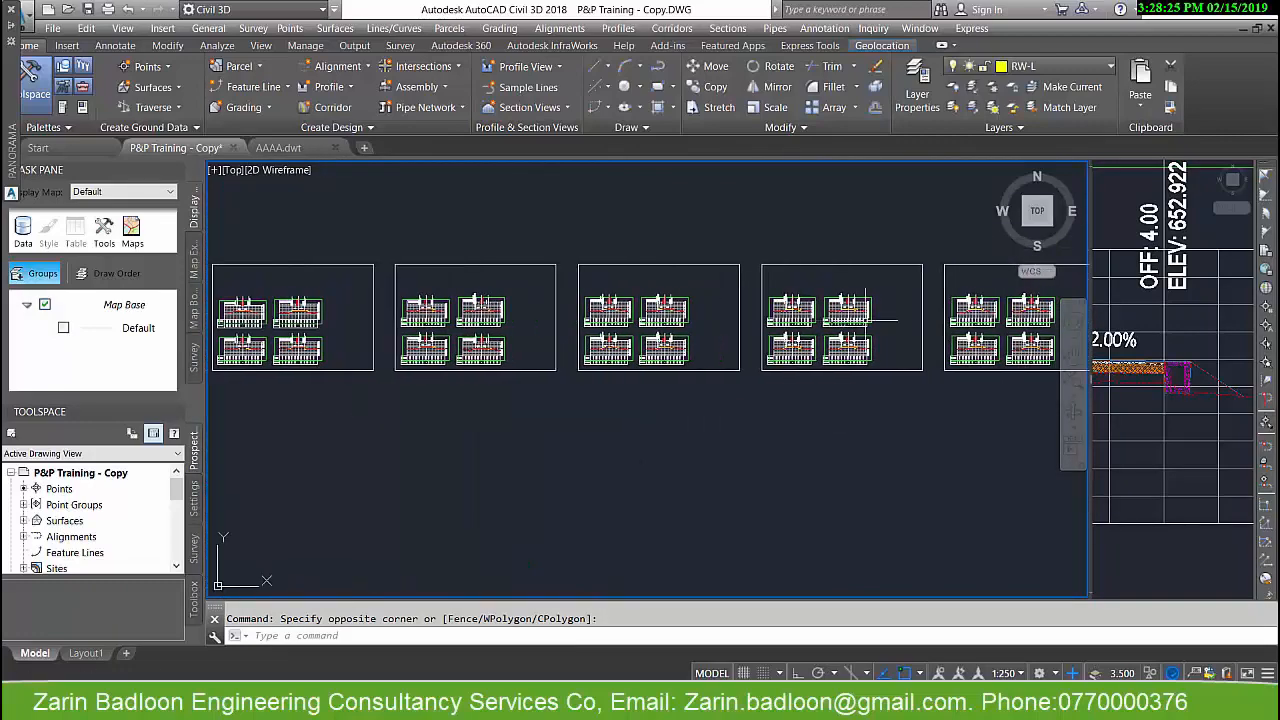
pyautogui.scroll(8, 866, 319)
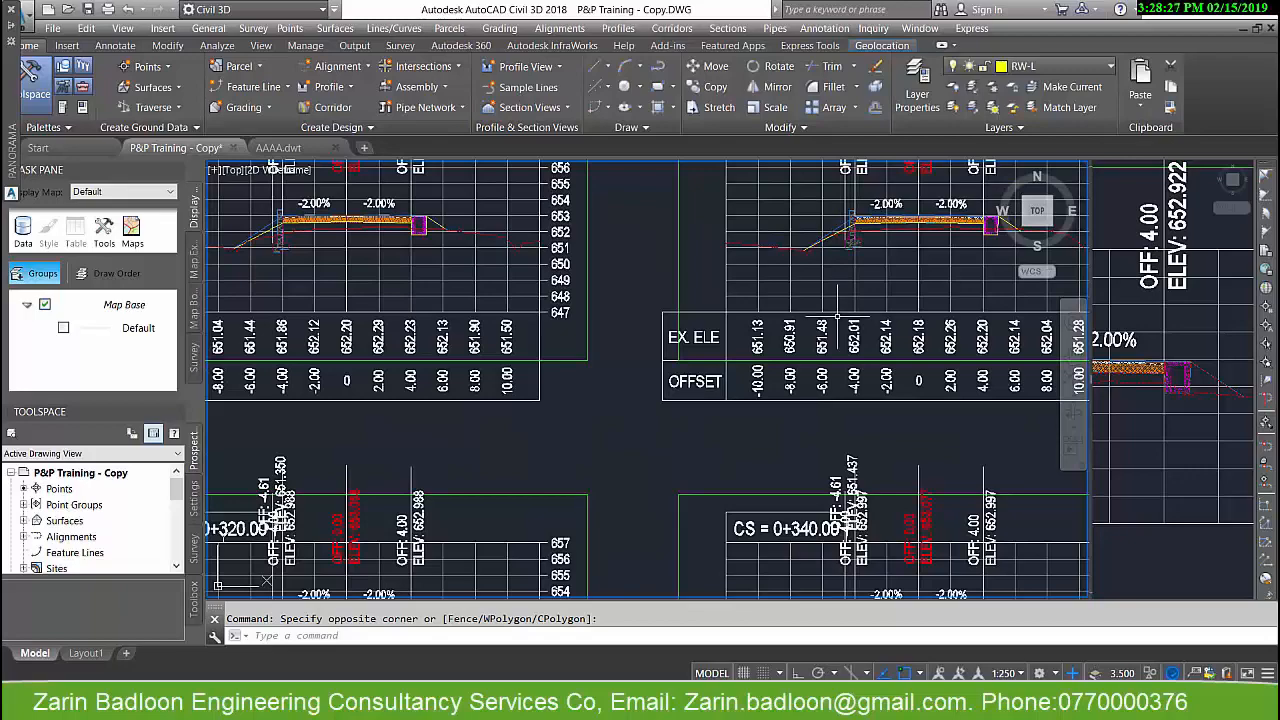
pyautogui.scroll(-6, 655, 315)
pyautogui.moveTo(888, 371); pyautogui.dragTo(551, 341, button='middle')
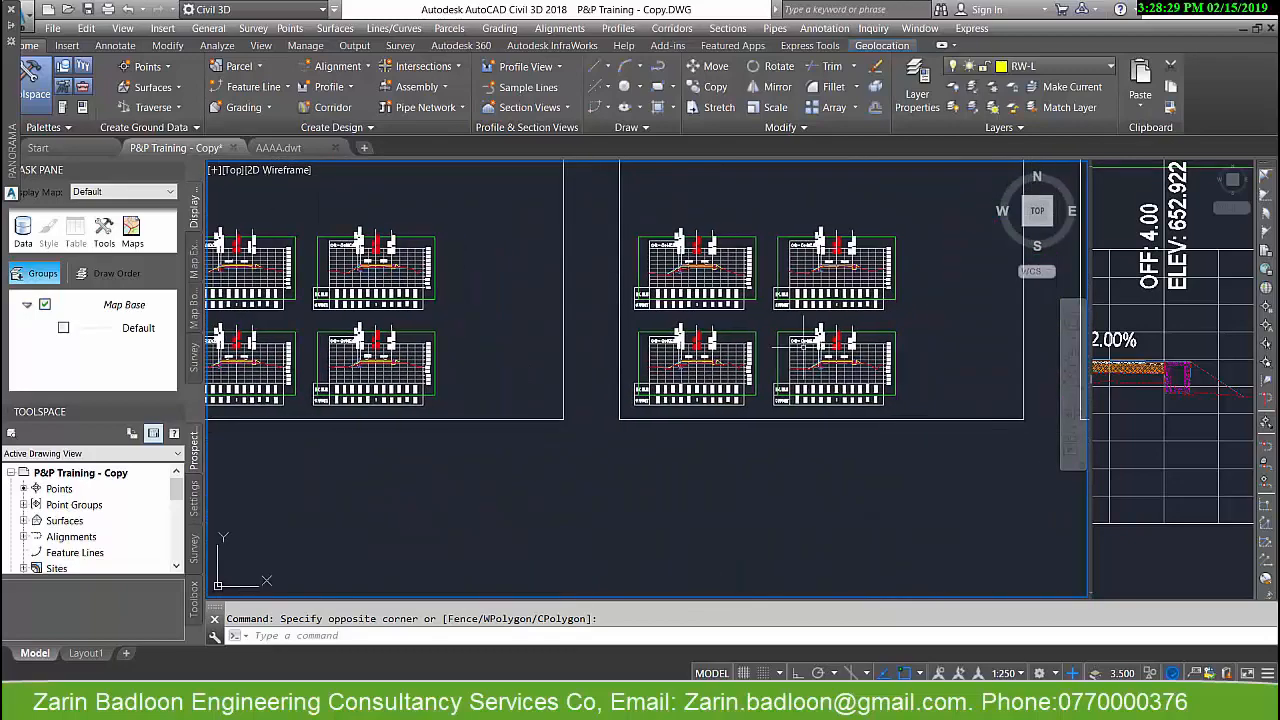
# - Set a user-specified offset range of -10 m to 10 m for all section views in the group, starting from station 0+420
pyautogui.scroll(6, 771, 357)
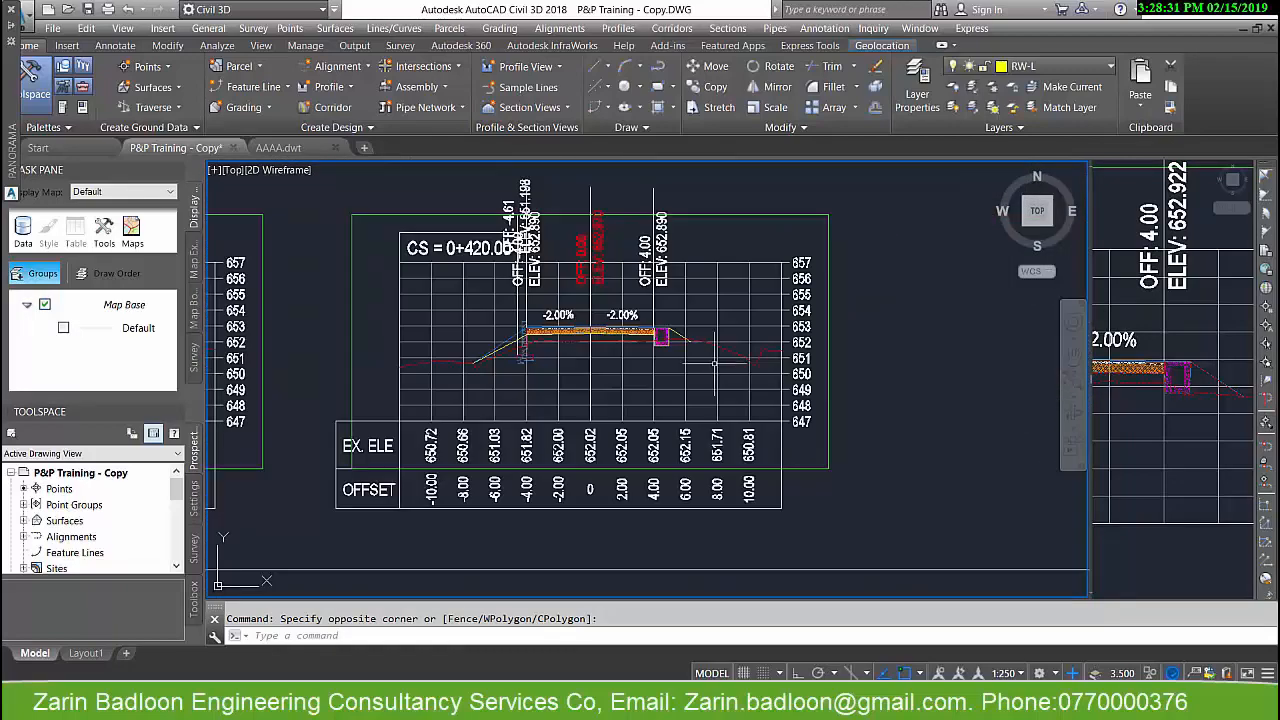
pyautogui.click(666, 377)
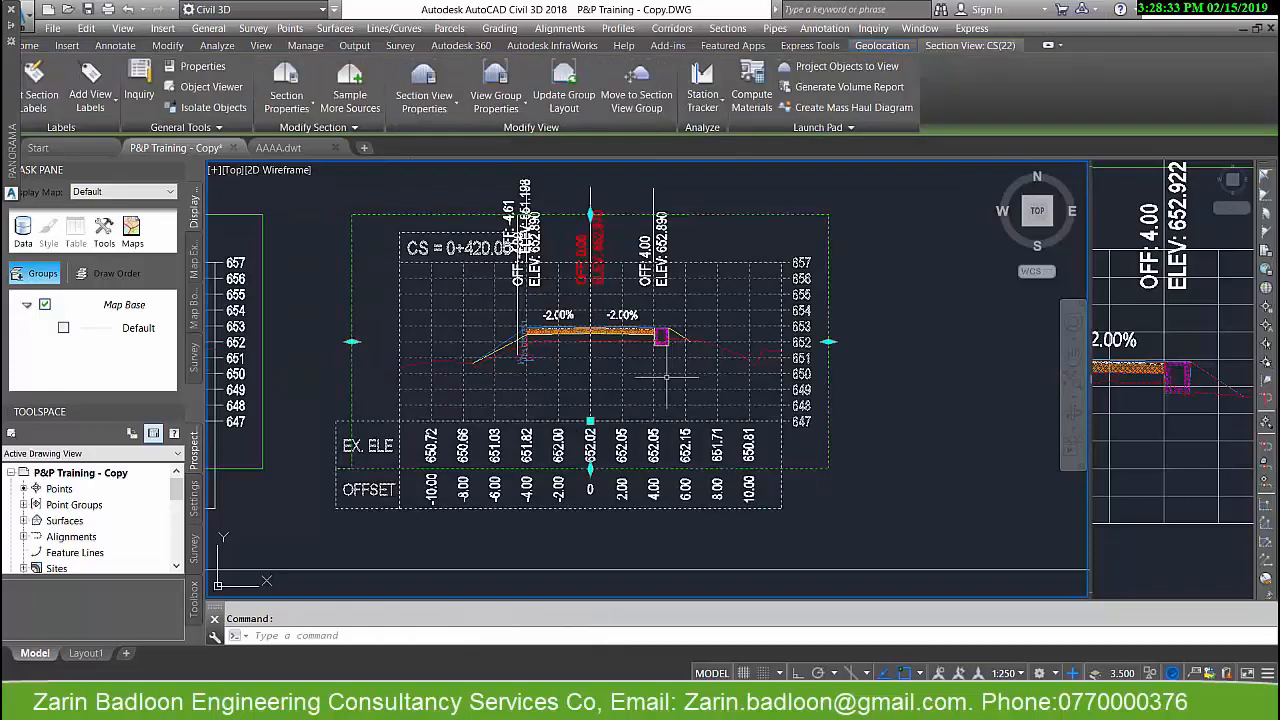
pyautogui.rightClick(666, 377)
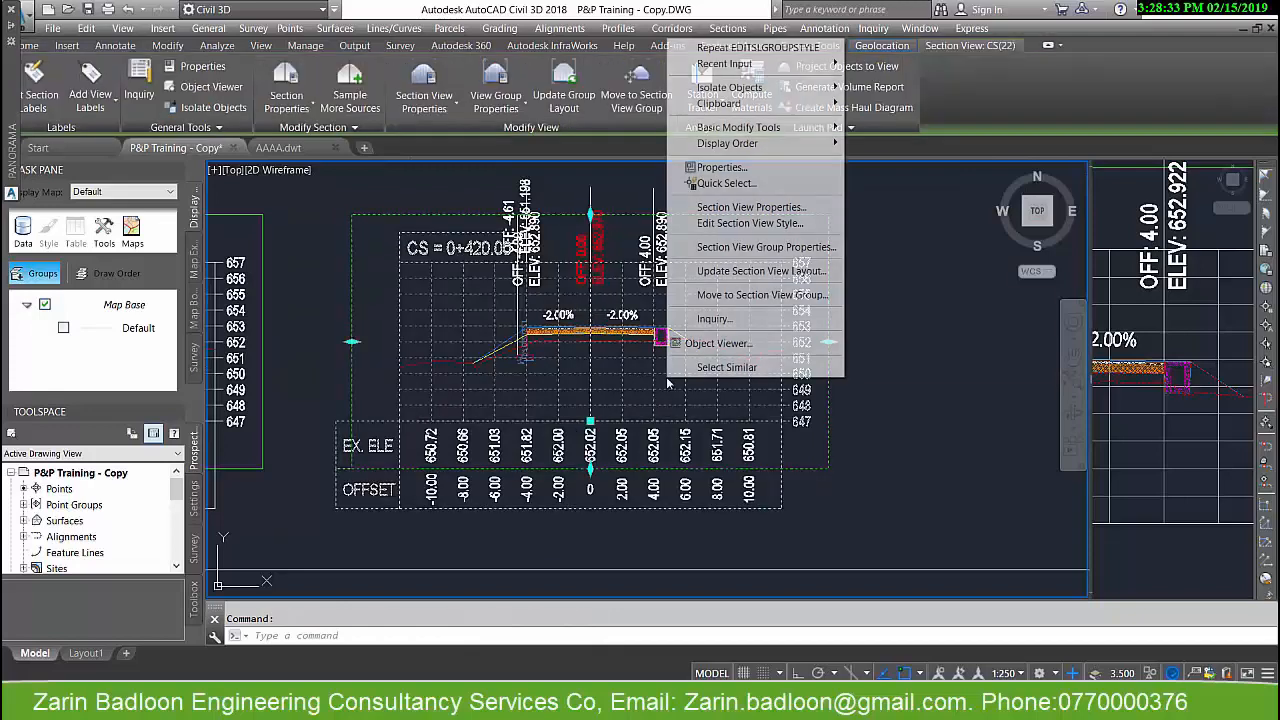
pyautogui.click(762, 249)
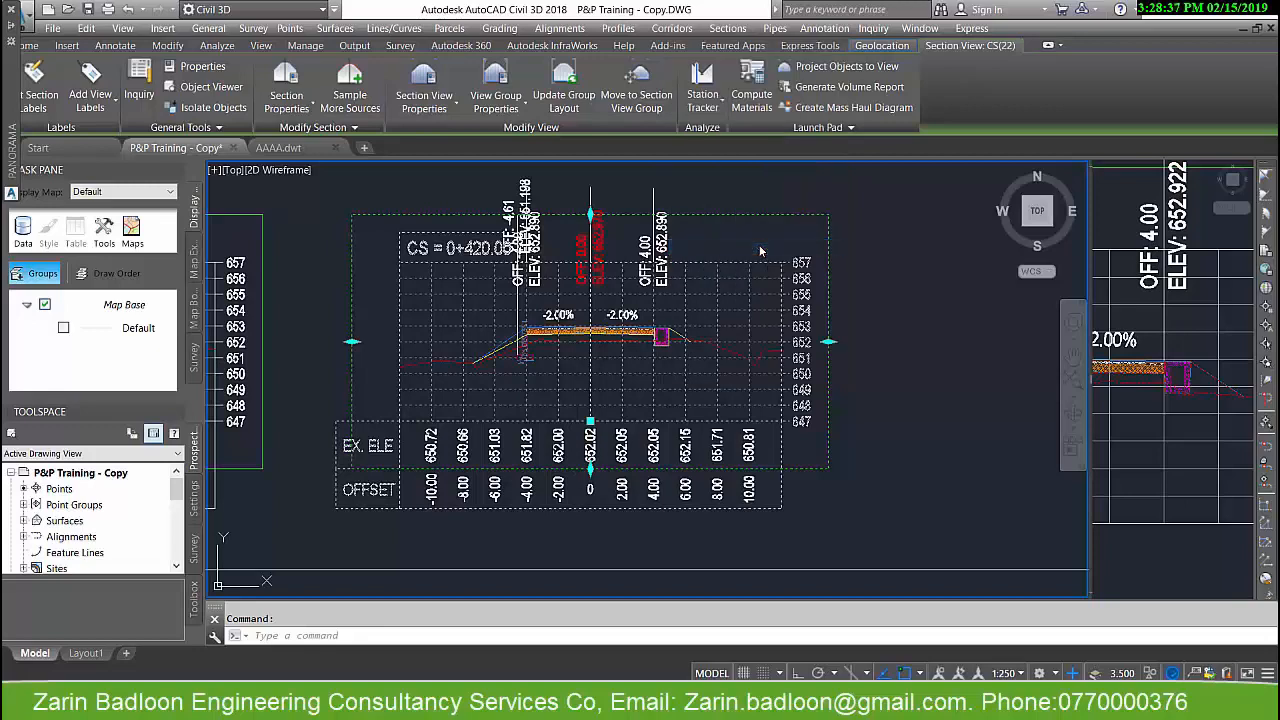
pyautogui.click(762, 273)
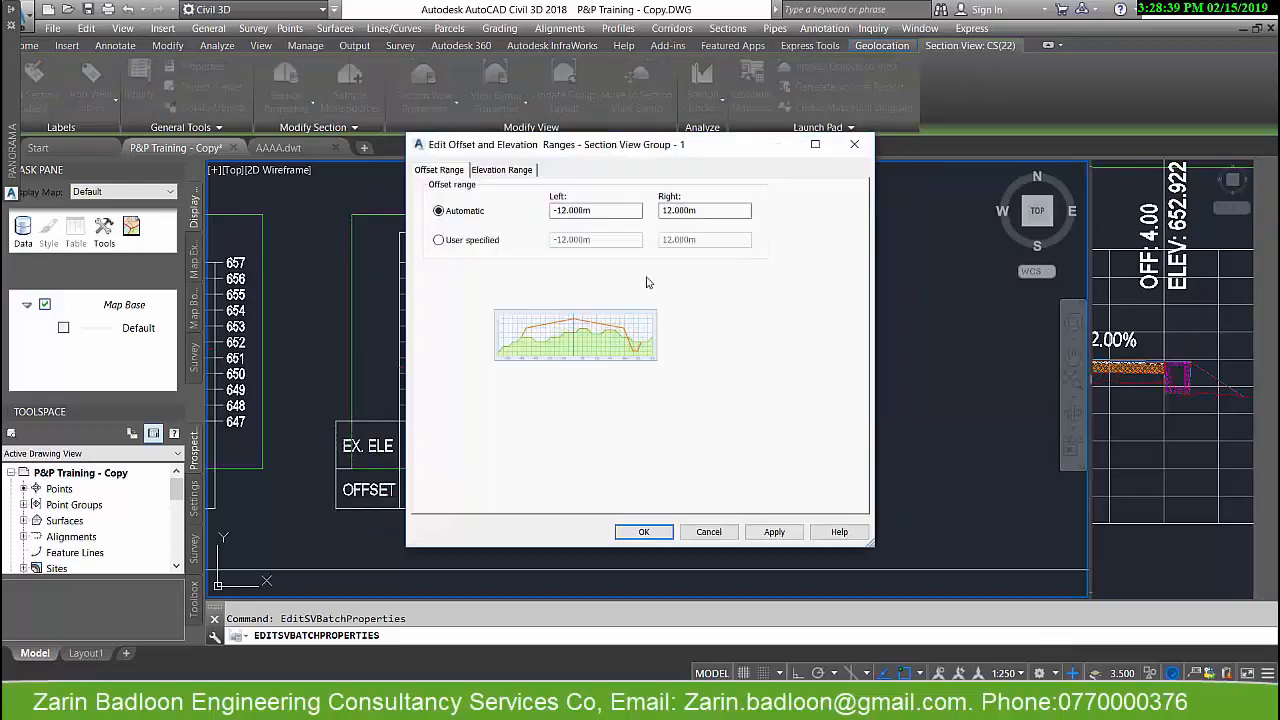
pyautogui.click(474, 244)
pyautogui.moveTo(560, 240); pyautogui.dragTo(718, 248)
pyautogui.write('0')
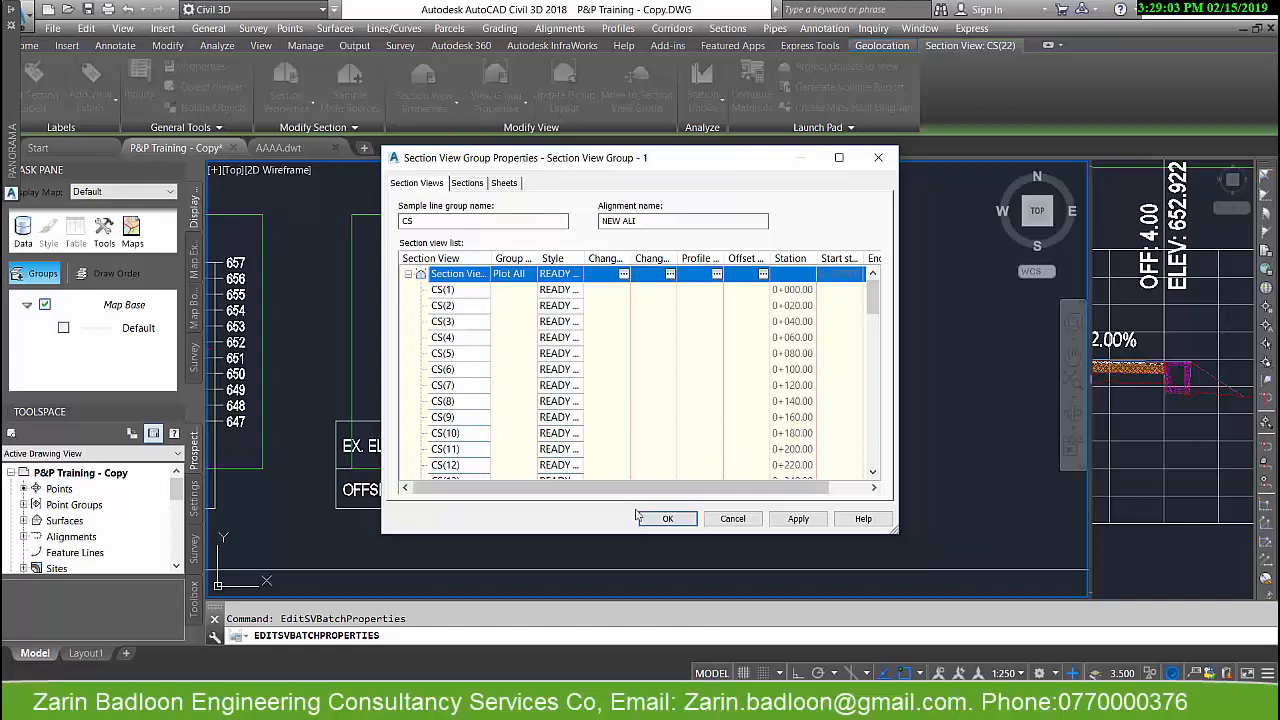
pyautogui.click(668, 520)
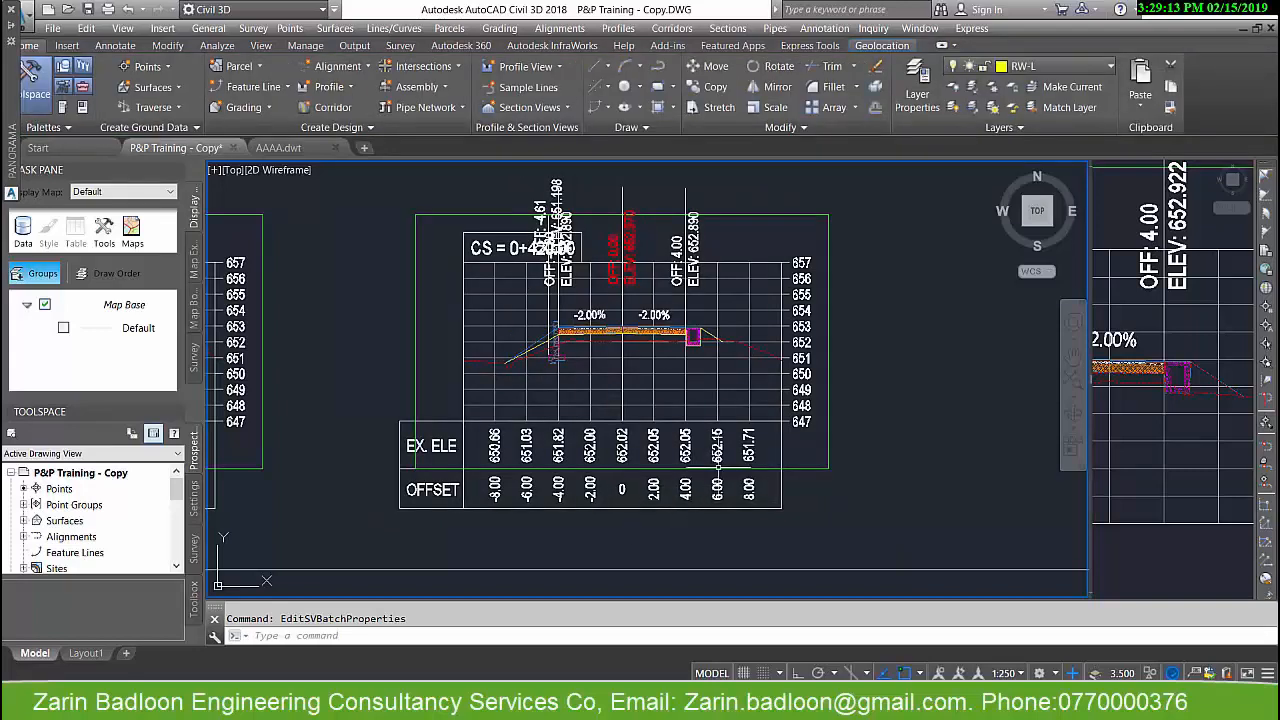
# - Reapply the Plot All group plot style from a section sheet to rearrange the narrowed section views on the sheets
pyautogui.scroll(-5, 651, 360)
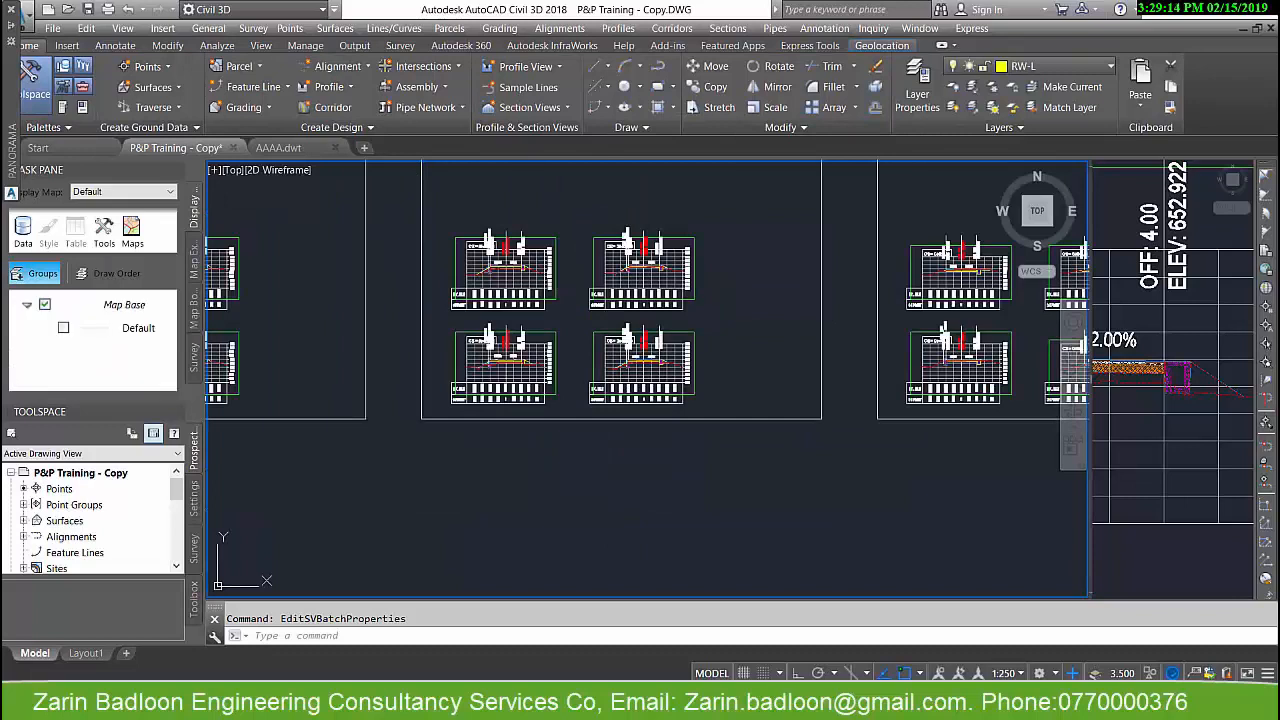
pyautogui.click(737, 418)
pyautogui.rightClick(737, 427)
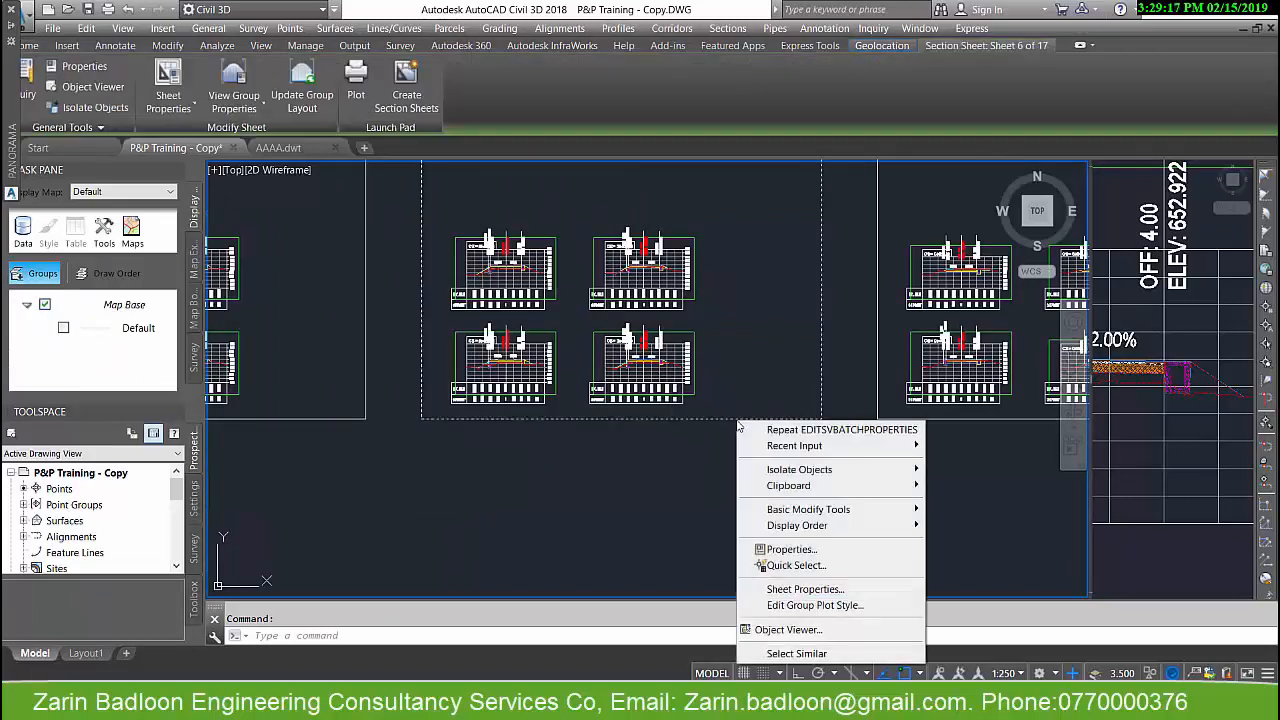
pyautogui.click(787, 603)
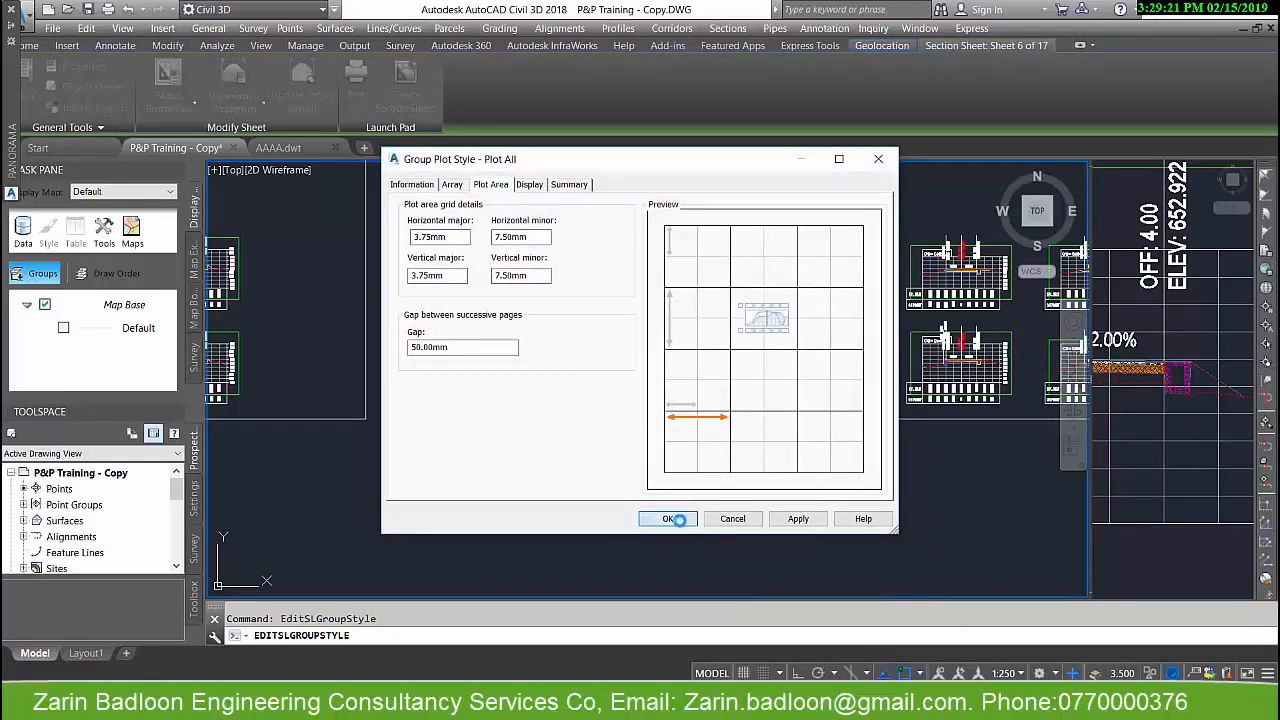
pyautogui.click(684, 514)
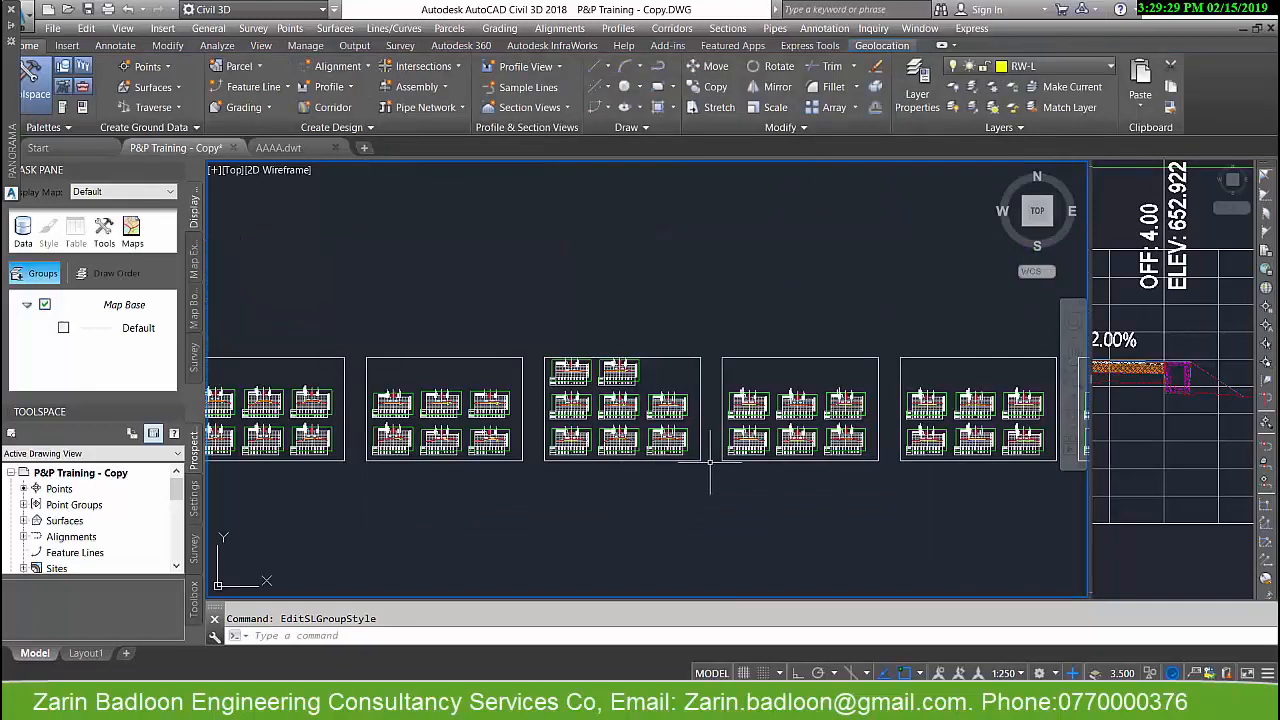
# - Examine the section view at station 0+640, checking its data bands, frame and the title's clearance from the offset and elevation labels
pyautogui.scroll(6, 688, 397)
pyautogui.scroll(2, 688, 397)
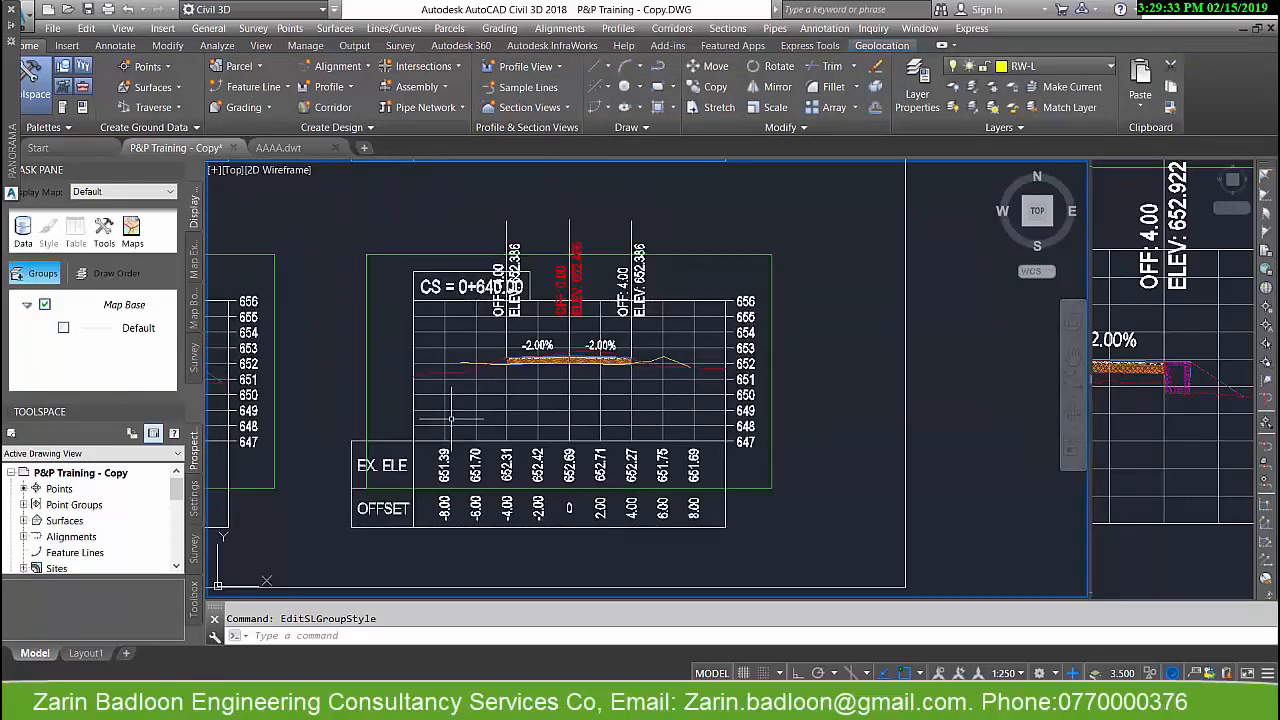
pyautogui.scroll(-2, 435, 375)
pyautogui.scroll(5, 410, 393)
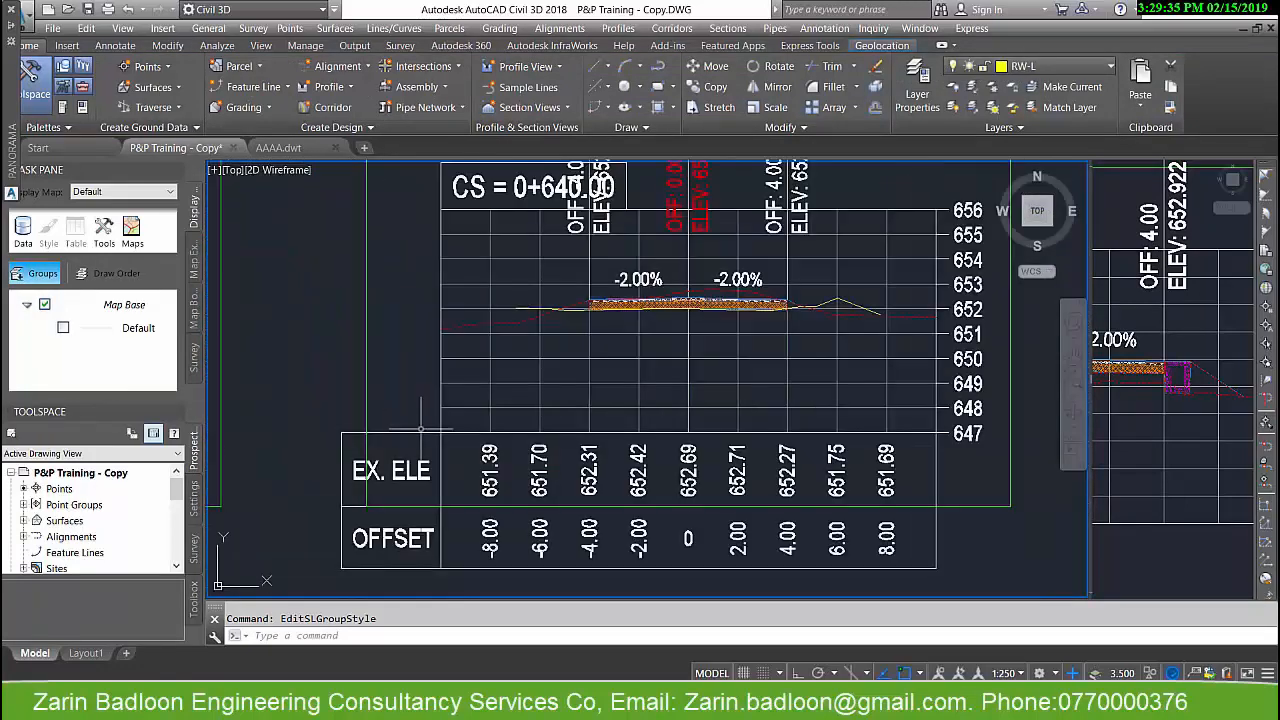
pyautogui.scroll(-7, 751, 349)
pyautogui.scroll(4, 825, 355)
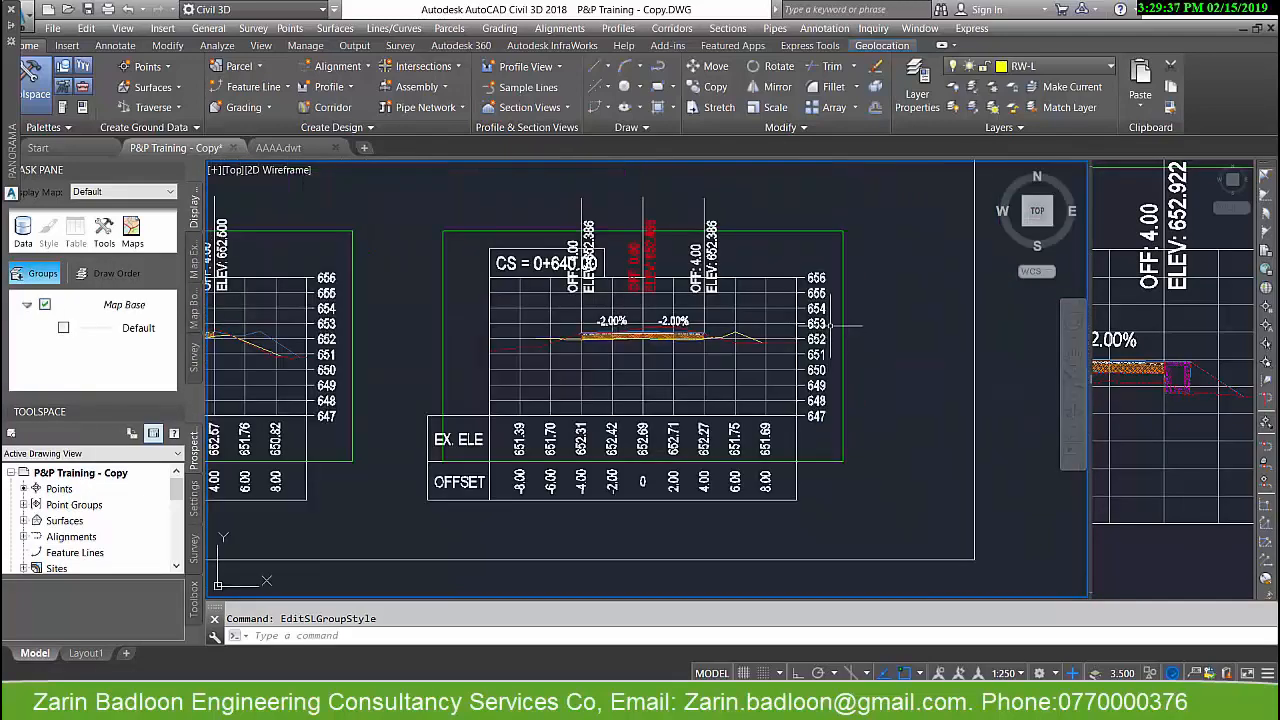
pyautogui.click(462, 345)
pyautogui.scroll(-5, 583, 332)
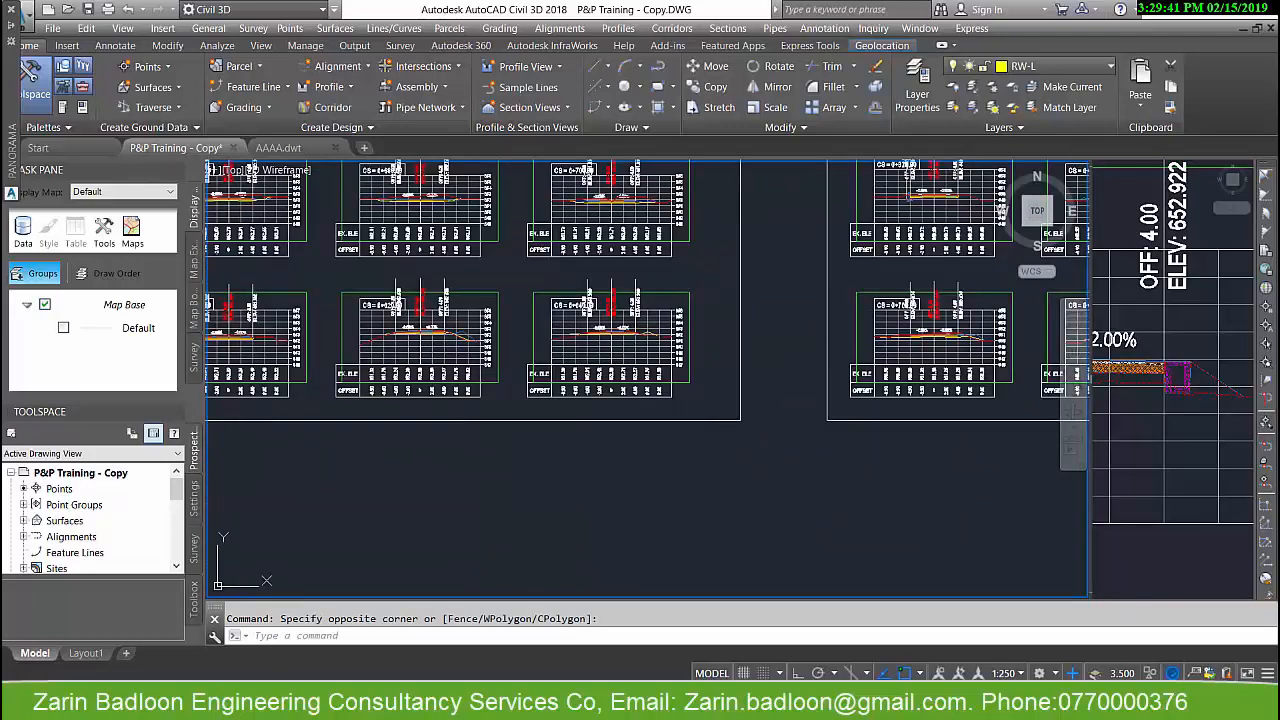
pyautogui.scroll(7, 570, 310)
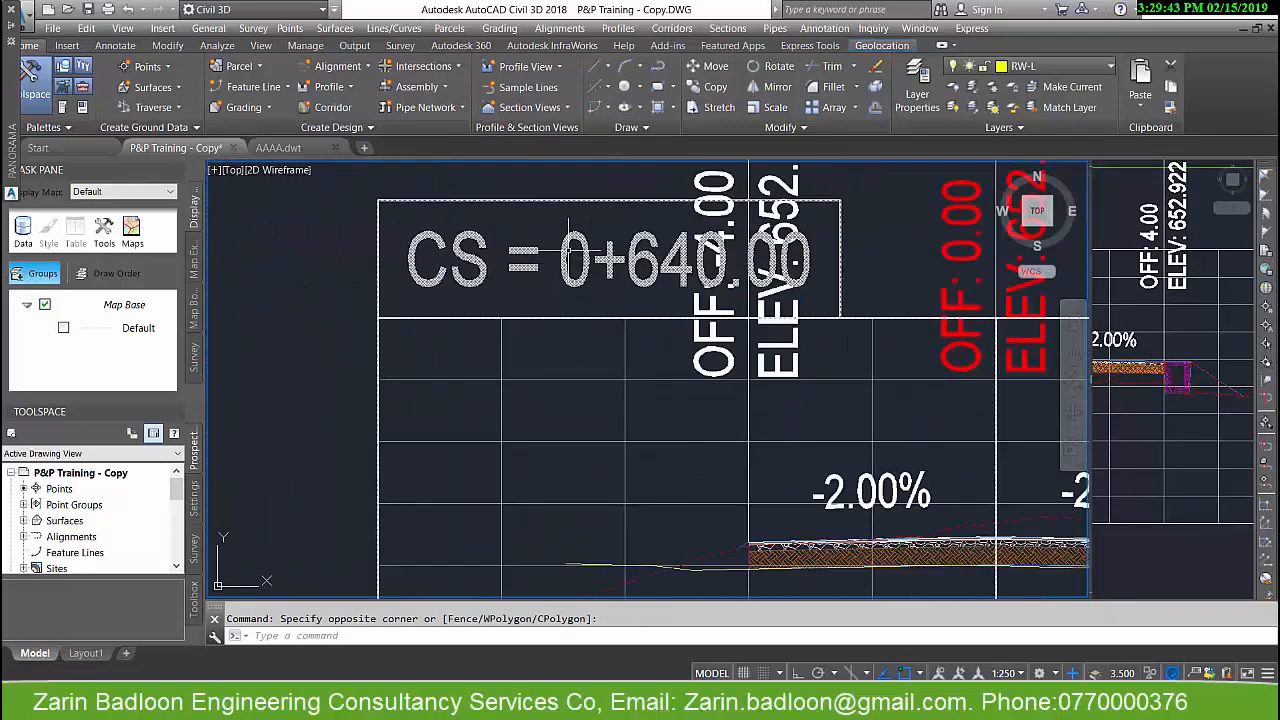
pyautogui.scroll(-4, 571, 258)
pyautogui.scroll(2, 506, 268)
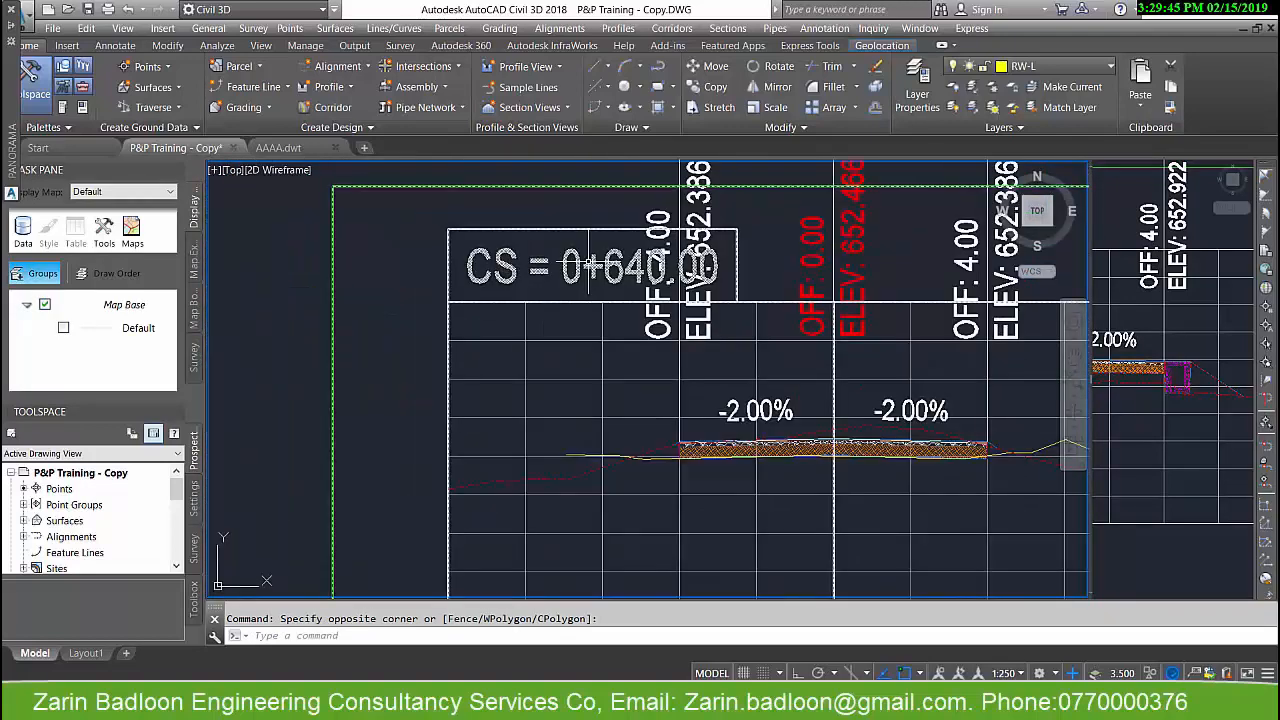
pyautogui.scroll(-3, 612, 248)
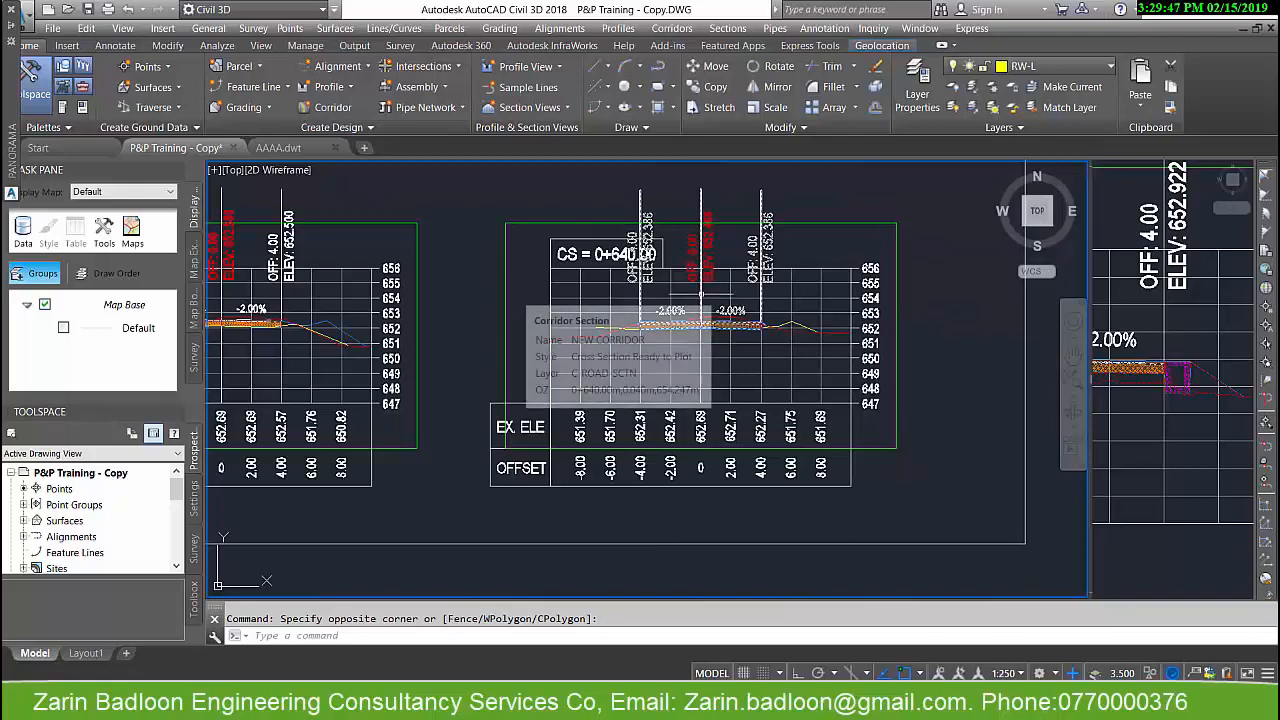
pyautogui.click(553, 314)
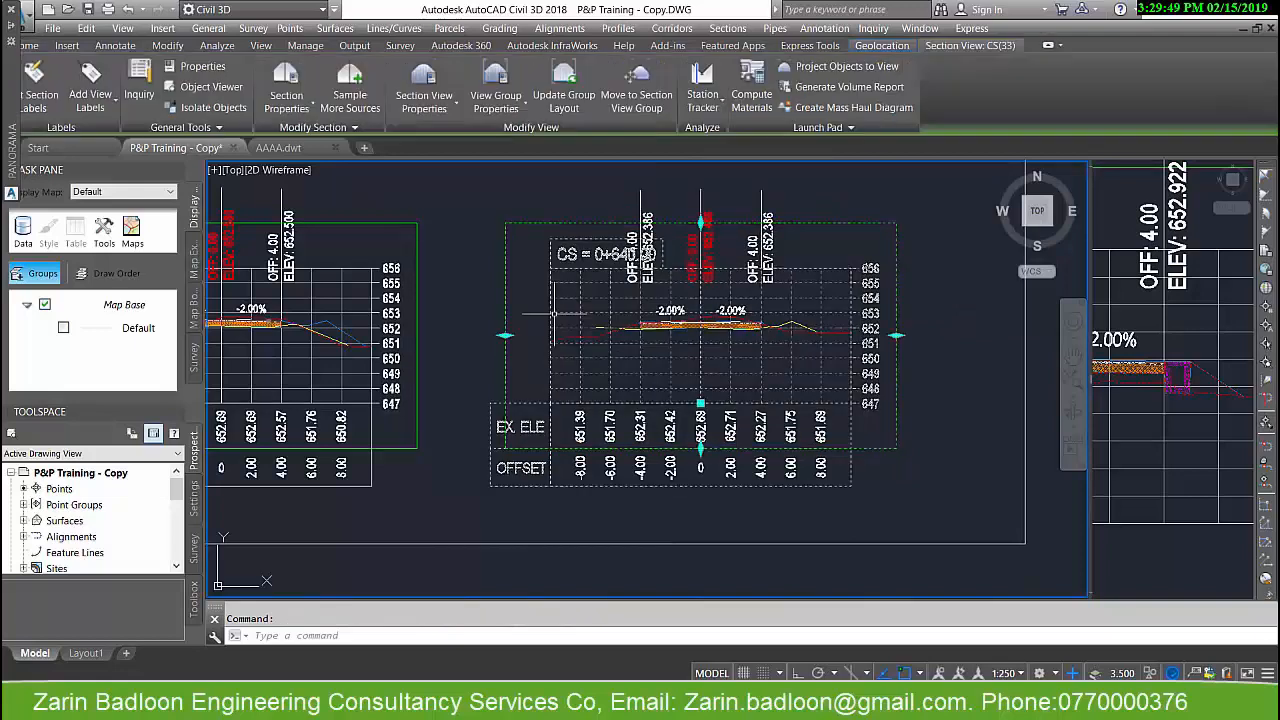
pyautogui.rightClick(555, 314)
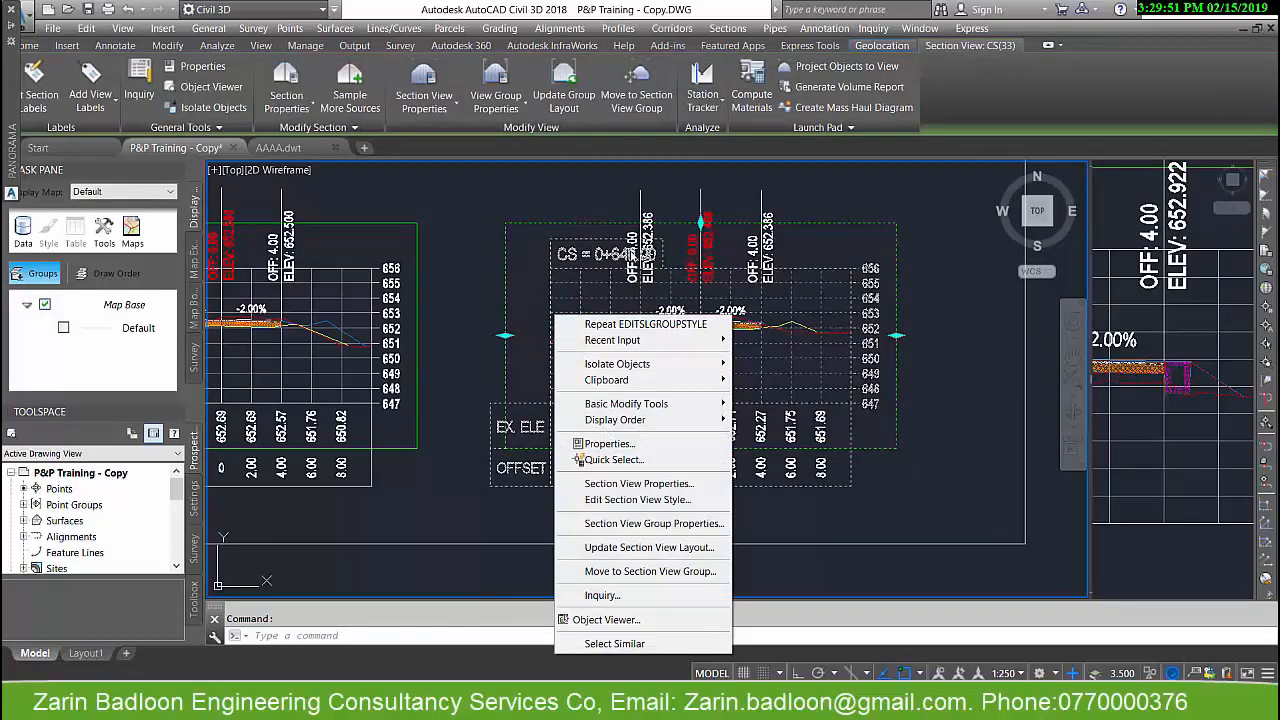
pyautogui.click(652, 524)
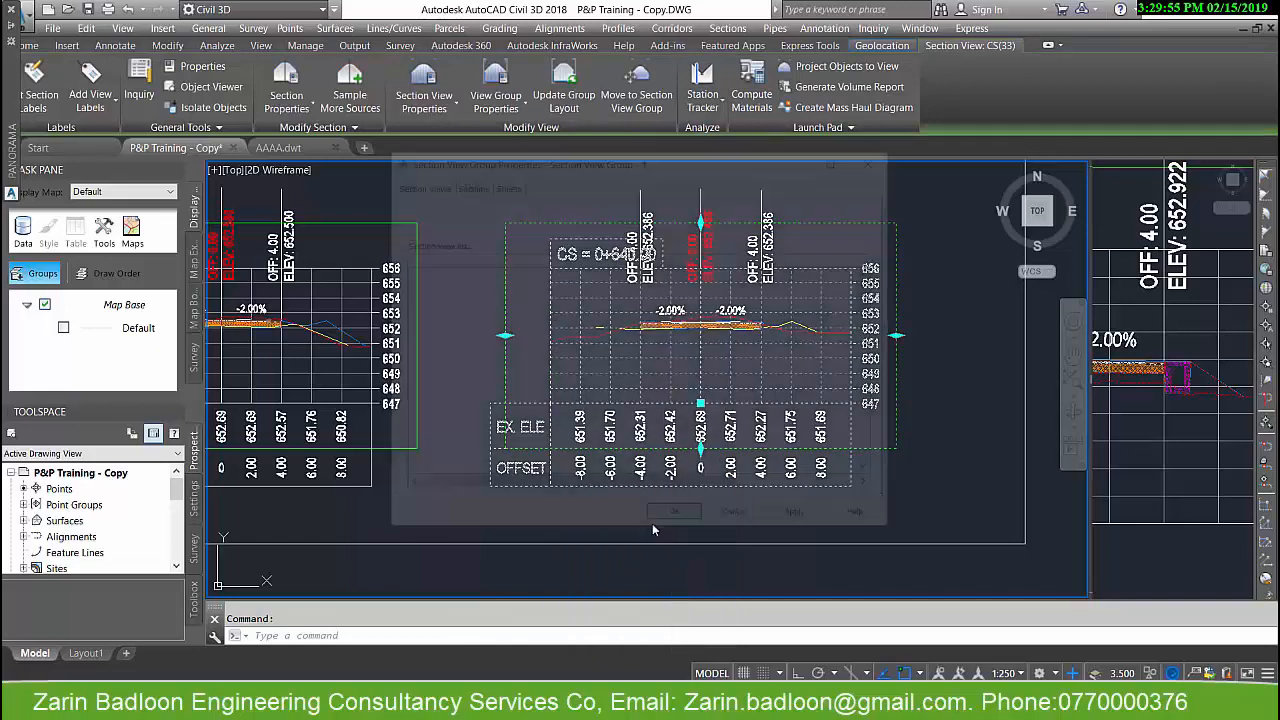
pyautogui.click(733, 518)
# - Set the graph view title justification to Center in the READY FOR PLOTTING section view style and apply it
pyautogui.click(597, 358)
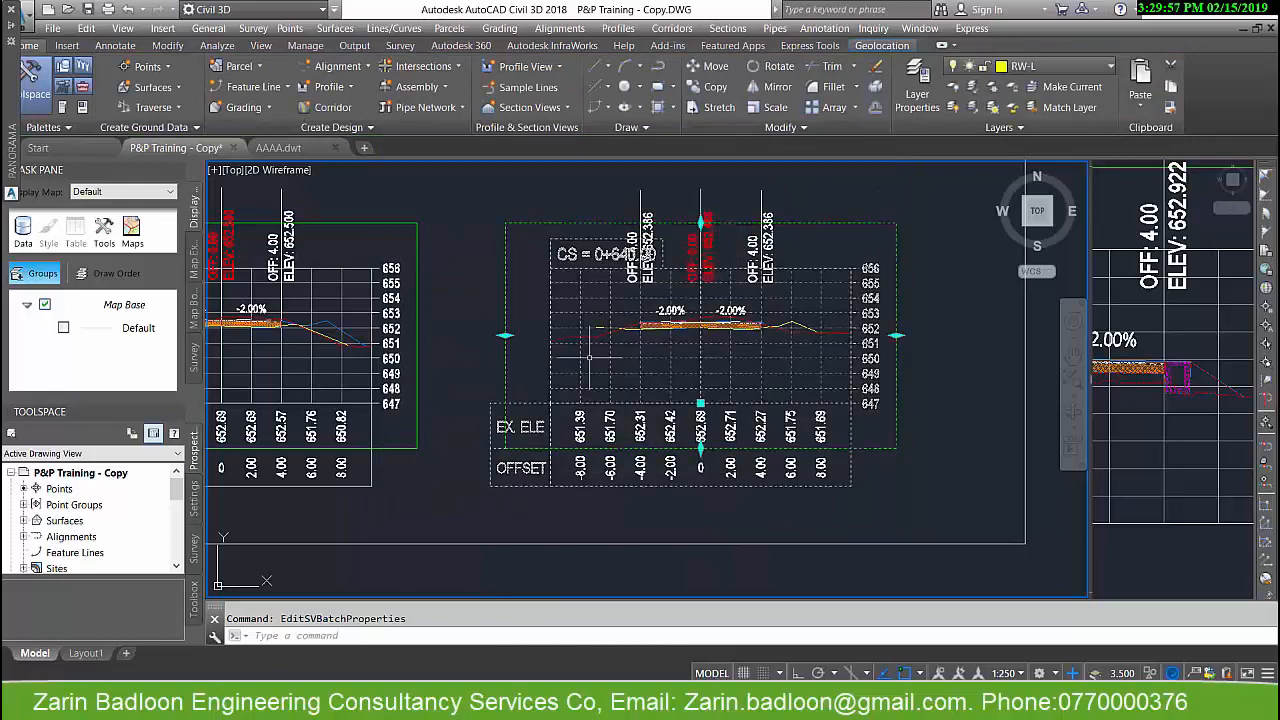
pyautogui.rightClick(597, 360)
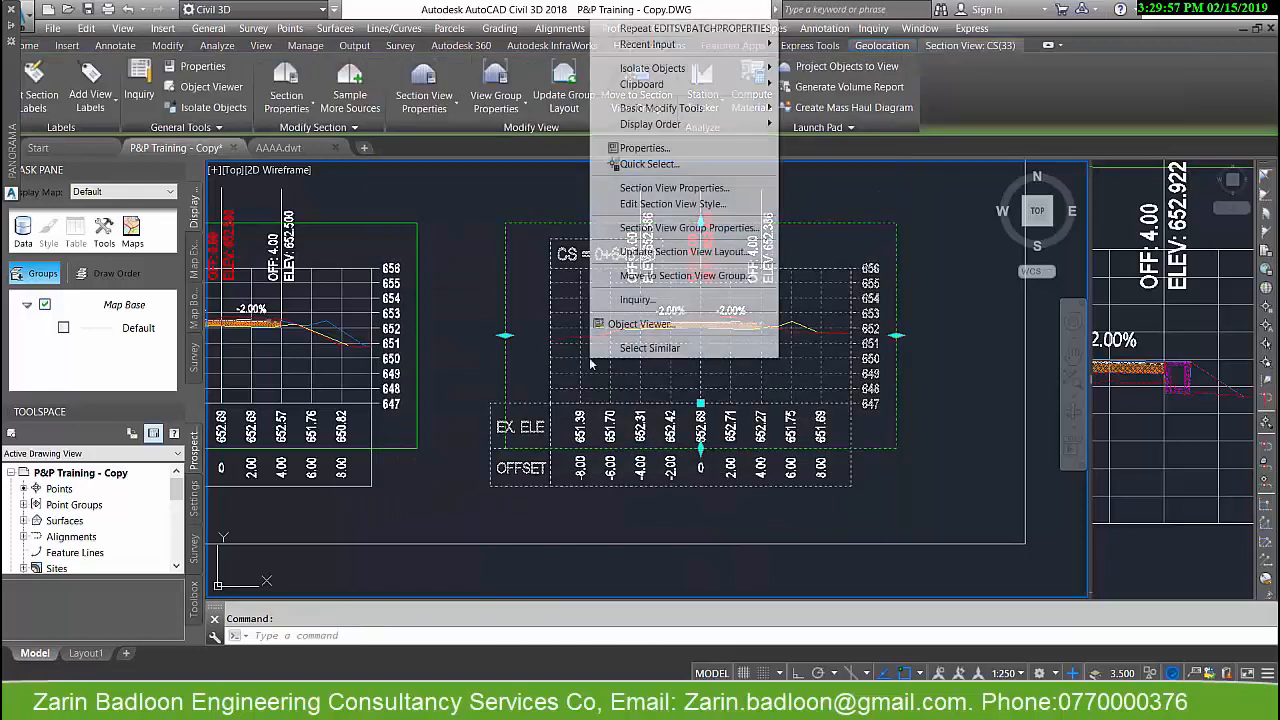
pyautogui.click(677, 205)
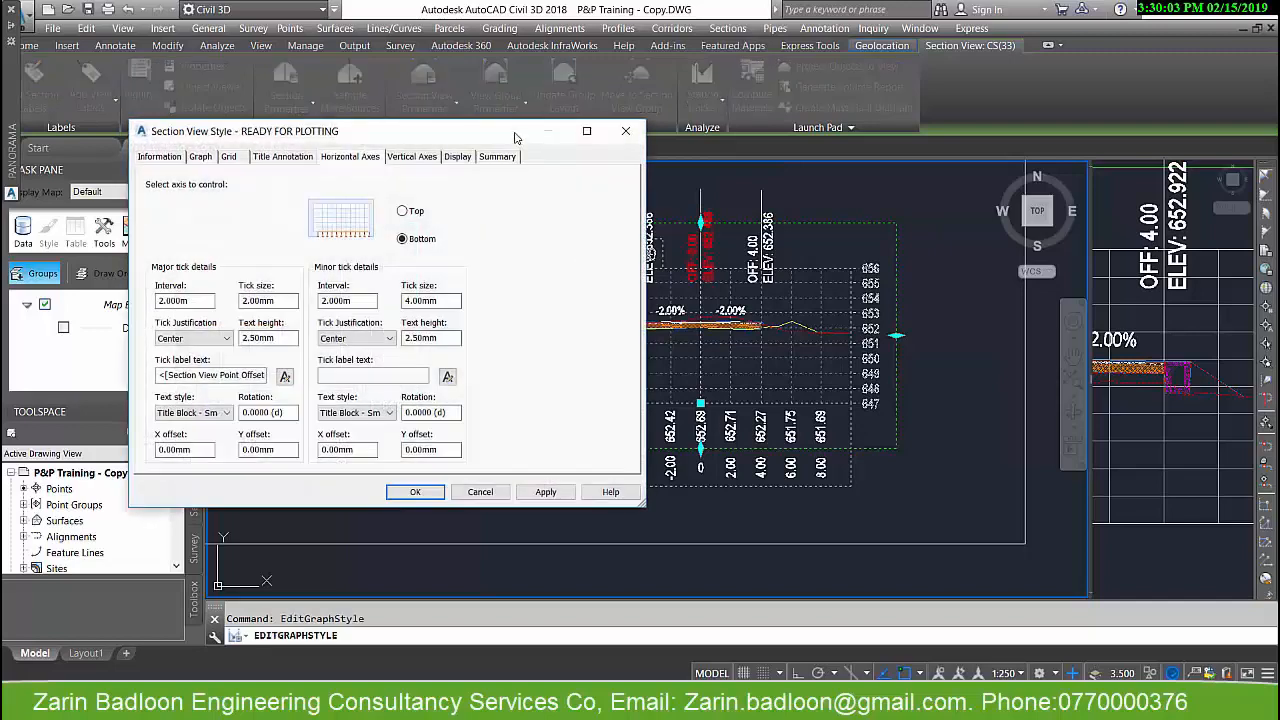
pyautogui.moveTo(516, 137); pyautogui.dragTo(343, 135)
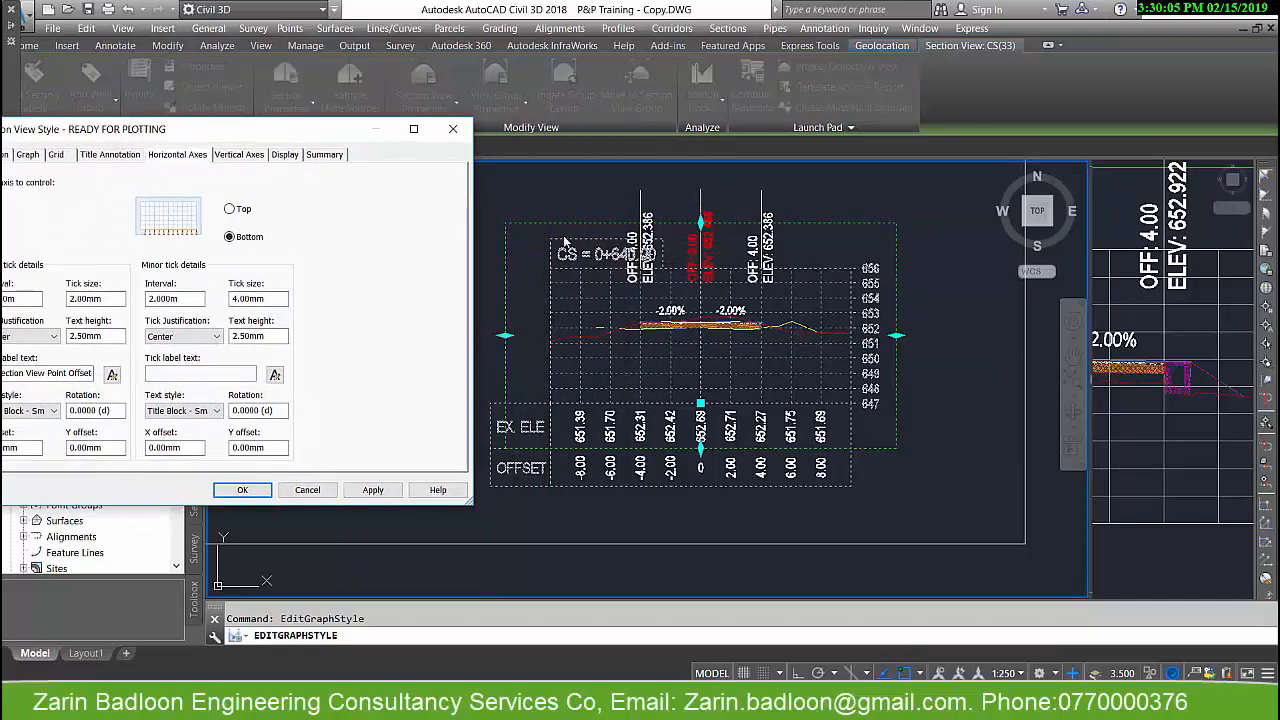
pyautogui.moveTo(270, 131); pyautogui.dragTo(419, 100)
pyautogui.click(259, 123)
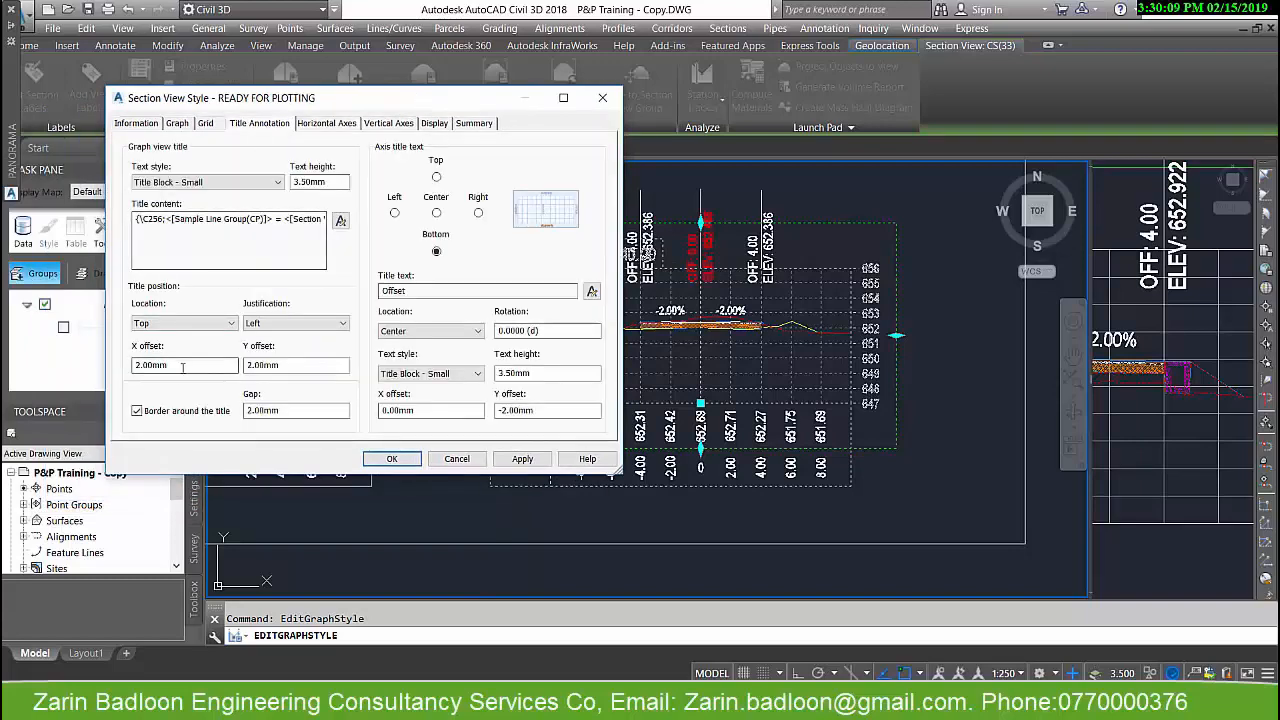
pyautogui.moveTo(175, 365); pyautogui.dragTo(120, 373)
pyautogui.moveTo(300, 365); pyautogui.dragTo(232, 365)
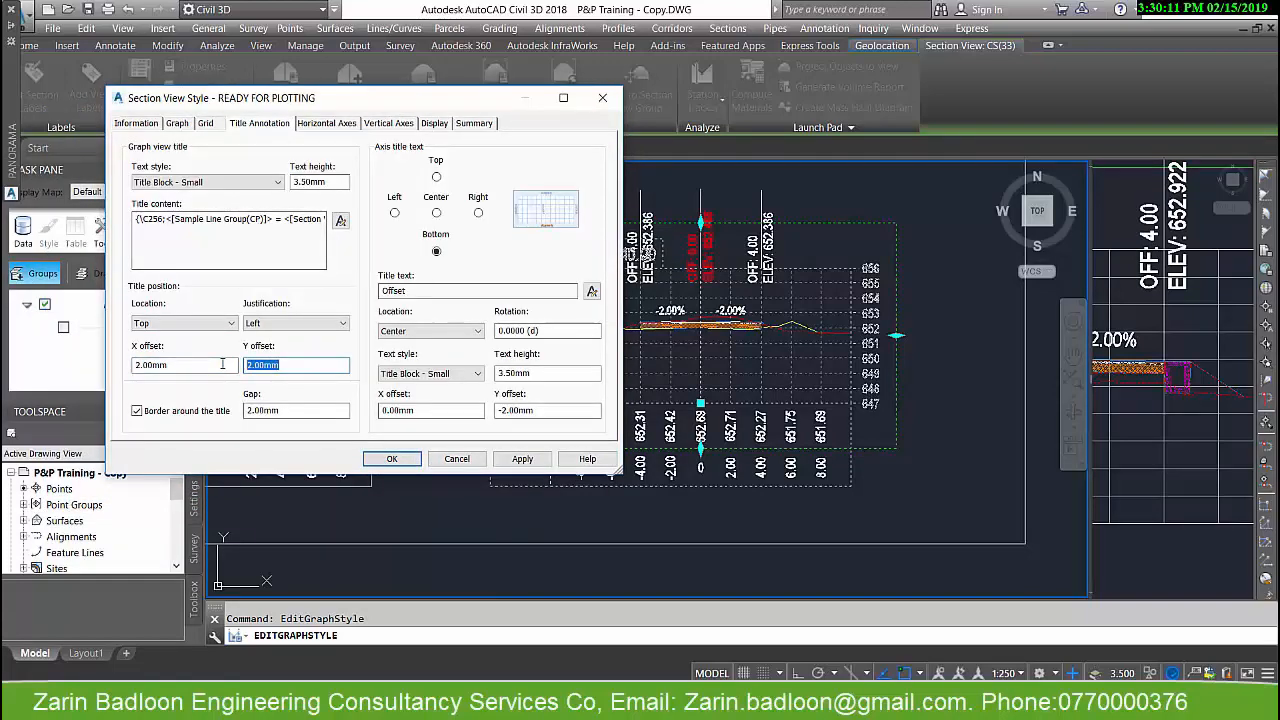
pyautogui.click(287, 323)
pyautogui.click(270, 350)
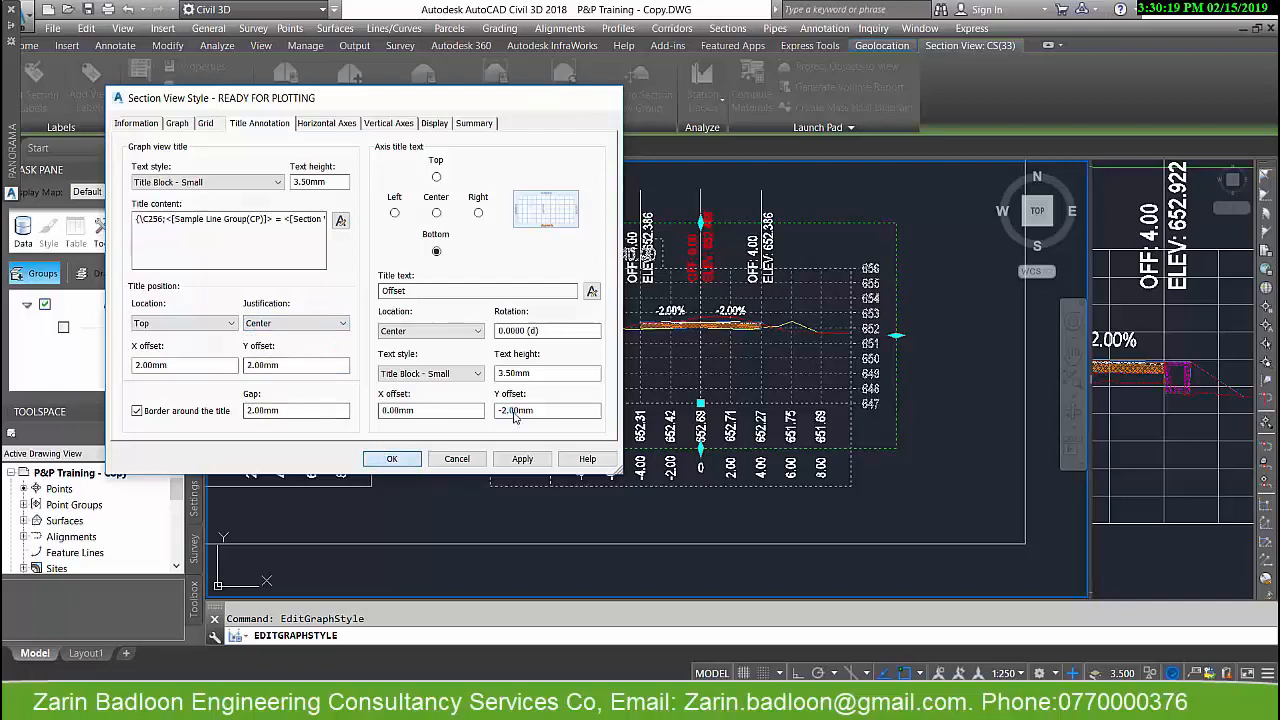
pyautogui.click(380, 458)
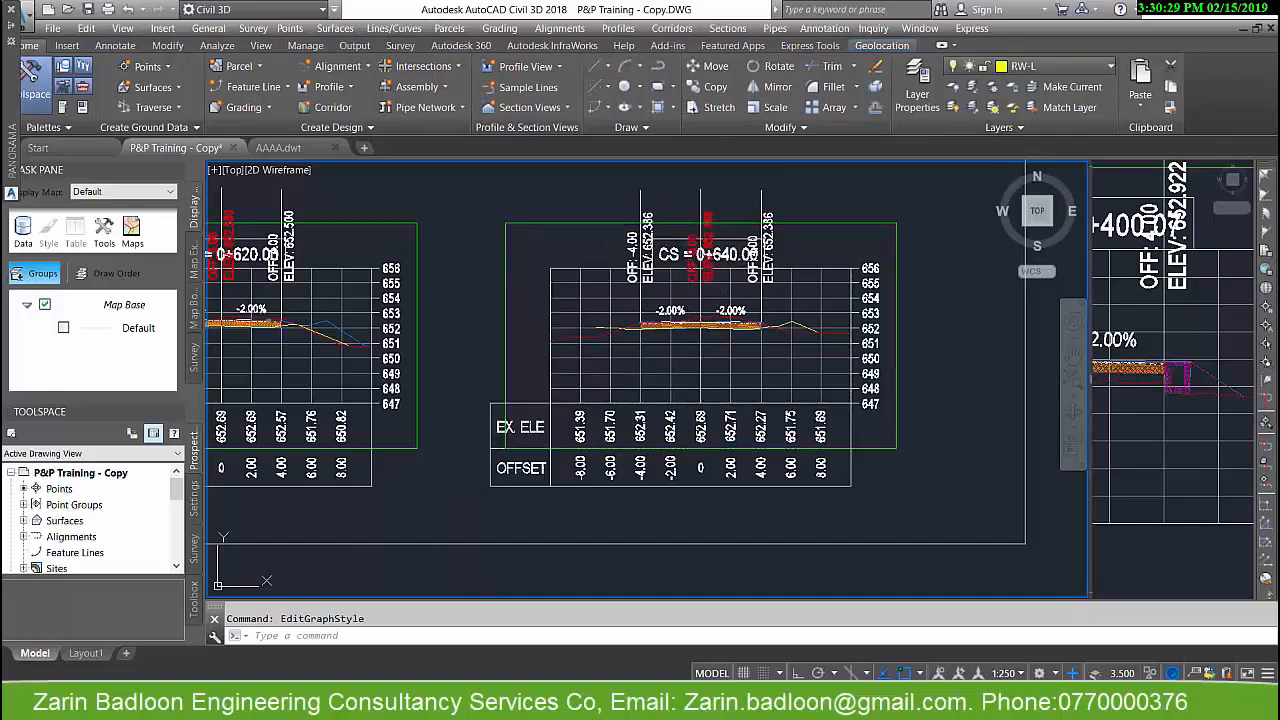
pyautogui.click(688, 292)
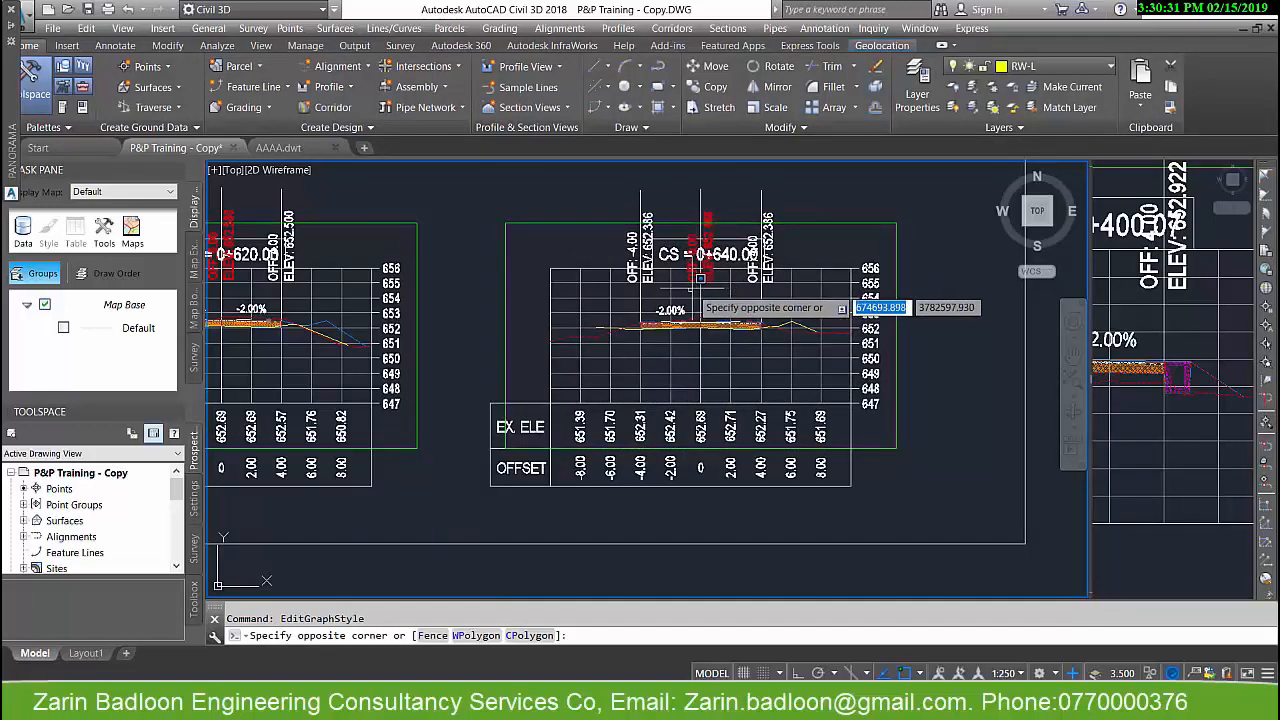
pyautogui.click(686, 292)
pyautogui.click(583, 276)
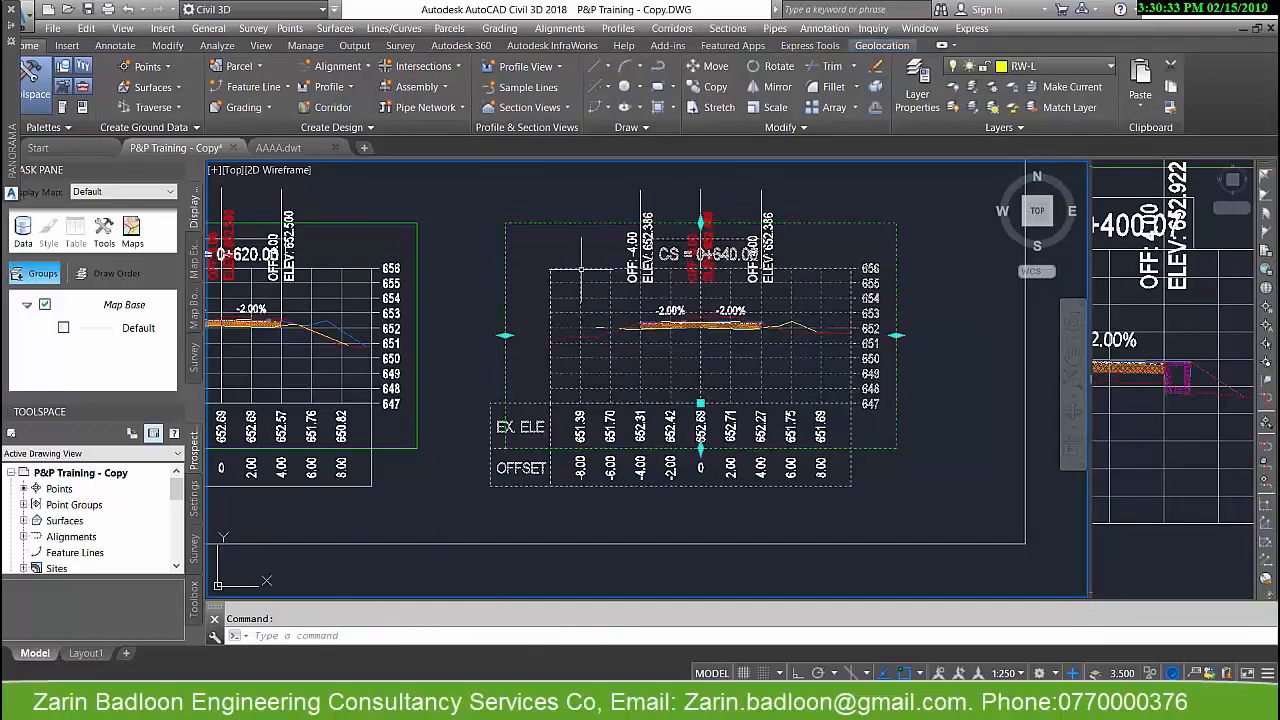
pyautogui.rightClick(583, 274)
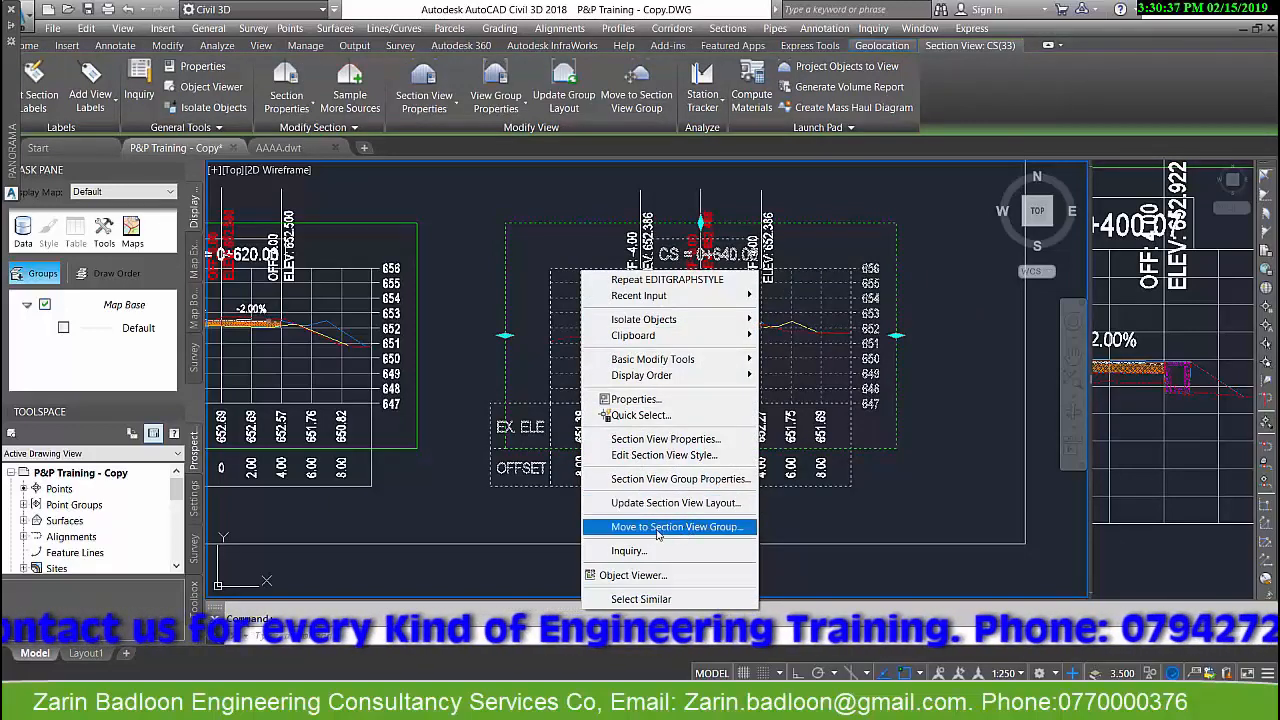
pyautogui.click(680, 479)
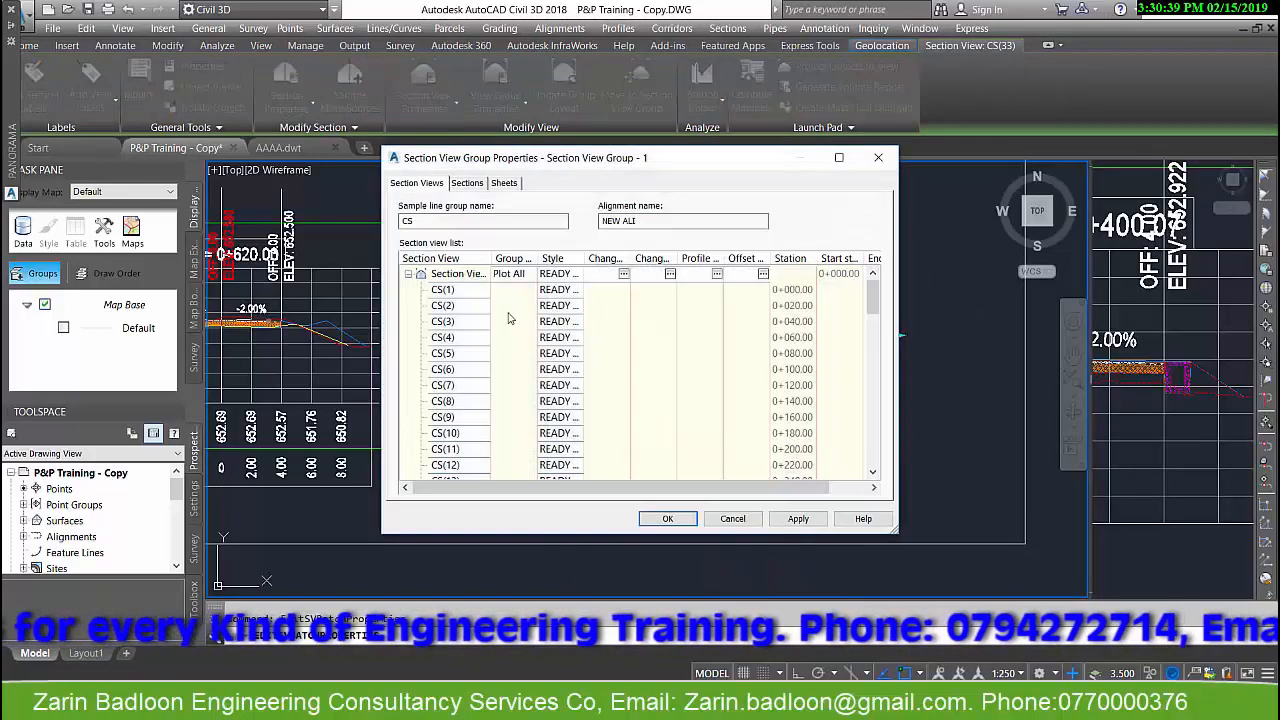
pyautogui.click(733, 518)
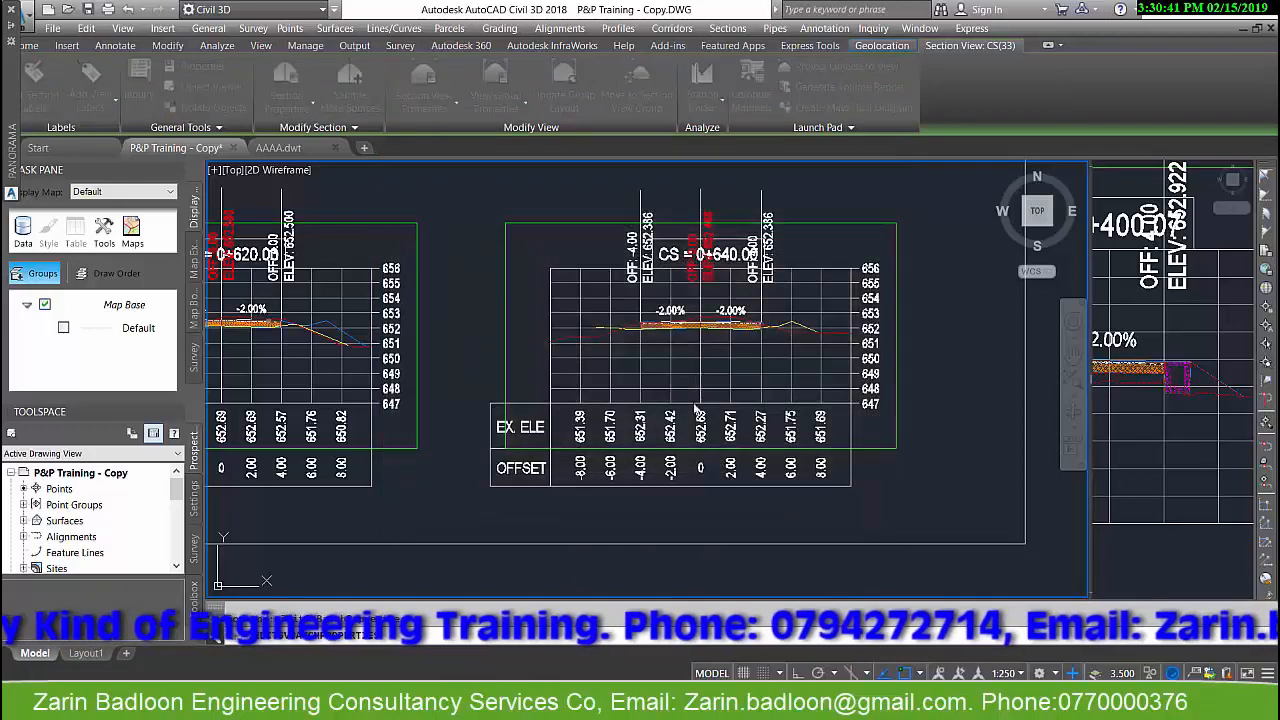
# - Set the graph view title justification to Left in the READY FOR PLOTTING section view style and apply it
pyautogui.click(669, 347)
pyautogui.rightClick(669, 347)
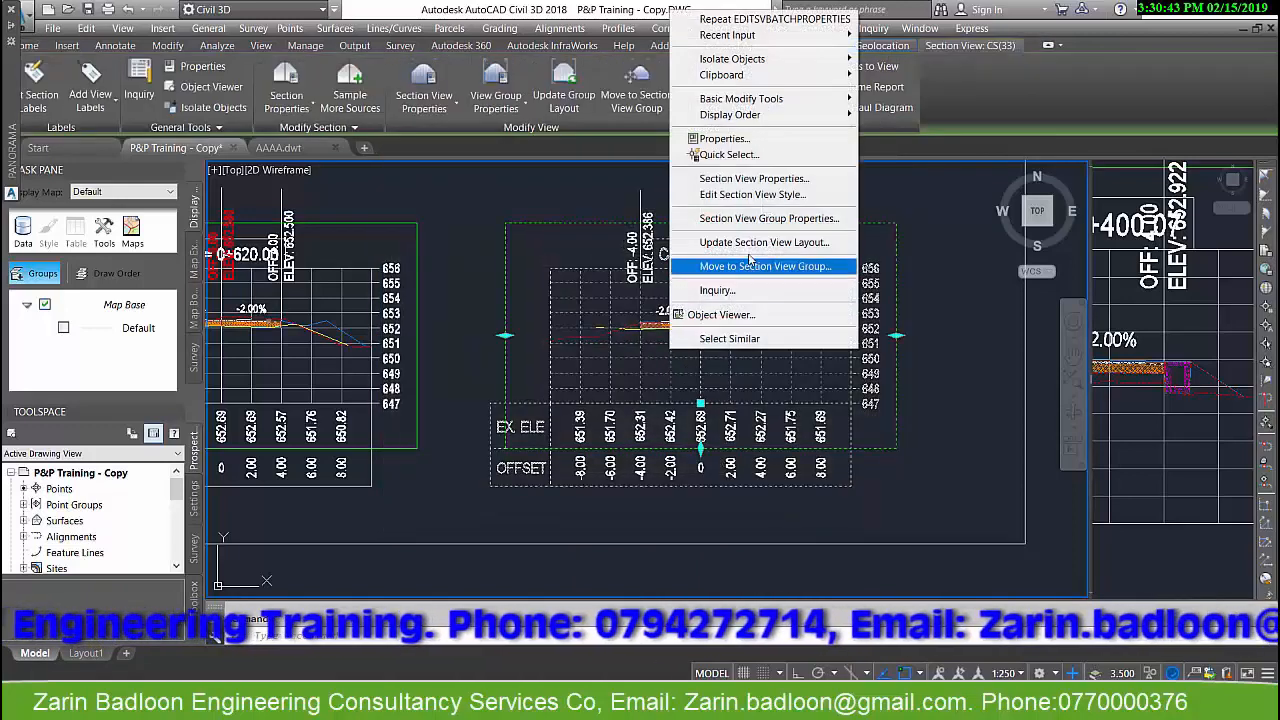
pyautogui.click(762, 196)
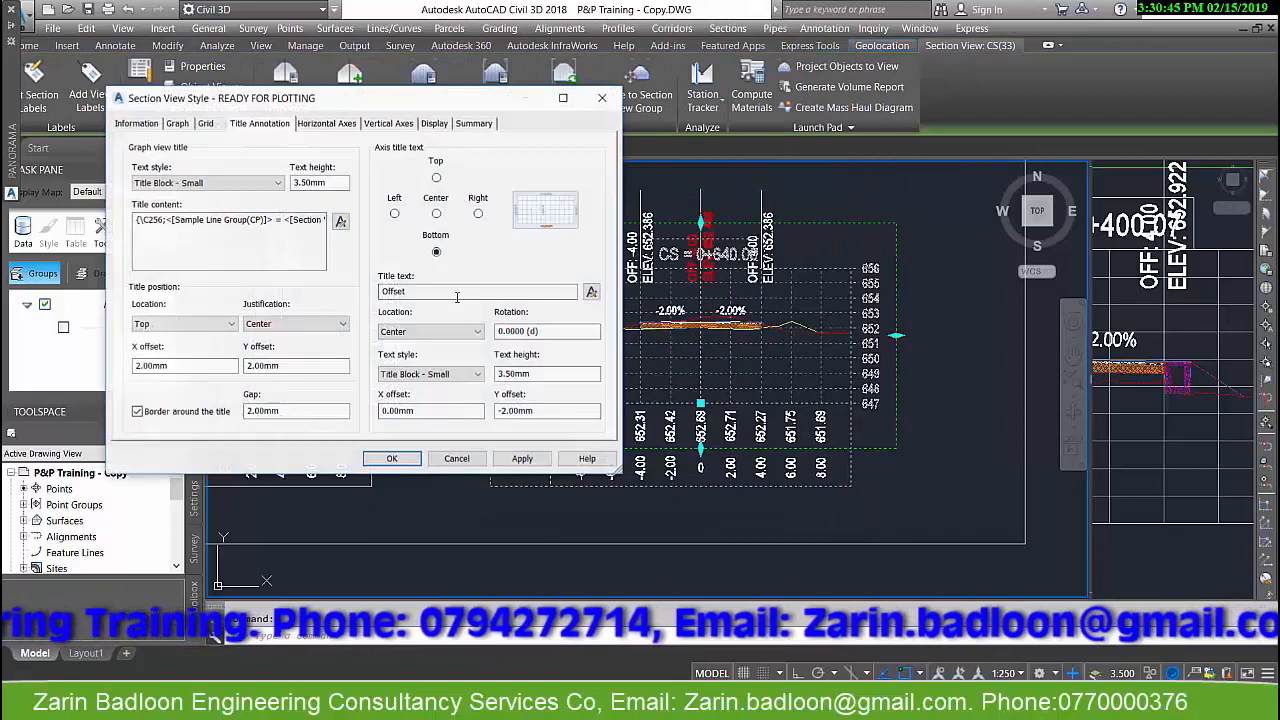
pyautogui.click(285, 323)
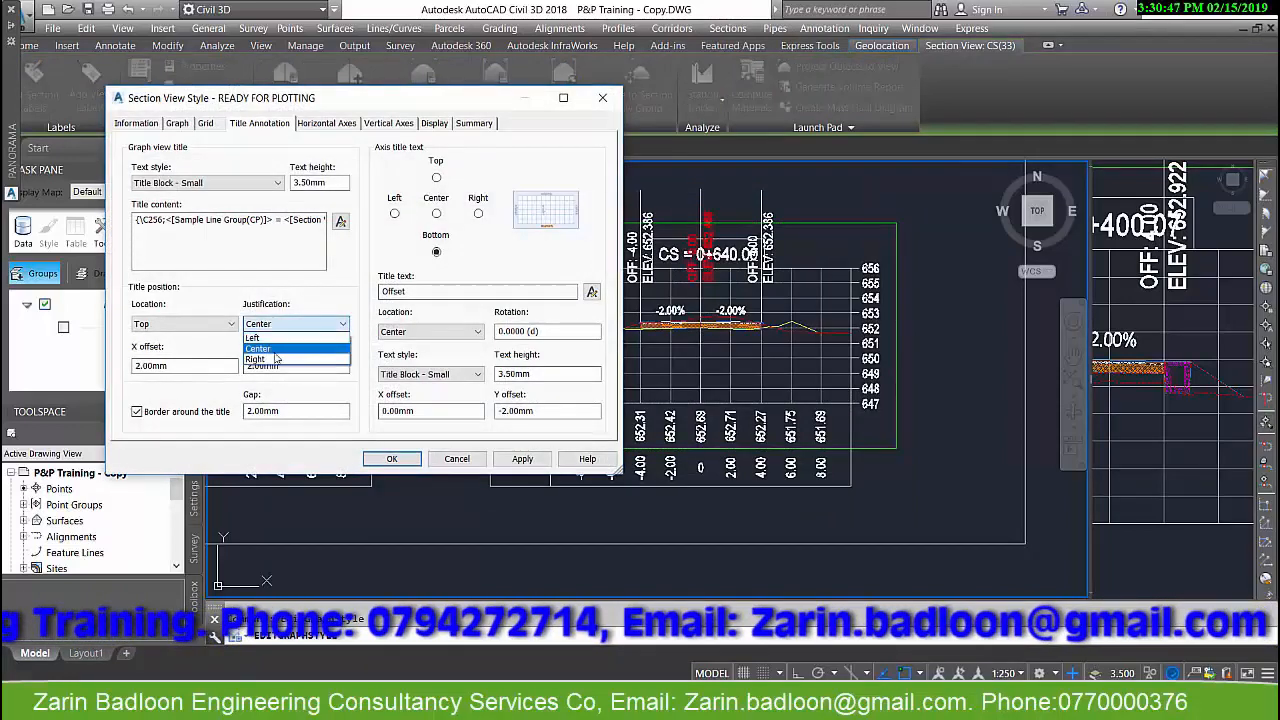
pyautogui.click(278, 341)
pyautogui.moveTo(283, 366); pyautogui.dragTo(142, 368)
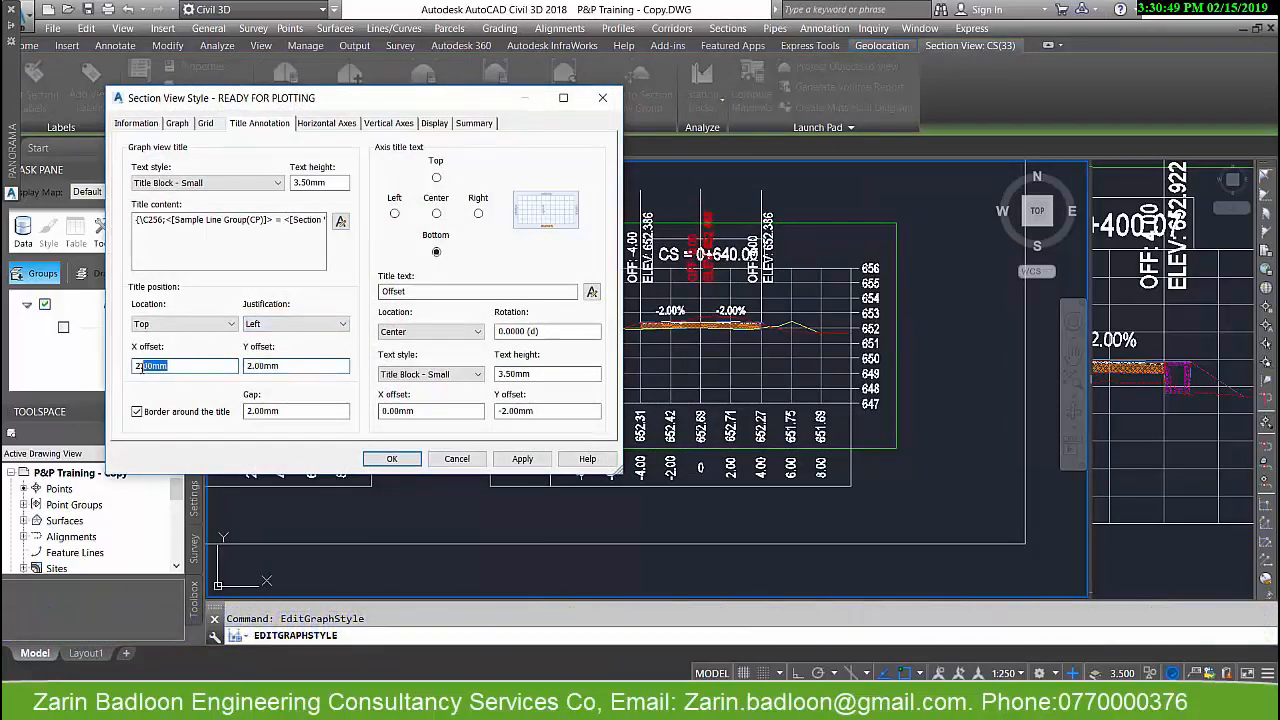
pyautogui.click(380, 461)
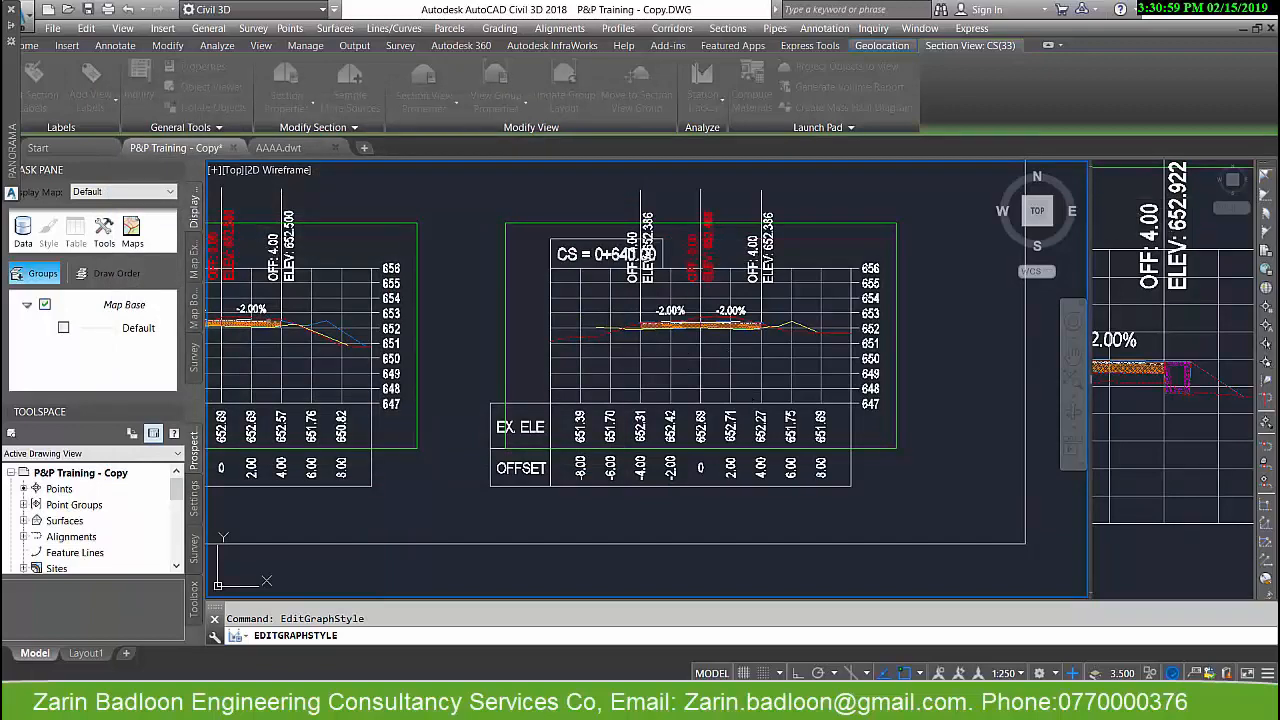
pyautogui.press('Escape')
pyautogui.press('Escape')
# - Start calculating superelevation for the NEW ALI alignment, using an undivided crowned roadway with the Center Baseline pivot method
pyautogui.scroll(-8, 826, 408)
pyautogui.scroll(-10, 826, 408)
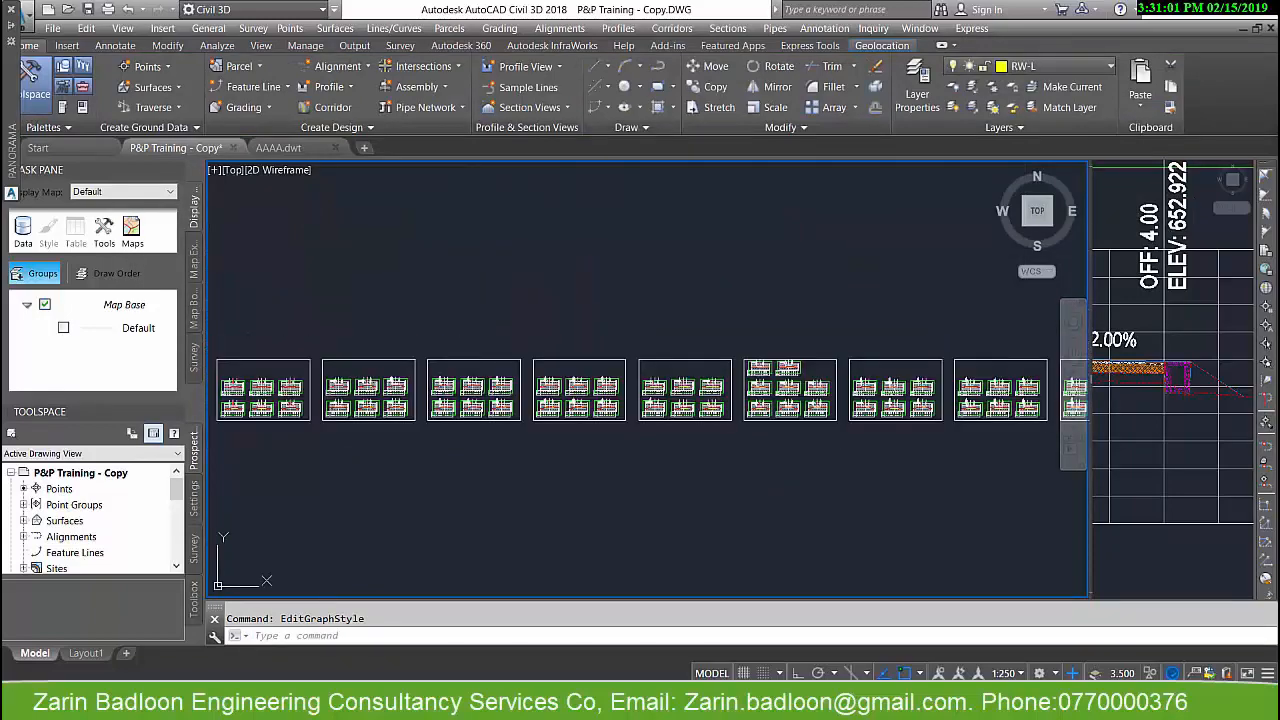
pyautogui.scroll(-5, 828, 386)
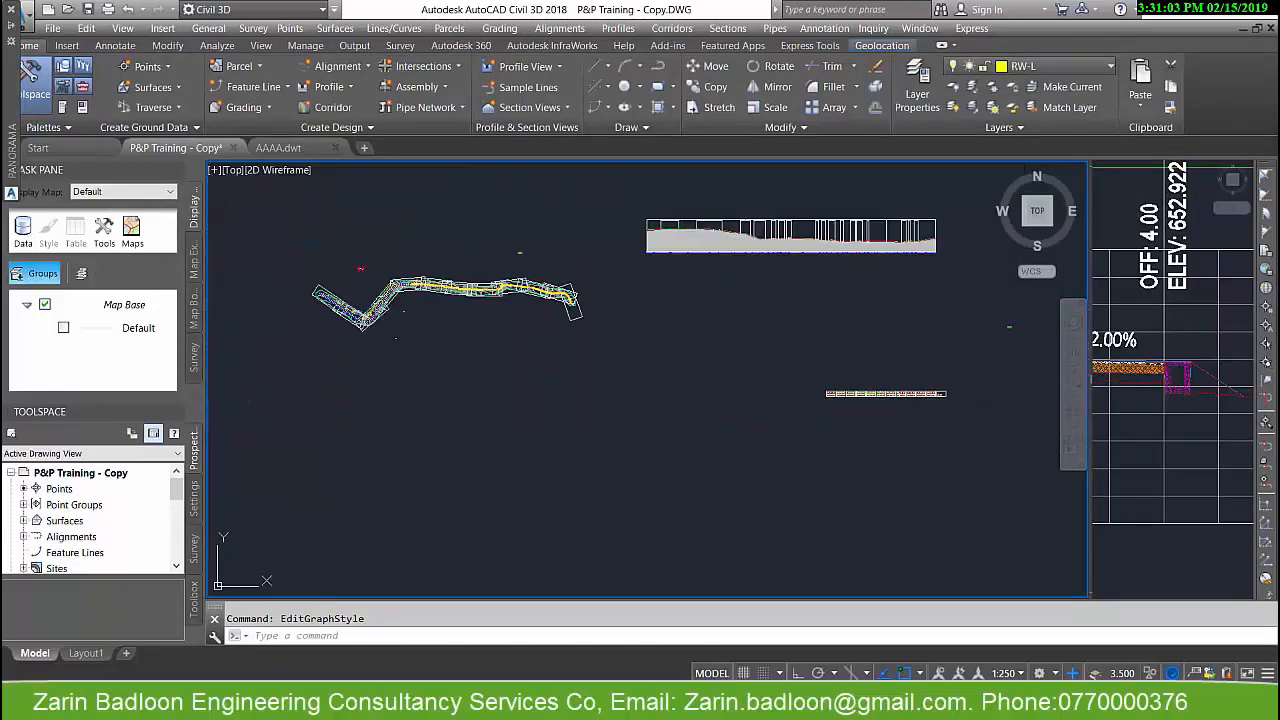
pyautogui.scroll(9, 523, 286)
pyautogui.moveTo(384, 320); pyautogui.dragTo(735, 355, button='middle')
pyautogui.scroll(-6, 737, 357)
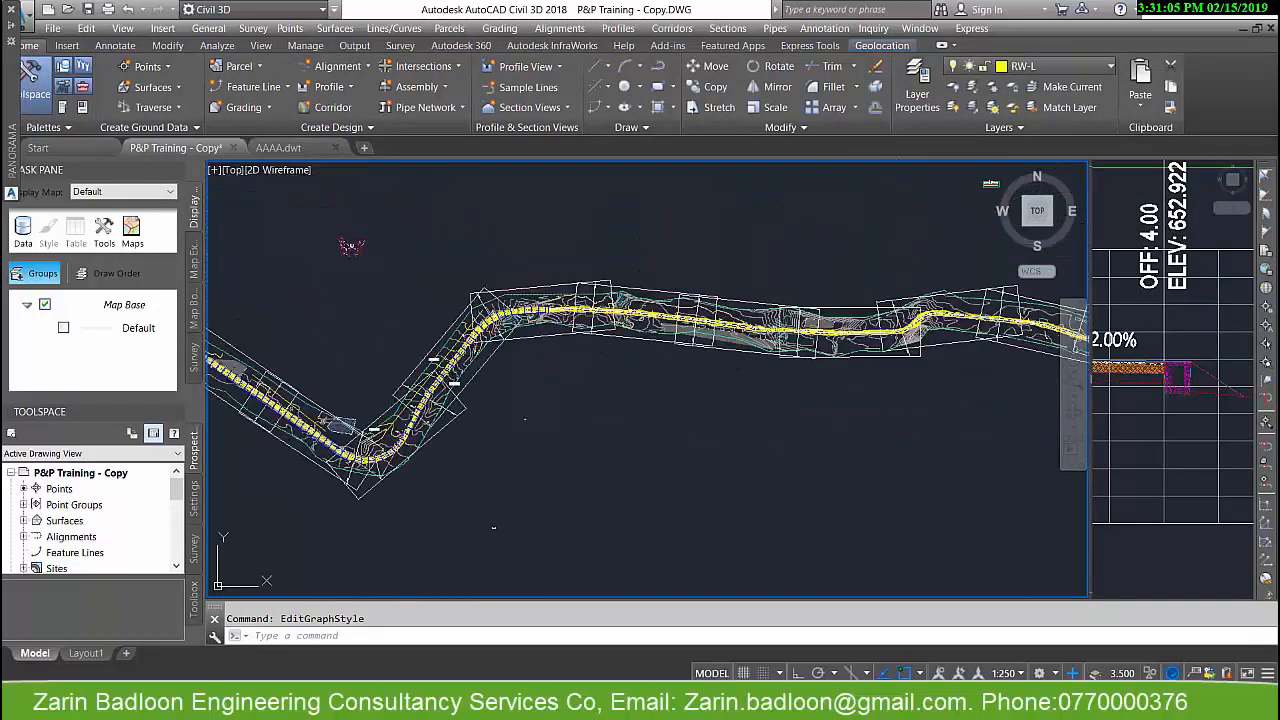
pyautogui.scroll(6, 489, 368)
pyautogui.scroll(8, 539, 521)
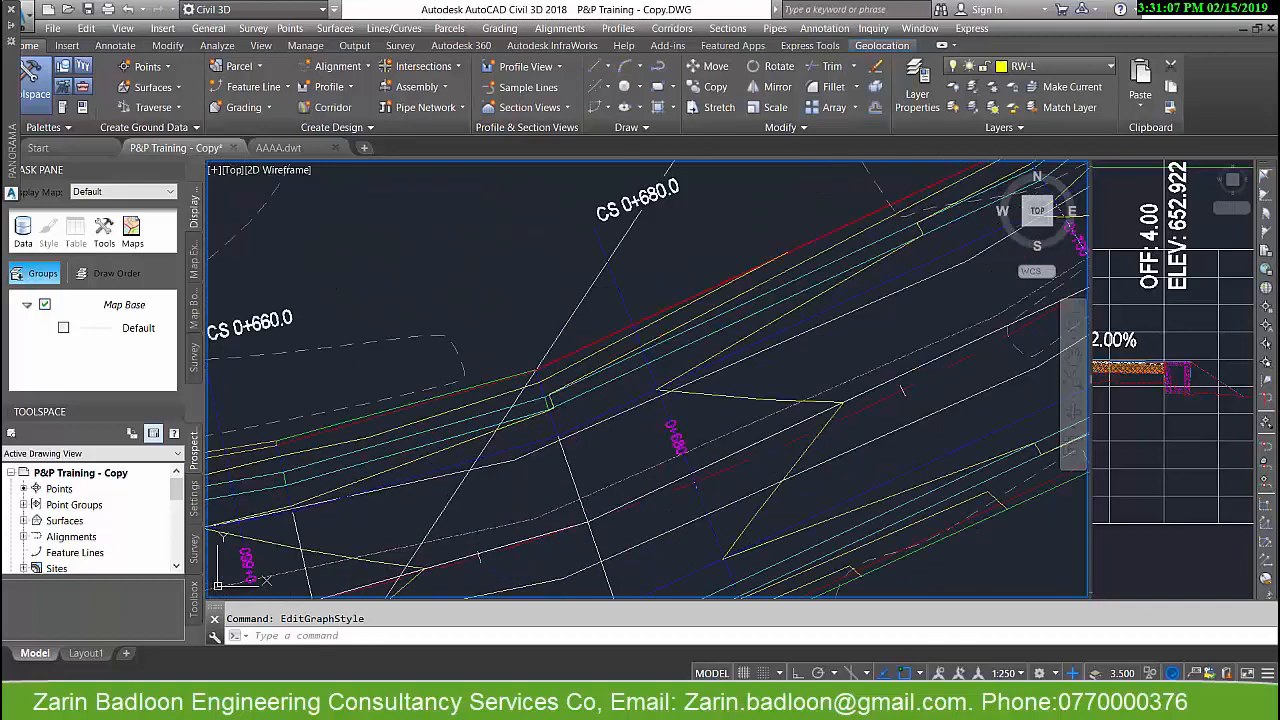
pyautogui.click(681, 490)
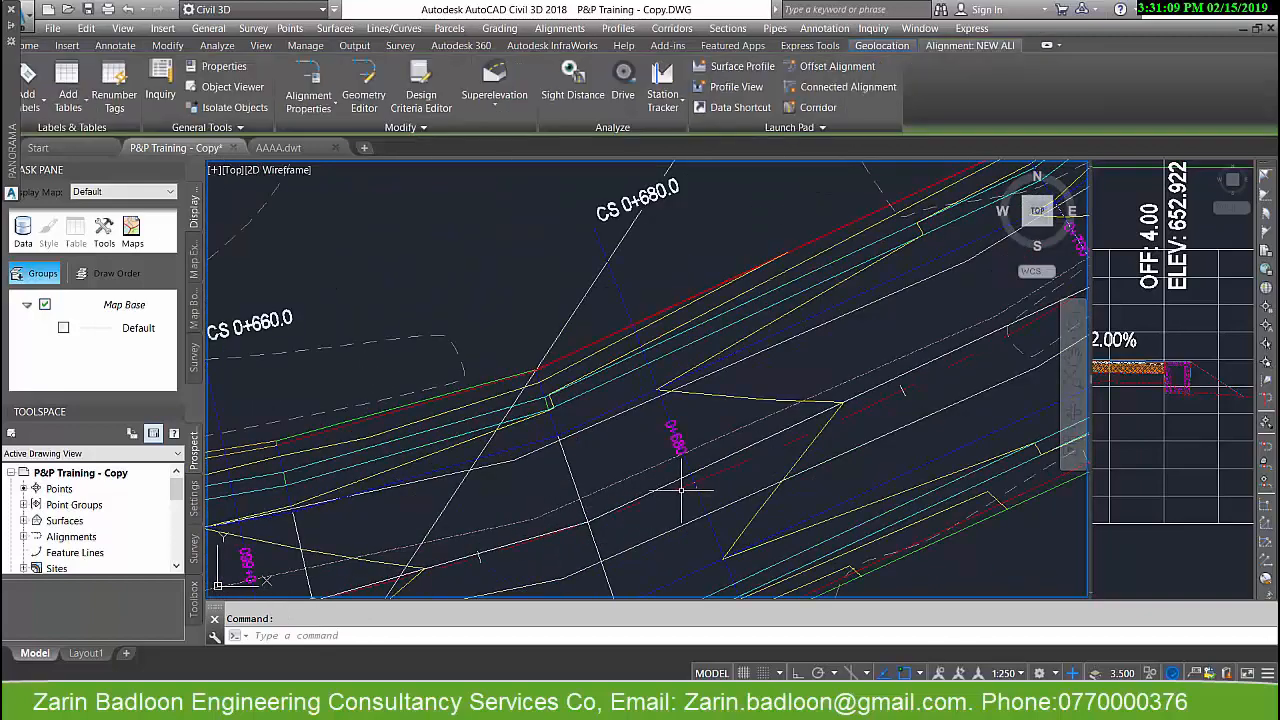
pyautogui.click(500, 103)
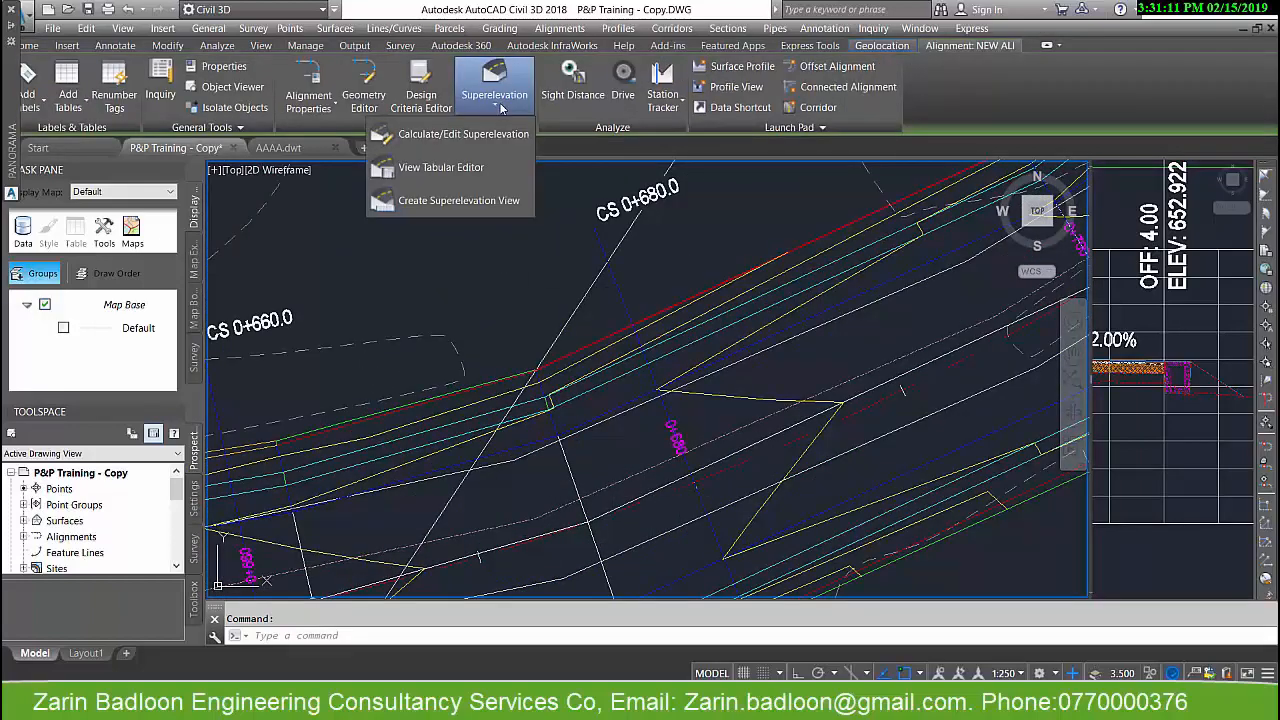
pyautogui.click(447, 139)
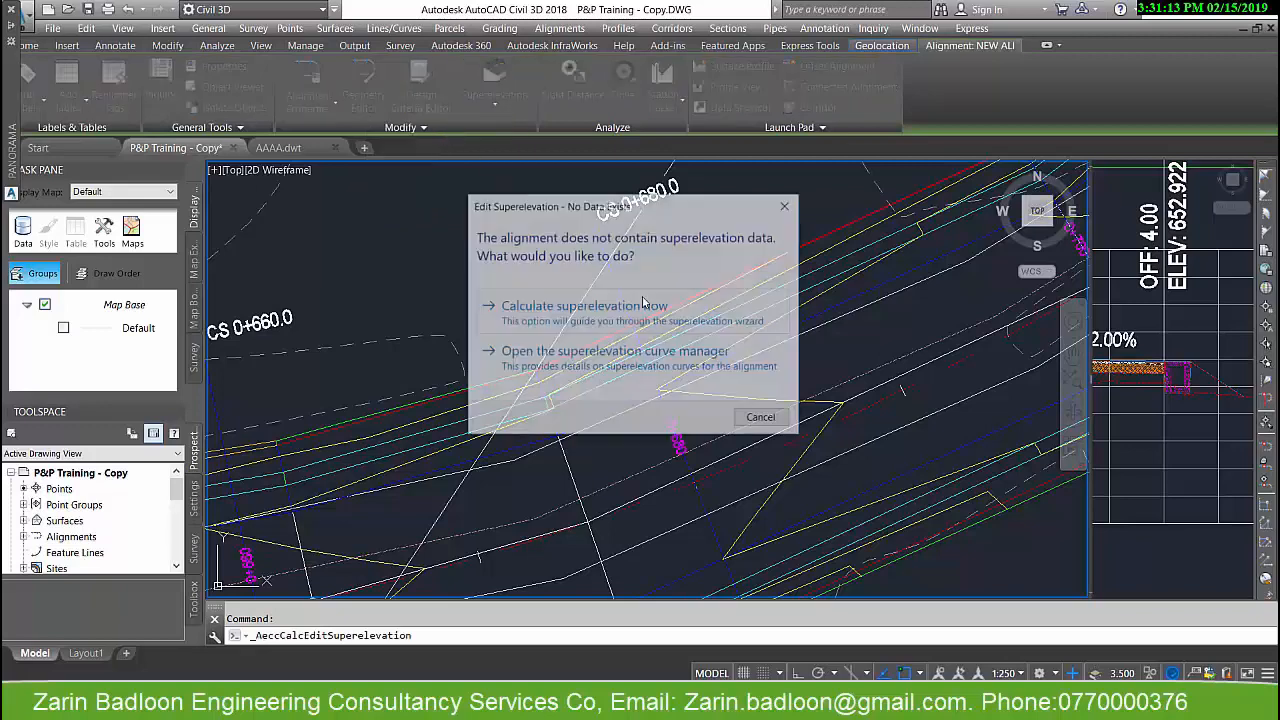
pyautogui.click(539, 312)
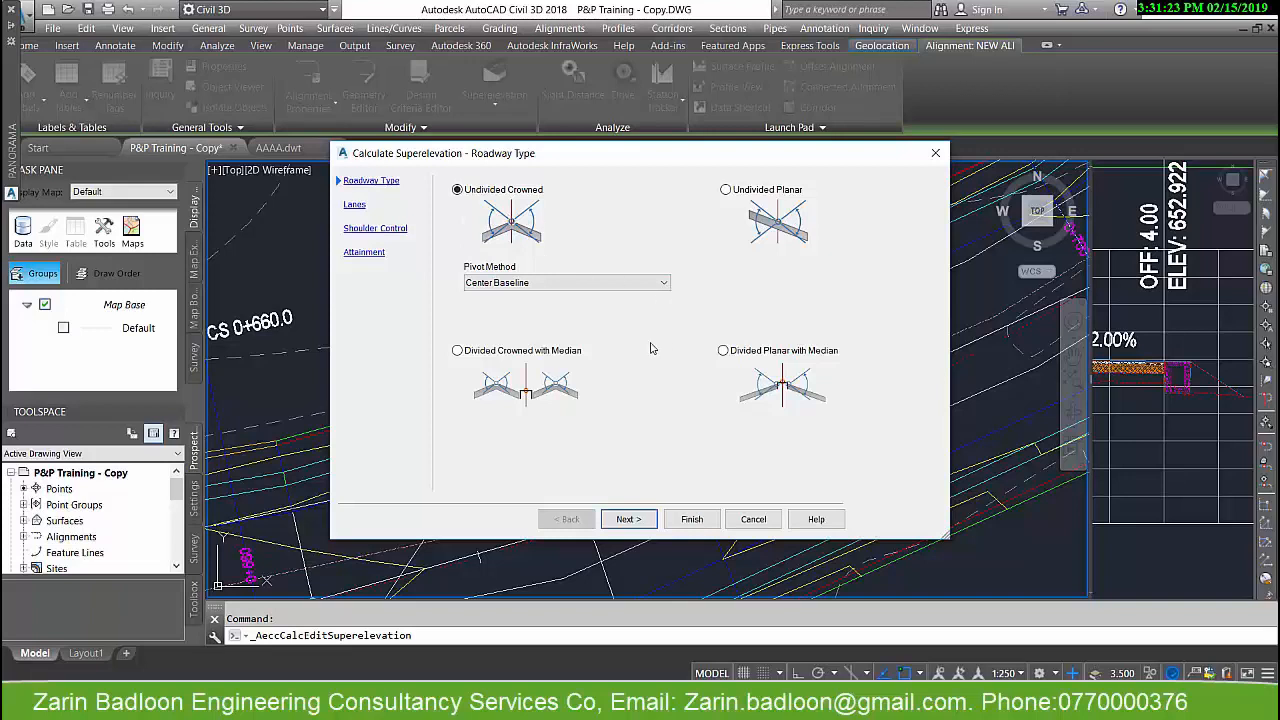
pyautogui.click(636, 518)
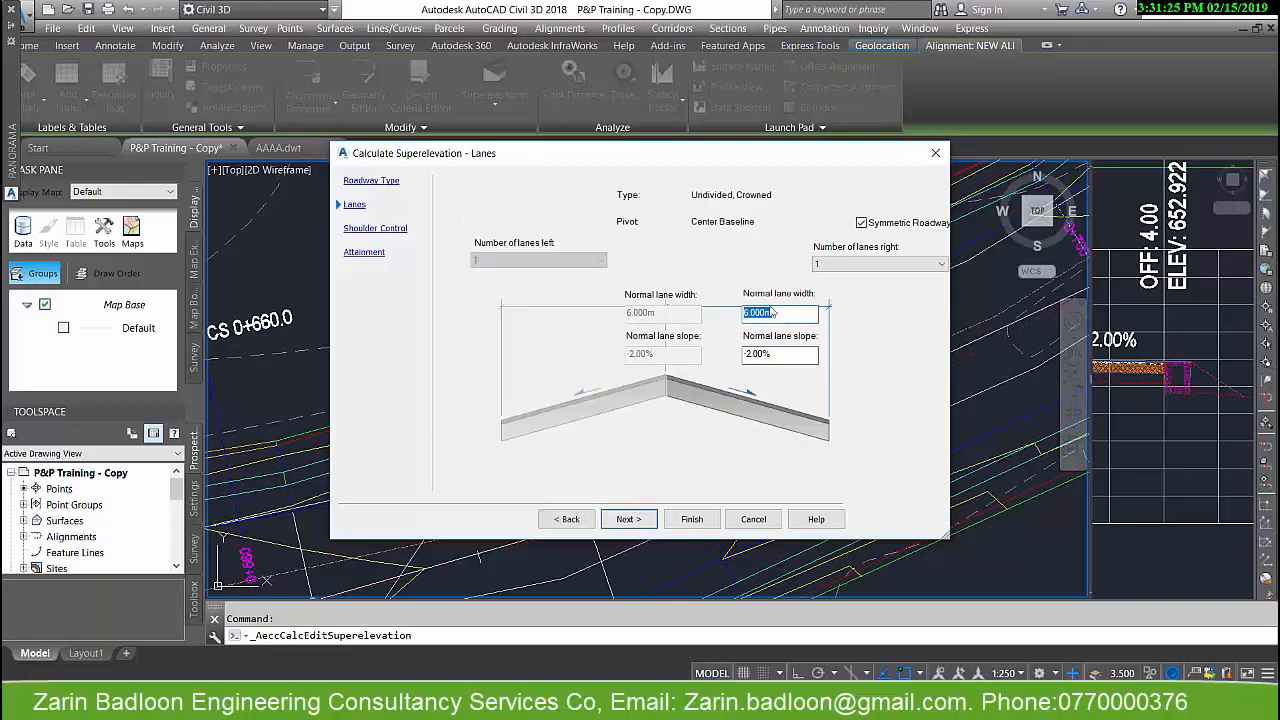
# - Set the normal lane width to 4 m and choose the number of lanes for the symmetric roadway
pyautogui.click(776, 313)
pyautogui.moveTo(776, 313); pyautogui.dragTo(702, 316)
pyautogui.write('4')
pyautogui.click(766, 356)
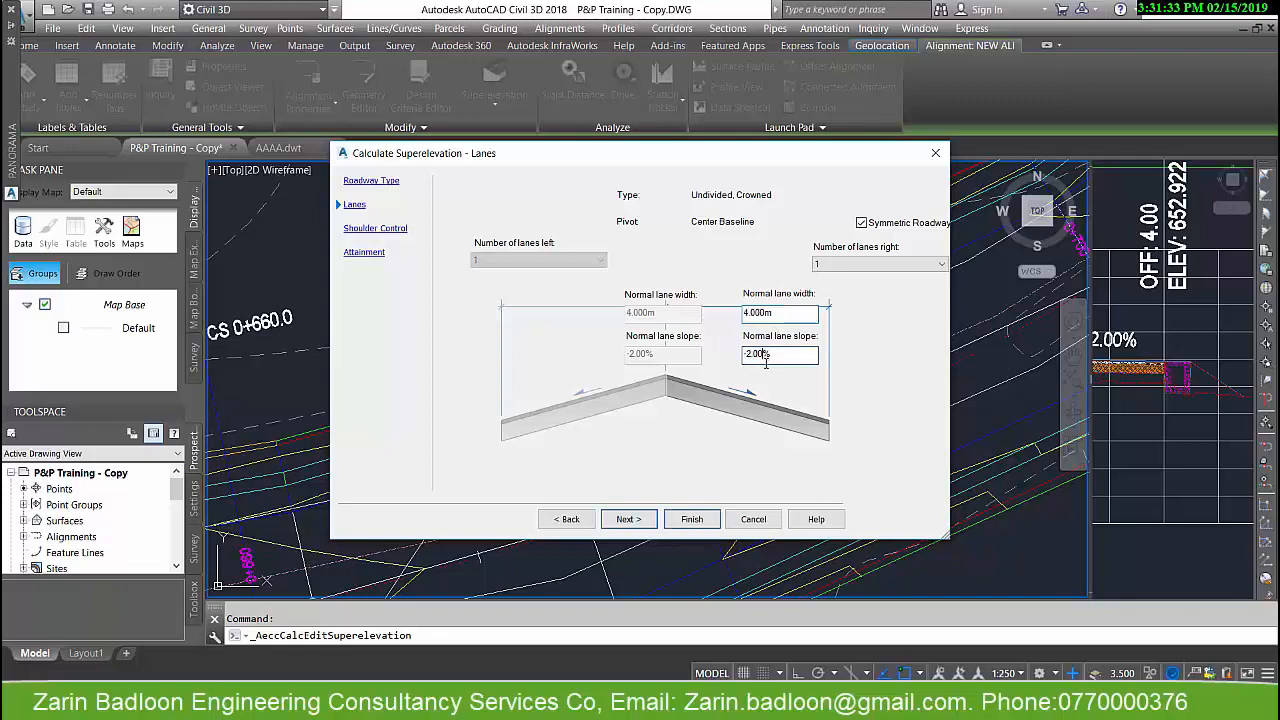
pyautogui.click(842, 264)
pyautogui.click(842, 290)
pyautogui.click(628, 519)
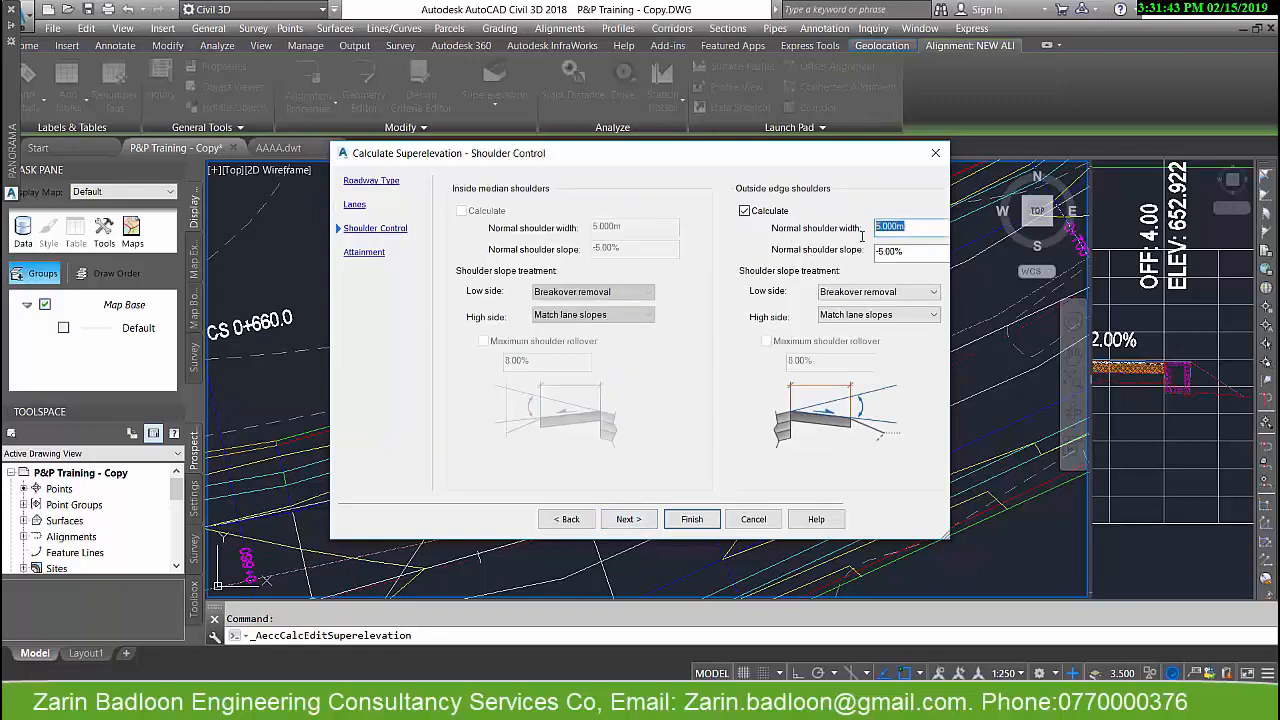
# - Set the outside edge shoulders to a normal width of 1 m and a slope of -4%, and continue to the attainment settings
pyautogui.write('1')
pyautogui.press('Tab')
pyautogui.press('Home')
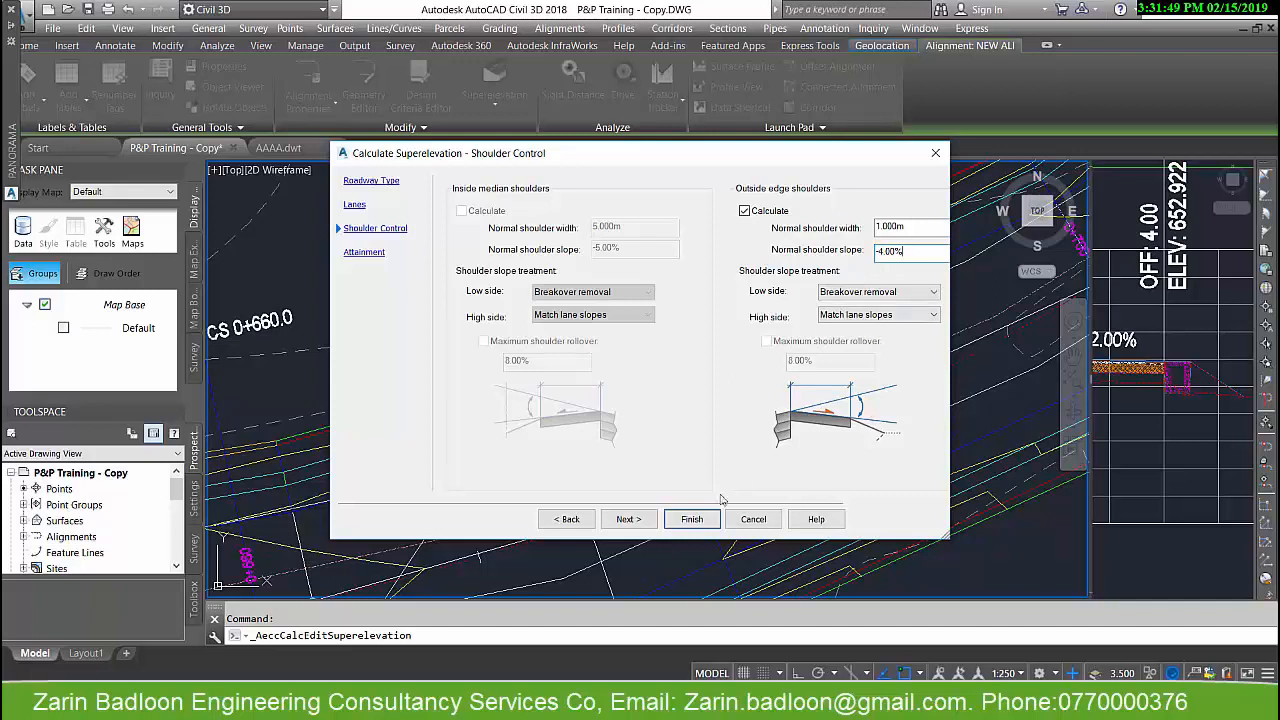
pyautogui.click(646, 521)
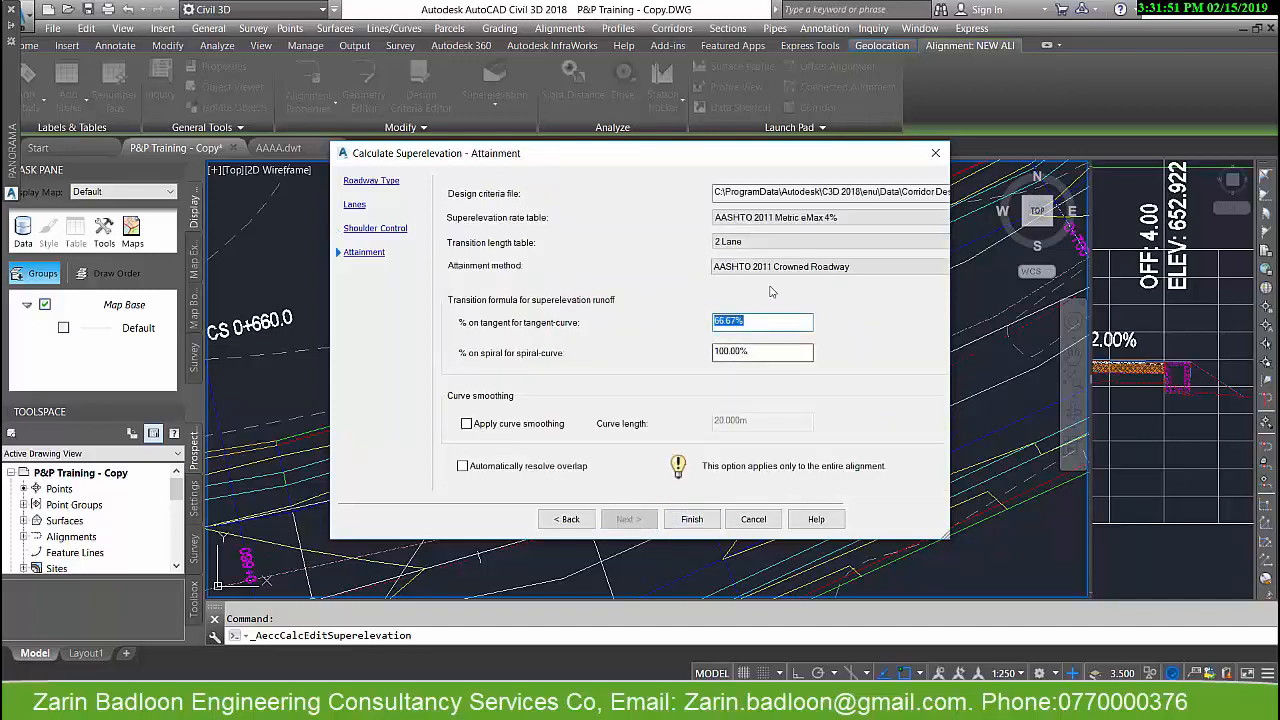
# - Review the design criteria file and the superelevation runoff percentages for tangent-curve and spiral-curve transitions
pyautogui.click(786, 191)
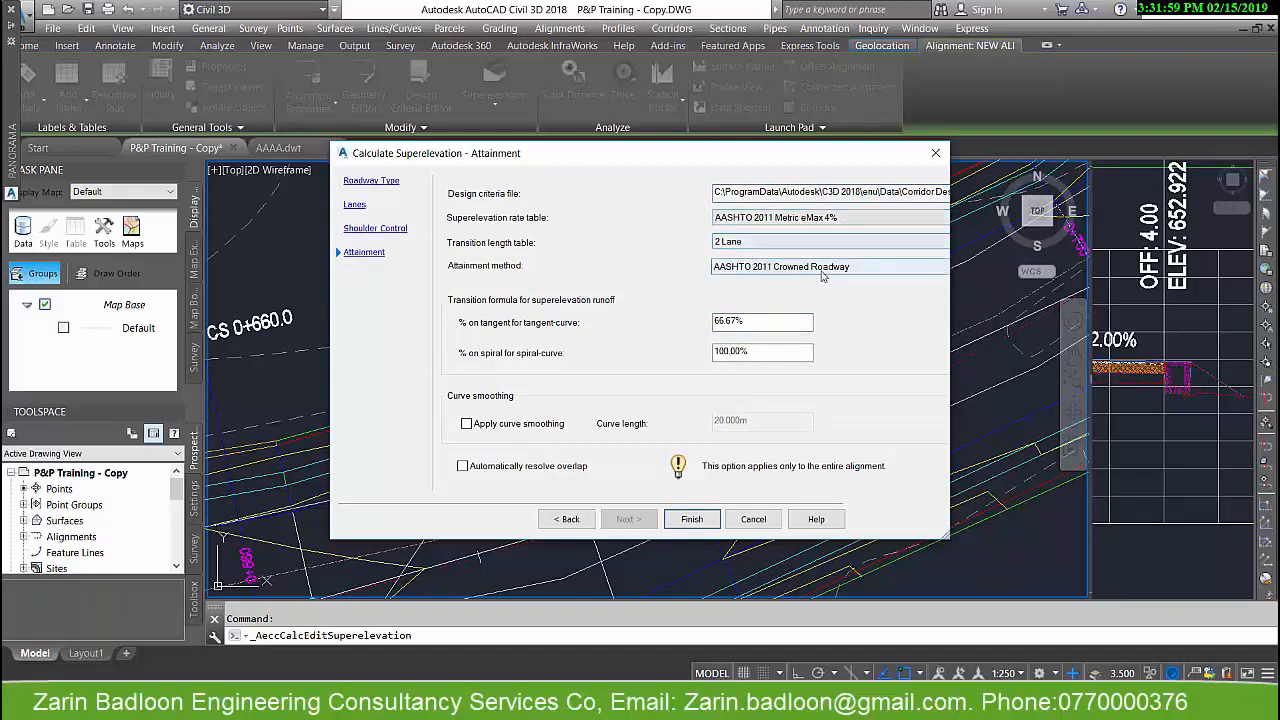
pyautogui.doubleClick(728, 320)
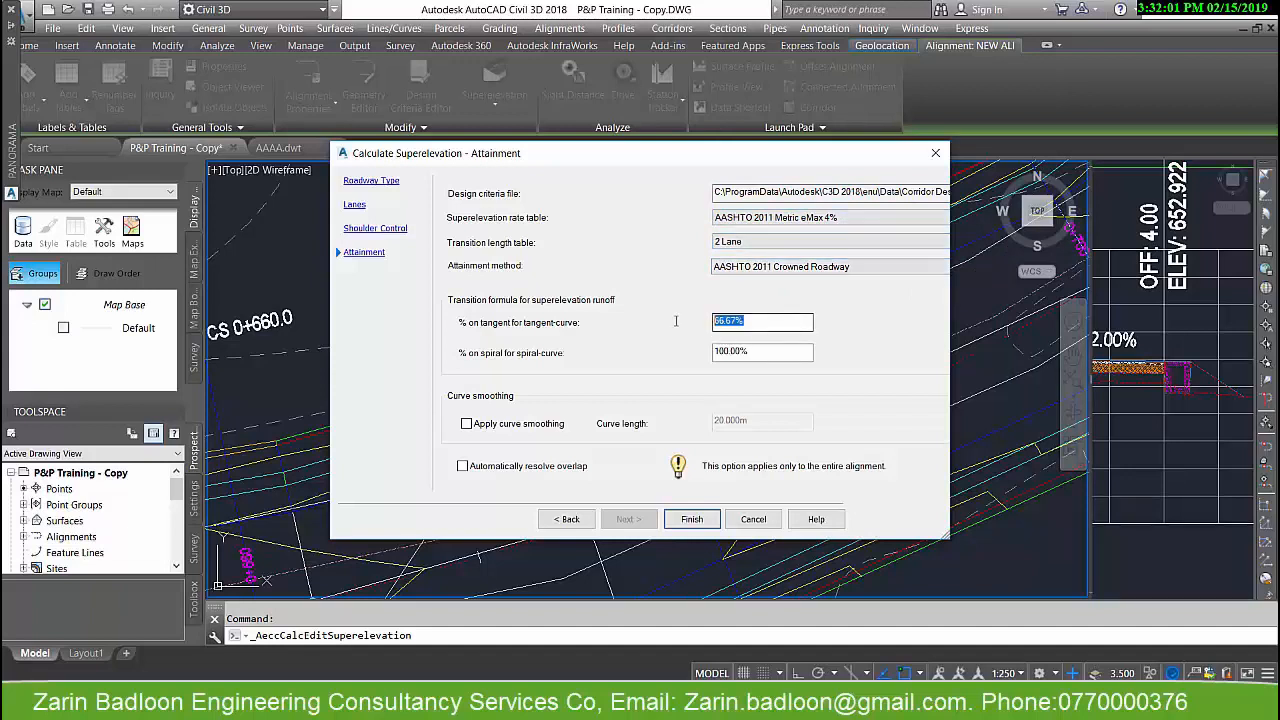
pyautogui.press('Tab')
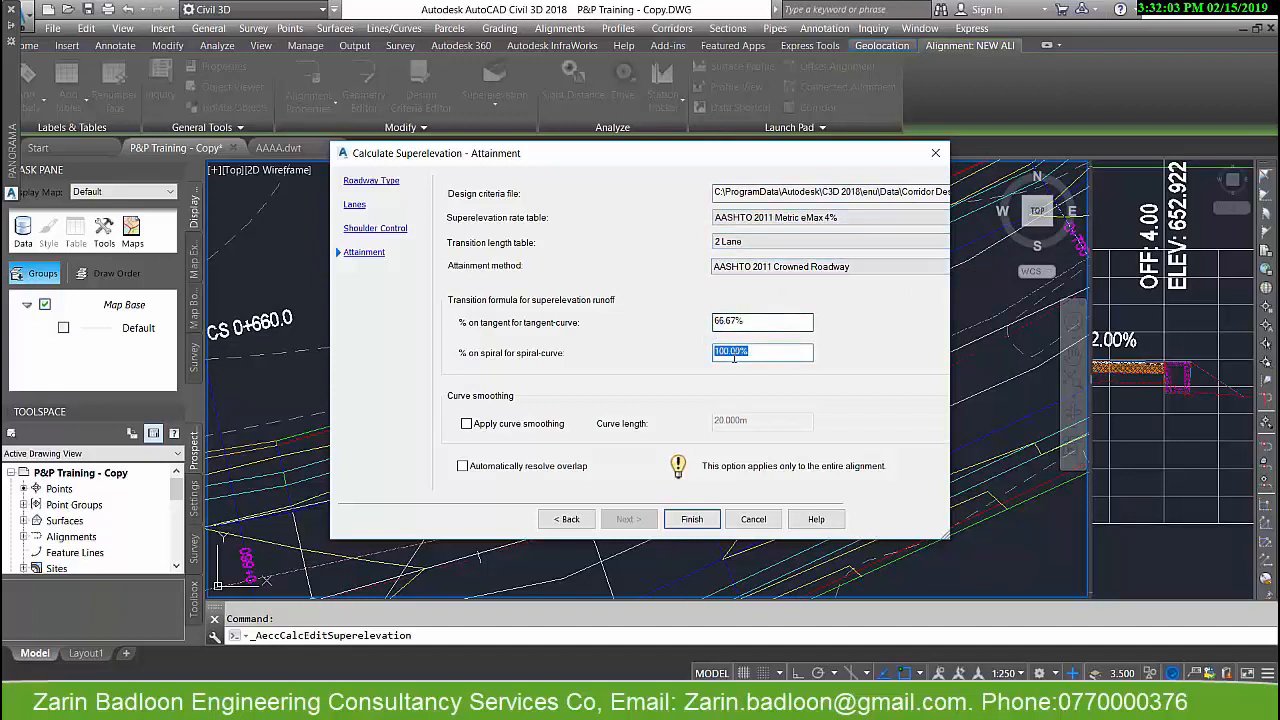
pyautogui.click(734, 356)
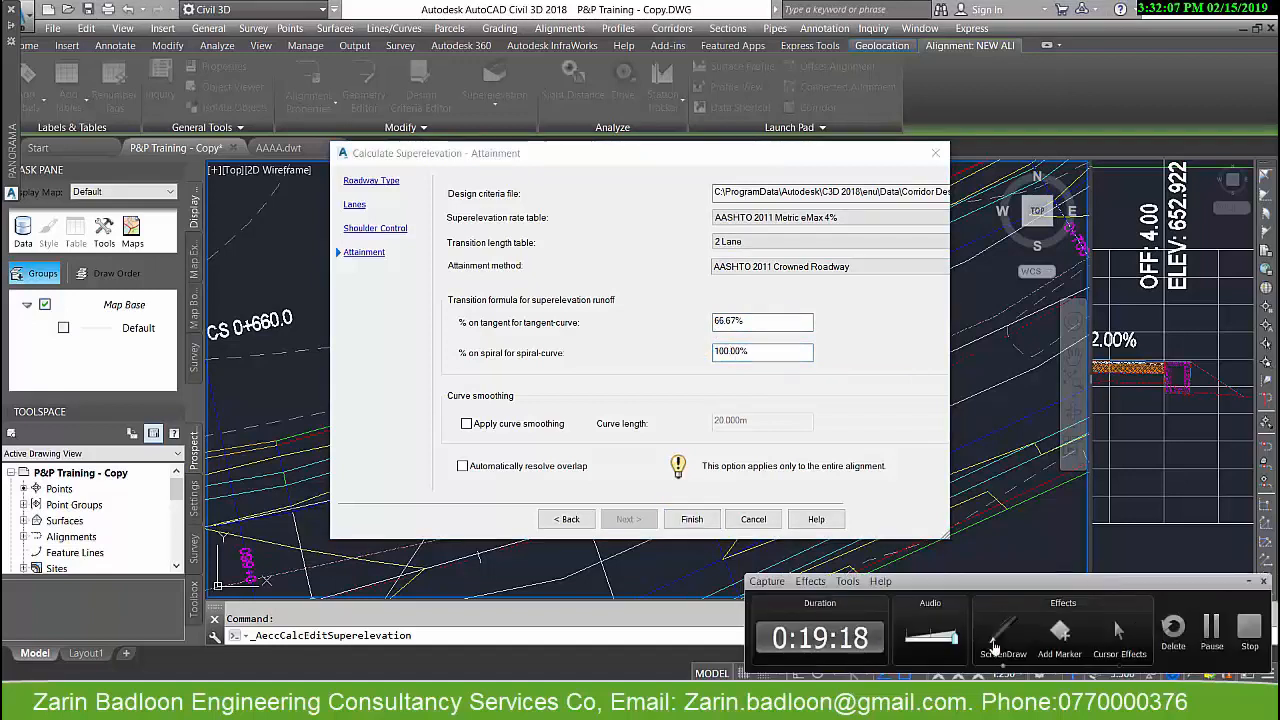
pyautogui.click(1003, 641)
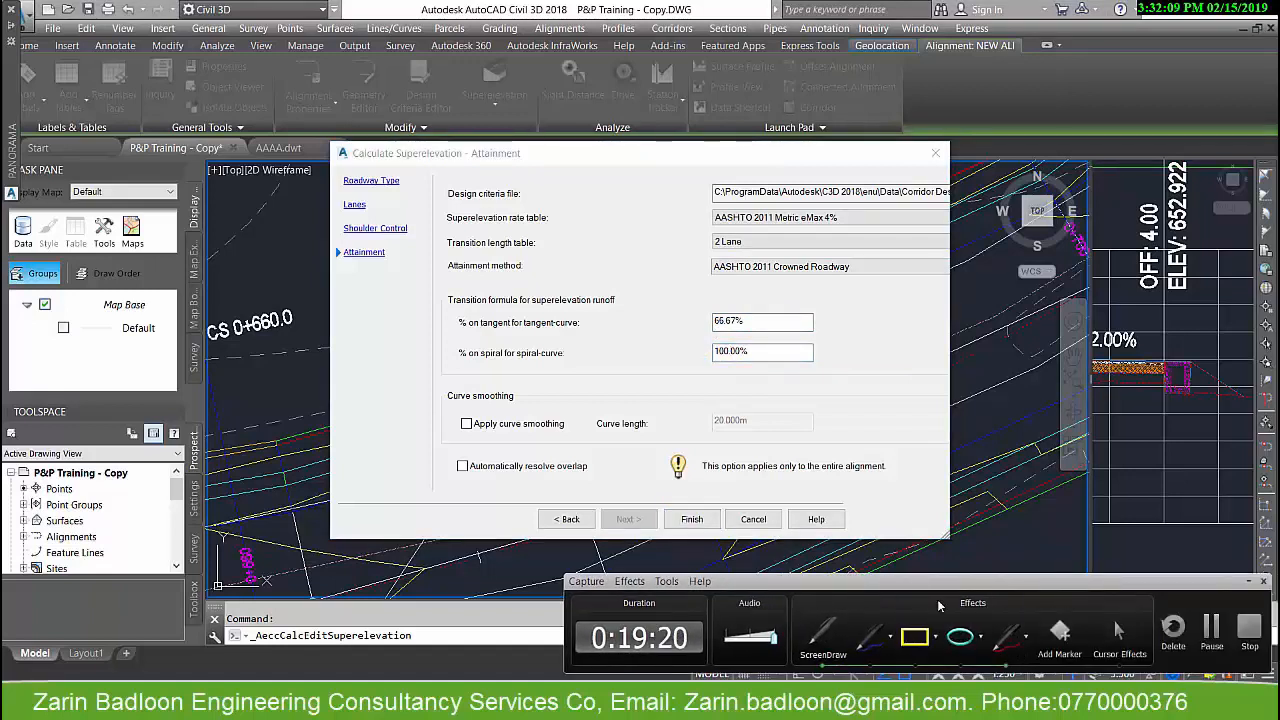
pyautogui.moveTo(332, 479); pyautogui.dragTo(576, 378)
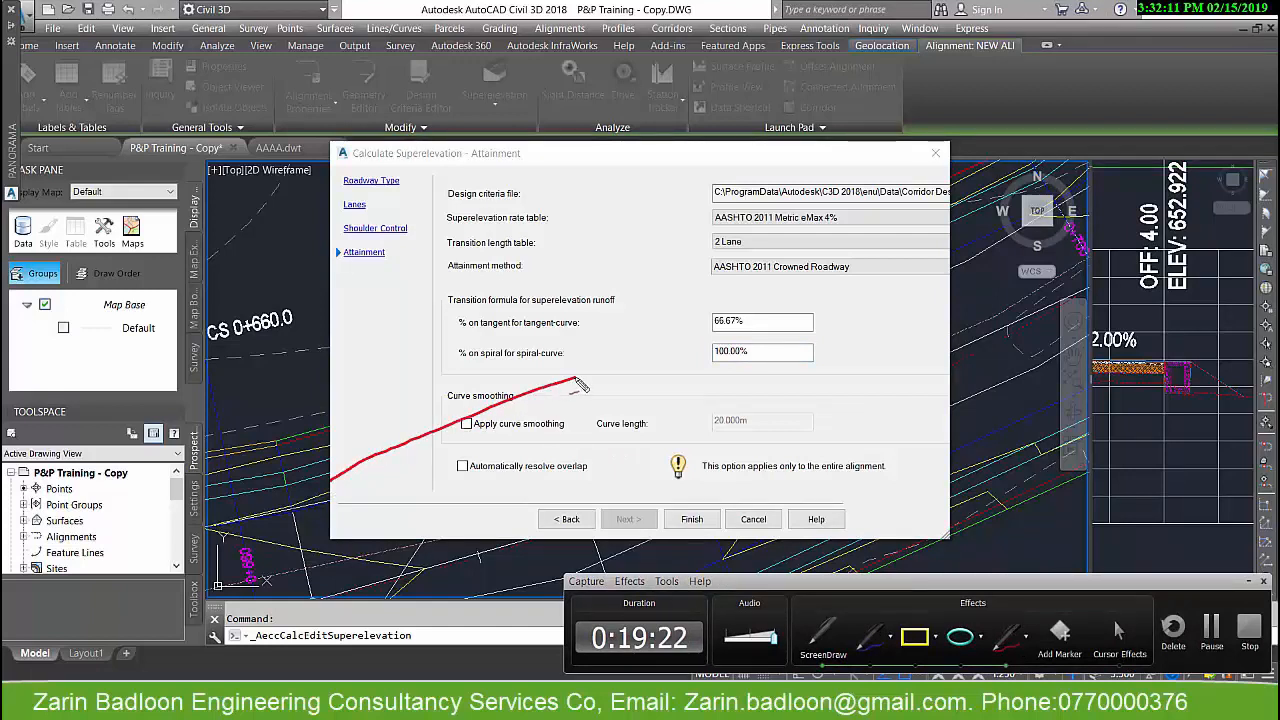
pyautogui.click(1024, 640)
pyautogui.moveTo(1025, 678)
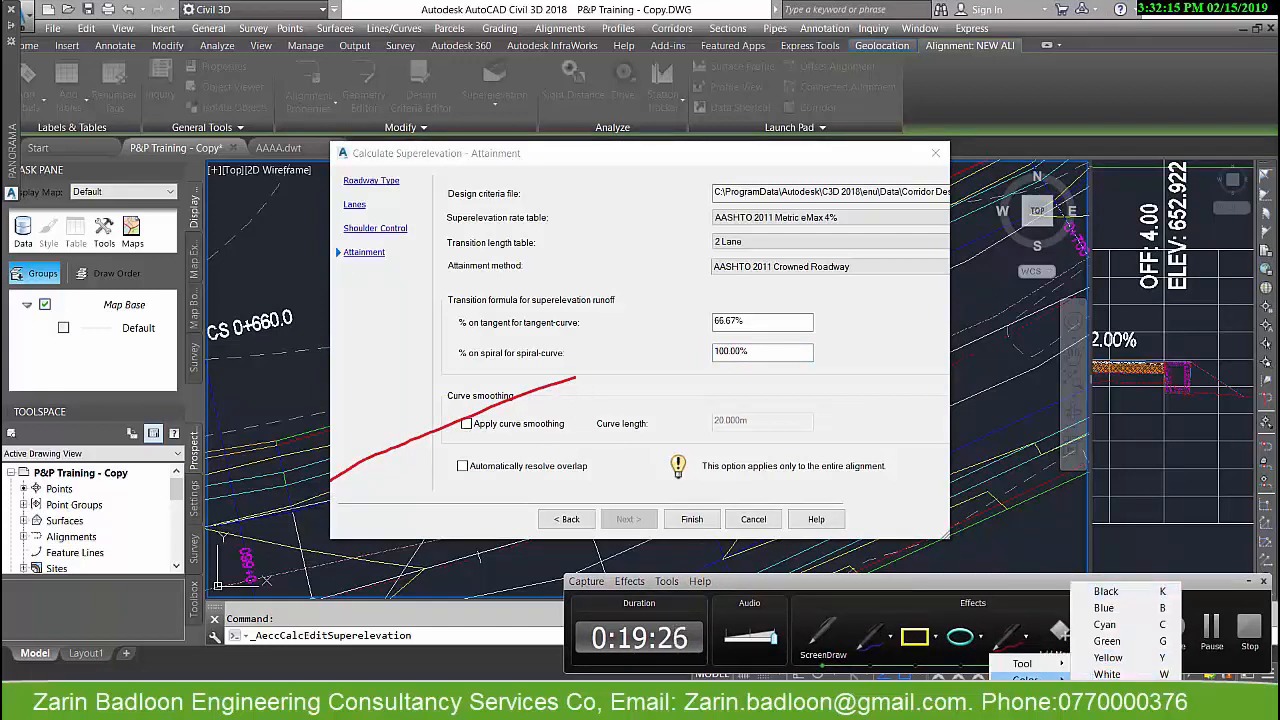
pyautogui.click(1106, 641)
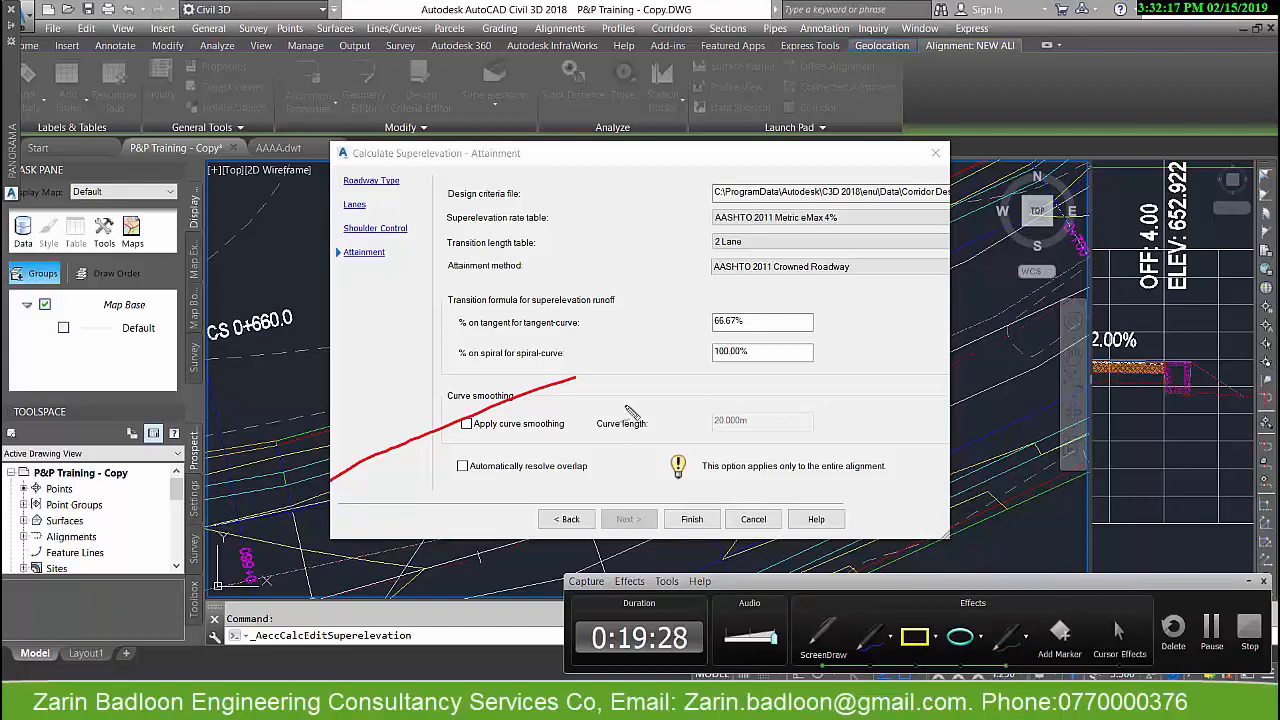
pyautogui.moveTo(580, 378)
pyautogui.mouseDown()
pyautogui.moveTo(662, 381)
pyautogui.moveTo(744, 412)
pyautogui.mouseUp()
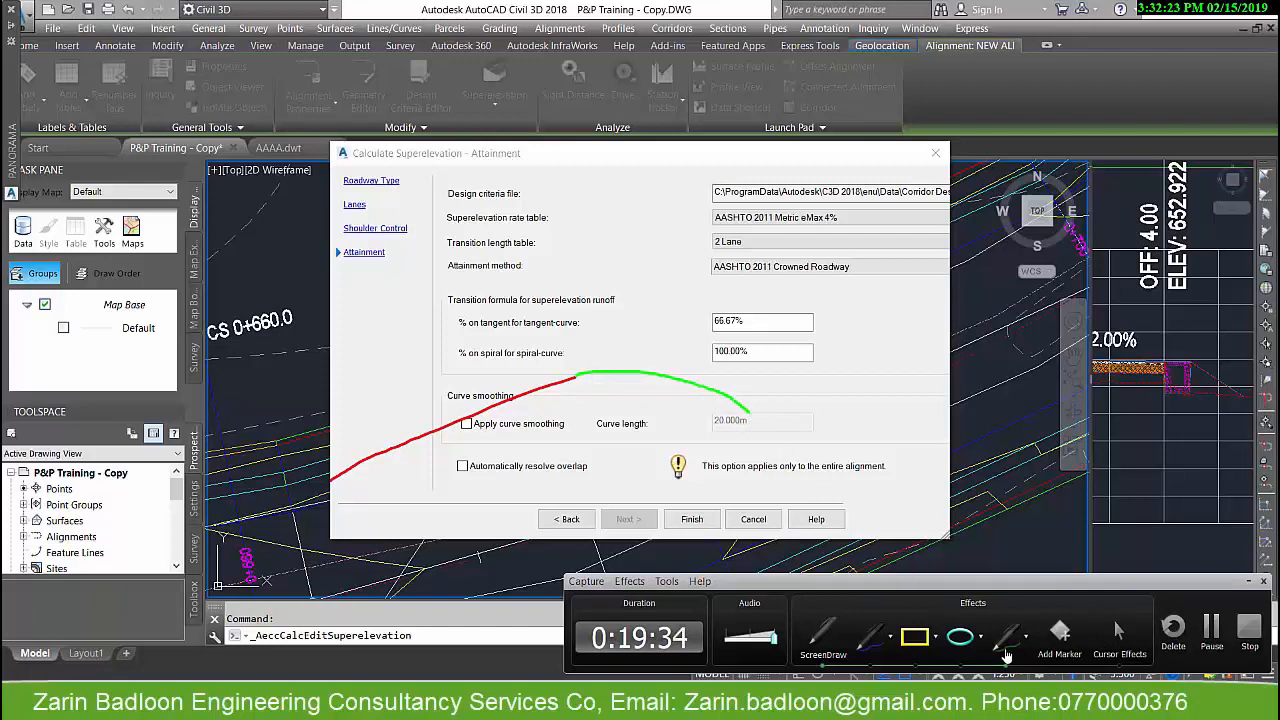
pyautogui.click(1024, 640)
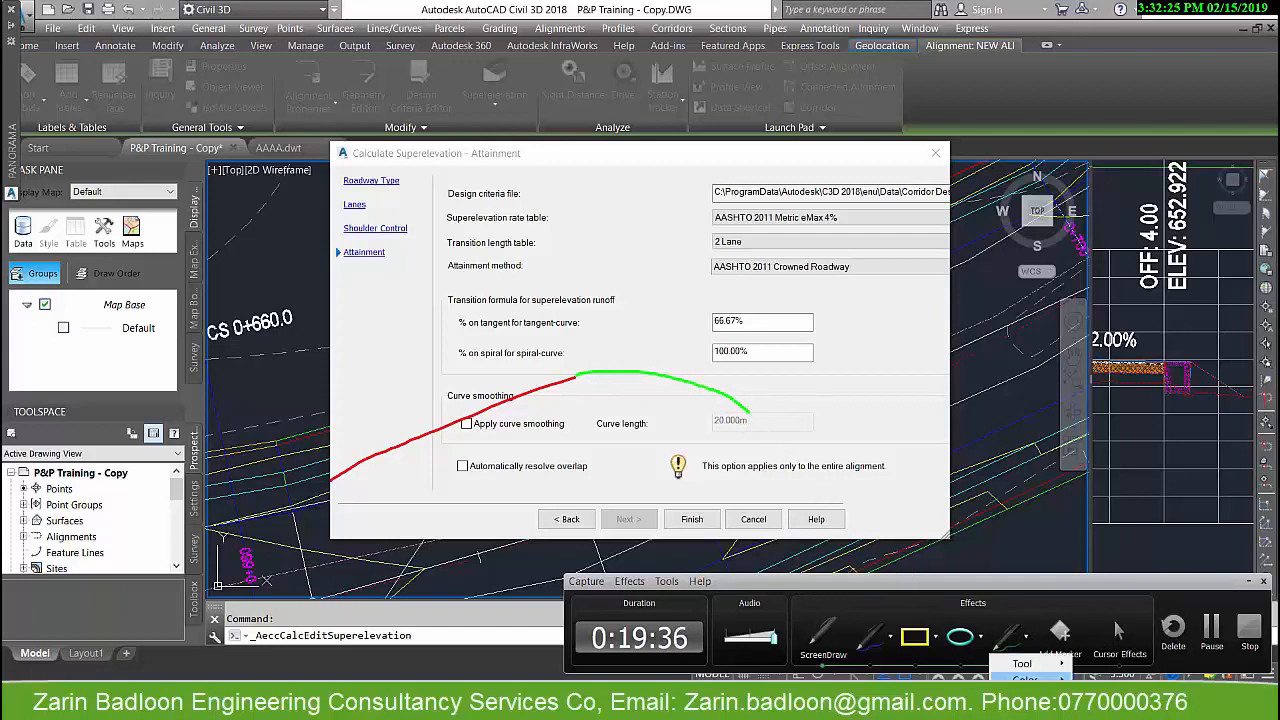
pyautogui.moveTo(1026, 680)
pyautogui.click(1095, 702)
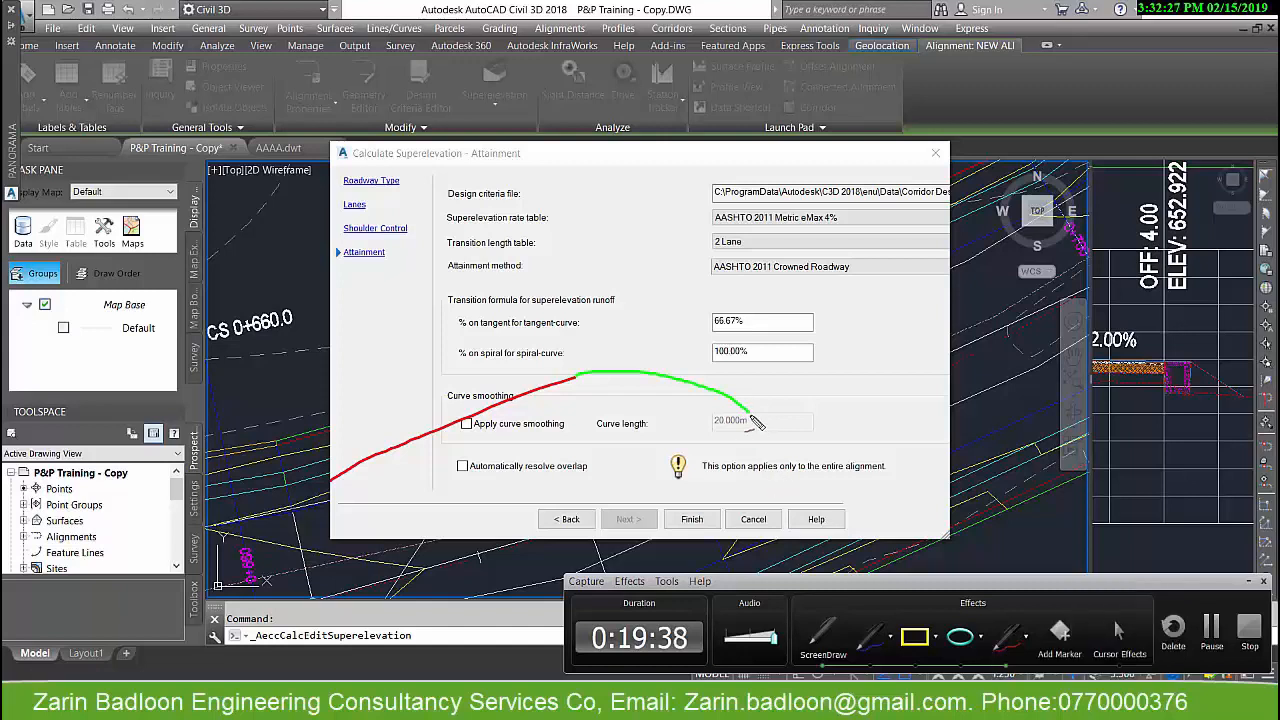
pyautogui.moveTo(752, 416); pyautogui.dragTo(882, 532)
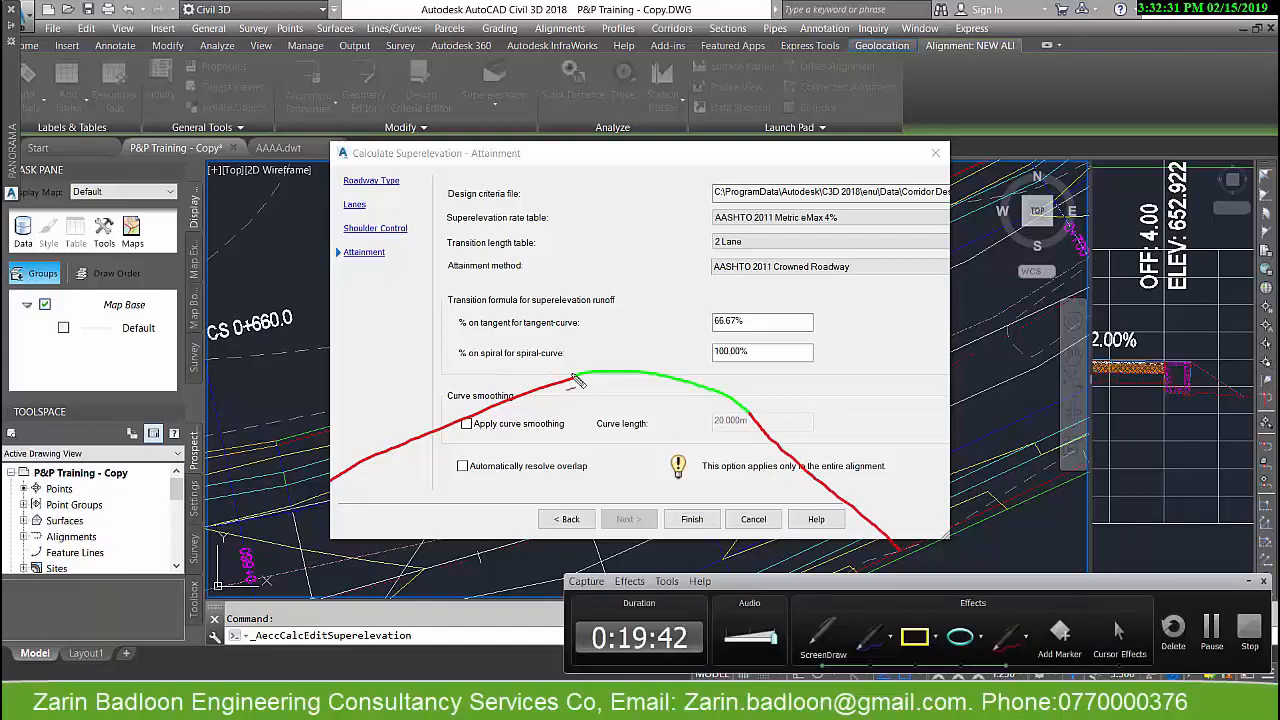
pyautogui.moveTo(575, 379); pyautogui.dragTo(561, 352)
pyautogui.moveTo(750, 412); pyautogui.dragTo(782, 390)
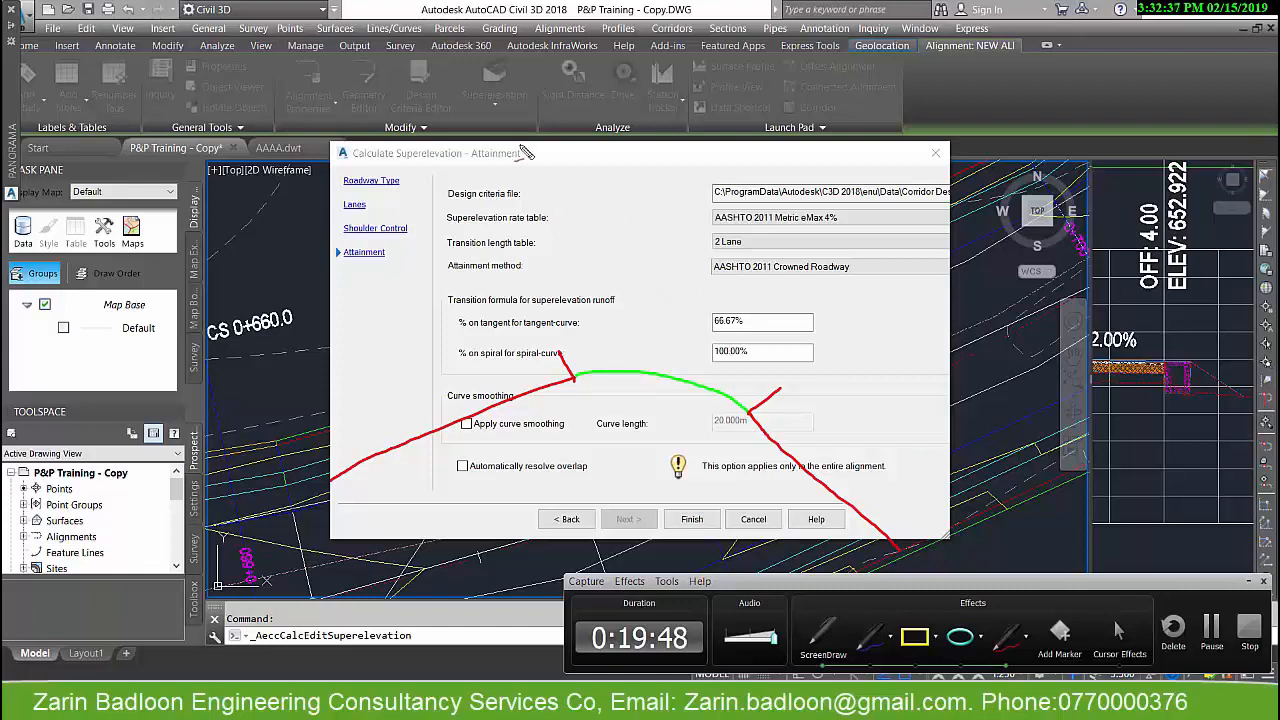
pyautogui.moveTo(401, 177)
pyautogui.mouseDown()
pyautogui.moveTo(409, 219)
pyautogui.moveTo(591, 262)
pyautogui.moveTo(411, 178)
pyautogui.moveTo(725, 133)
pyautogui.moveTo(962, 195)
pyautogui.moveTo(1010, 314)
pyautogui.moveTo(776, 250)
pyautogui.moveTo(590, 262)
pyautogui.mouseUp()
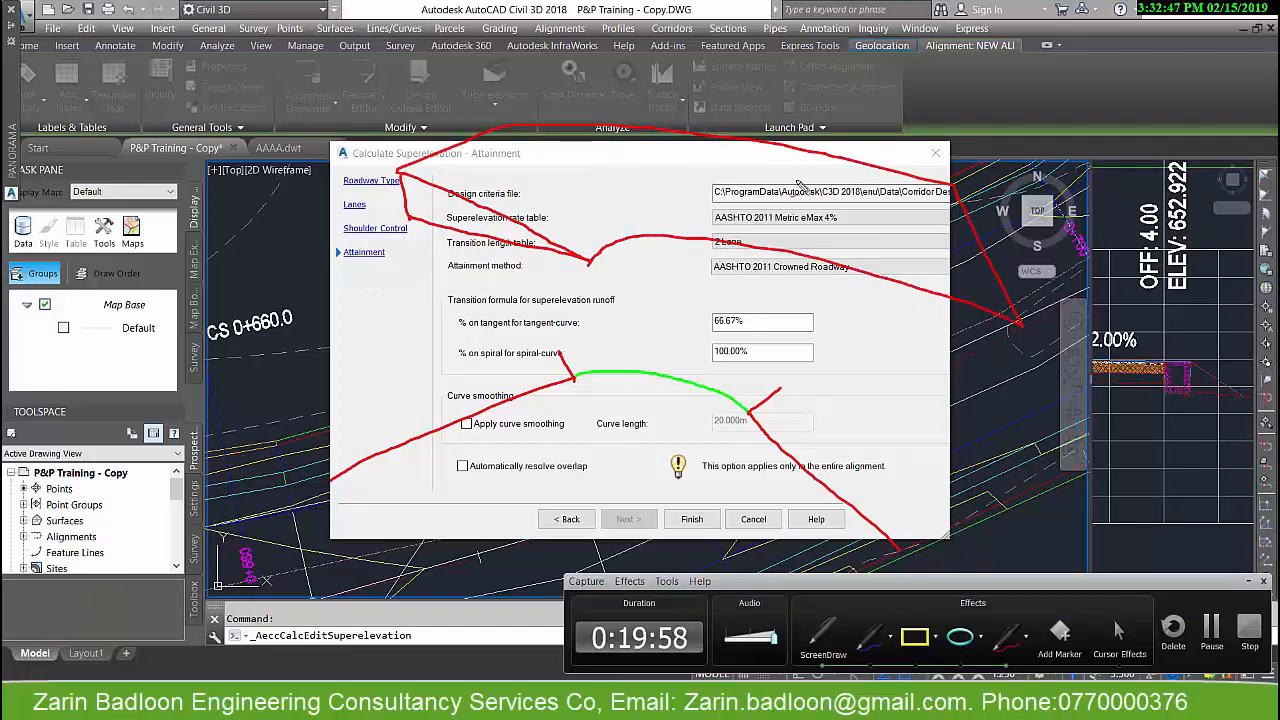
pyautogui.moveTo(954, 190)
pyautogui.mouseDown()
pyautogui.moveTo(930, 222)
pyautogui.moveTo(740, 182)
pyautogui.moveTo(597, 173)
pyautogui.moveTo(482, 190)
pyautogui.moveTo(414, 218)
pyautogui.mouseUp()
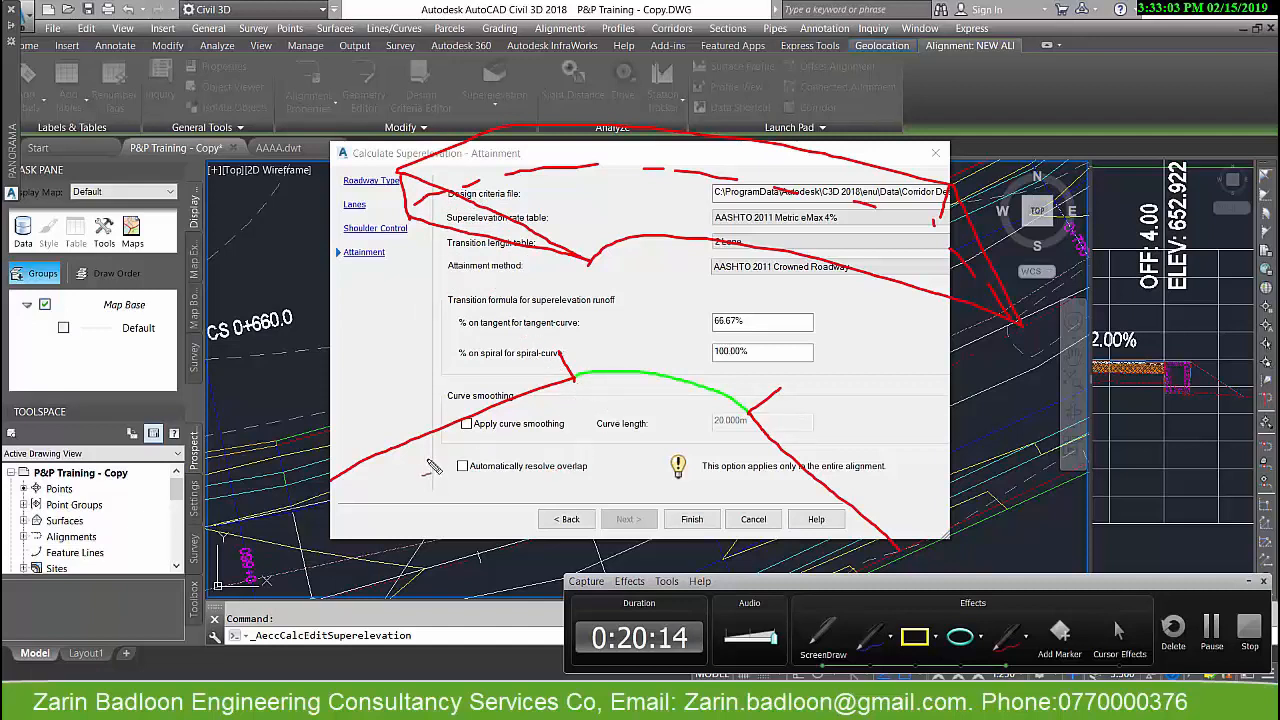
pyautogui.moveTo(437, 430); pyautogui.dragTo(368, 386)
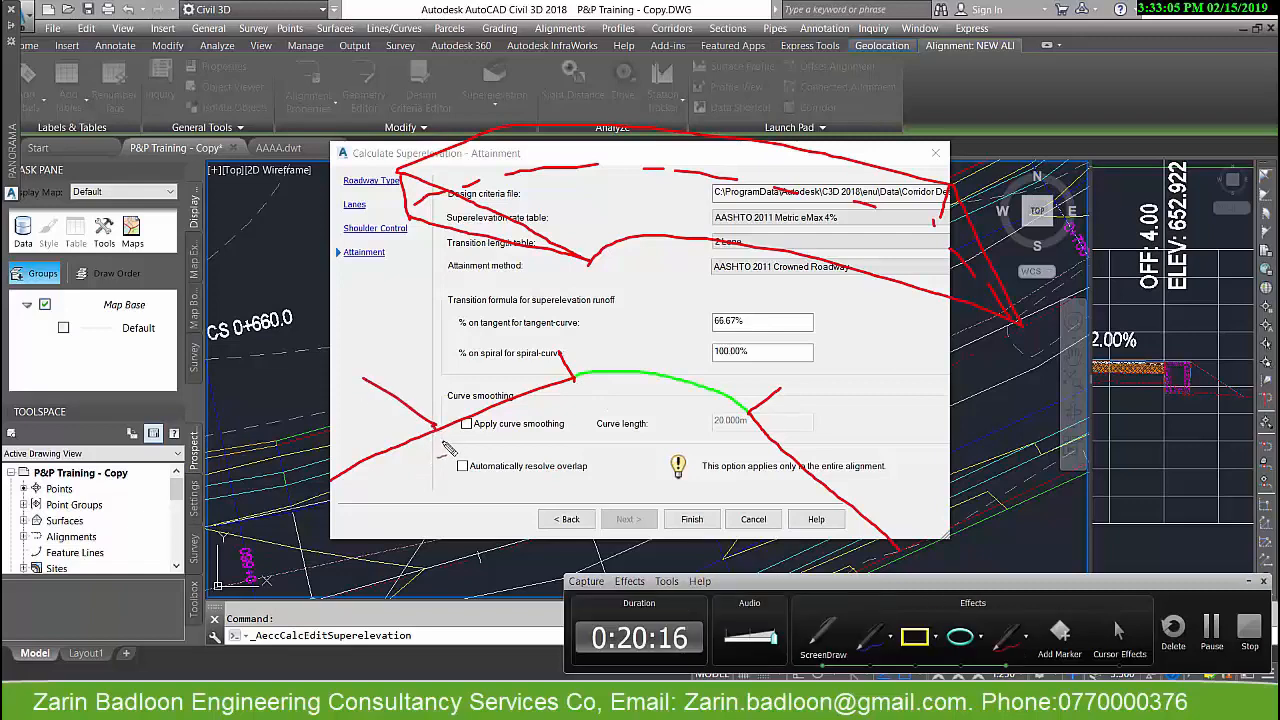
pyautogui.moveTo(437, 430)
pyautogui.mouseDown()
pyautogui.moveTo(462, 493)
pyautogui.moveTo(395, 400)
pyautogui.mouseUp()
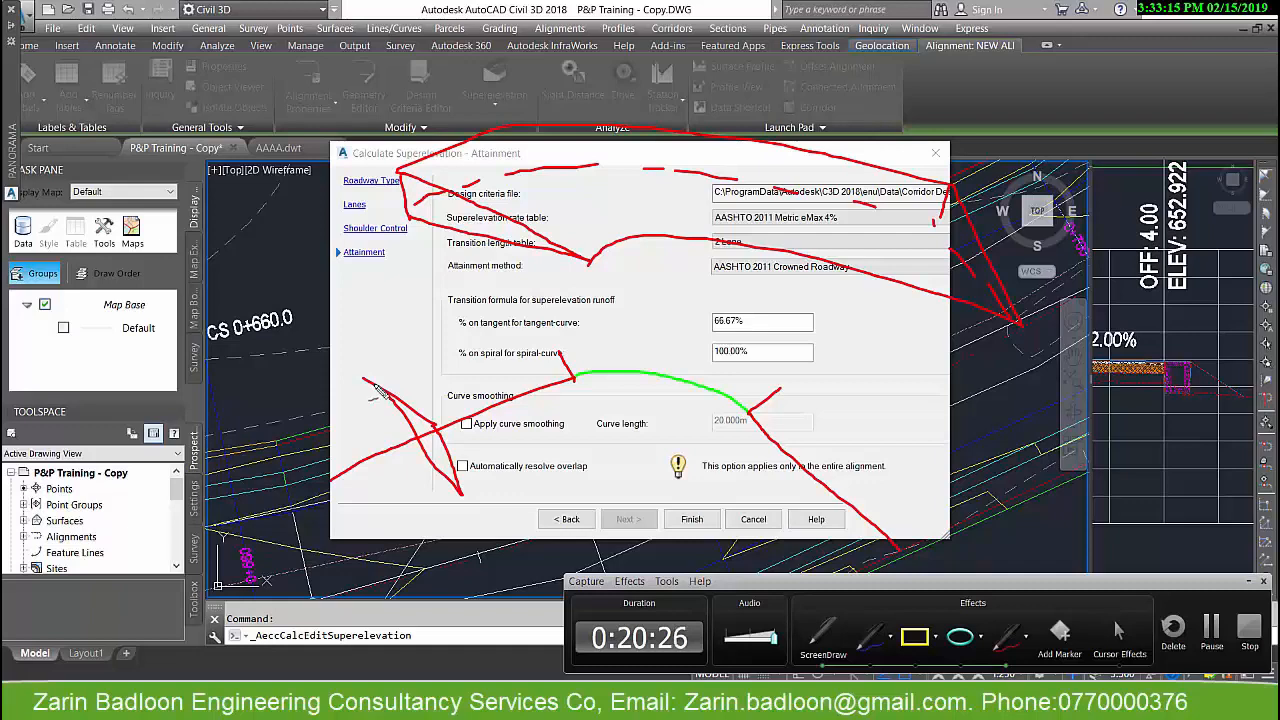
pyautogui.moveTo(641, 290); pyautogui.dragTo(657, 329)
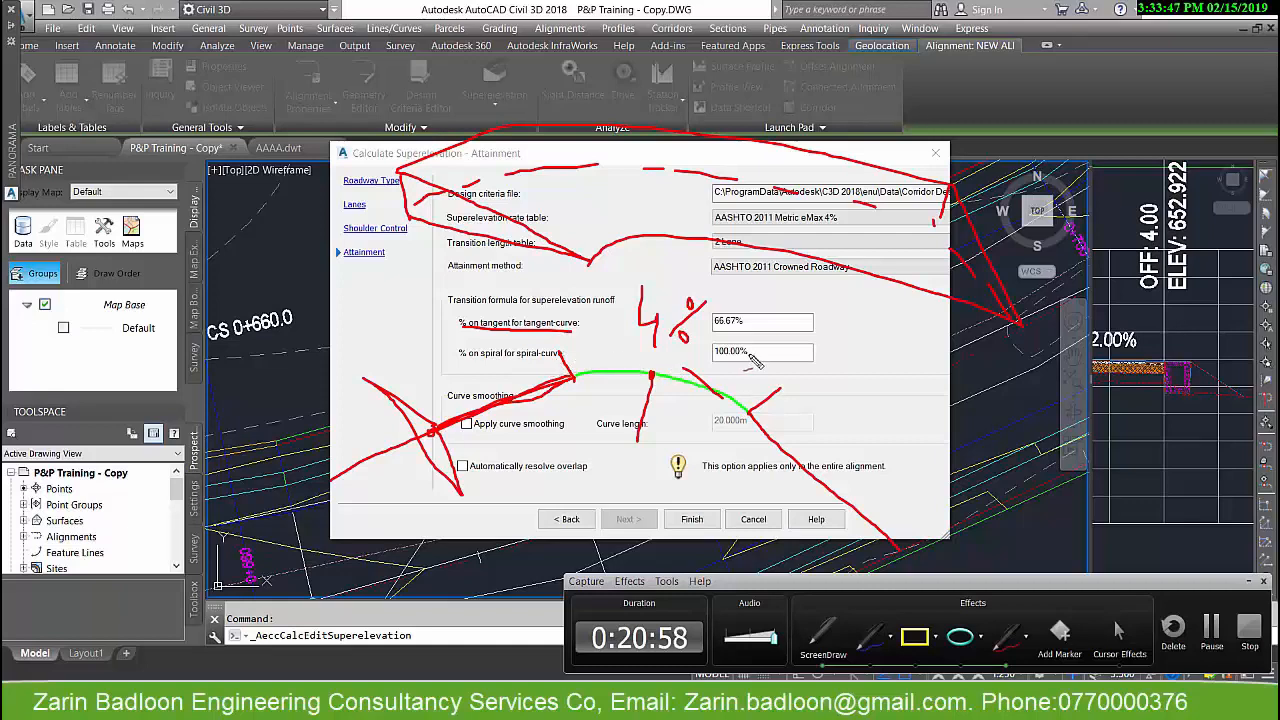
pyautogui.moveTo(582, 380); pyautogui.dragTo(651, 378)
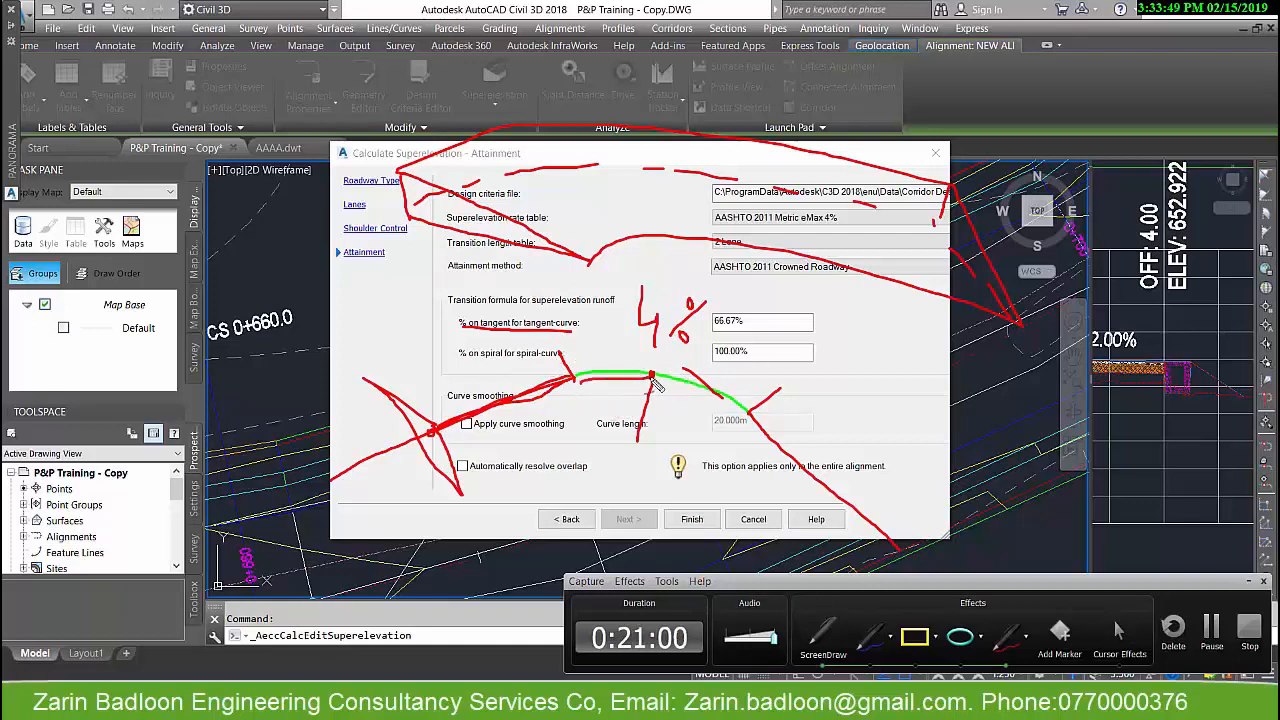
pyautogui.press('Escape')
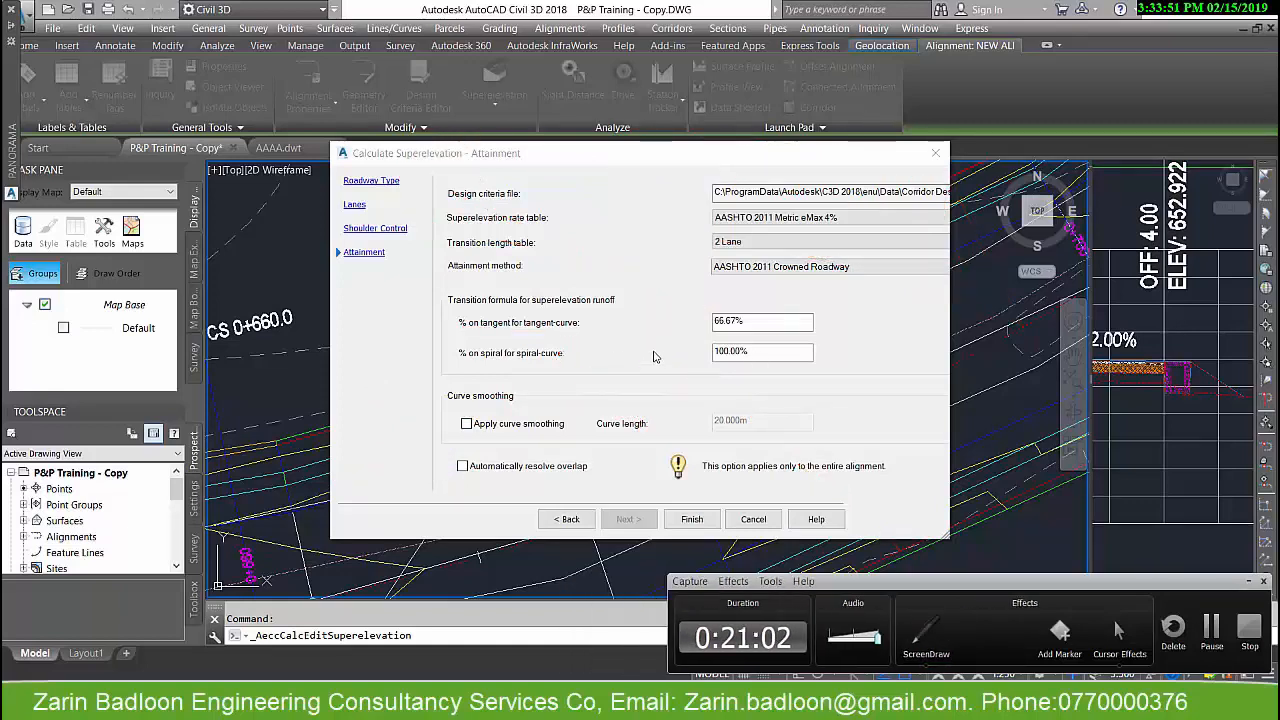
pyautogui.moveTo(964, 585); pyautogui.dragTo(958, 635)
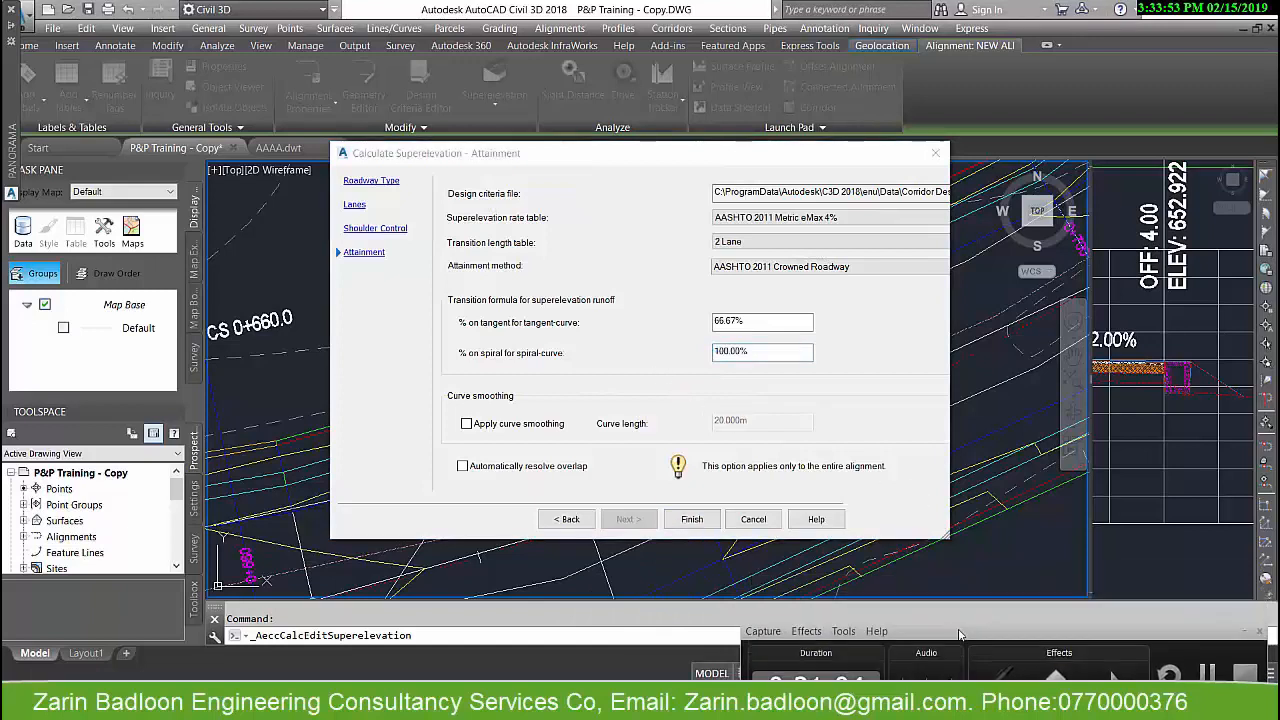
# - Apply curve smoothing with a 20 m curve length in the attainment settings and finish the superelevation calculation
pyautogui.click(746, 518)
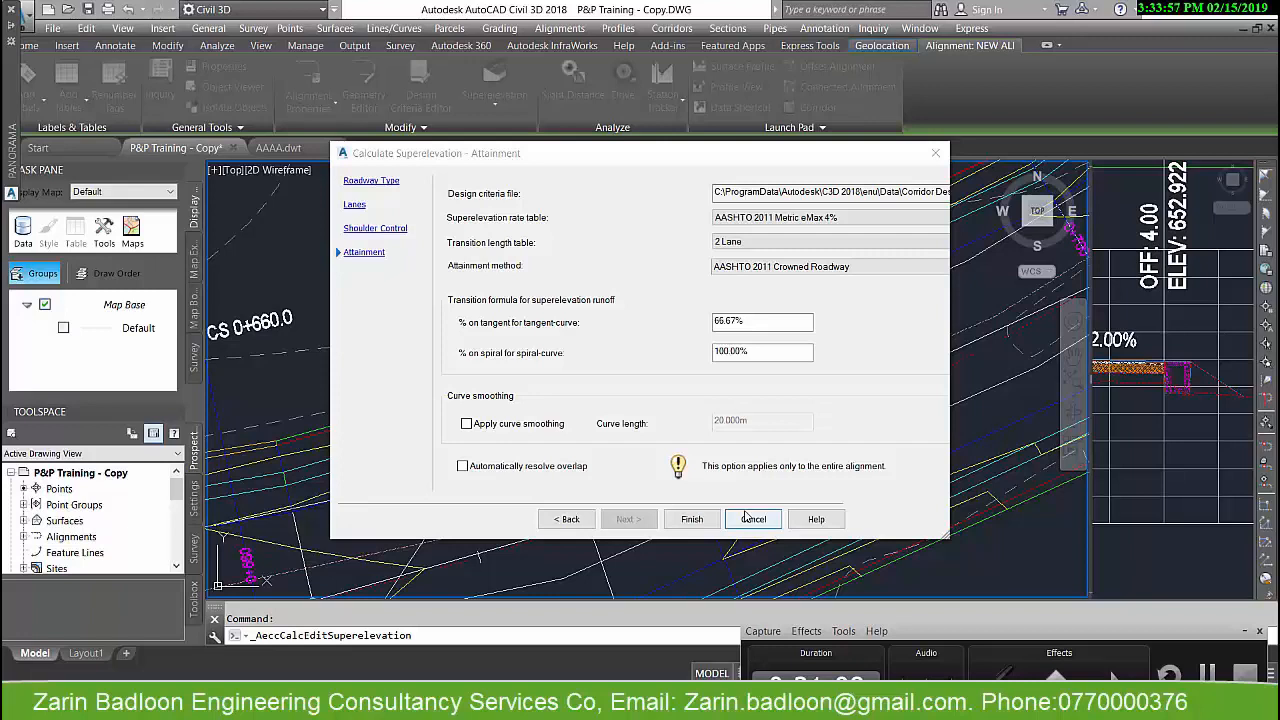
pyautogui.click(505, 428)
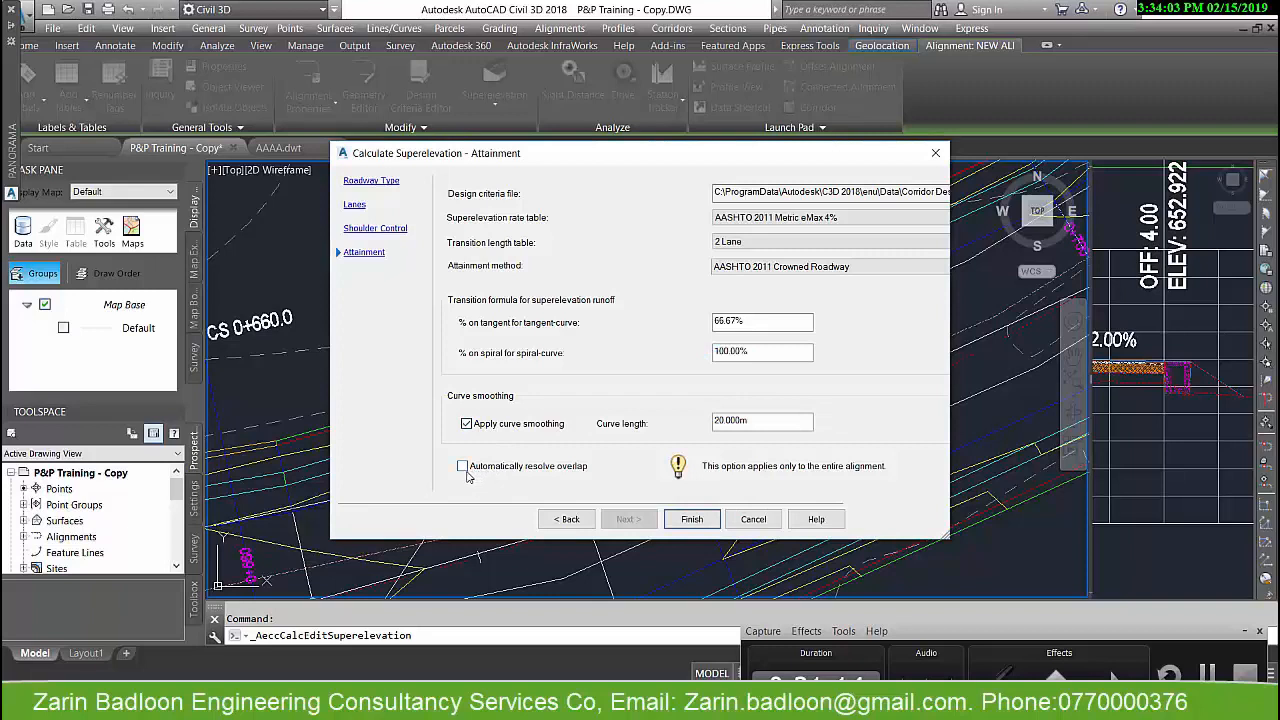
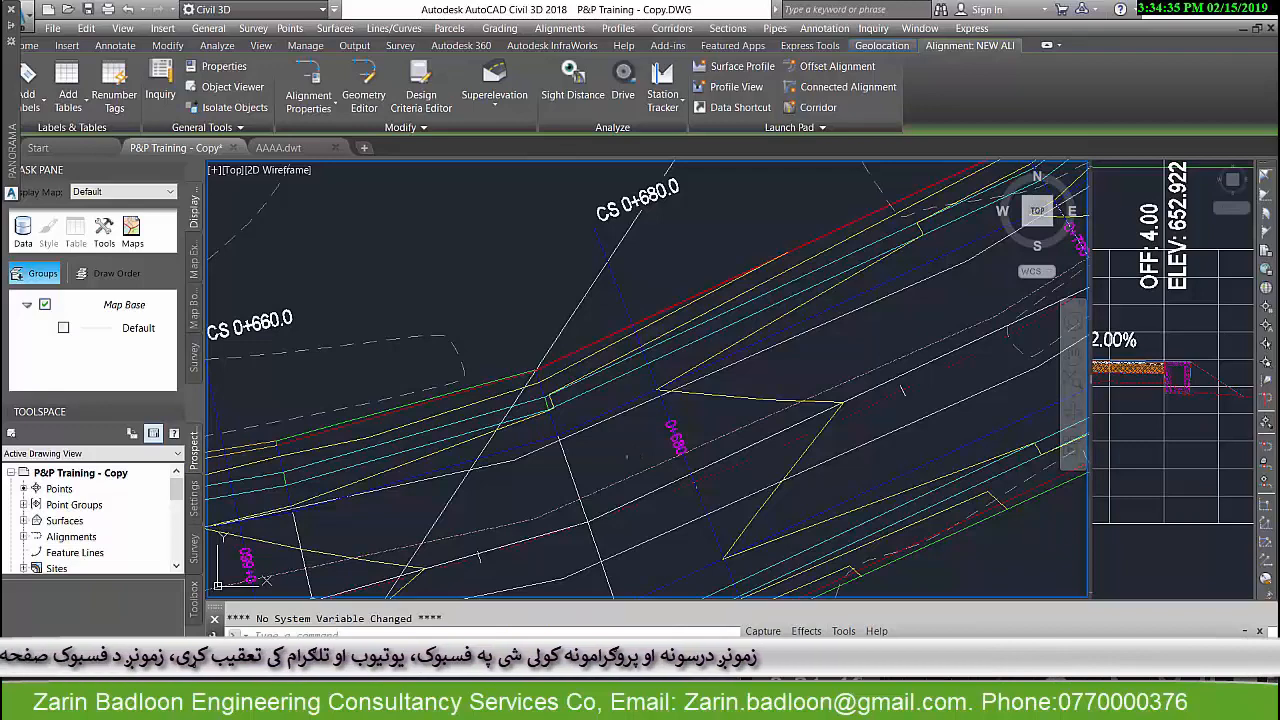
# - Add Superelevation Critical Points labels in the Critical Points style to the NEW ALI alignment's label set and apply it
pyautogui.click(578, 413)
pyautogui.scroll(-4, 578, 413)
pyautogui.scroll(-2, 580, 340)
pyautogui.scroll(5, 580, 340)
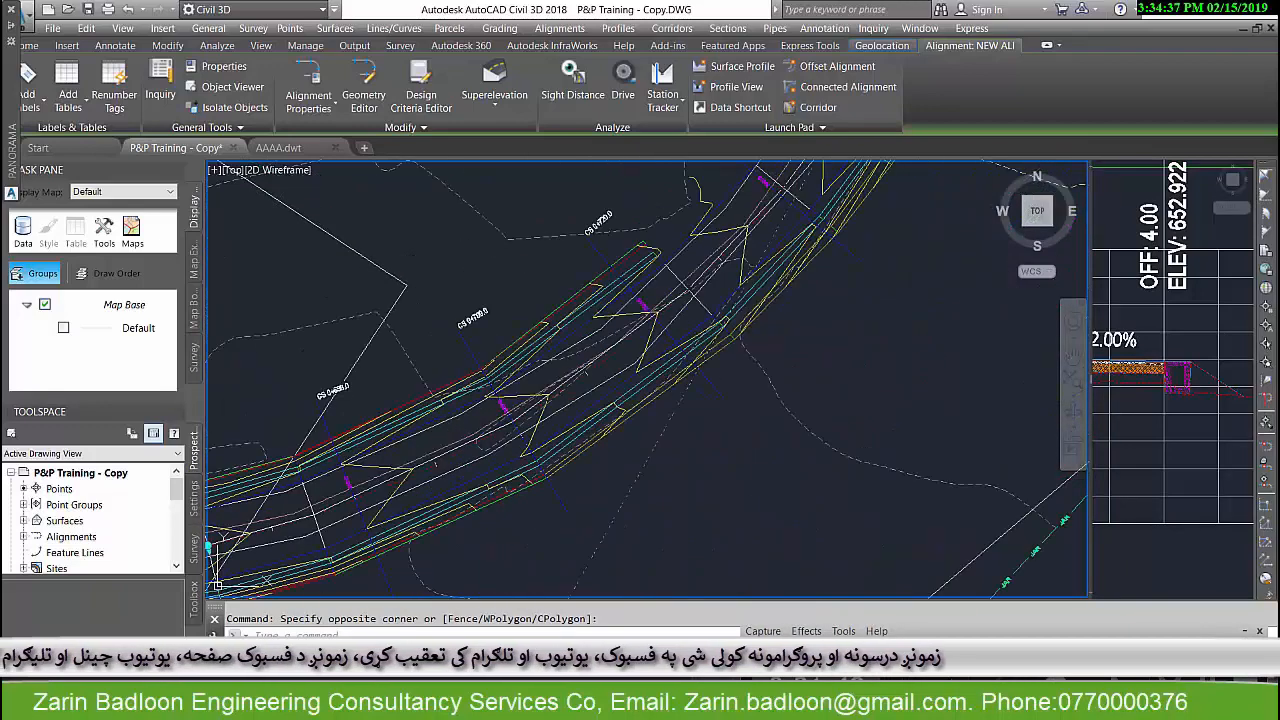
pyautogui.rightClick(585, 335)
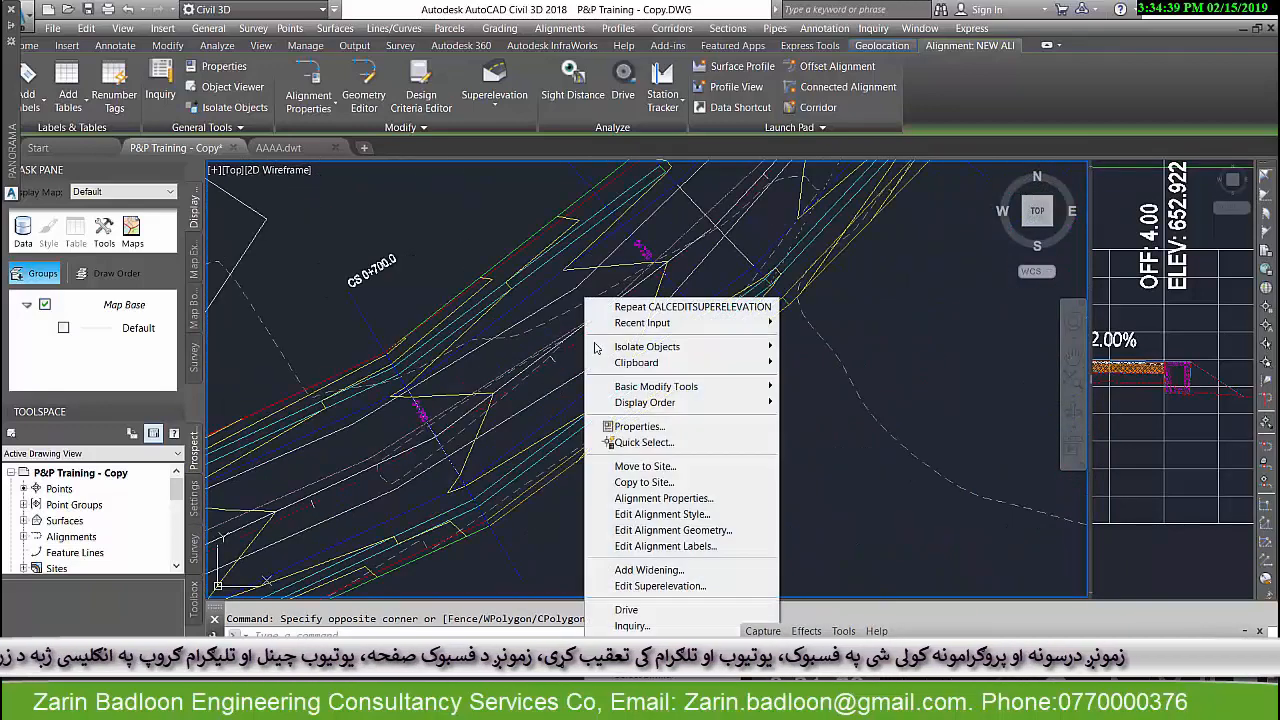
pyautogui.click(657, 547)
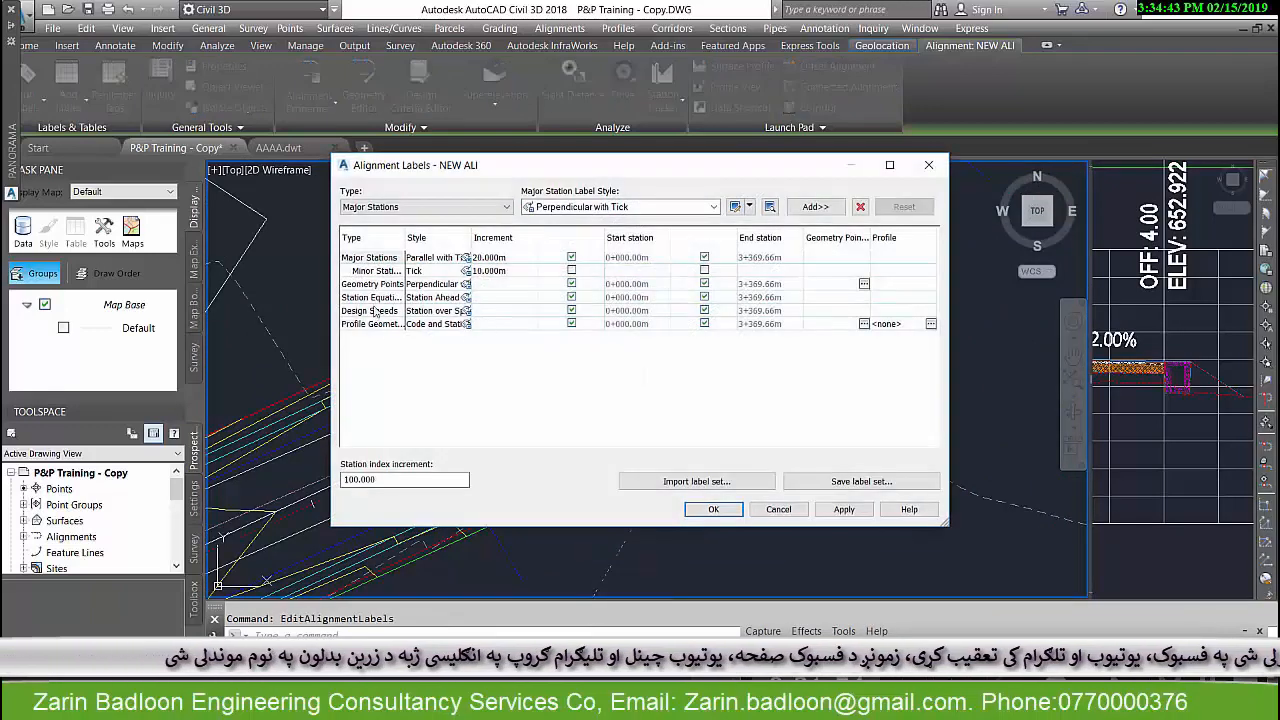
pyautogui.click(400, 208)
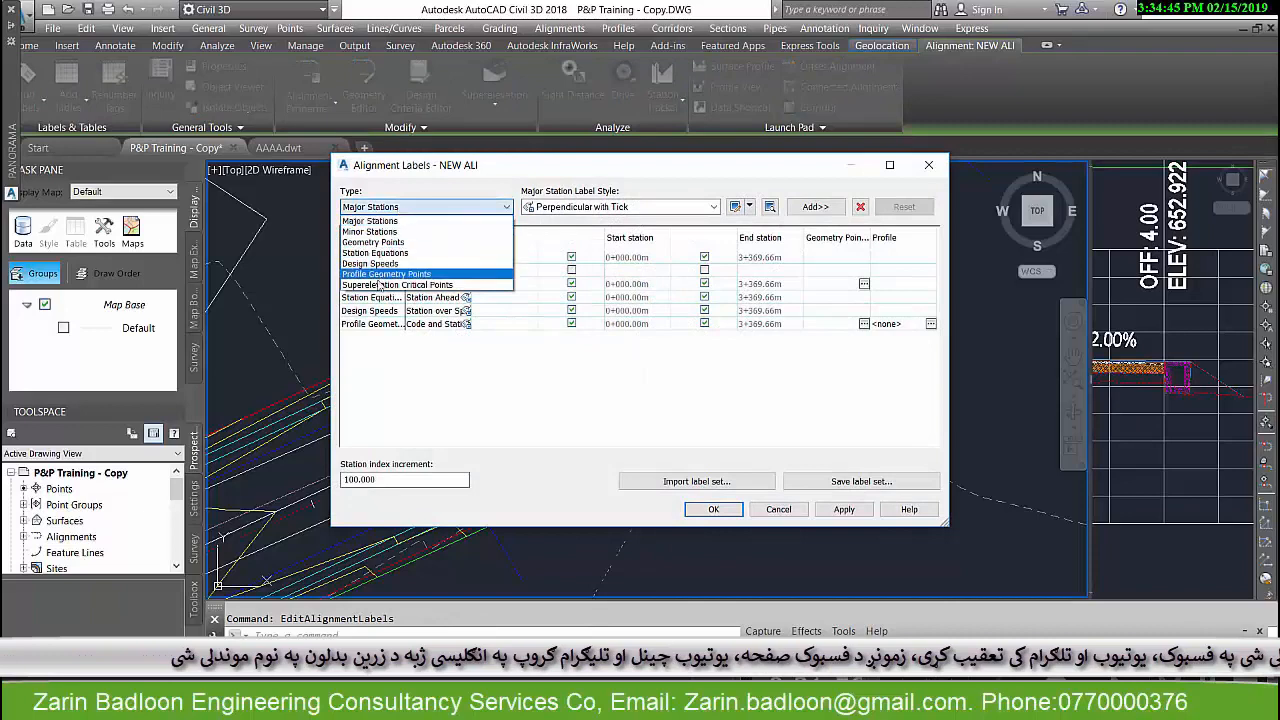
pyautogui.click(400, 288)
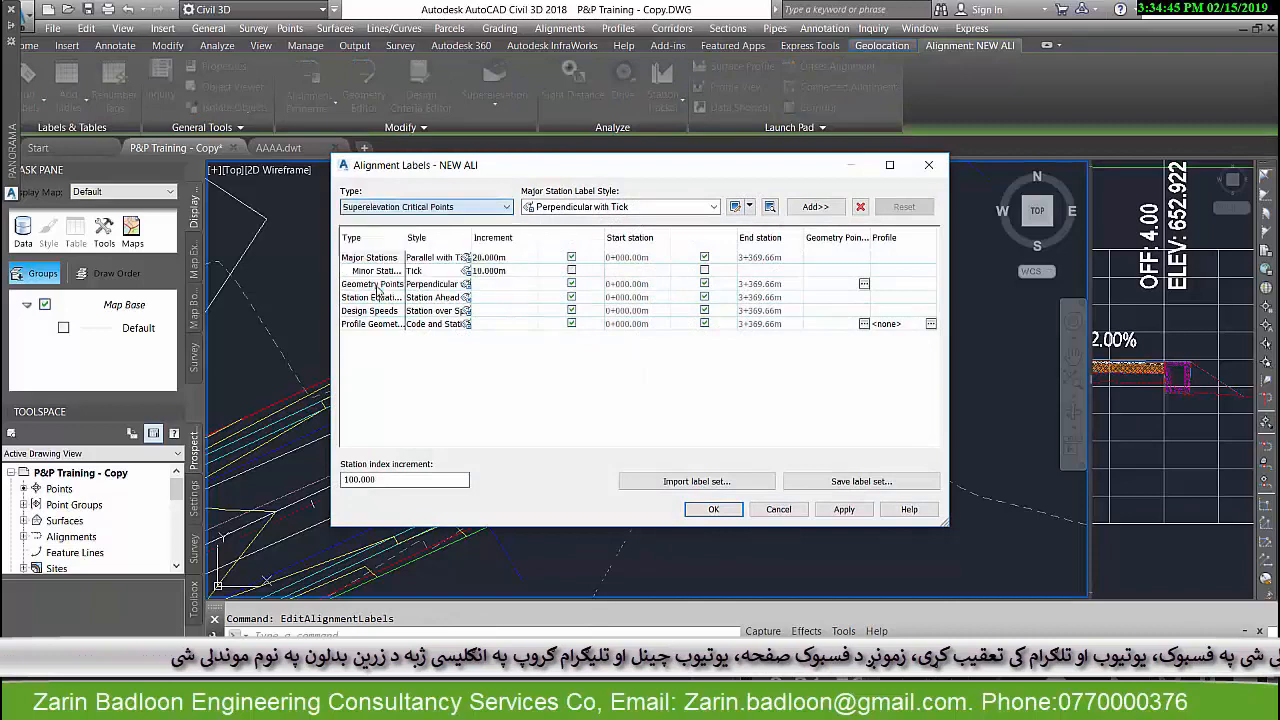
pyautogui.click(815, 206)
pyautogui.click(638, 473)
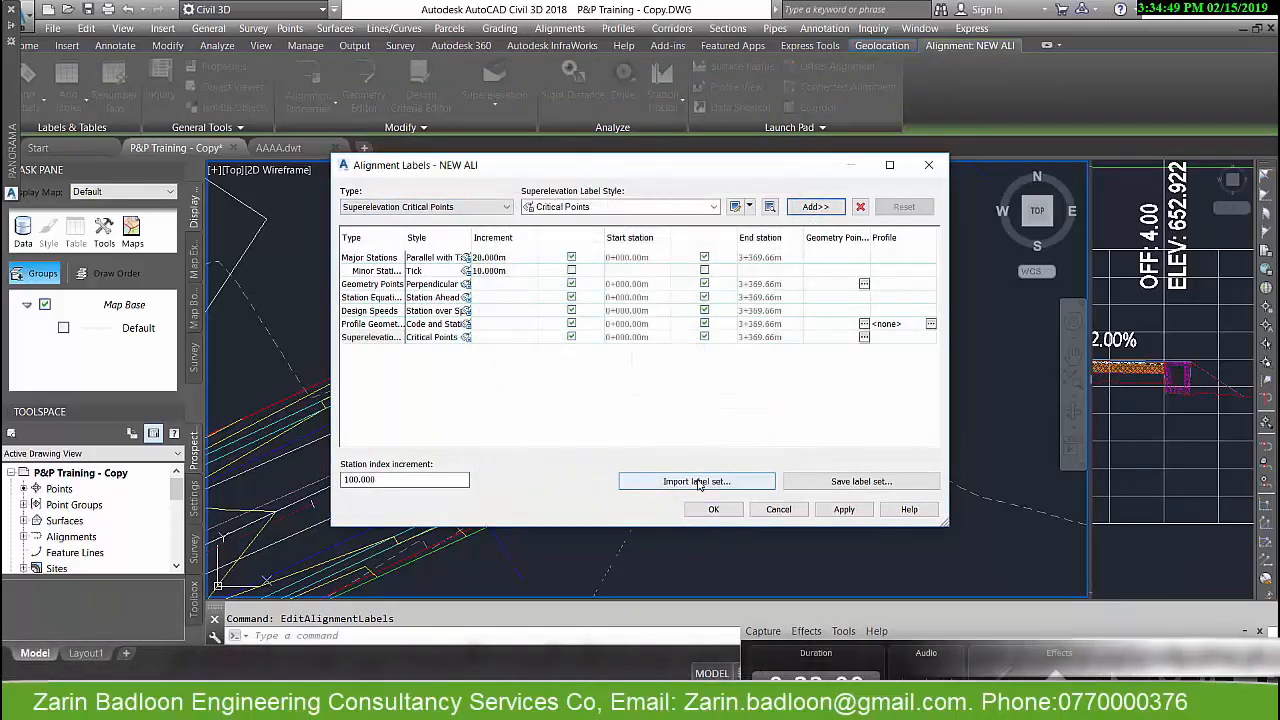
pyautogui.click(713, 510)
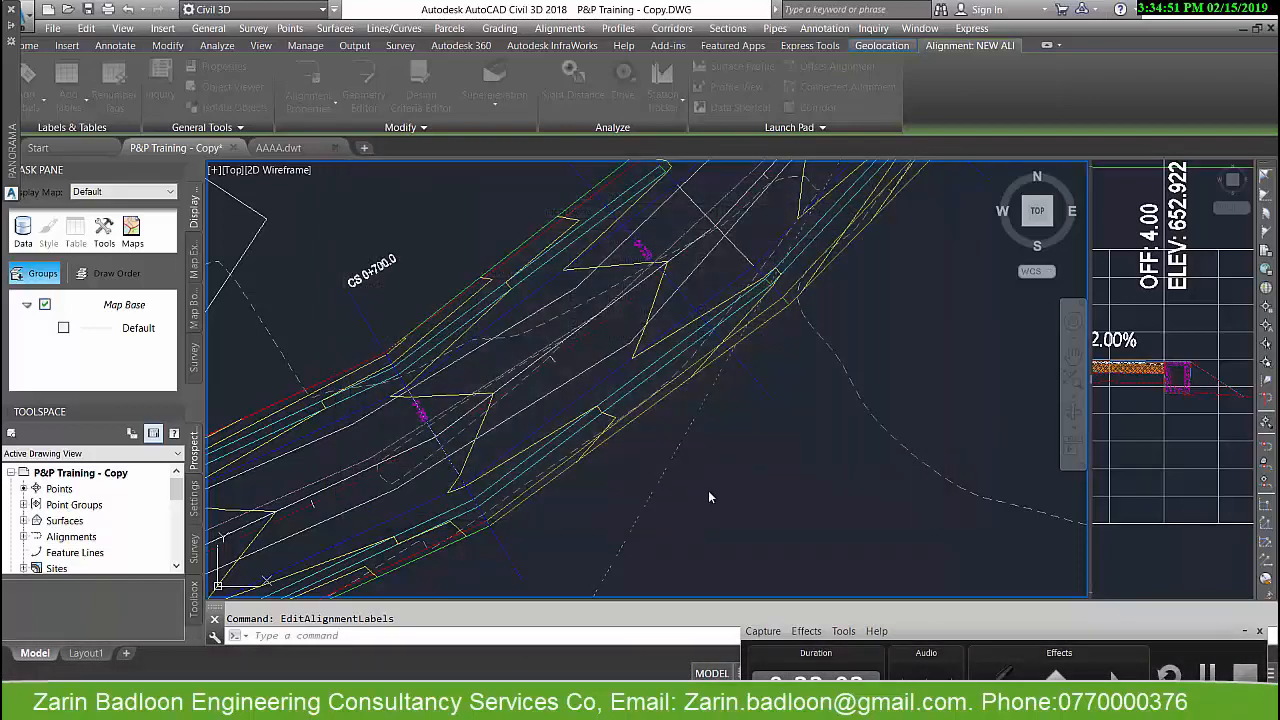
# - Examine the superelevation critical point labels and lane slopes along the NEW ALI curve around station 0+560
pyautogui.scroll(-5, 625, 400)
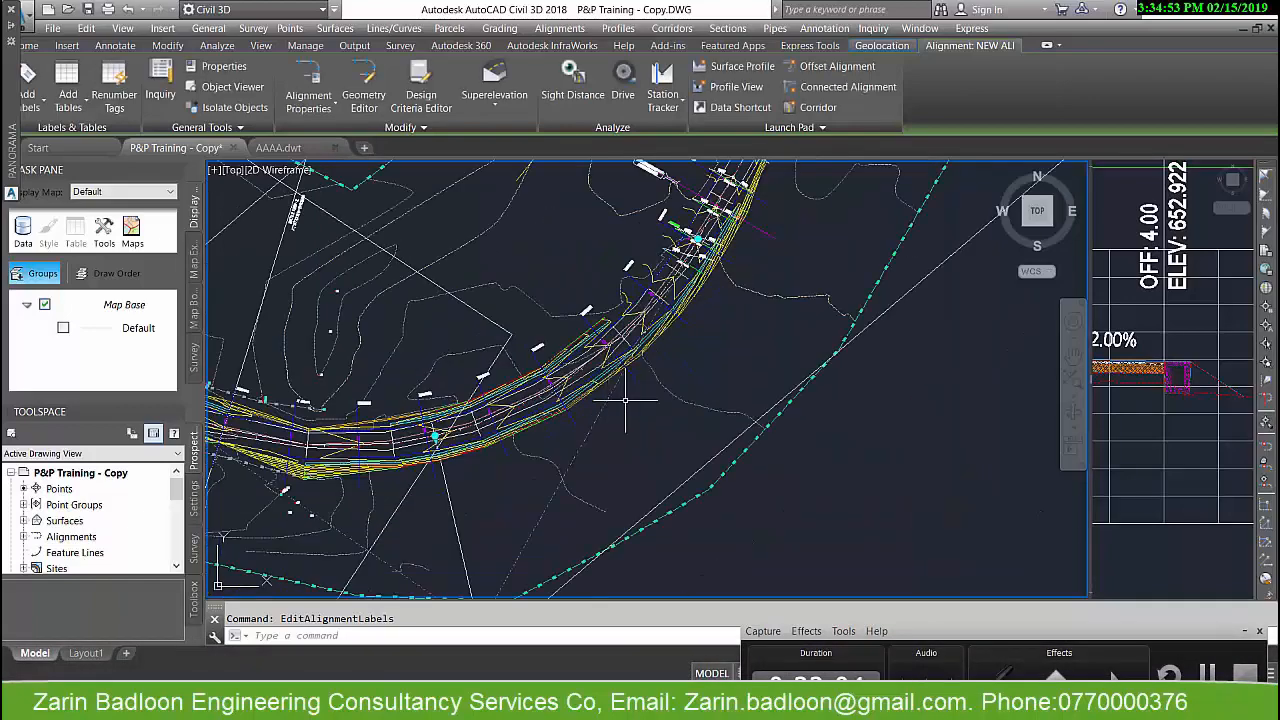
pyautogui.scroll(4, 522, 438)
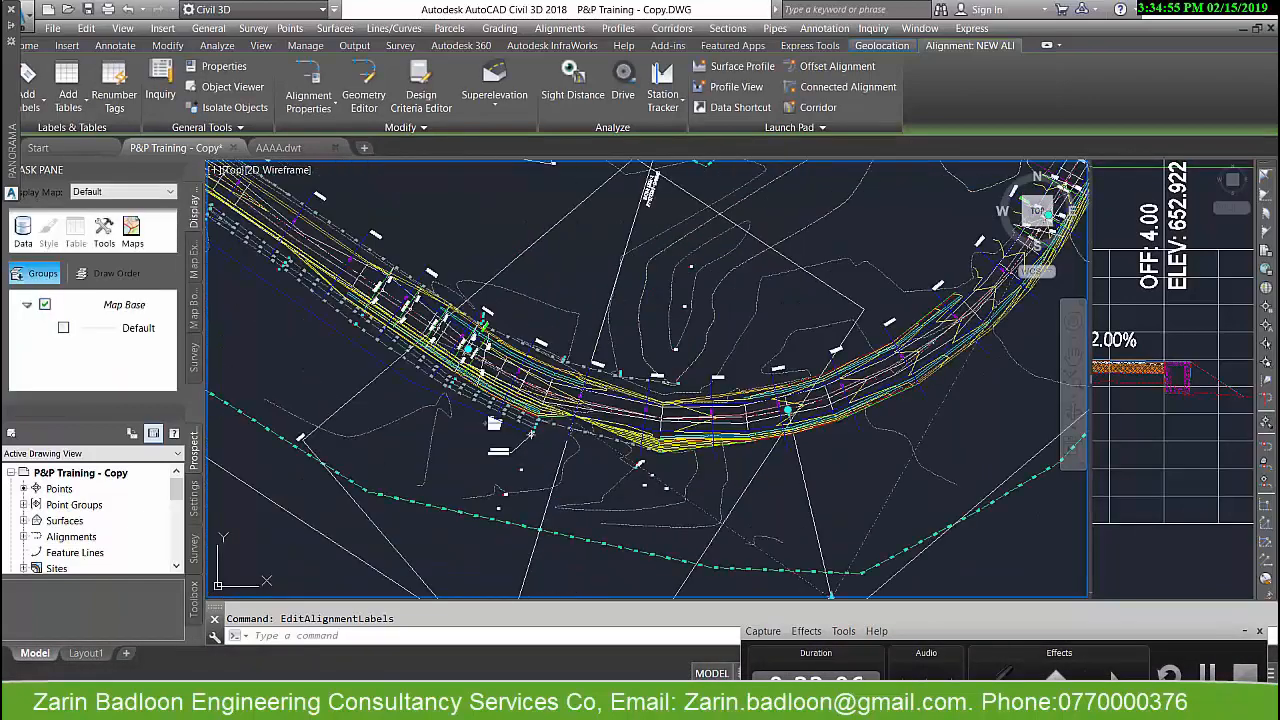
pyautogui.scroll(3, 405, 335)
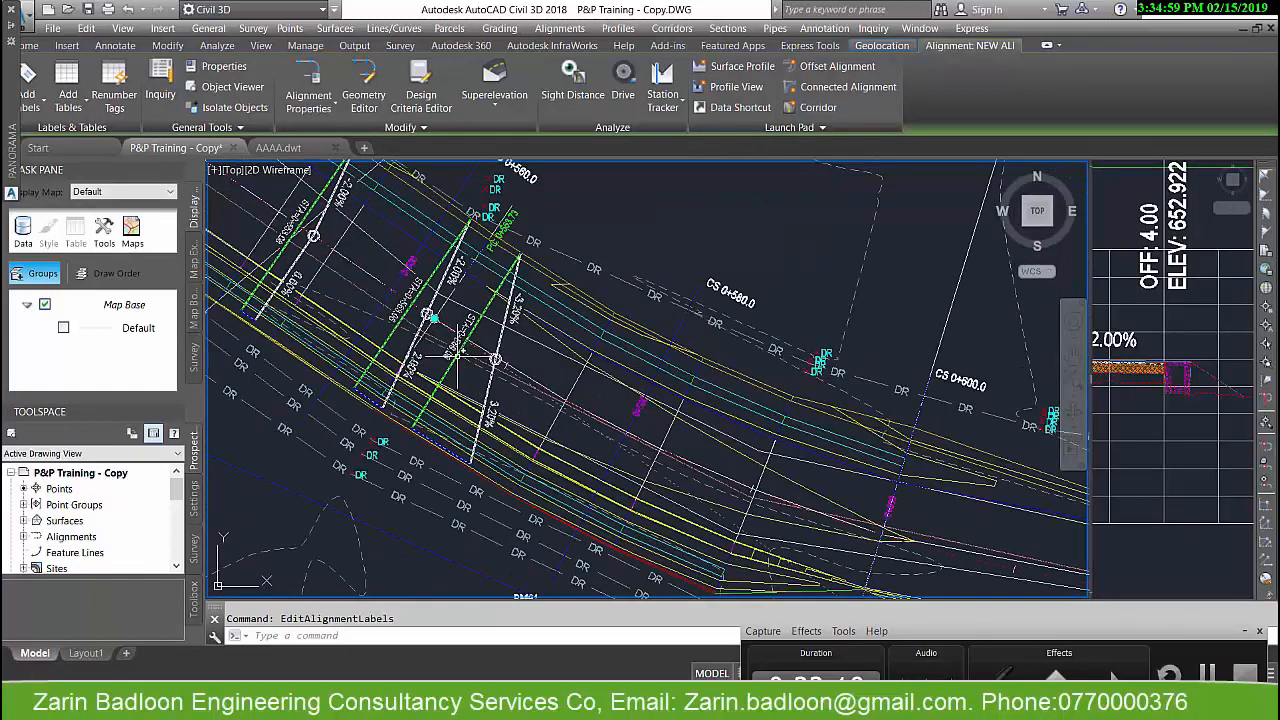
pyautogui.scroll(-3, 770, 510)
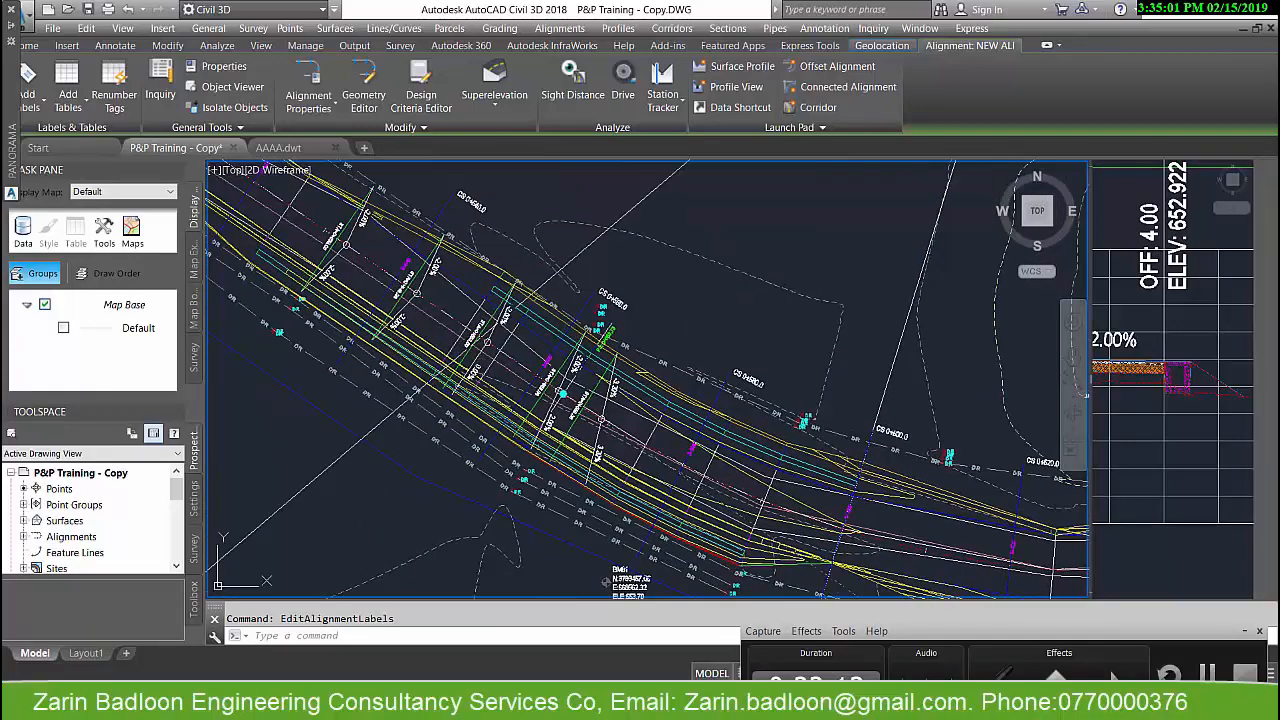
pyautogui.scroll(3, 421, 272)
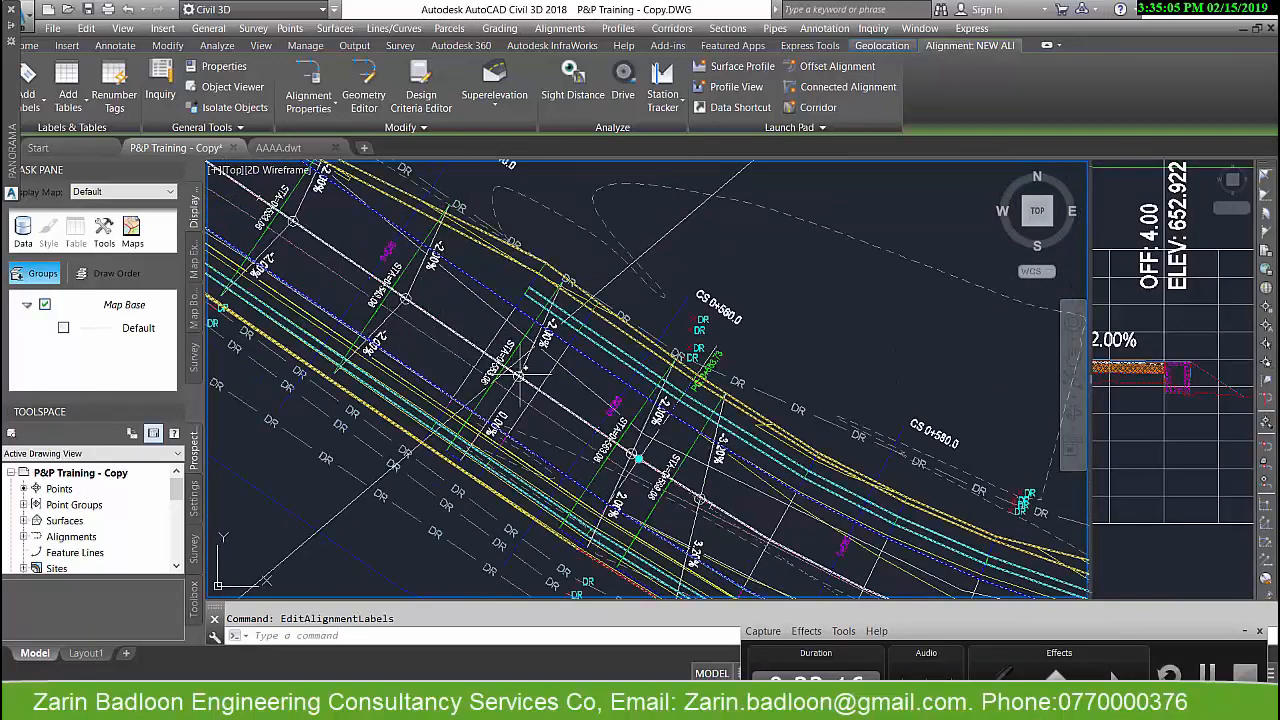
pyautogui.scroll(3, 519, 375)
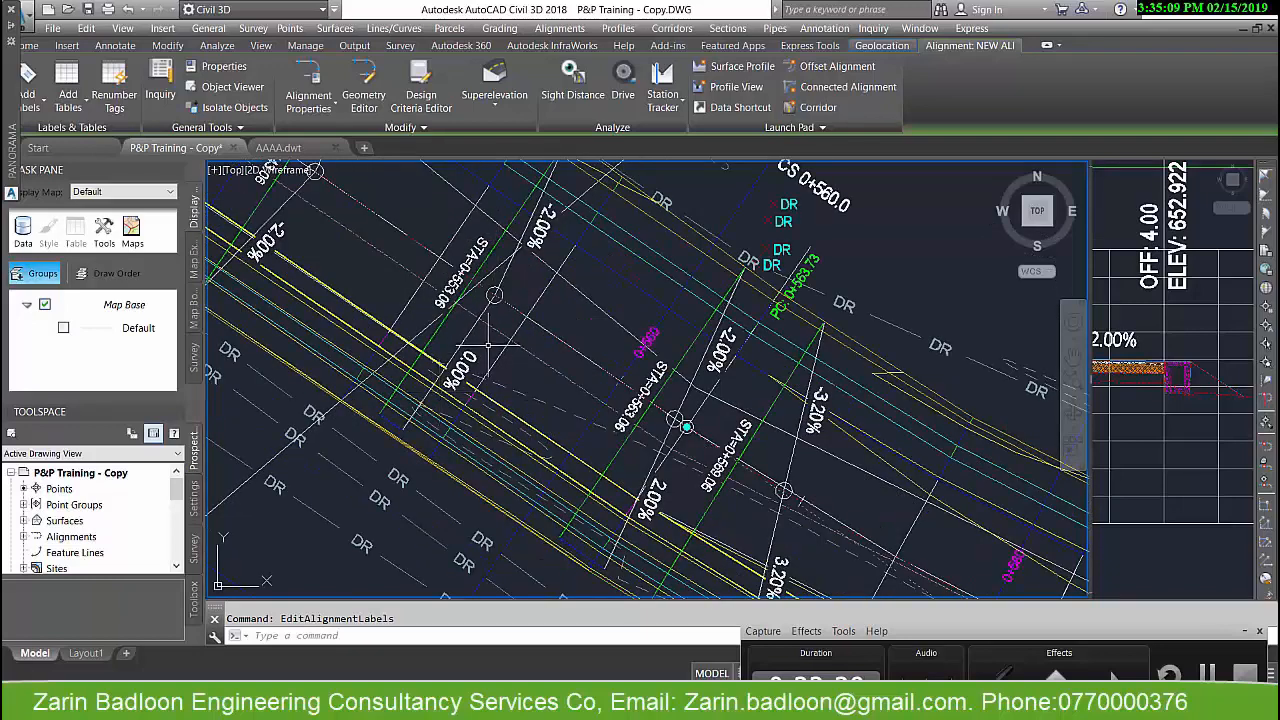
pyautogui.moveTo(488, 345)
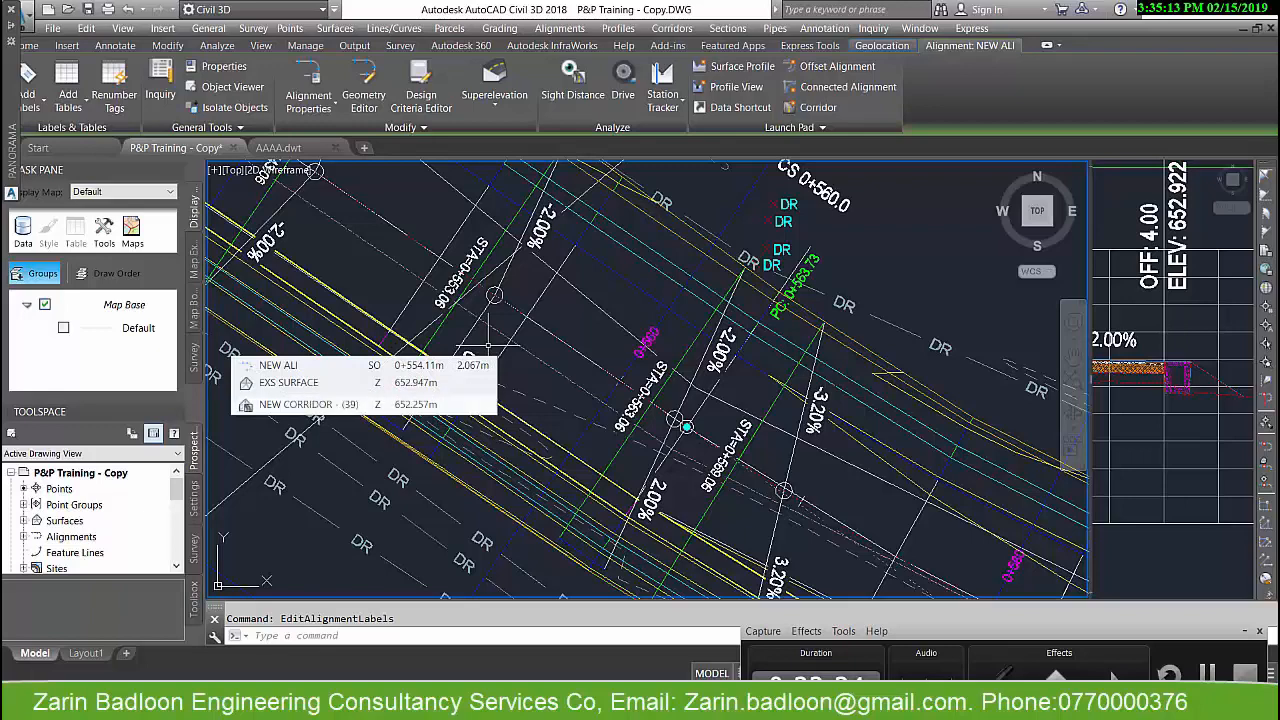
pyautogui.moveTo(655, 512); pyautogui.dragTo(598, 368, button='middle')
pyautogui.scroll(-5, 707, 473)
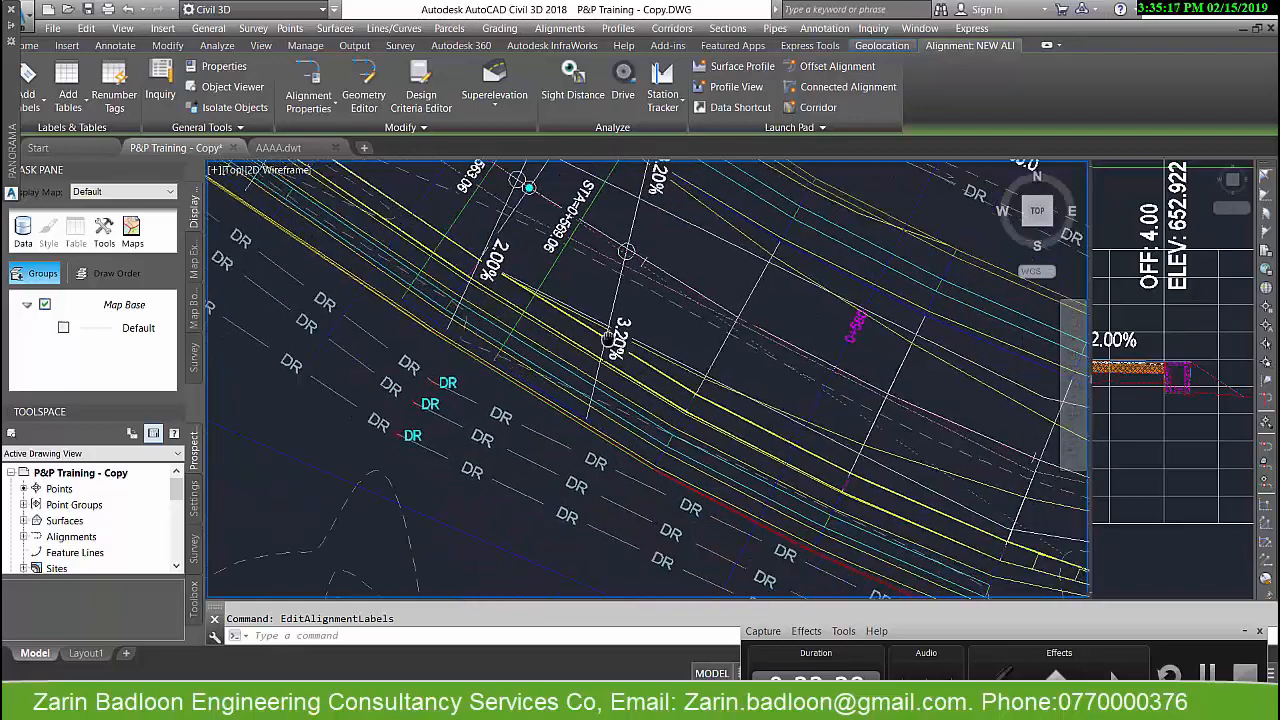
pyautogui.scroll(-3, 707, 473)
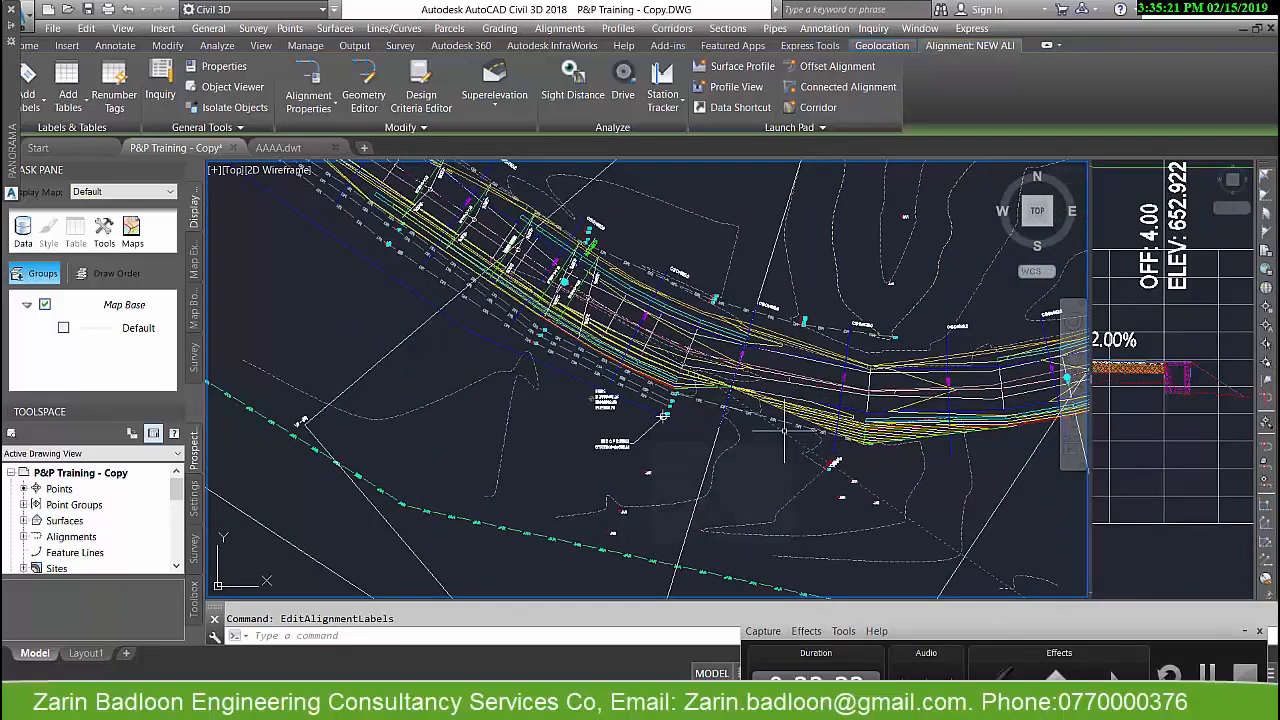
pyautogui.scroll(-2, 865, 407)
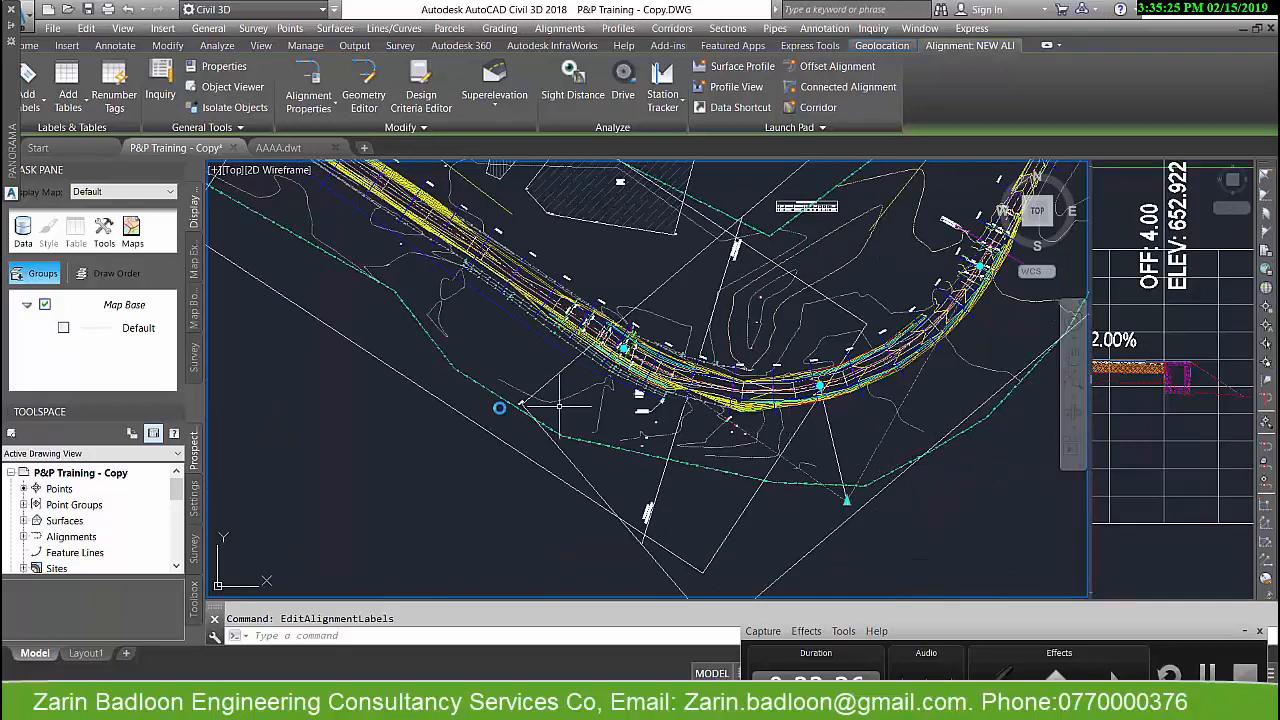
# - Examine the lane slopes in the cross section sheets, including the sections at stations 0+320 and 0+360
pyautogui.scroll(-8, 496, 413)
pyautogui.moveTo(833, 353); pyautogui.dragTo(468, 319, button='middle')
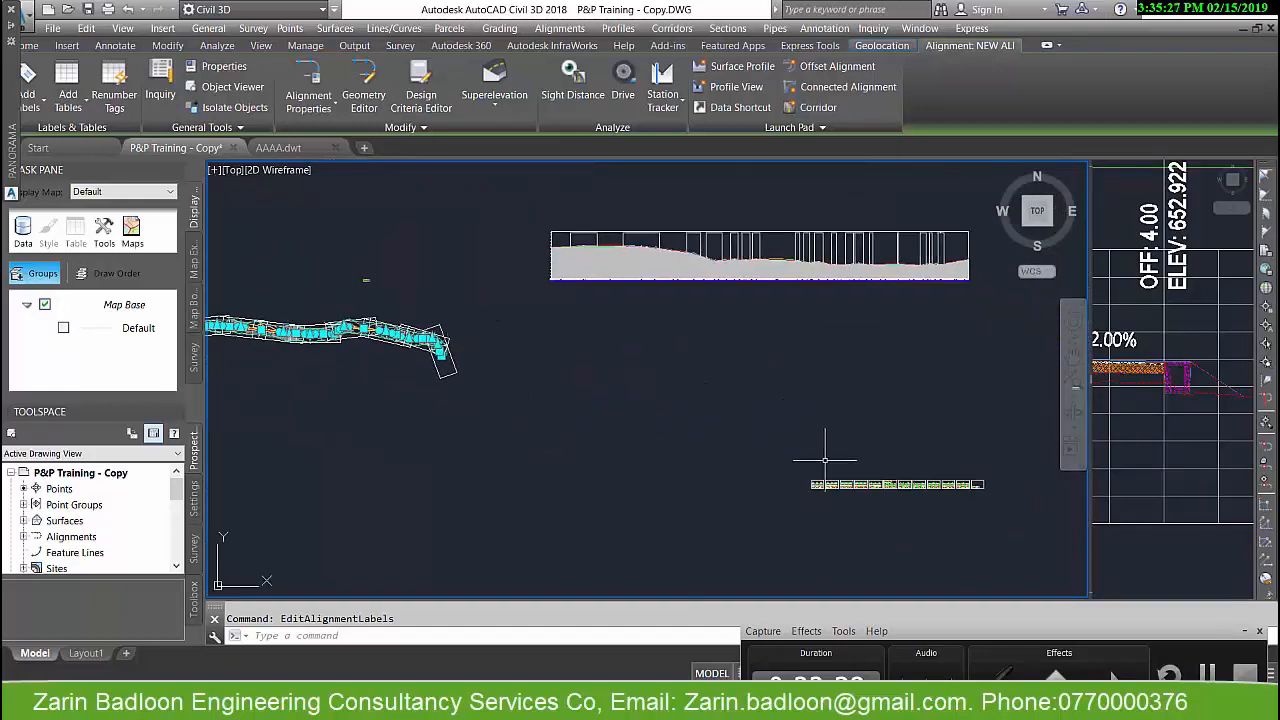
pyautogui.scroll(10, 829, 487)
pyautogui.scroll(10, 800, 485)
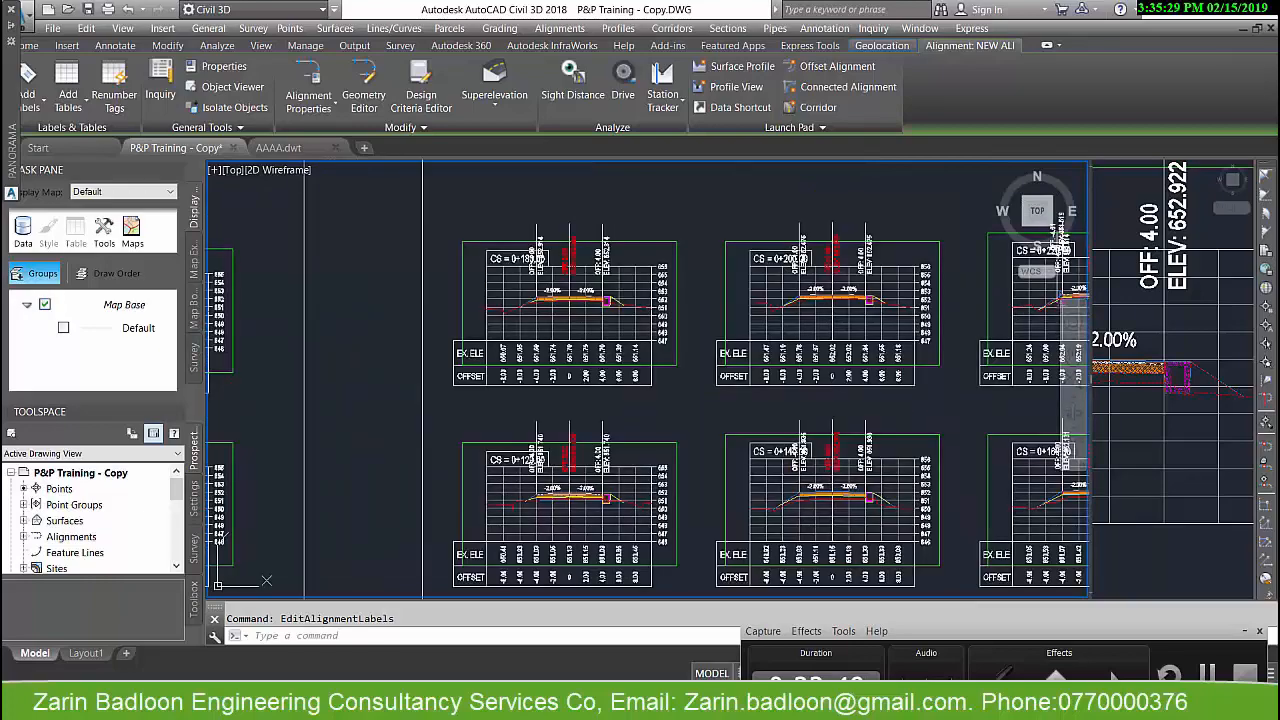
pyautogui.scroll(-6, 798, 472)
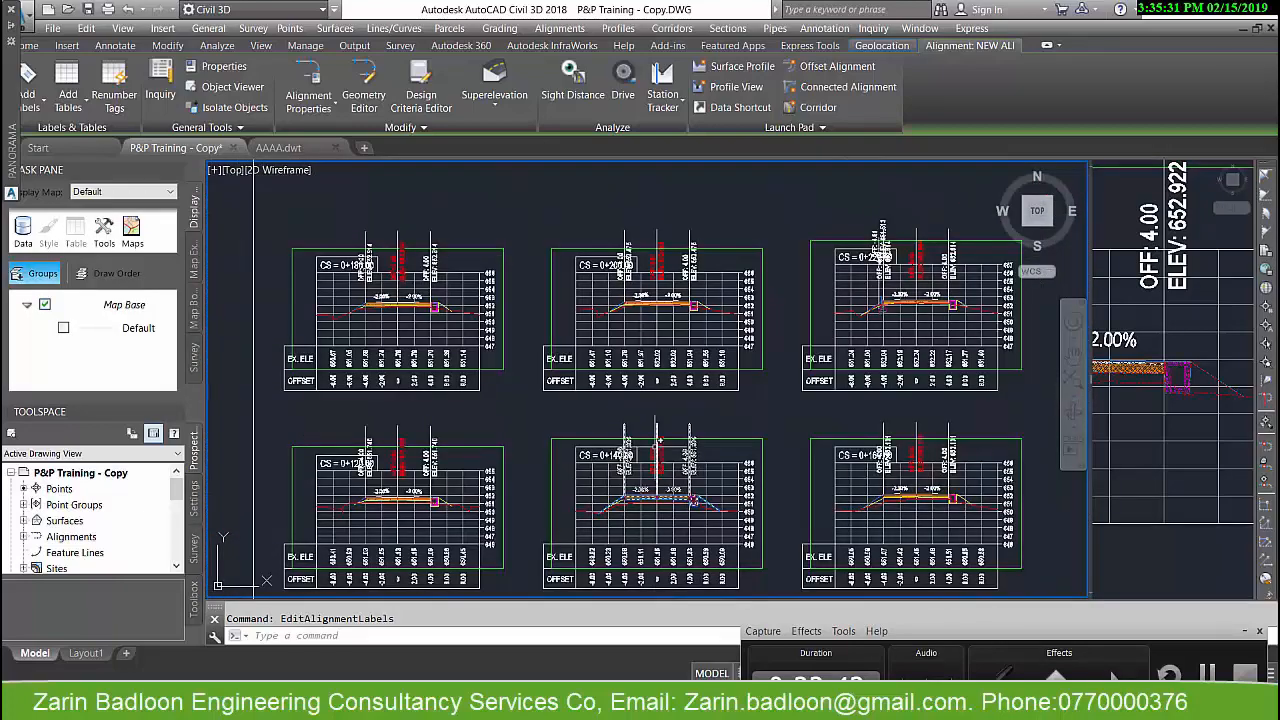
pyautogui.scroll(6, 668, 490)
pyautogui.scroll(-6, 671, 507)
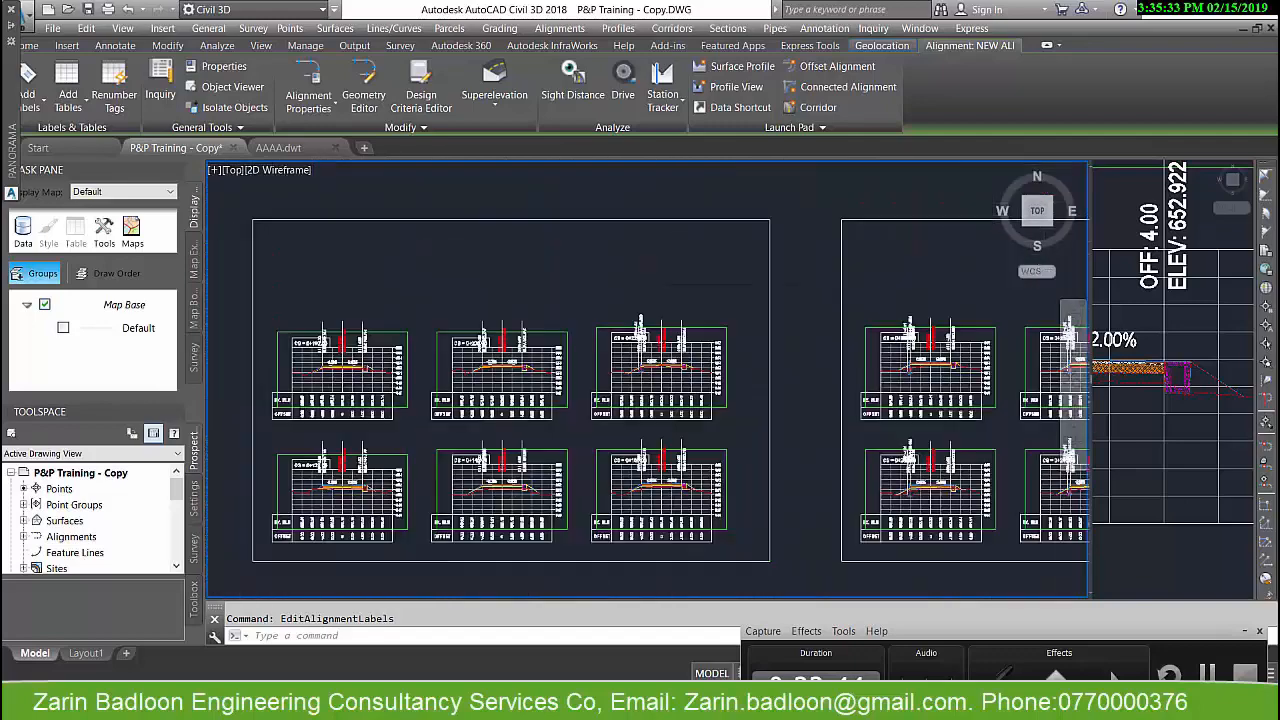
pyautogui.scroll(6, 653, 355)
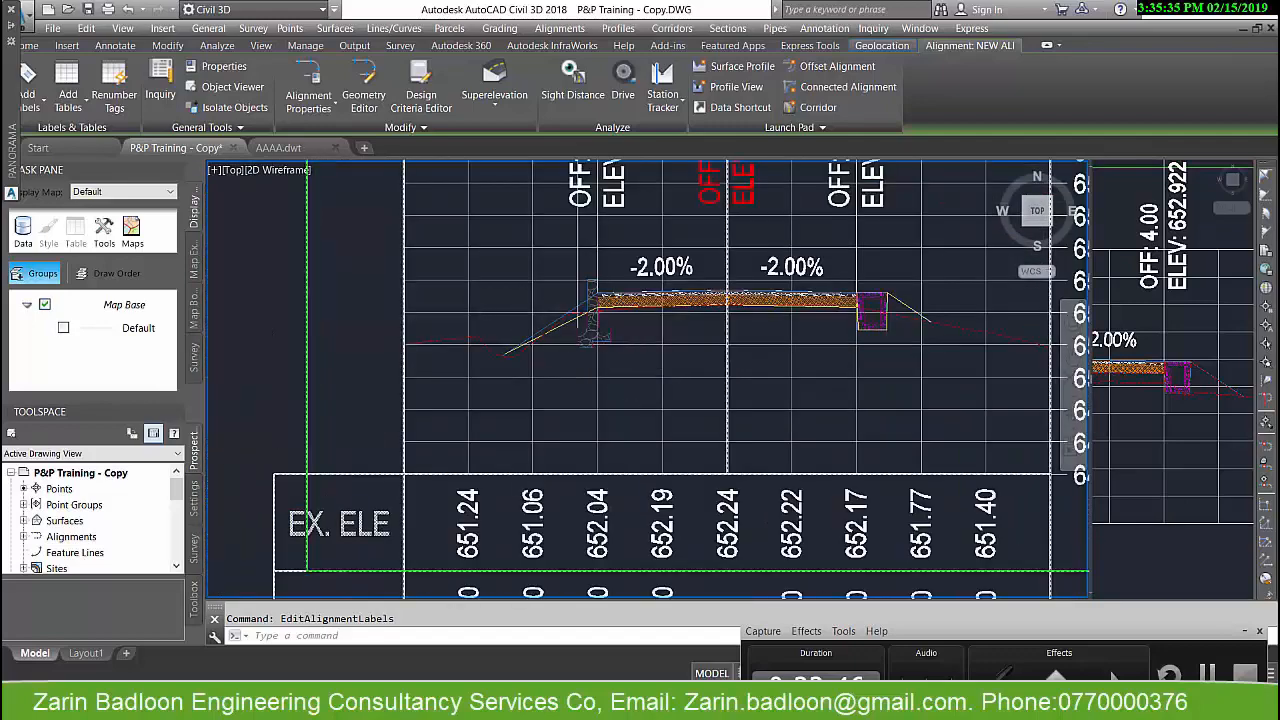
pyautogui.scroll(-6, 603, 355)
pyautogui.scroll(6, 853, 358)
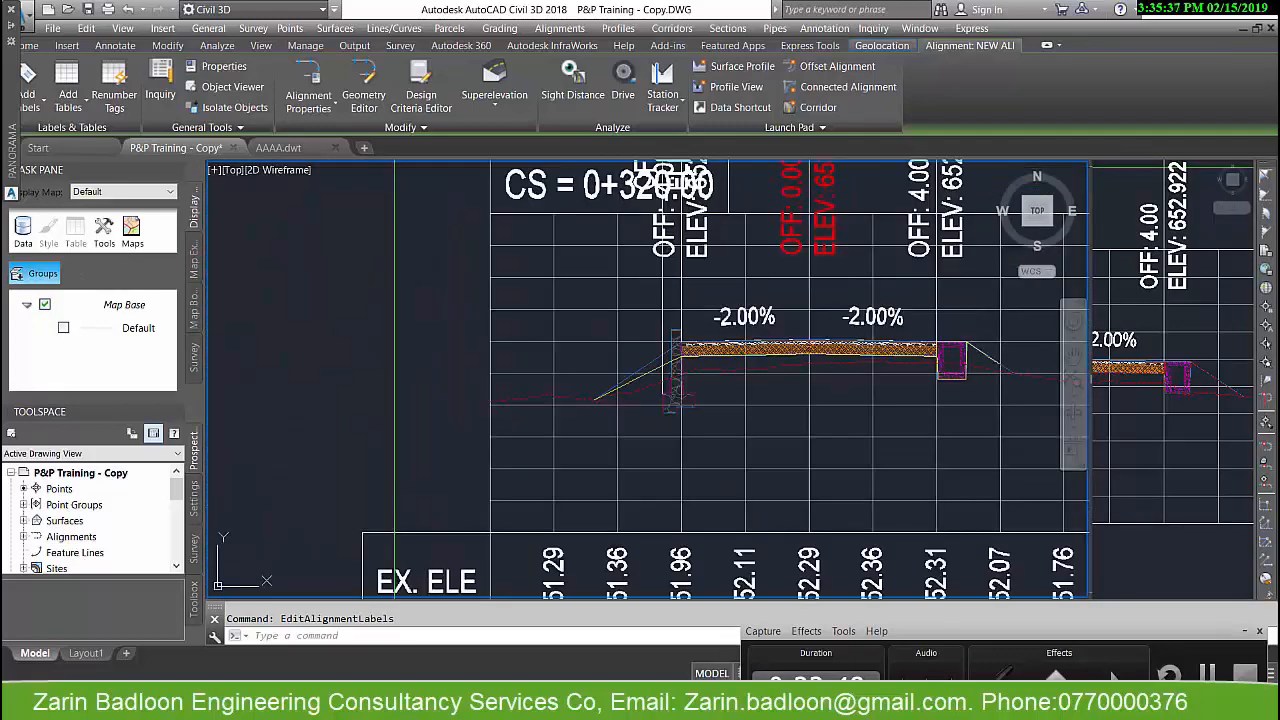
pyautogui.scroll(-6, 802, 375)
pyautogui.moveTo(931, 447)
pyautogui.mouseDown(button='middle')
pyautogui.moveTo(789, 427)
pyautogui.moveTo(434, 327)
pyautogui.mouseUp(button='middle')
pyautogui.scroll(6, 958, 450)
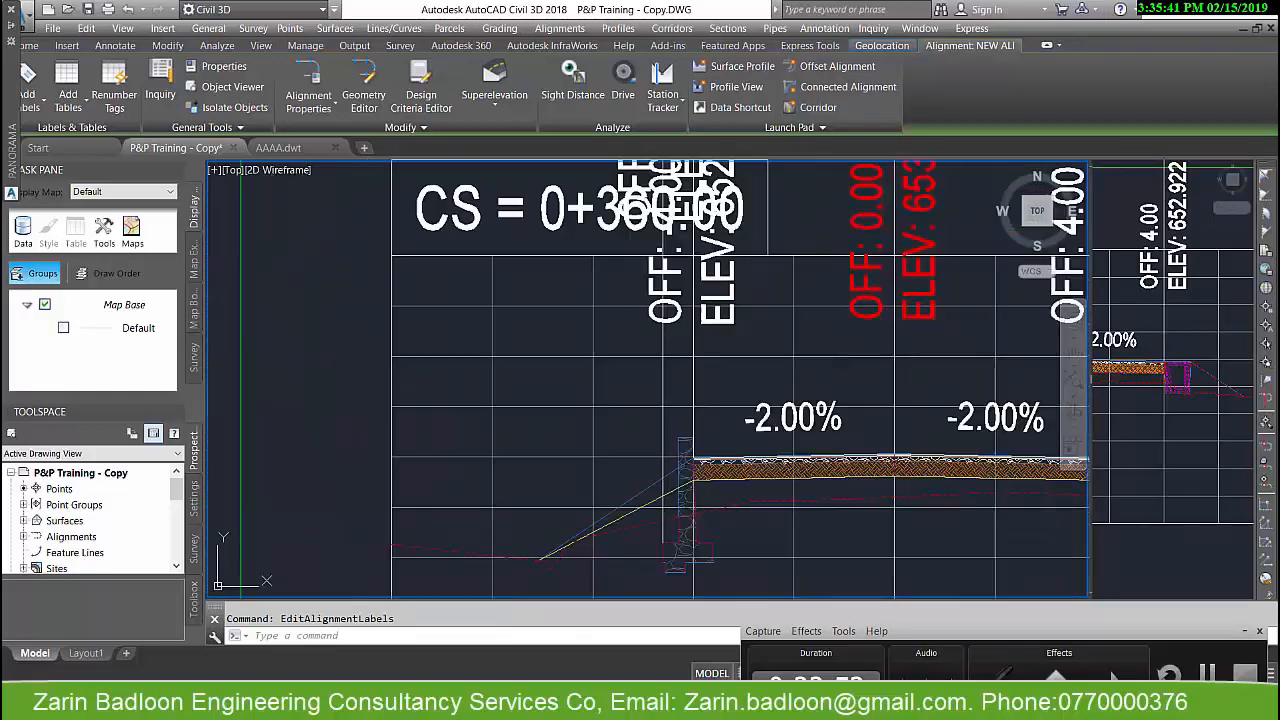
pyautogui.scroll(-6, 807, 394)
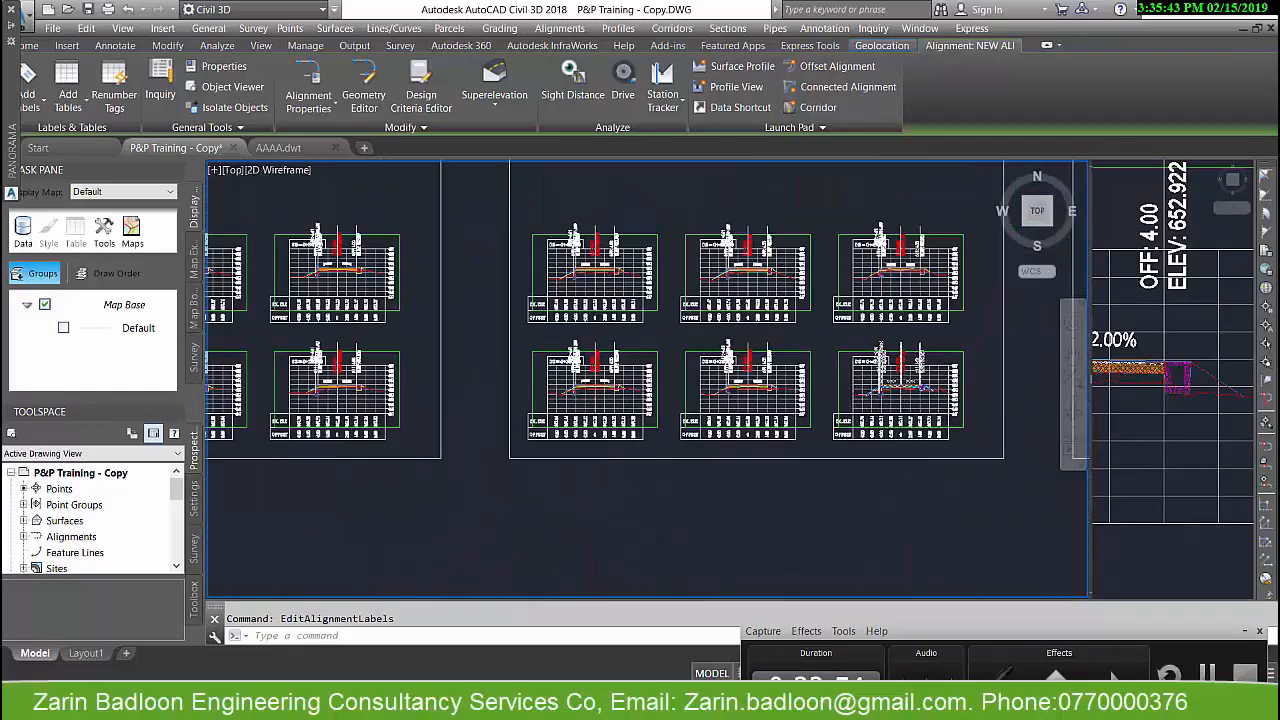
pyautogui.scroll(6, 907, 397)
pyautogui.scroll(-4, 907, 397)
pyautogui.scroll(-10, 907, 396)
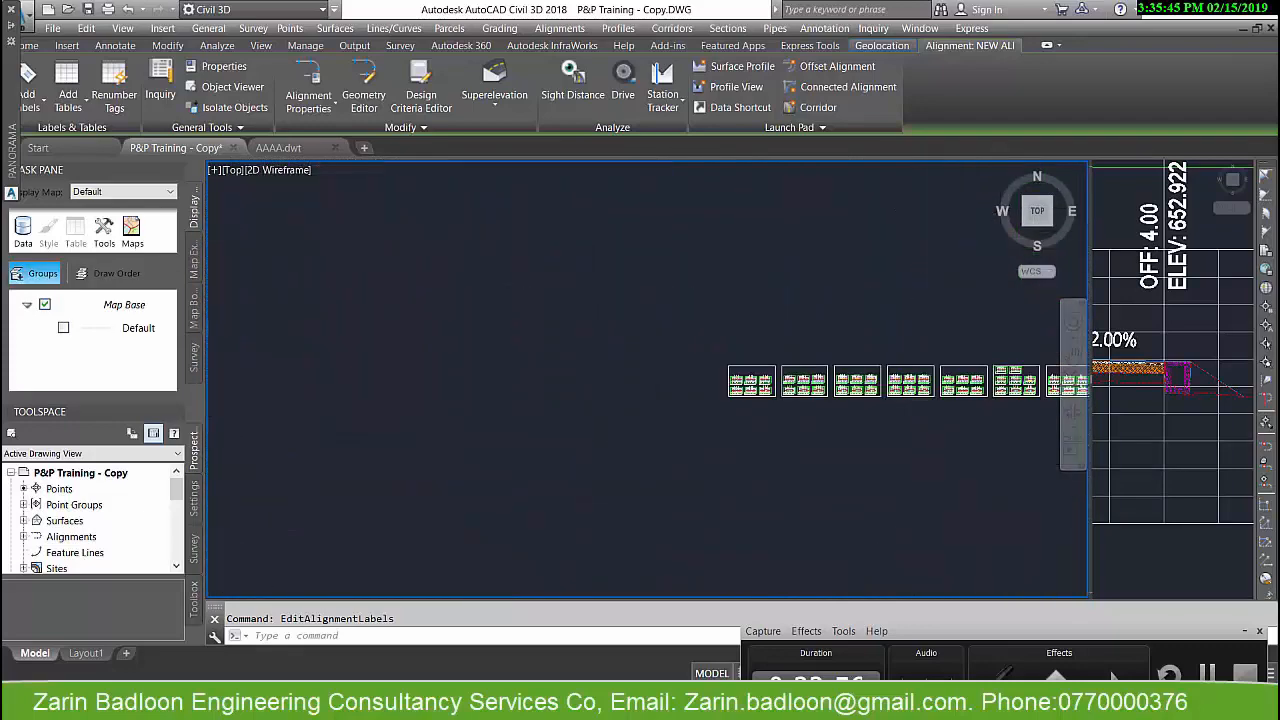
# - Examine the stationing and corridor lanes in plan along the NEW ALI curve
pyautogui.moveTo(383, 269); pyautogui.dragTo(819, 404, button='middle')
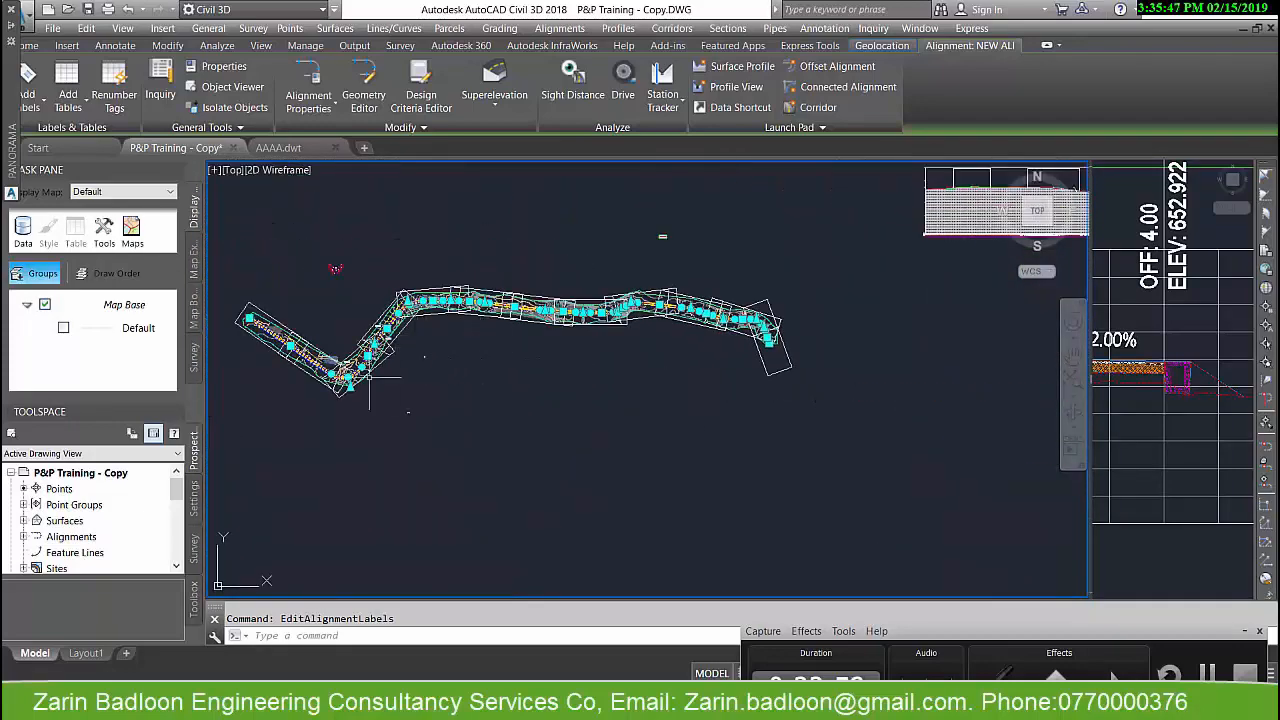
pyautogui.scroll(8, 370, 368)
pyautogui.scroll(3, 430, 365)
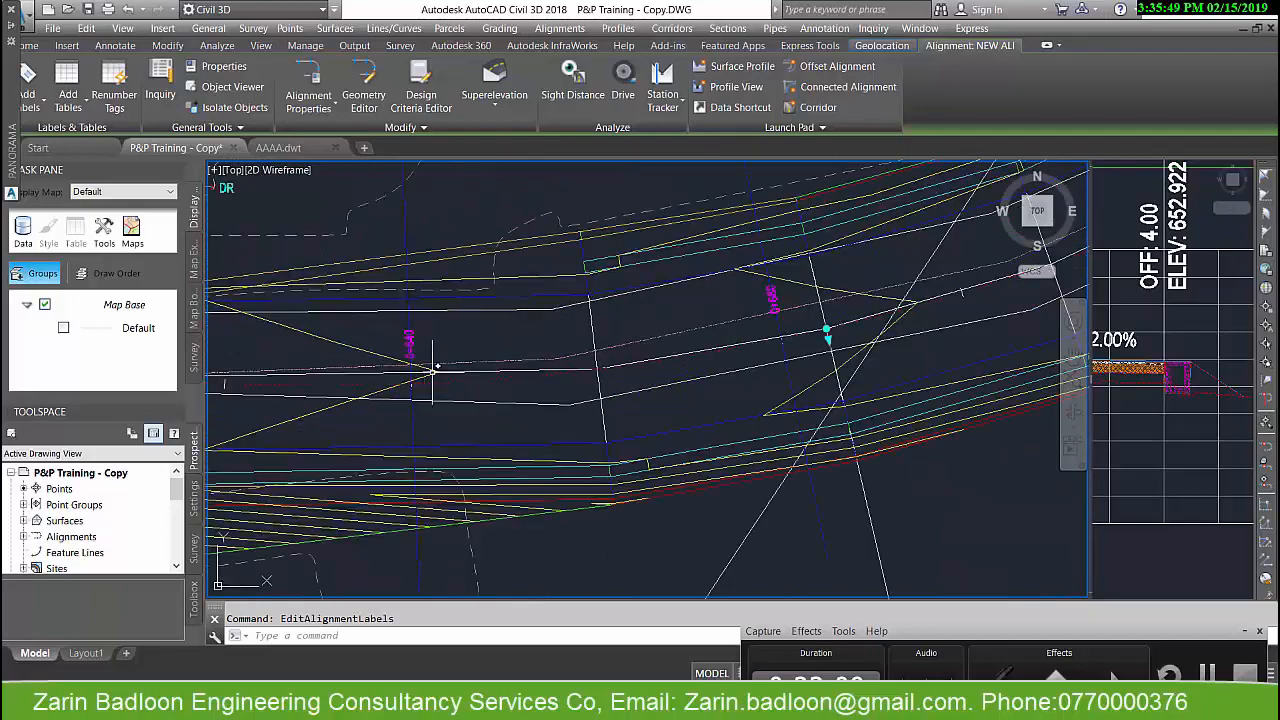
pyautogui.scroll(5, 425, 355)
pyautogui.scroll(-5, 425, 355)
pyautogui.scroll(-6, 594, 366)
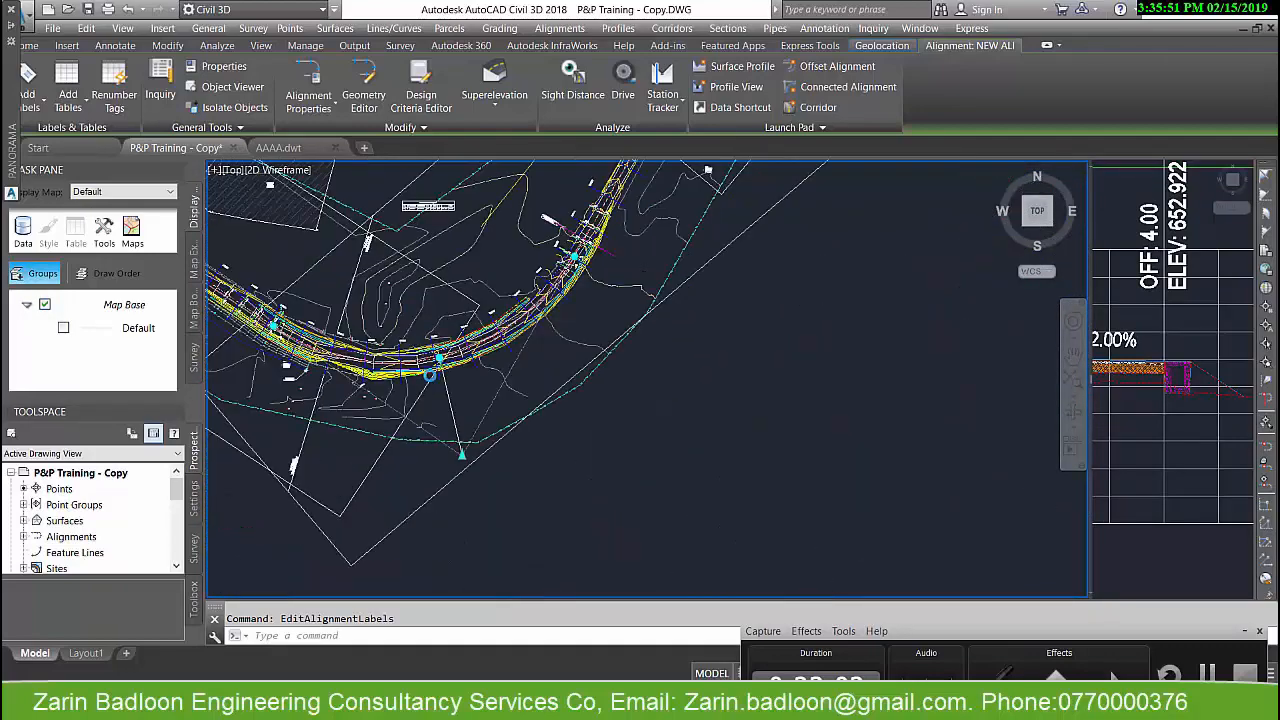
# - Examine the lane slopes across the cross section sheets around the curve stations, including the section at station 0+580
pyautogui.moveTo(800, 357); pyautogui.dragTo(380, 357, button='middle')
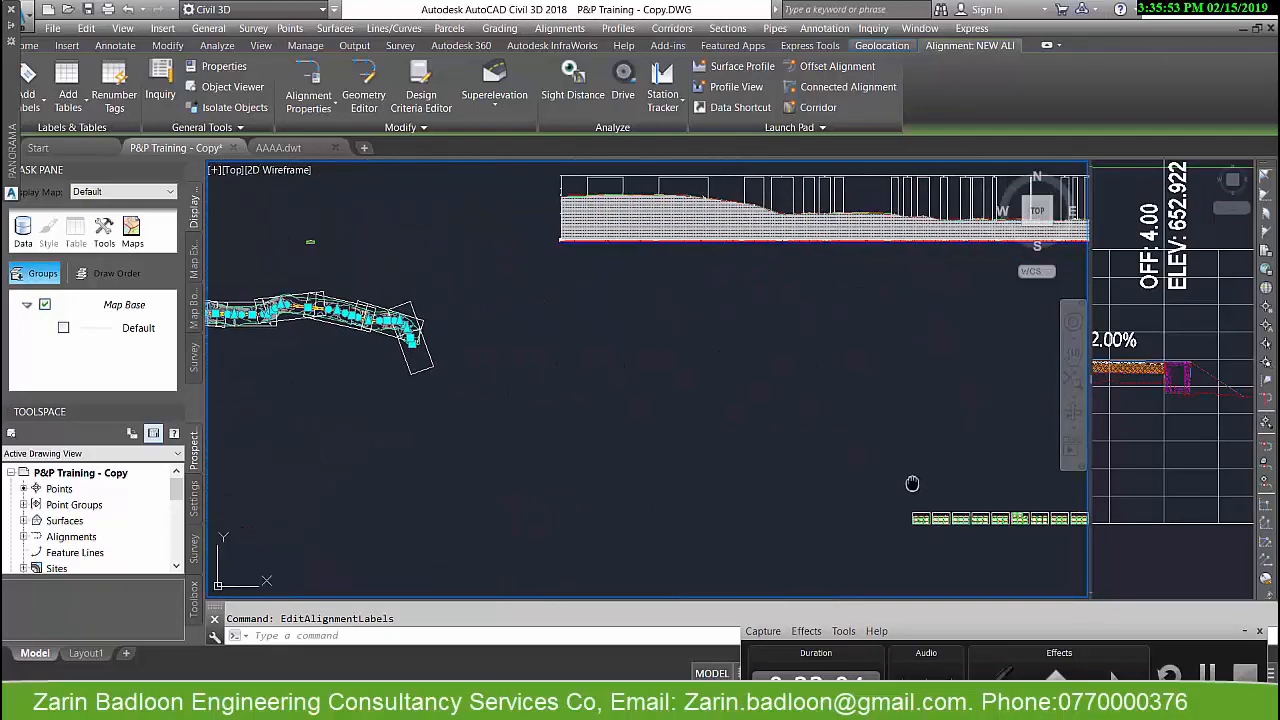
pyautogui.moveTo(912, 484); pyautogui.dragTo(668, 337, button='middle')
pyautogui.scroll(6, 728, 386)
pyautogui.scroll(4, 770, 340)
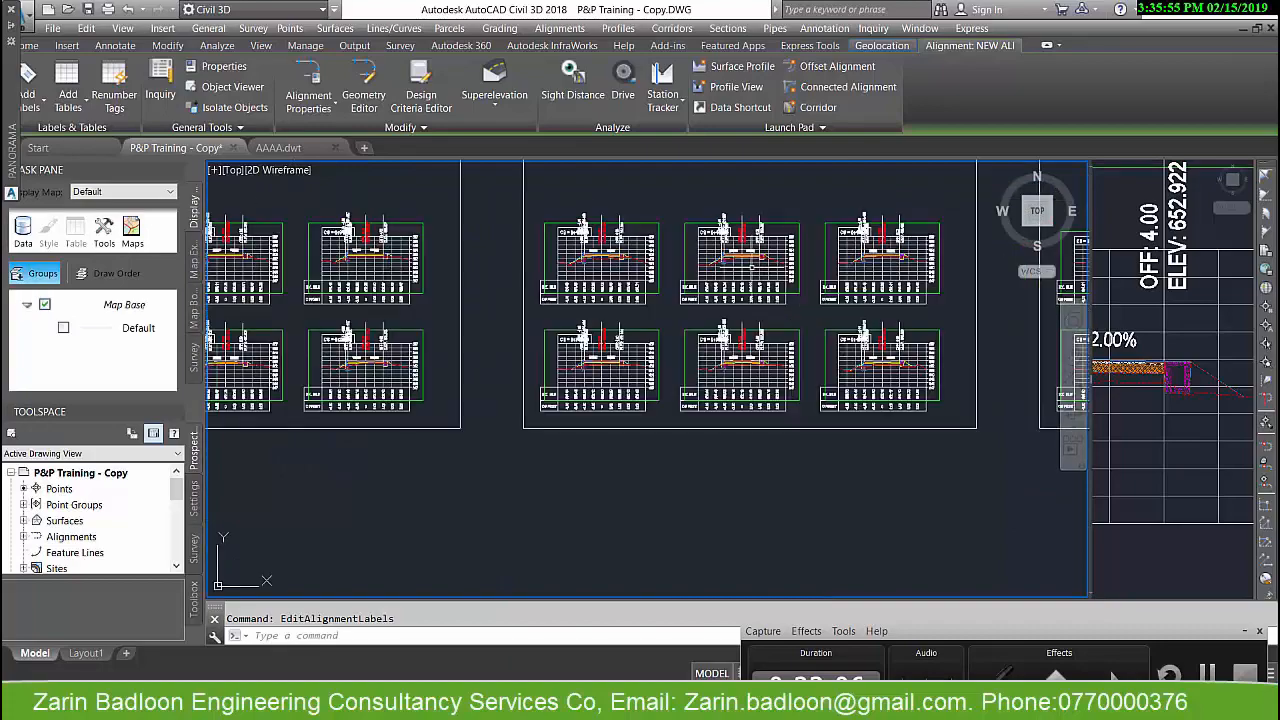
pyautogui.scroll(3, 715, 252)
pyautogui.scroll(-6, 715, 252)
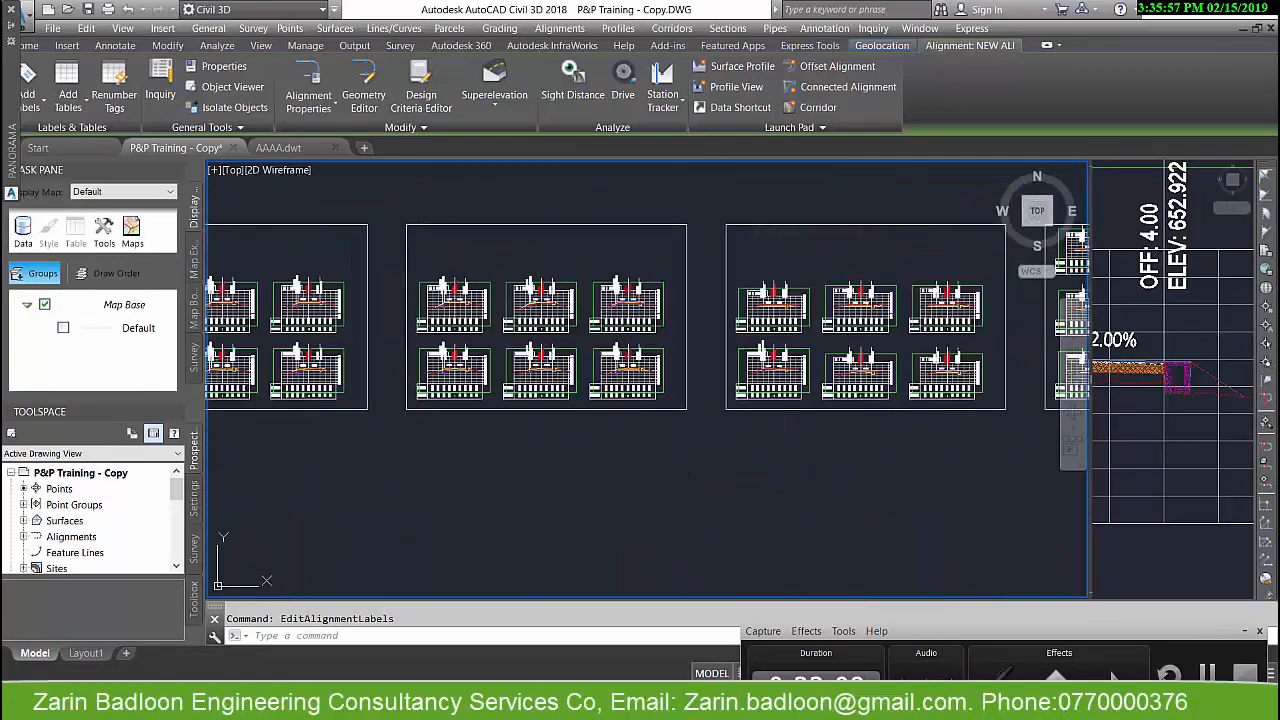
pyautogui.moveTo(950, 368); pyautogui.dragTo(432, 363, button='middle')
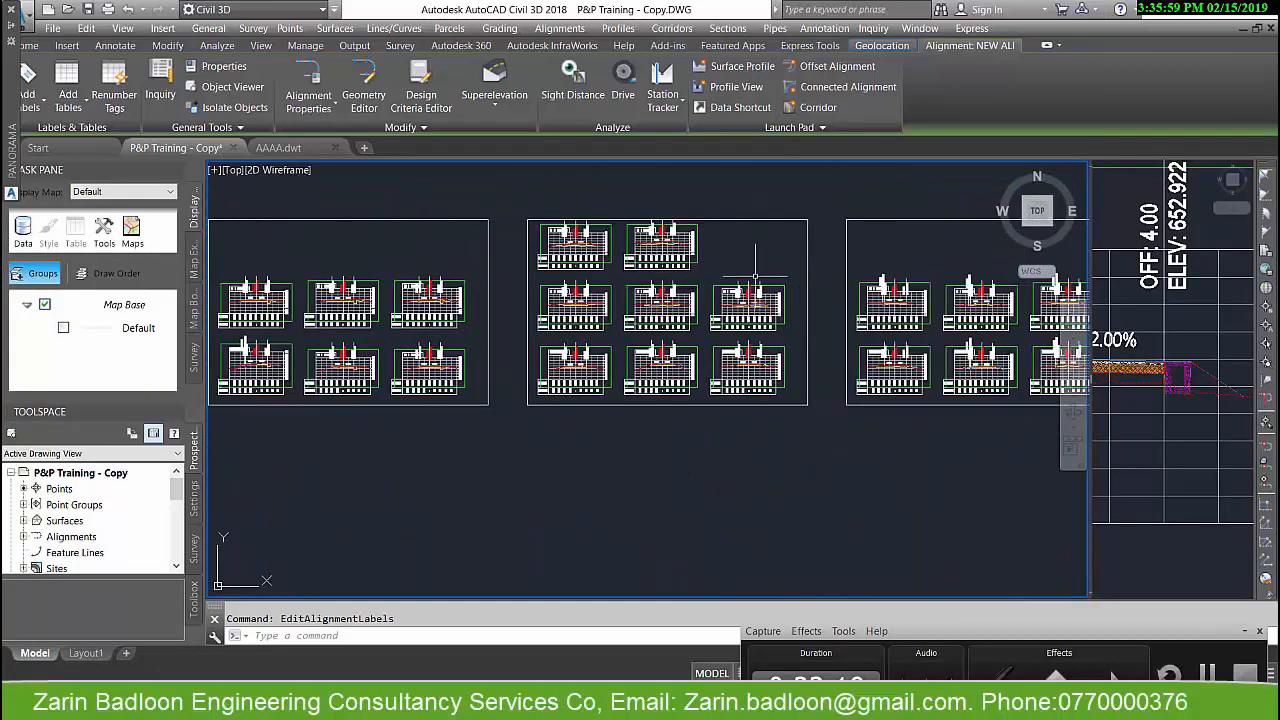
pyautogui.scroll(6, 755, 276)
pyautogui.scroll(-6, 881, 344)
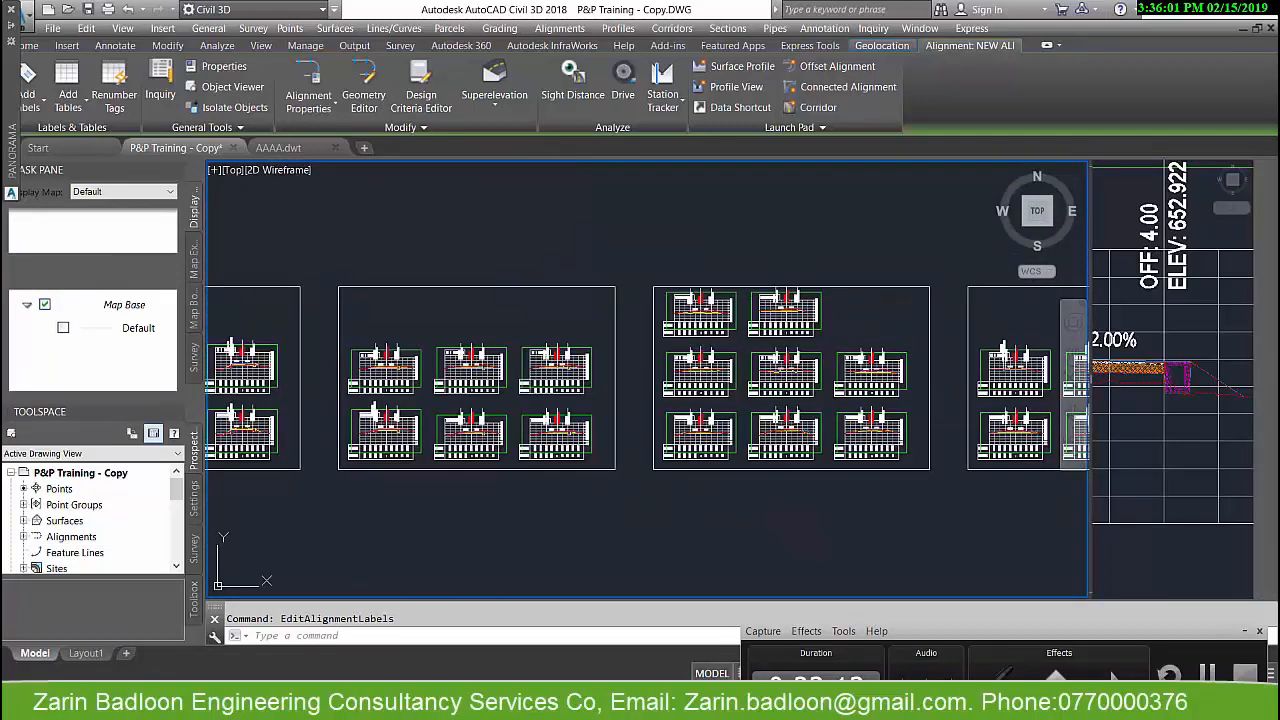
pyautogui.scroll(4, 548, 338)
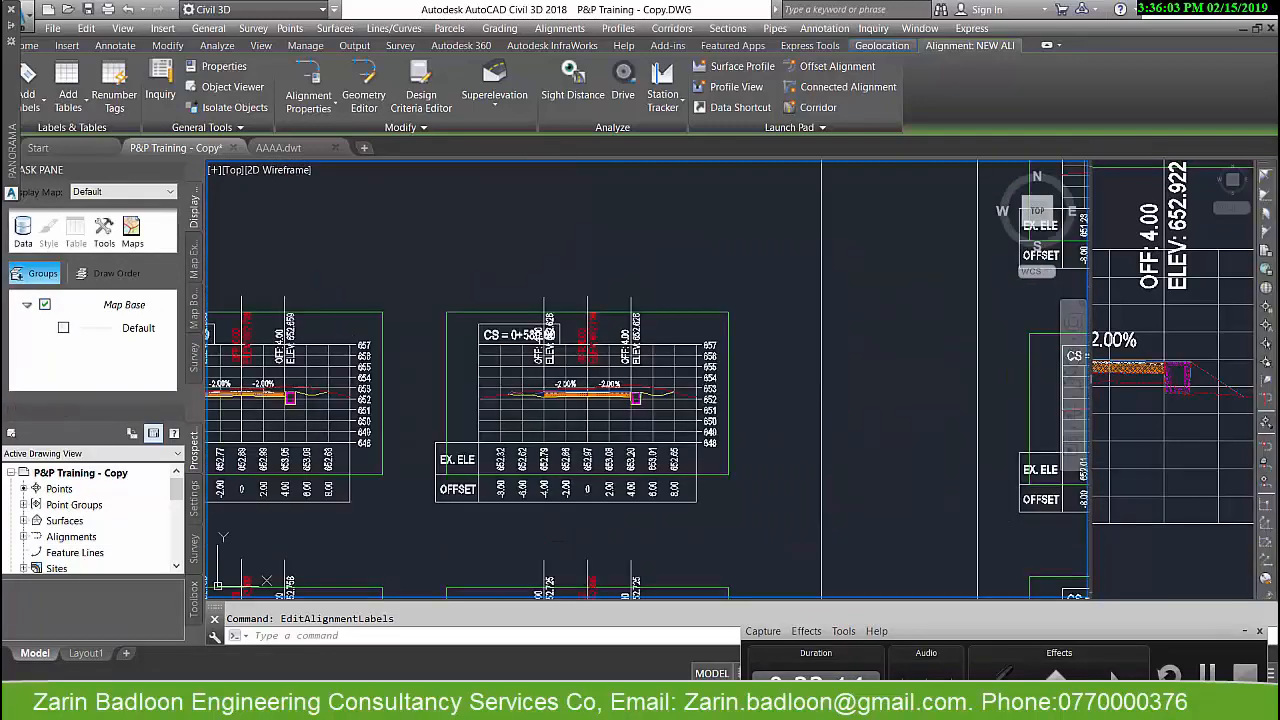
pyautogui.scroll(3, 548, 338)
pyautogui.scroll(-5, 754, 367)
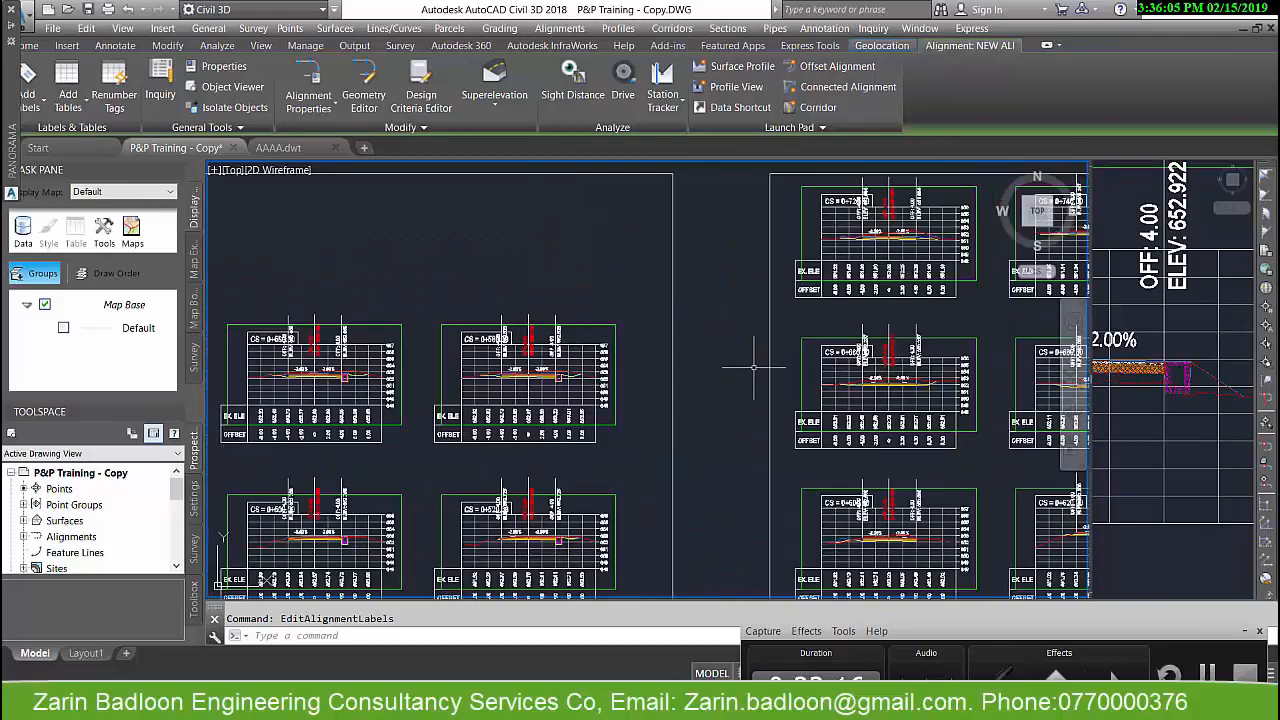
pyautogui.scroll(5, 885, 235)
pyautogui.moveTo(887, 299)
pyautogui.mouseDown(button='middle')
pyautogui.moveTo(832, 355)
pyautogui.moveTo(712, 405)
pyautogui.mouseUp(button='middle')
pyautogui.scroll(-6, 770, 392)
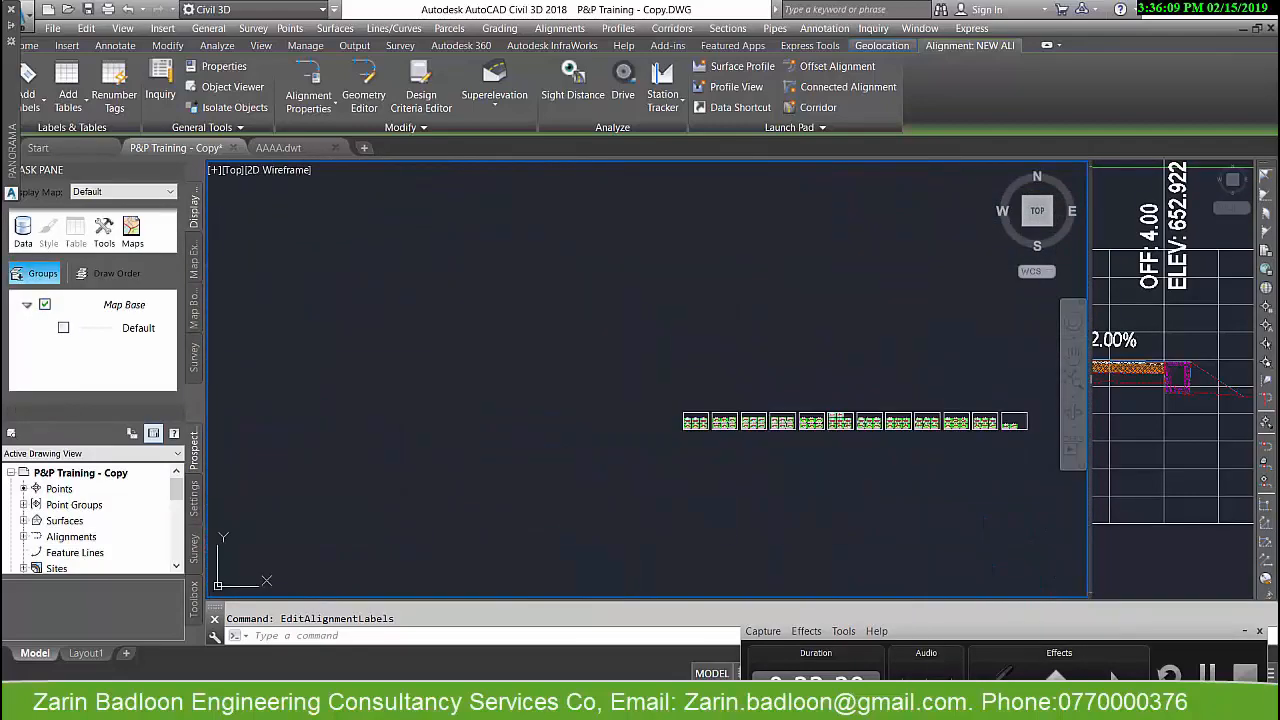
# - Open the object properties of the right-hand LaneSuperelevationAOR subassembly in the road assembly
pyautogui.scroll(-4, 751, 381)
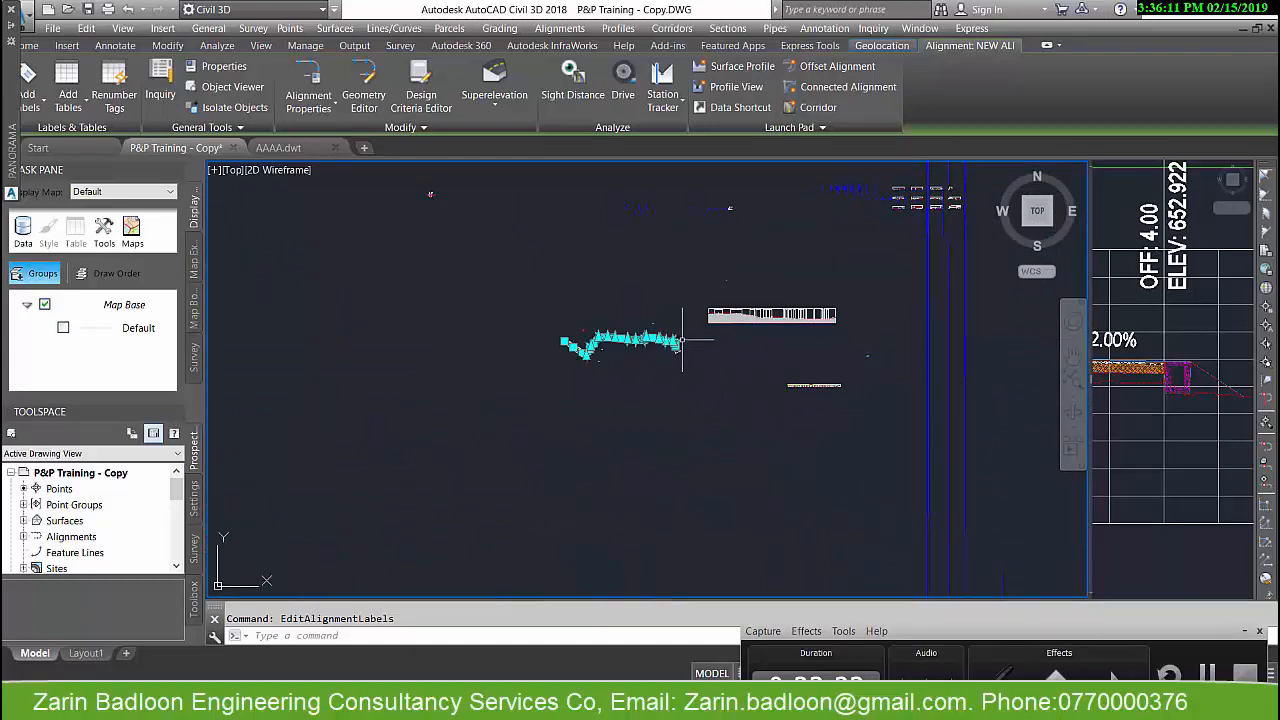
pyautogui.scroll(3, 620, 335)
pyautogui.scroll(6, 410, 237)
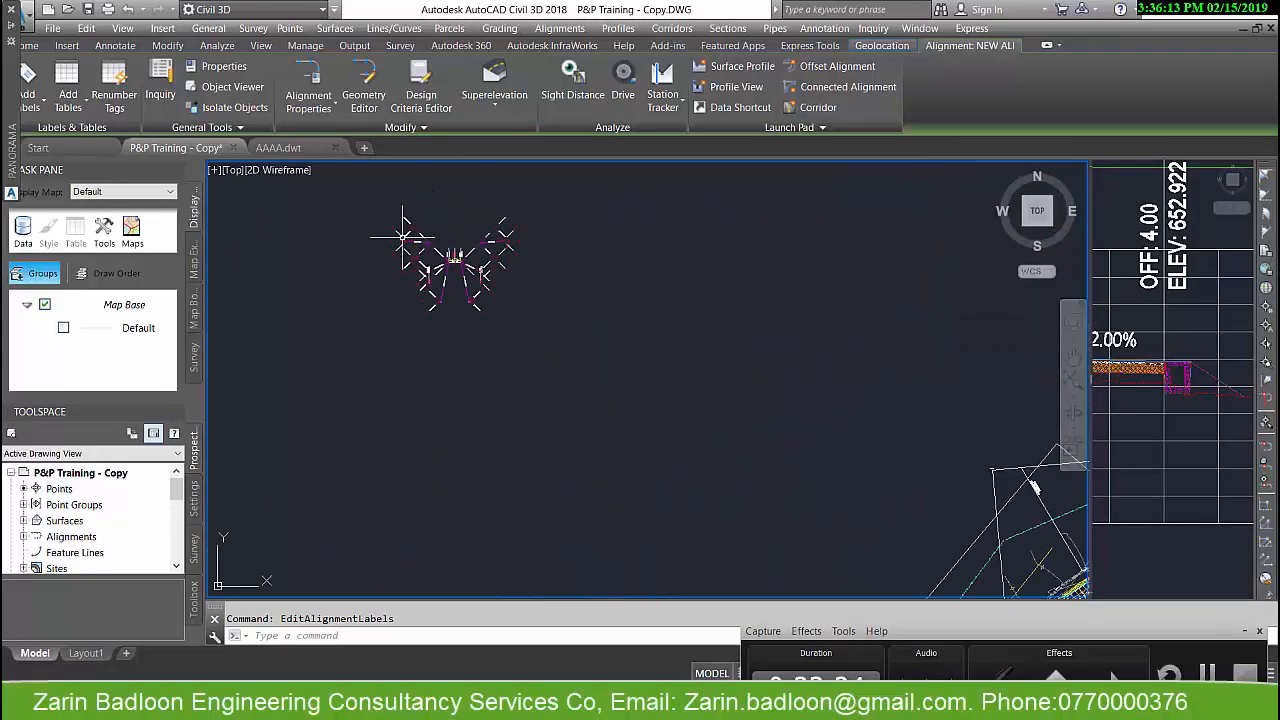
pyautogui.scroll(3, 403, 237)
pyautogui.press('Escape')
pyautogui.scroll(4, 603, 330)
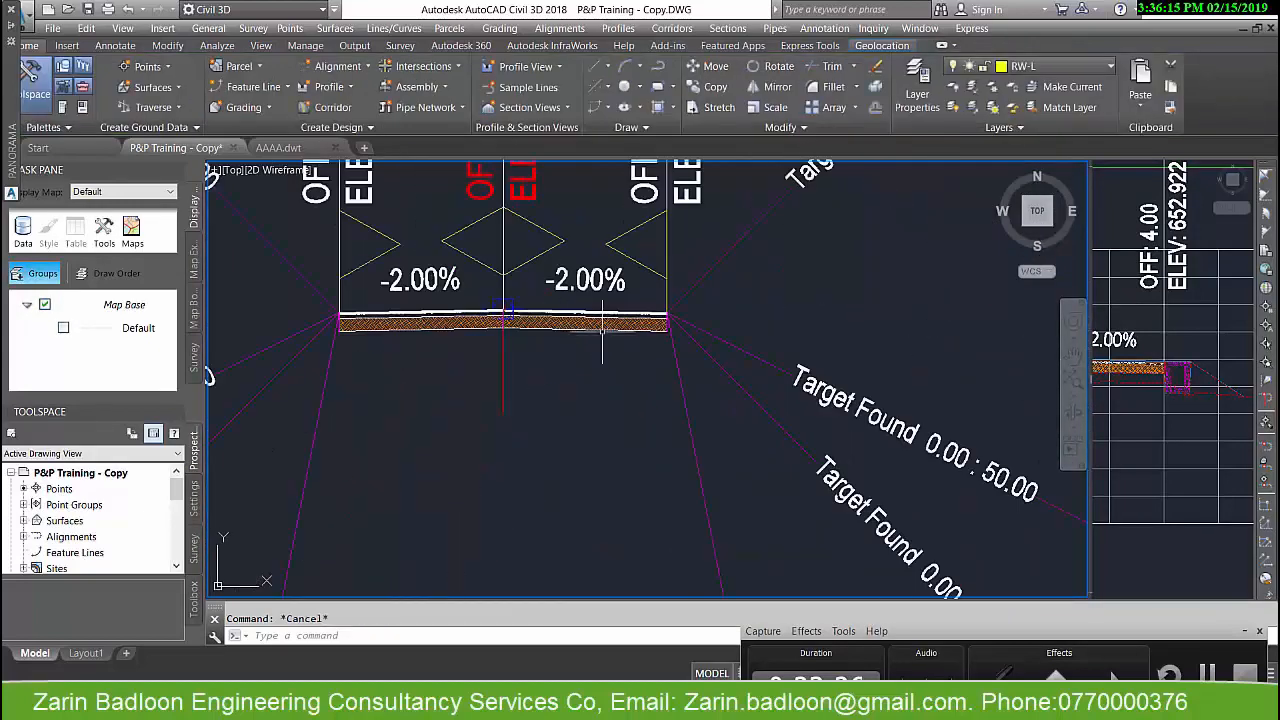
pyautogui.click(601, 324)
pyautogui.rightClick(596, 320)
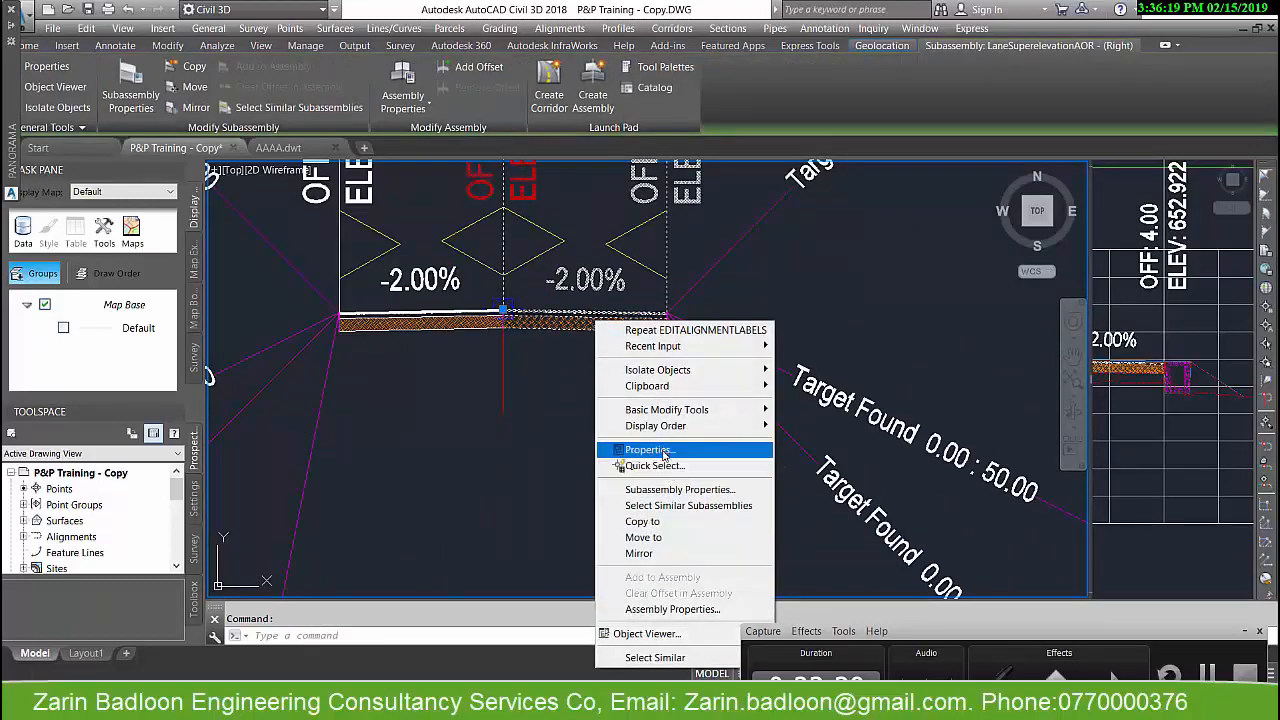
pyautogui.click(655, 450)
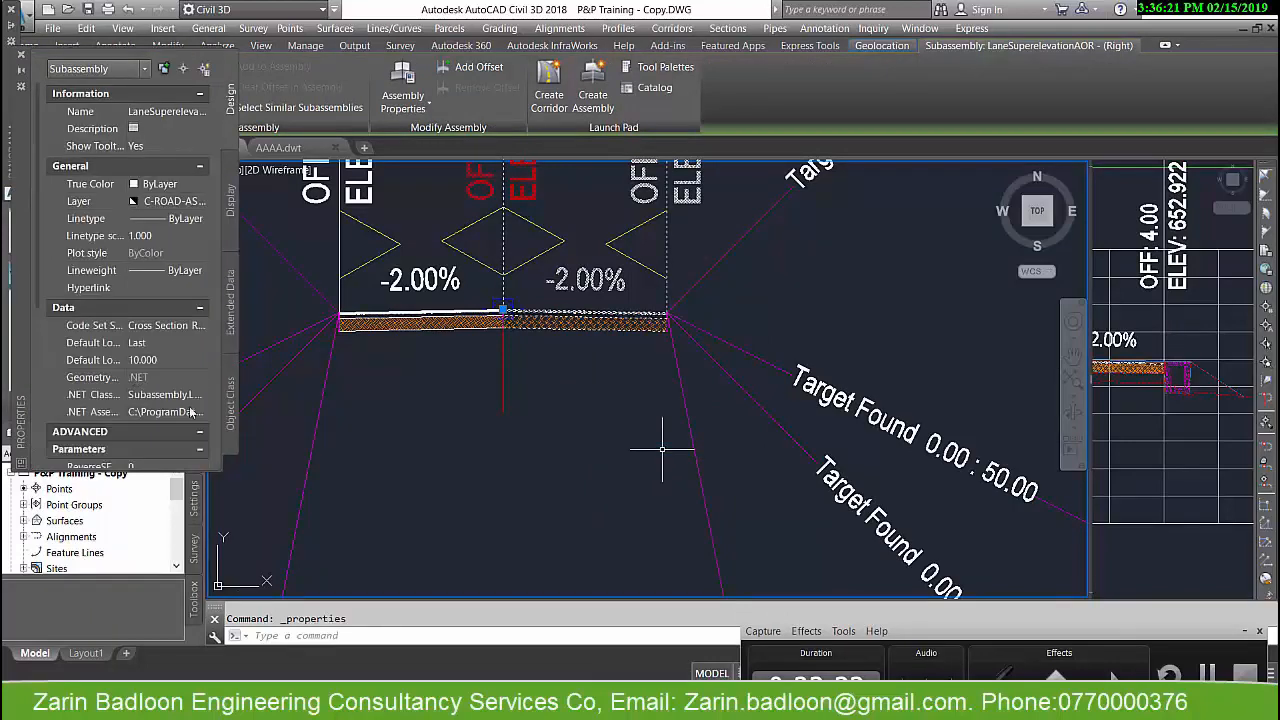
# - Enlarge the properties display and set Use Superelevation to Right Lane Outside for the right lane subassembly
pyautogui.moveTo(26, 254)
pyautogui.mouseDown()
pyautogui.moveTo(257, 278)
pyautogui.moveTo(310, 253)
pyautogui.mouseUp()
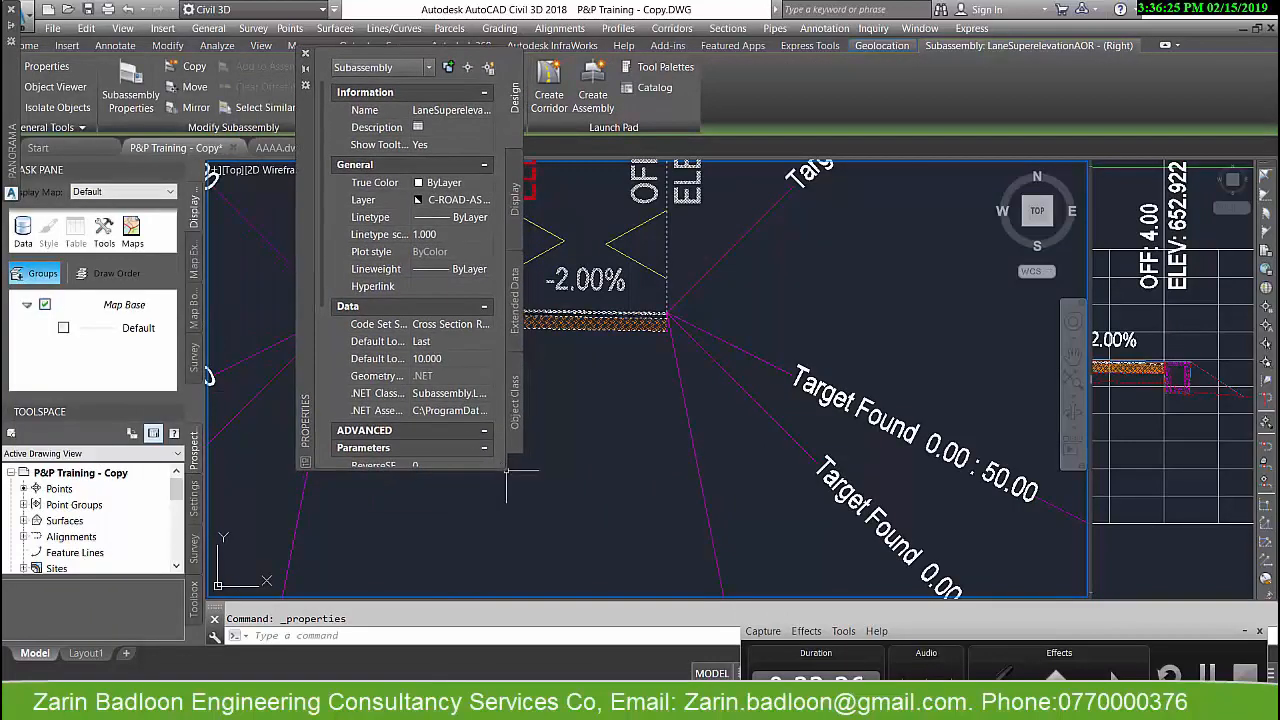
pyautogui.moveTo(508, 468); pyautogui.dragTo(620, 565)
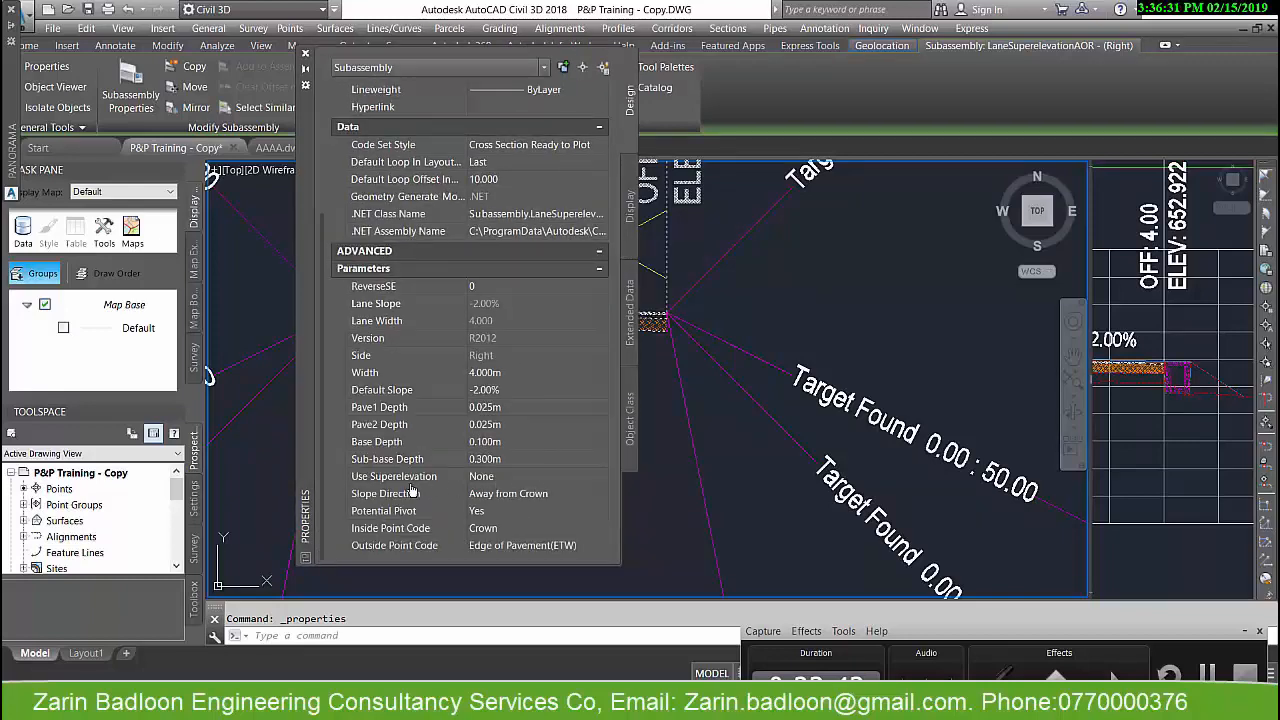
pyautogui.click(512, 478)
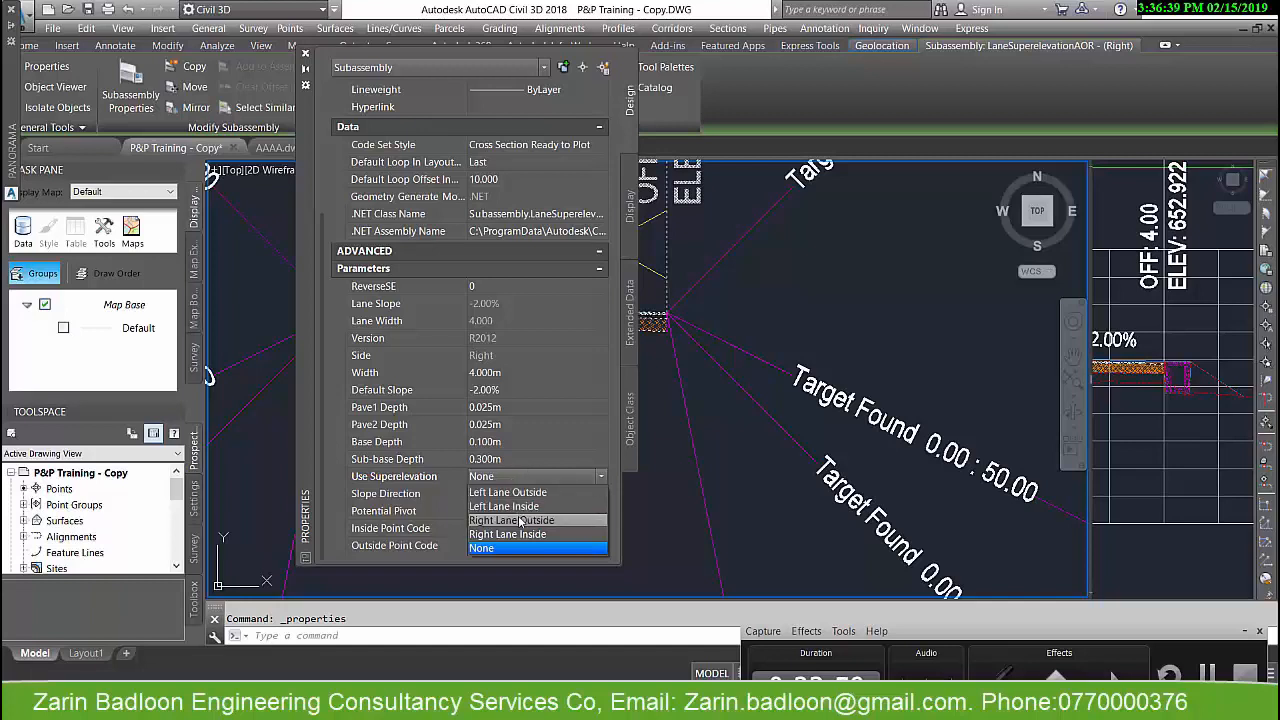
pyautogui.click(520, 522)
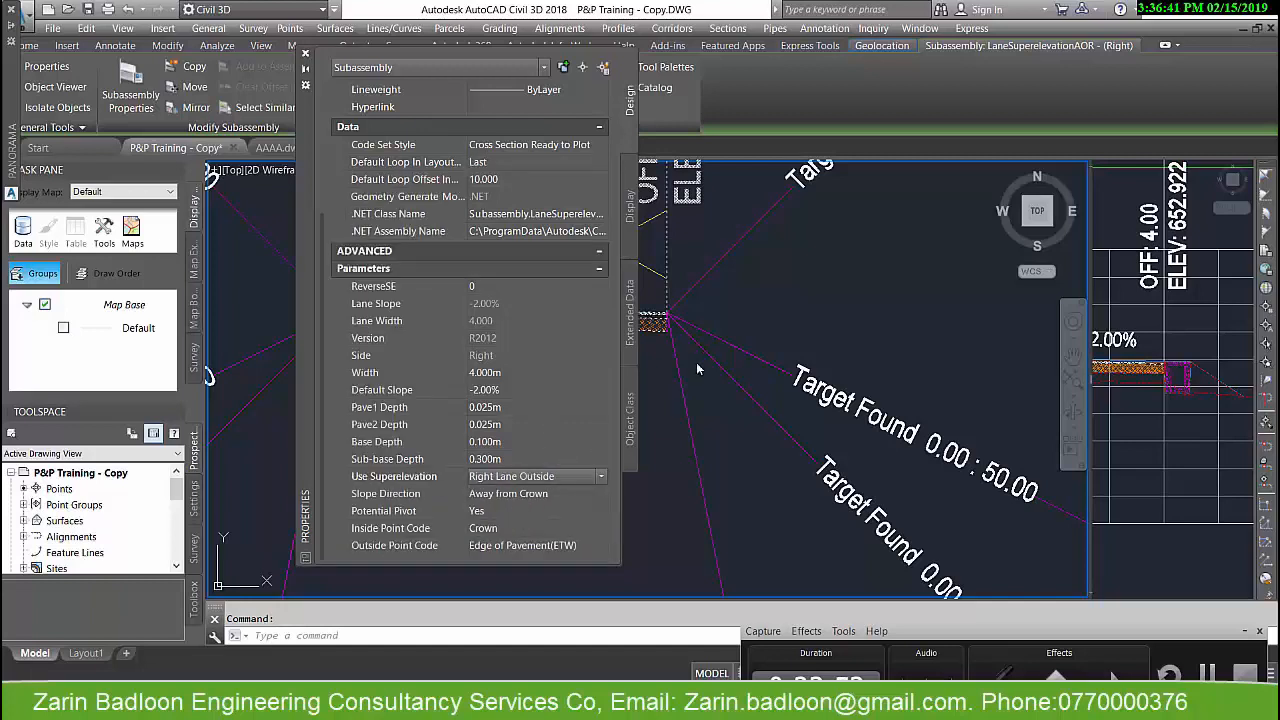
pyautogui.click(799, 341)
# - Set Use Superelevation to Left Lane Outside for the left lane subassembly of the same assembly
pyautogui.scroll(3, 799, 341)
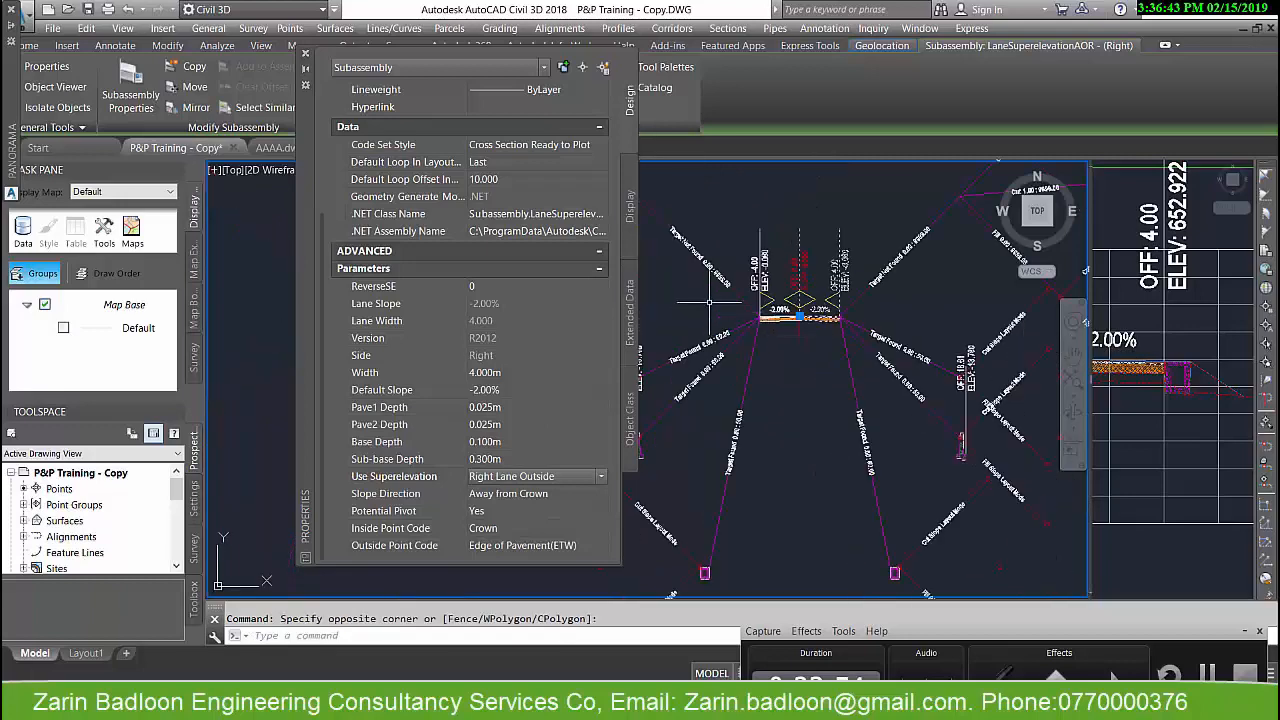
pyautogui.scroll(2, 750, 318)
pyautogui.scroll(2, 785, 318)
pyautogui.press('Escape')
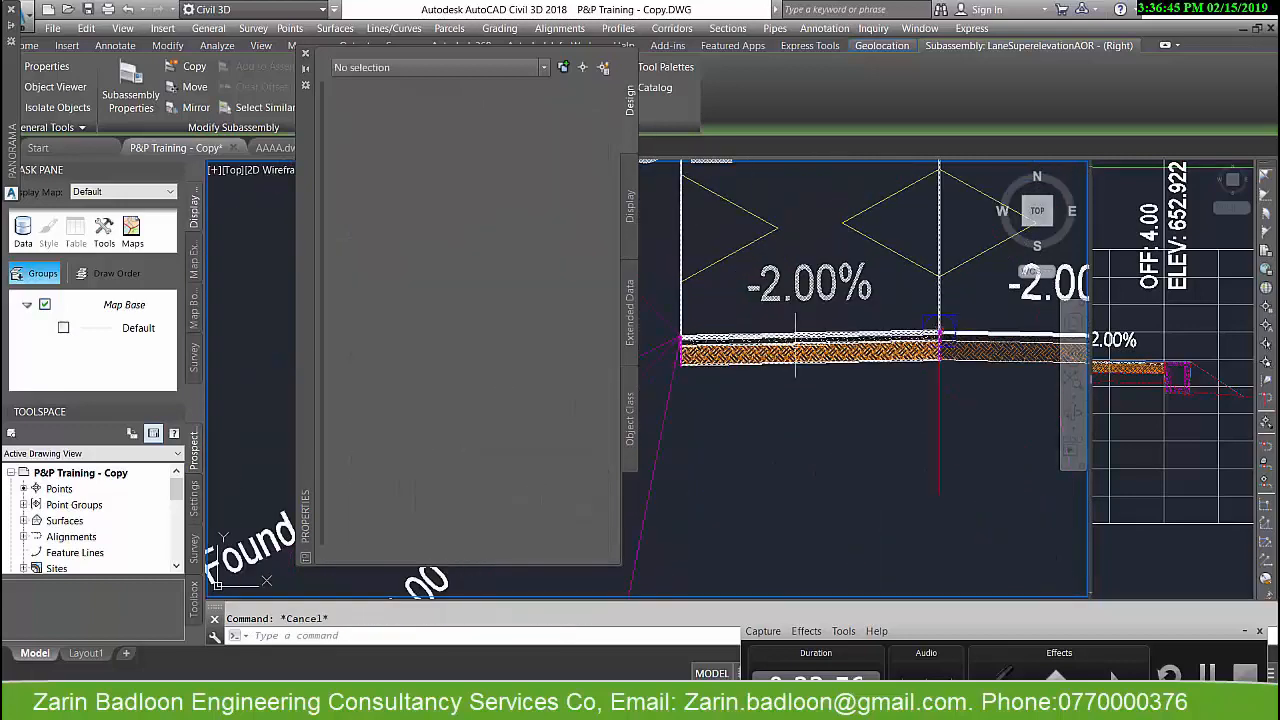
pyautogui.click(796, 344)
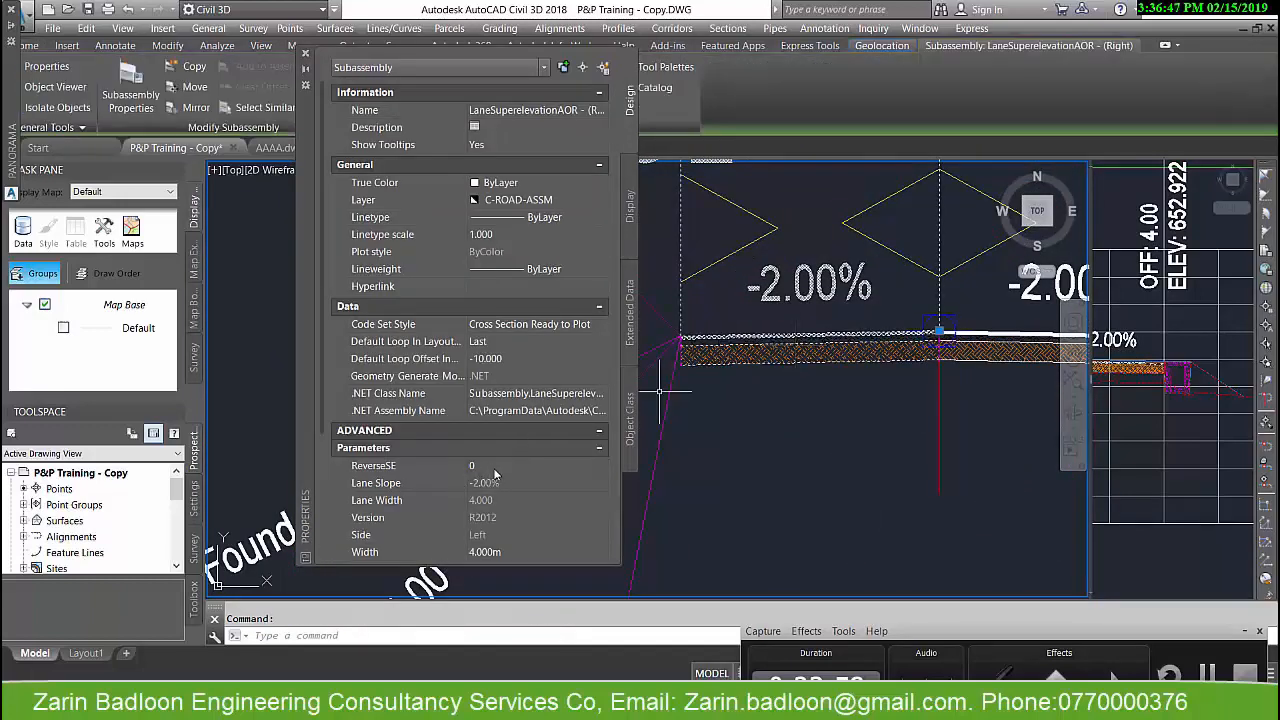
pyautogui.click(511, 555)
pyautogui.scroll(-3, 520, 469)
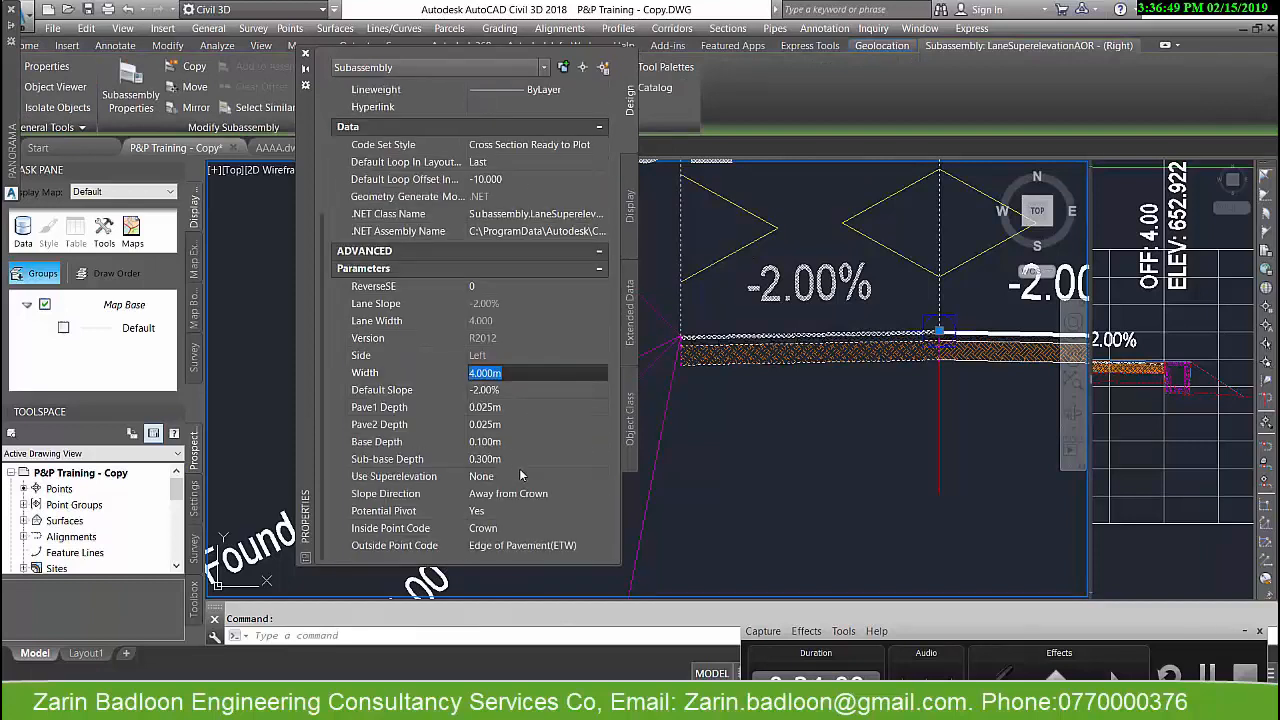
pyautogui.click(500, 478)
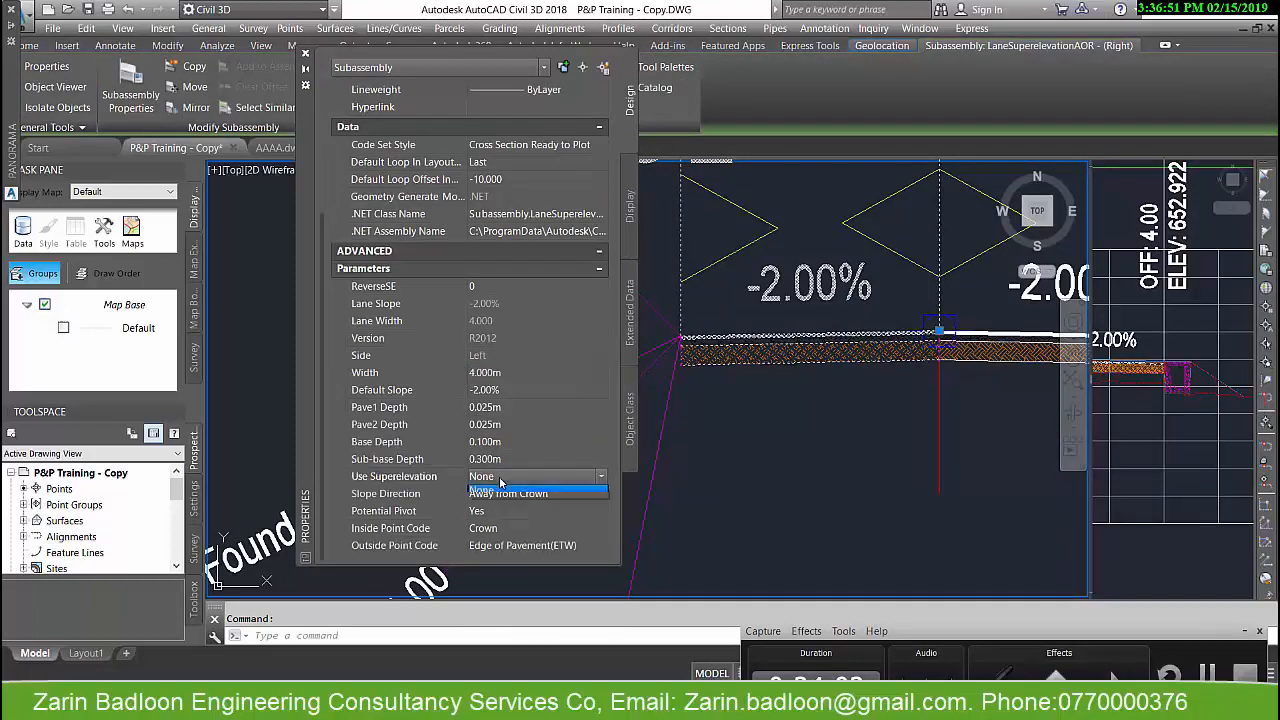
pyautogui.click(501, 480)
pyautogui.click(507, 492)
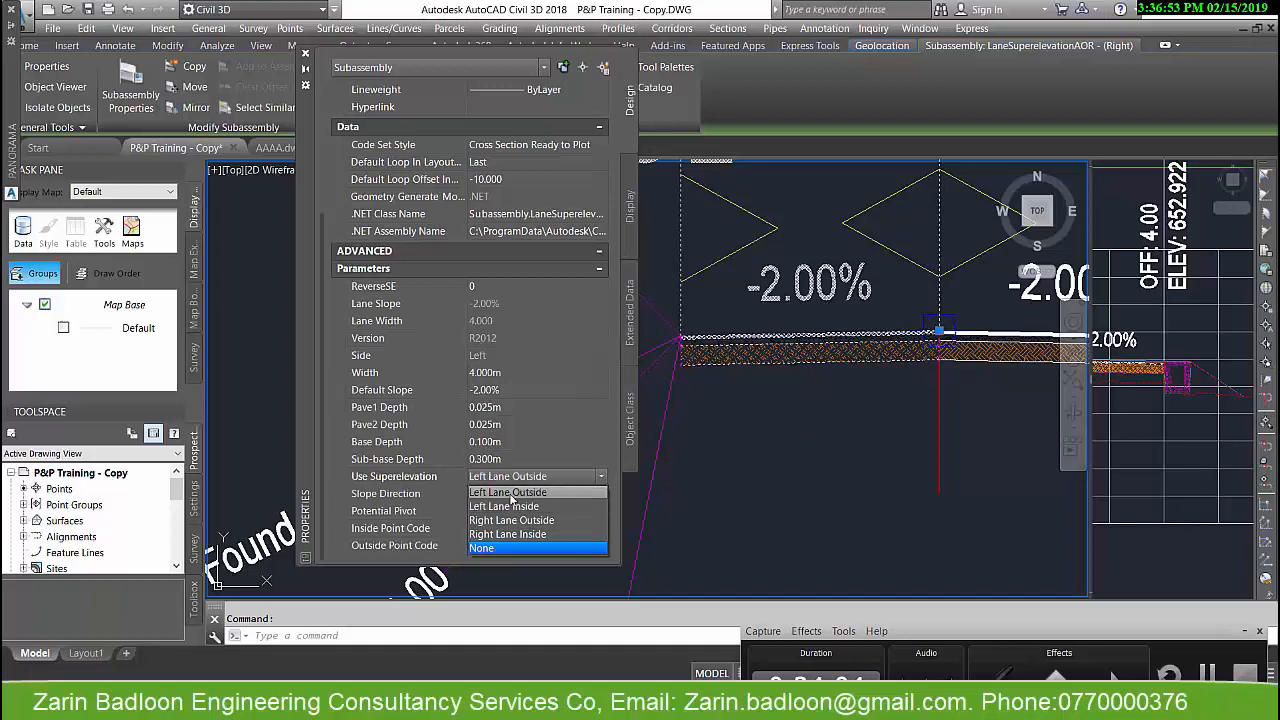
pyautogui.click(714, 496)
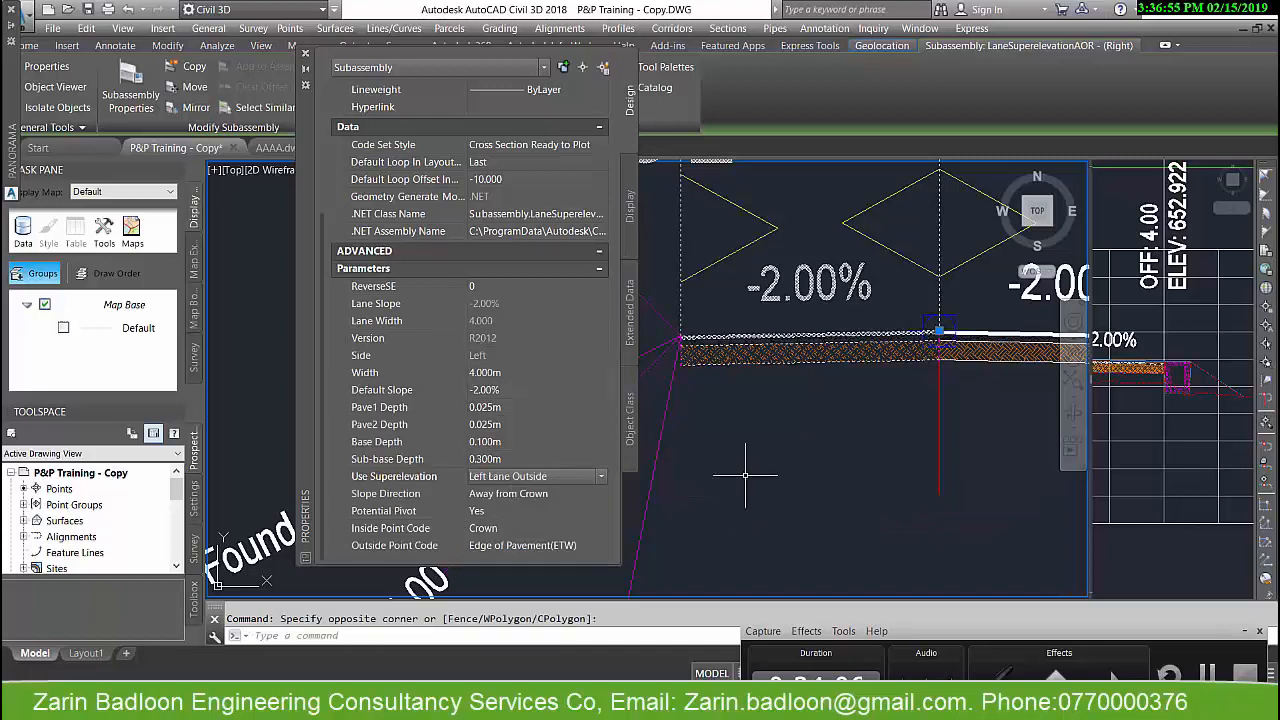
# - Close the subassembly properties and rebuild NEW CORRIDOR with the changed assembly, leaving nothing selected
pyautogui.click(174, 170)
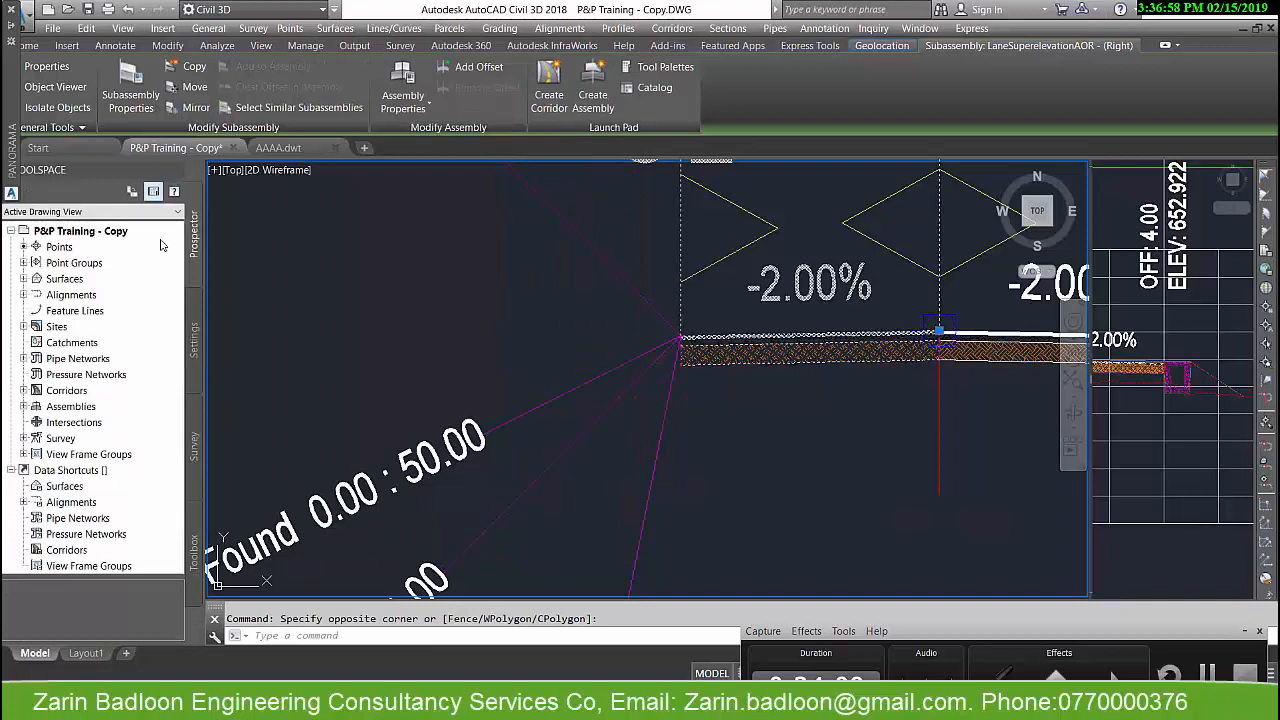
pyautogui.click(23, 390)
pyautogui.click(110, 410)
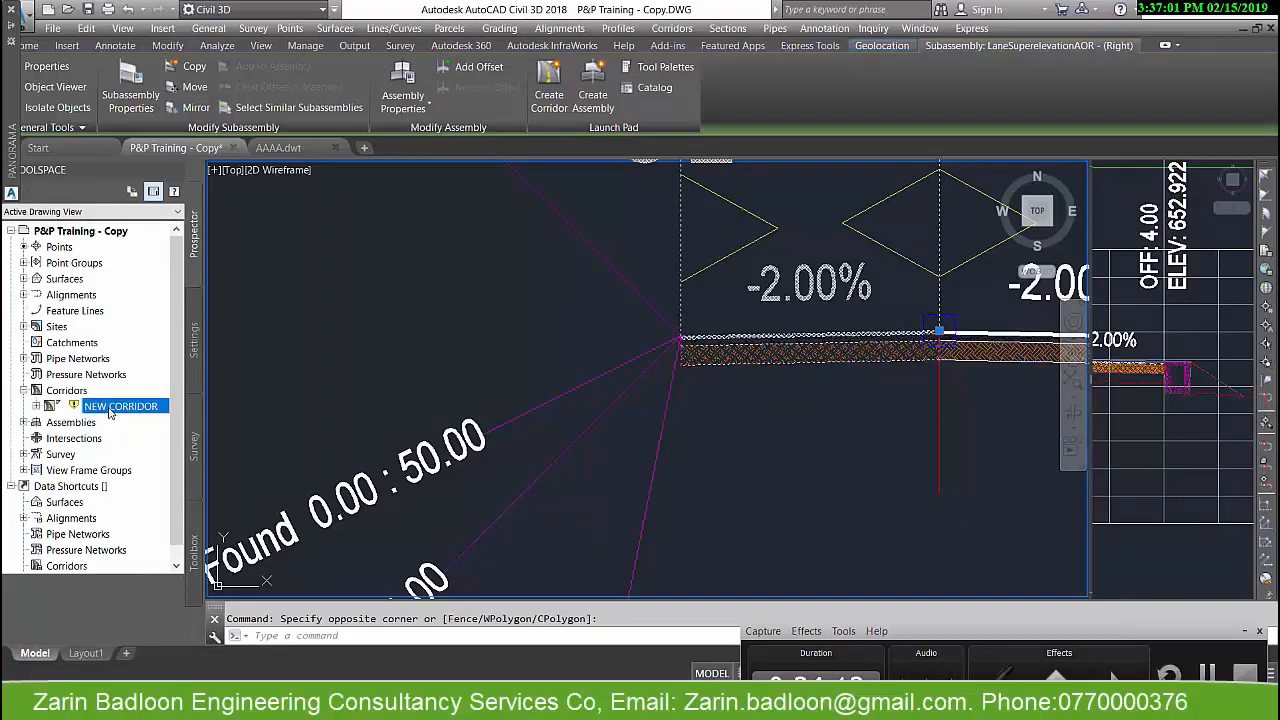
pyautogui.rightClick(110, 410)
pyautogui.click(160, 450)
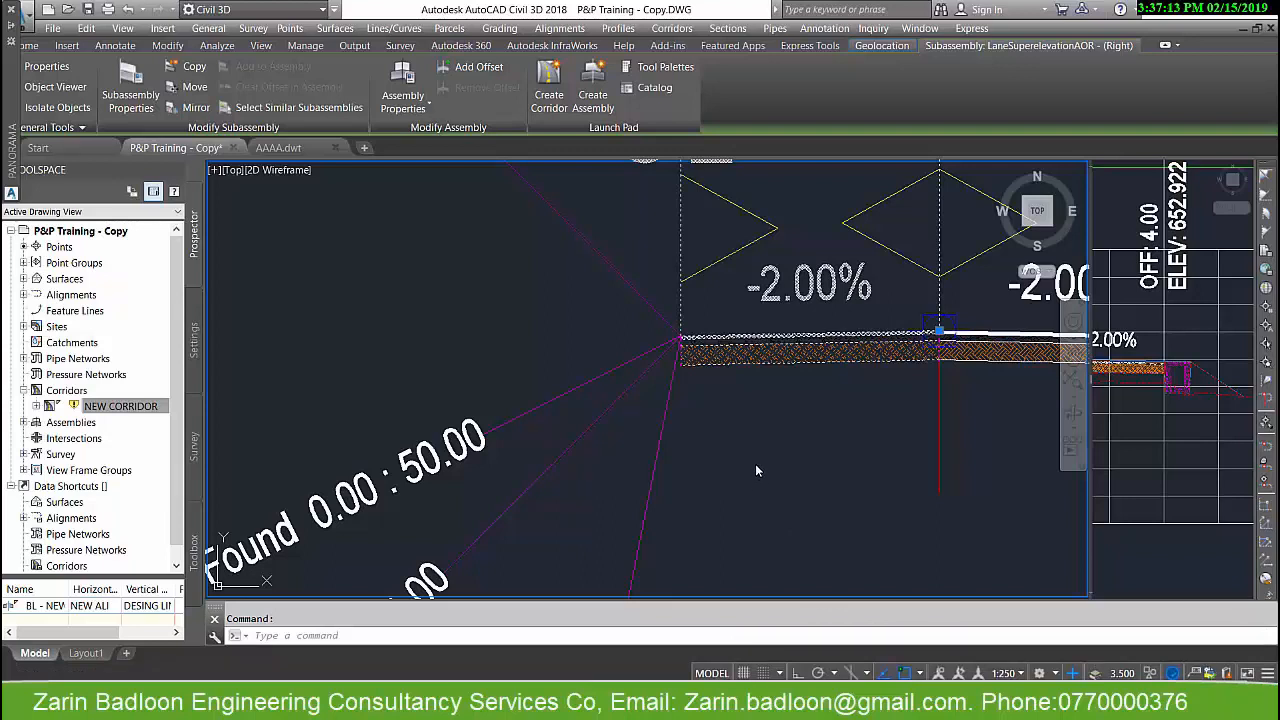
pyautogui.press('Escape')
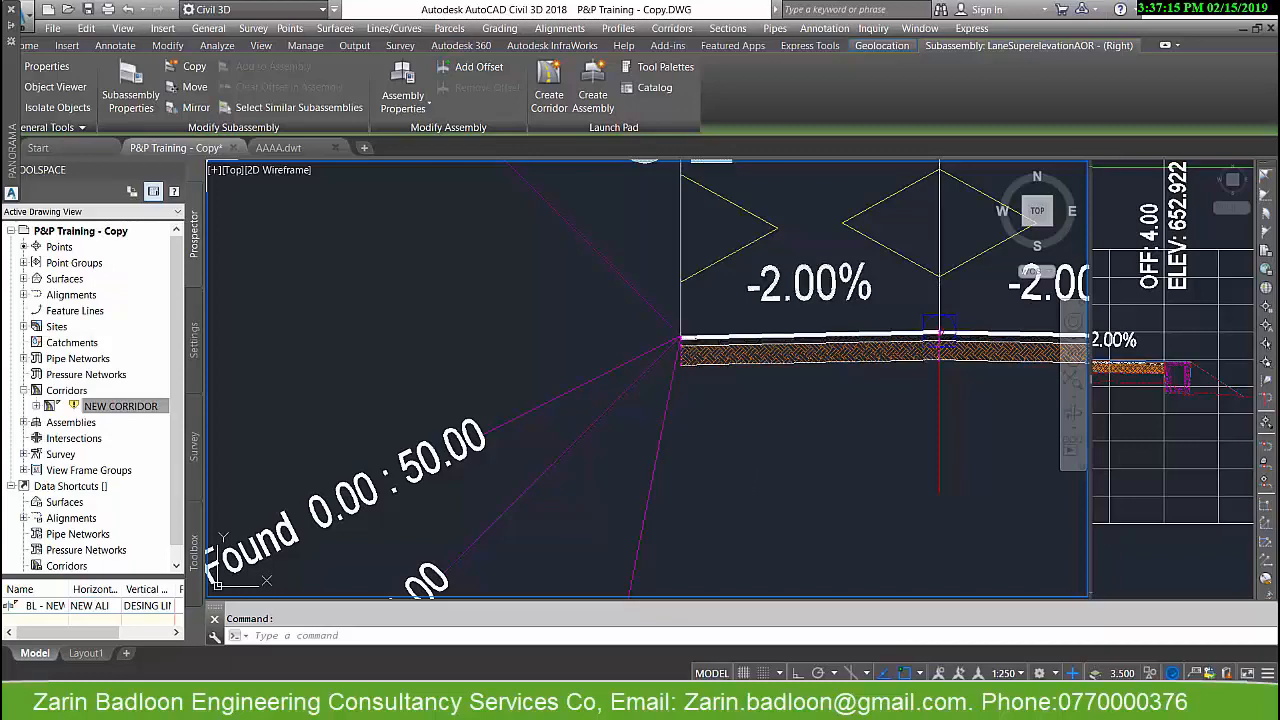
pyautogui.click(769, 470)
# - Widen the cross-section viewport so the plan and section views share the drawing area about equally
pyautogui.scroll(-5, 769, 465)
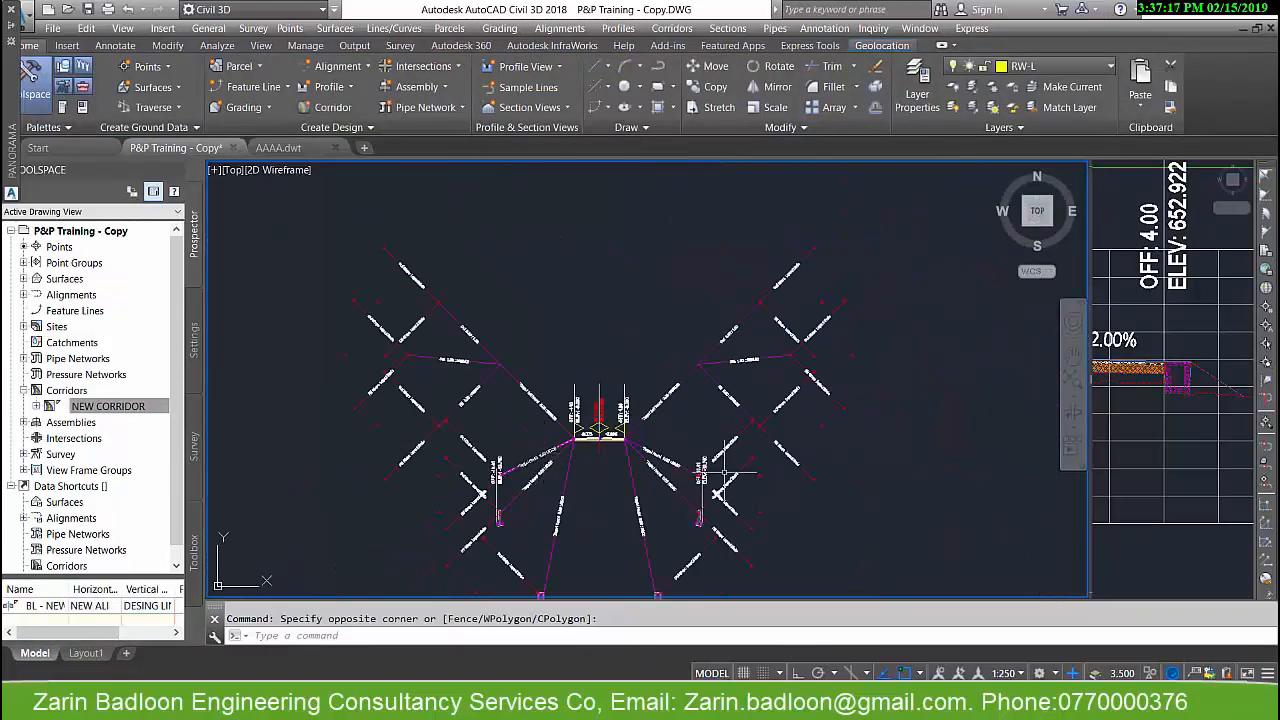
pyautogui.moveTo(722, 441); pyautogui.dragTo(508, 356, button='middle')
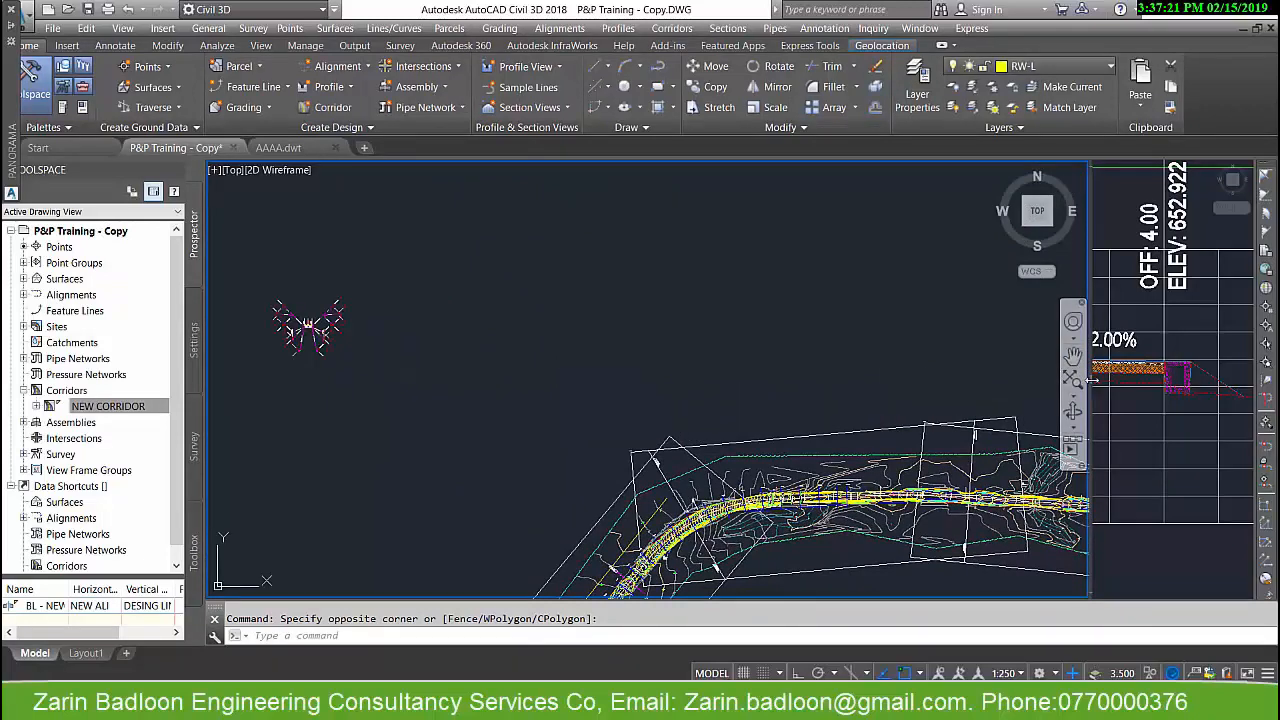
pyautogui.moveTo(1093, 378); pyautogui.dragTo(712, 380)
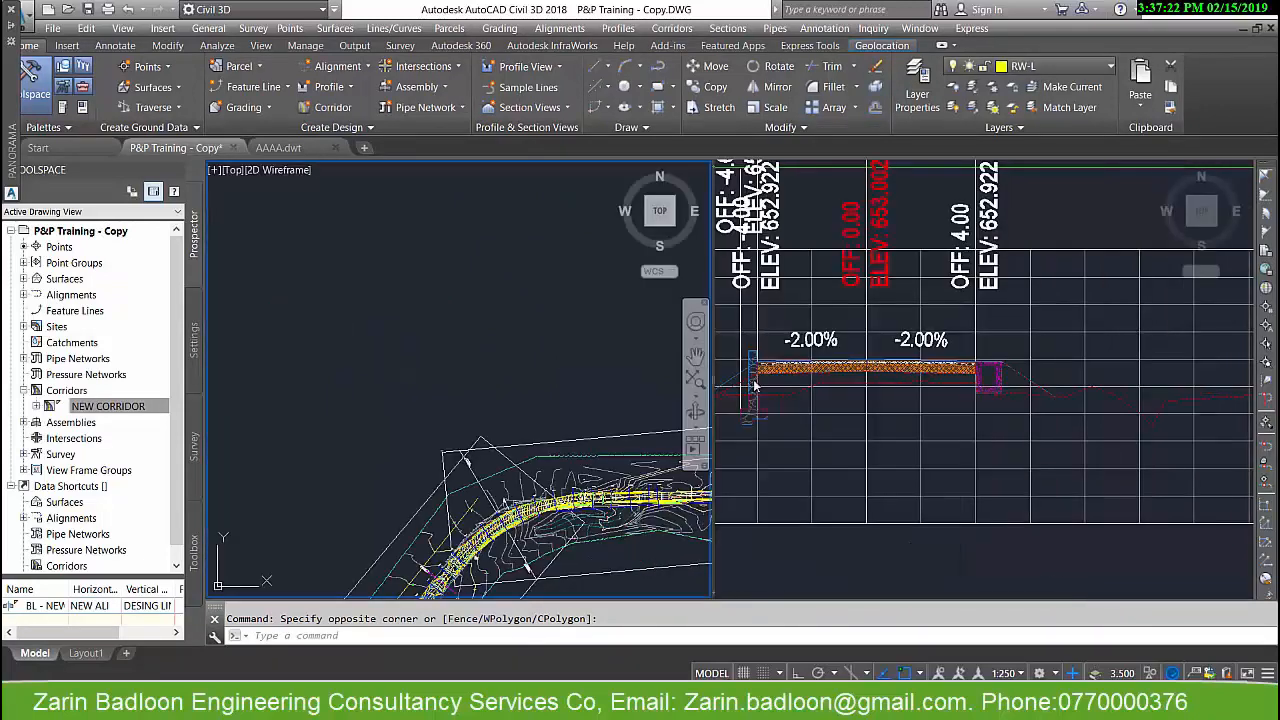
# - Locate the cross-section sheets in the section viewport and examine the lane slopes at station 0+720
pyautogui.click(899, 413)
pyautogui.scroll(-6, 899, 413)
pyautogui.scroll(-6, 812, 402)
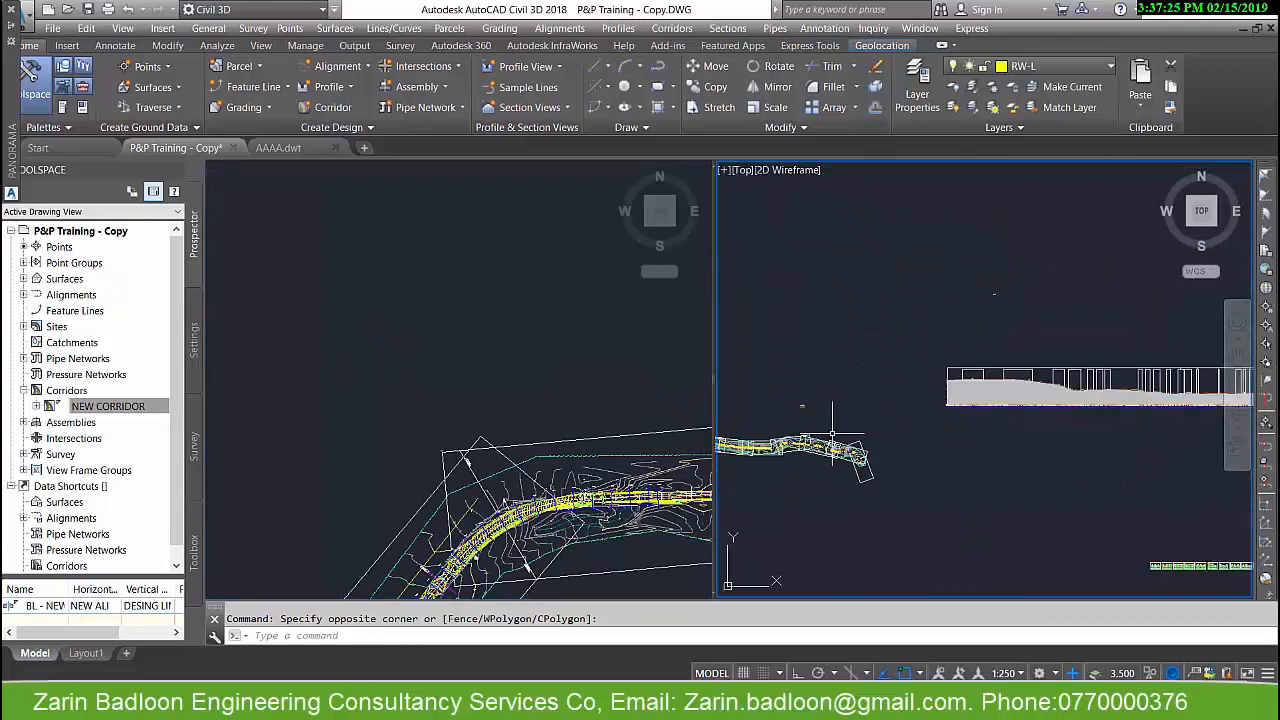
pyautogui.moveTo(1053, 444); pyautogui.dragTo(967, 414, button='middle')
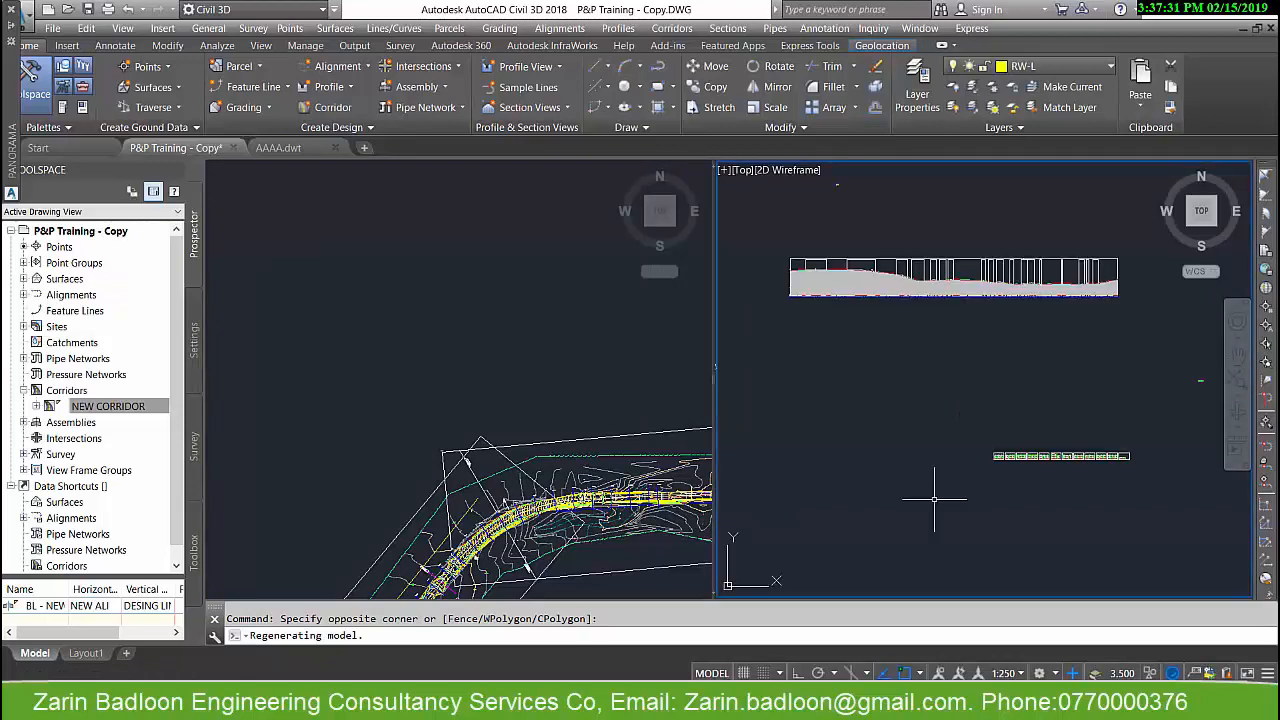
pyautogui.scroll(4, 960, 470)
pyautogui.scroll(6, 992, 478)
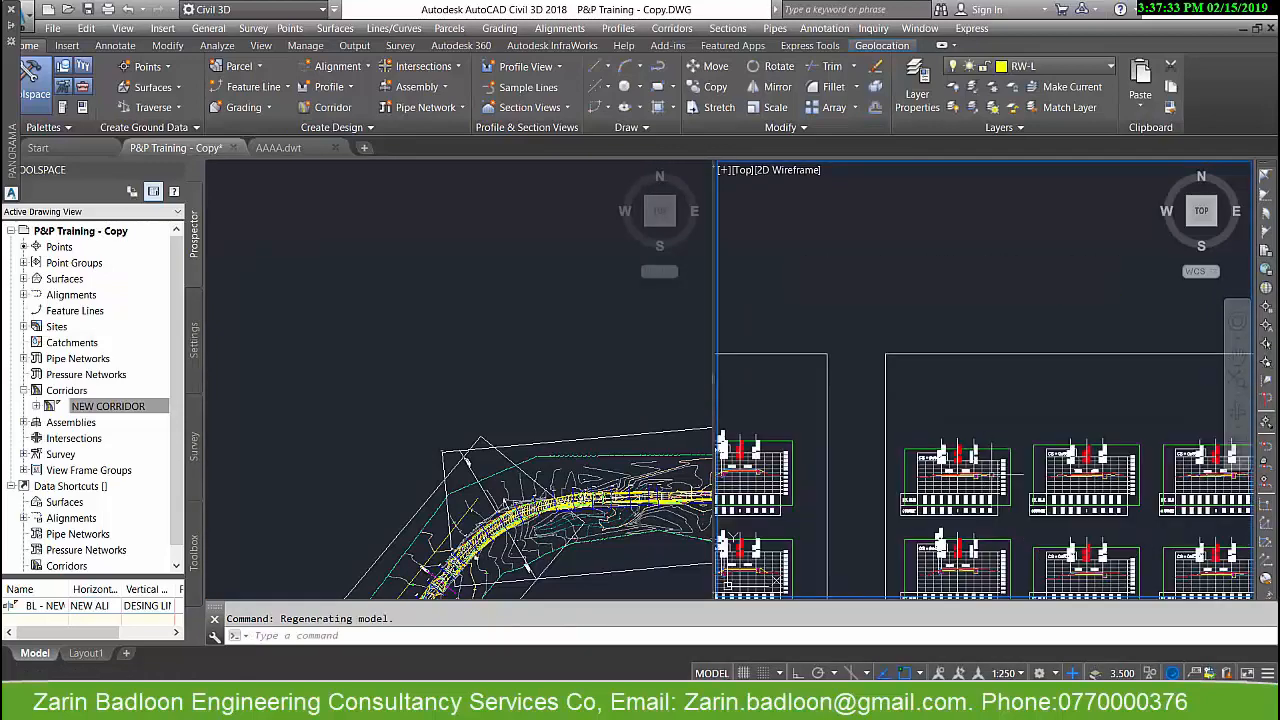
pyautogui.scroll(-5, 780, 428)
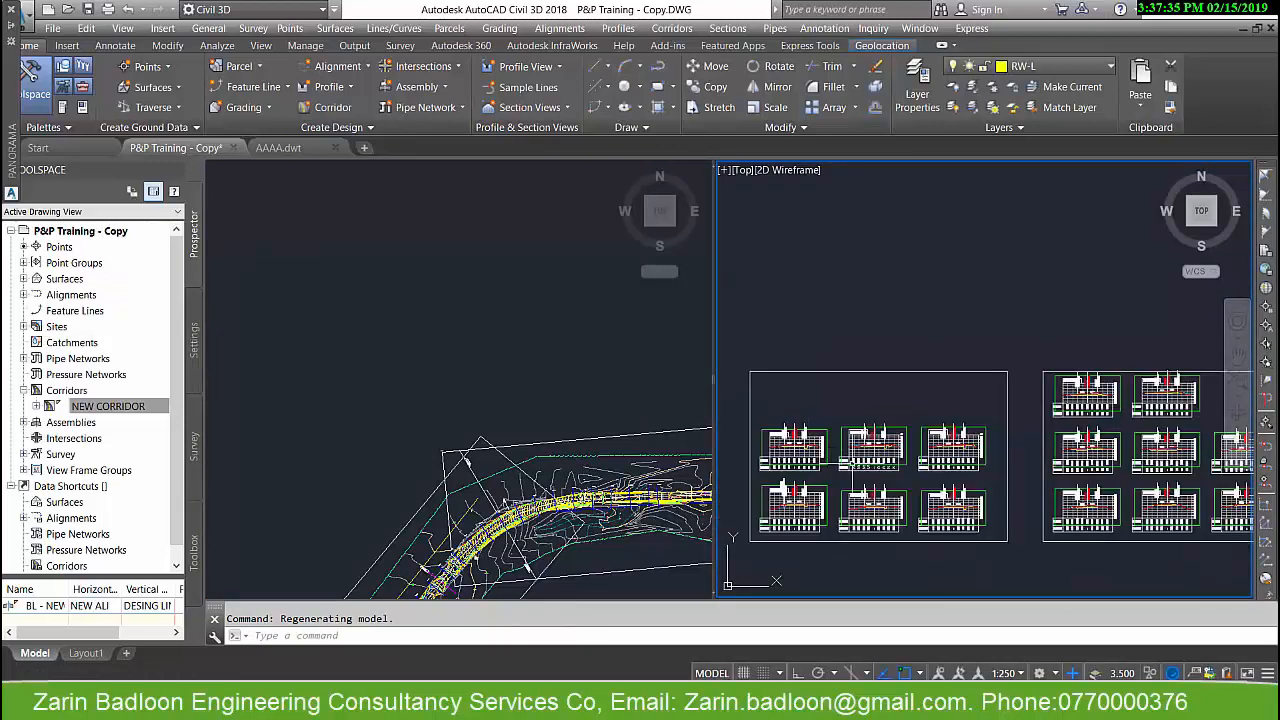
pyautogui.scroll(6, 1051, 445)
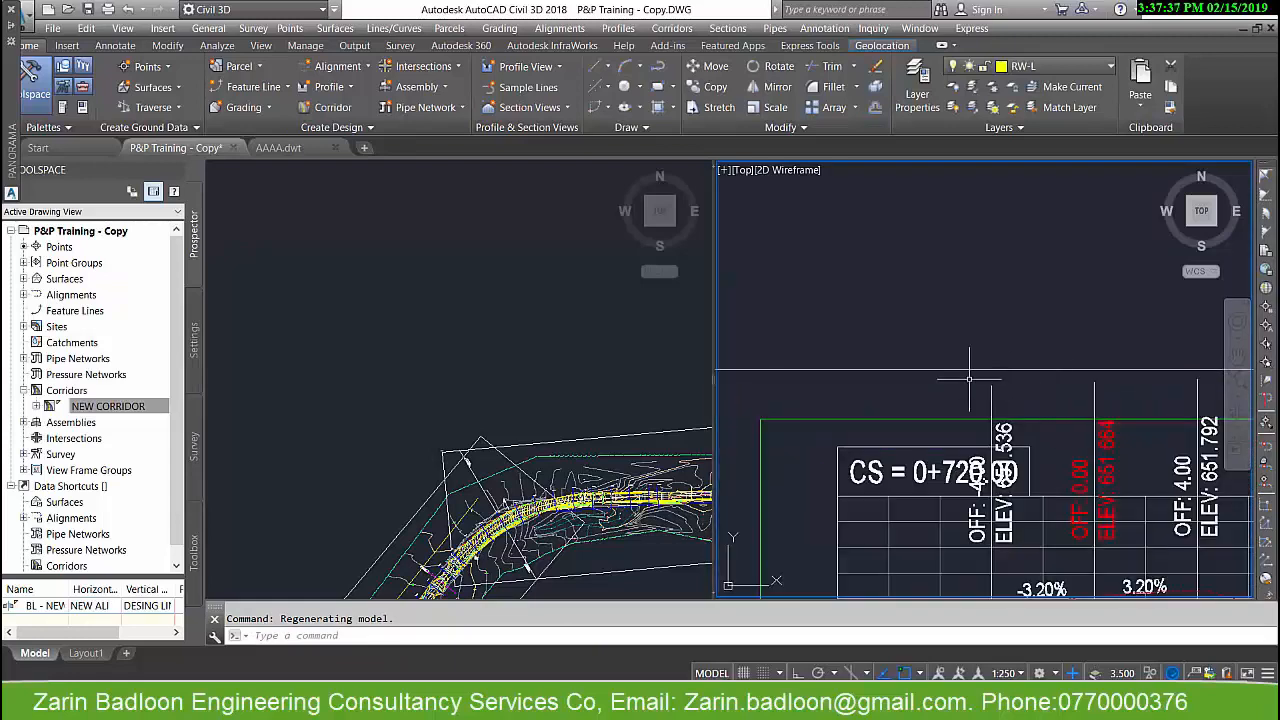
# - Compare the left and right lane slopes in the cross sections at stations 0+520, 0+580 and 0+660
pyautogui.scroll(-6, 960, 418)
pyautogui.scroll(5, 904, 449)
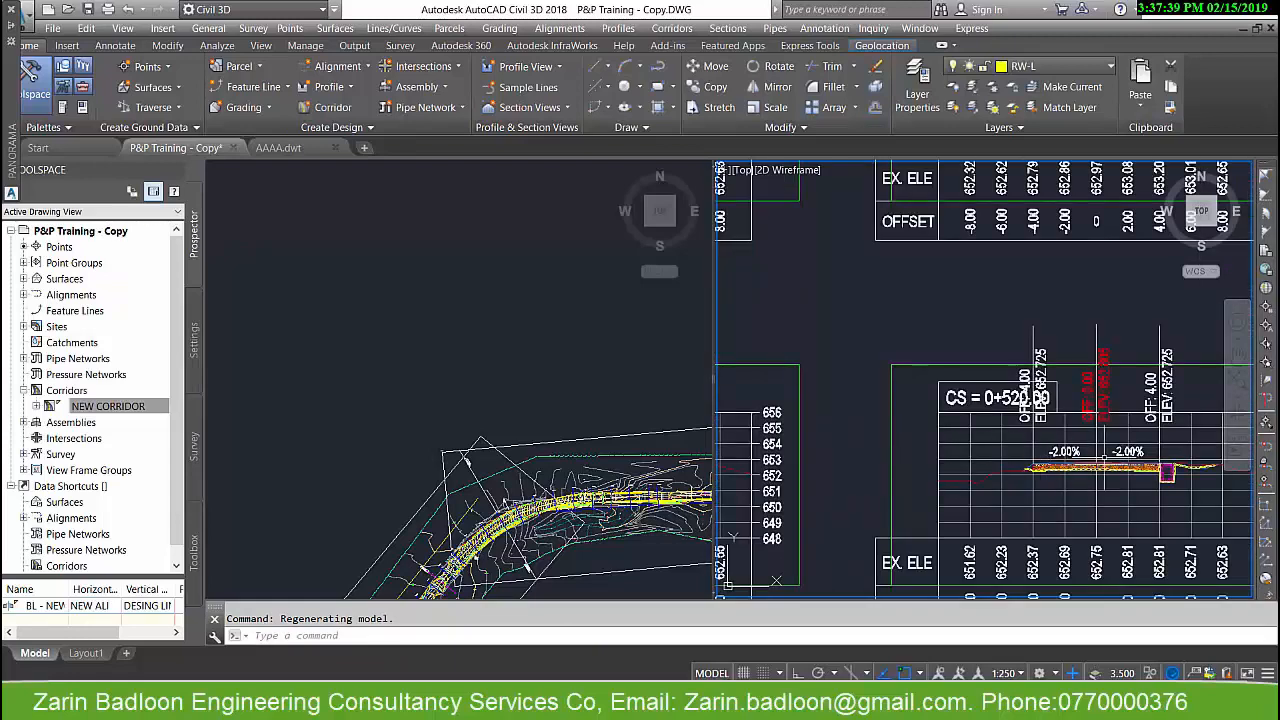
pyautogui.scroll(2, 1074, 478)
pyautogui.scroll(-5, 1074, 478)
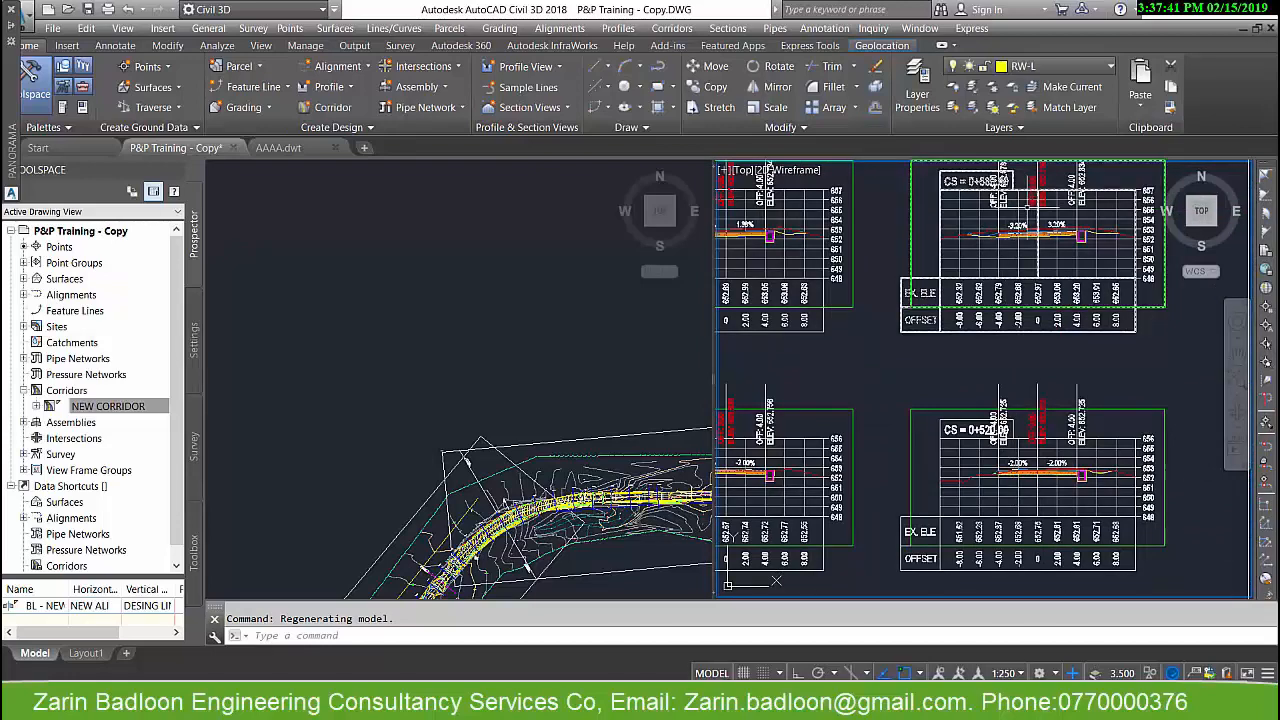
pyautogui.scroll(5, 1028, 252)
pyautogui.moveTo(1028, 252); pyautogui.dragTo(953, 368, button='middle')
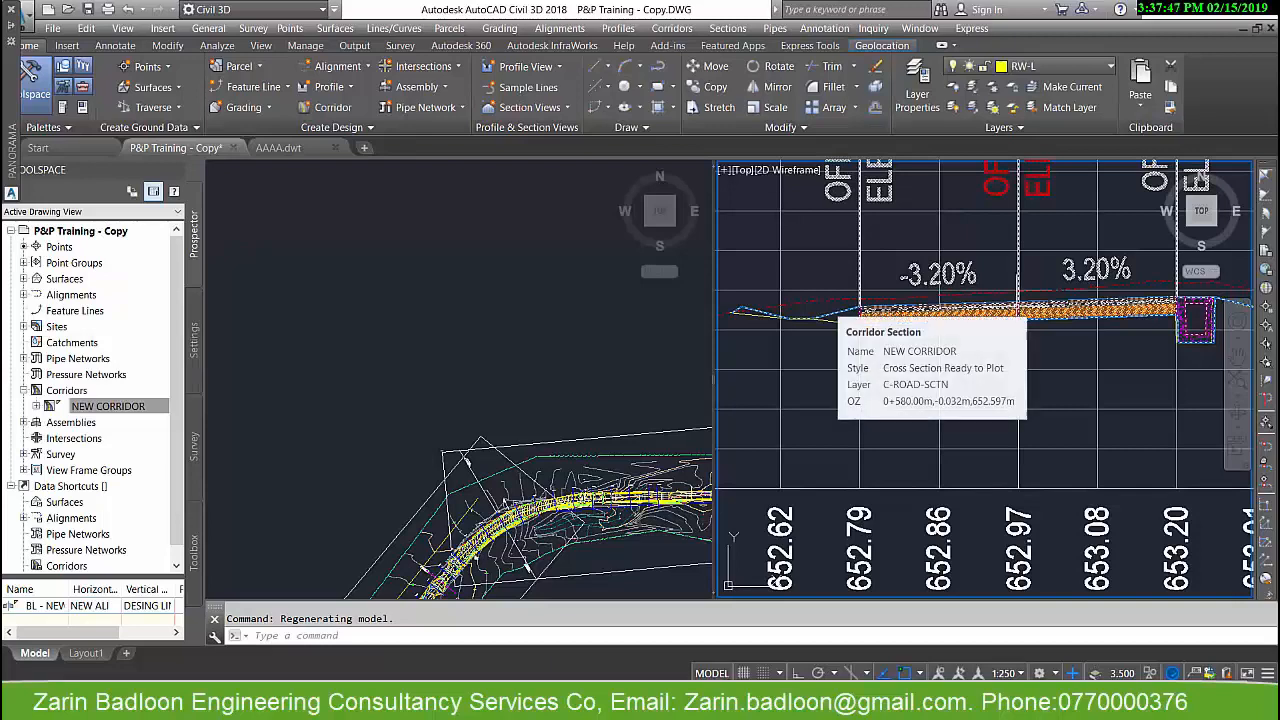
pyautogui.scroll(-4, 961, 351)
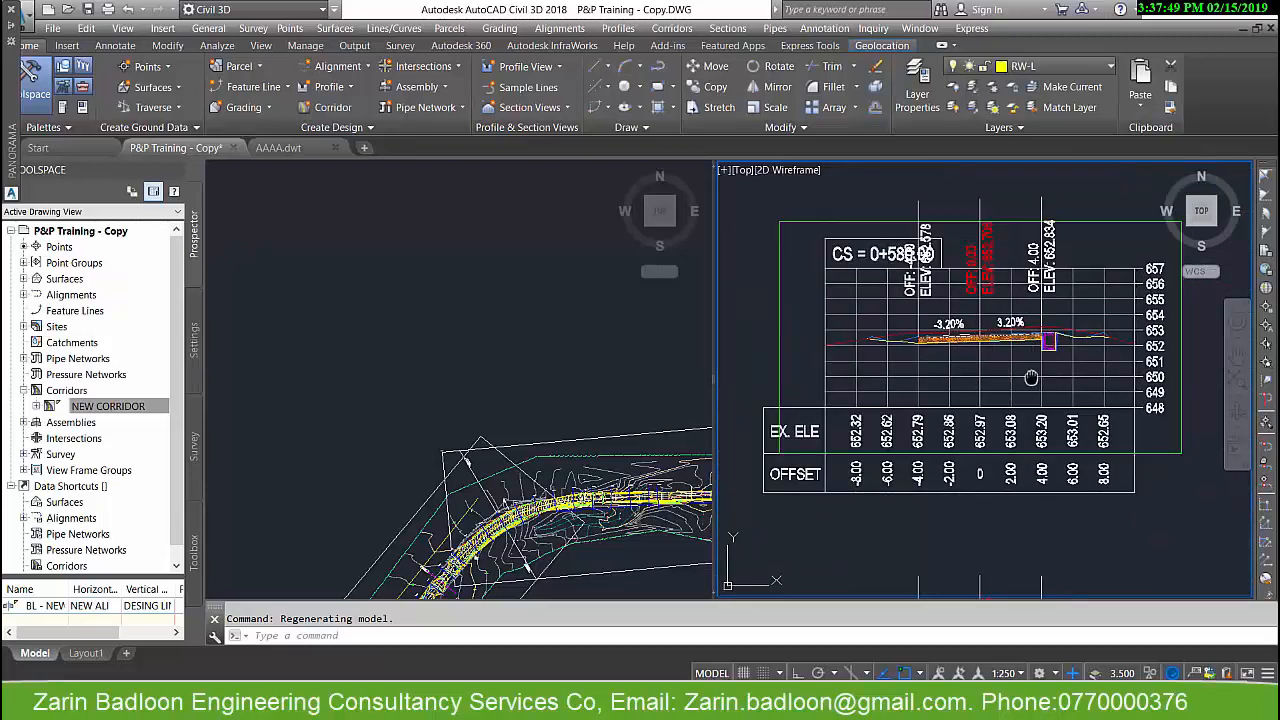
pyautogui.scroll(-5, 1031, 377)
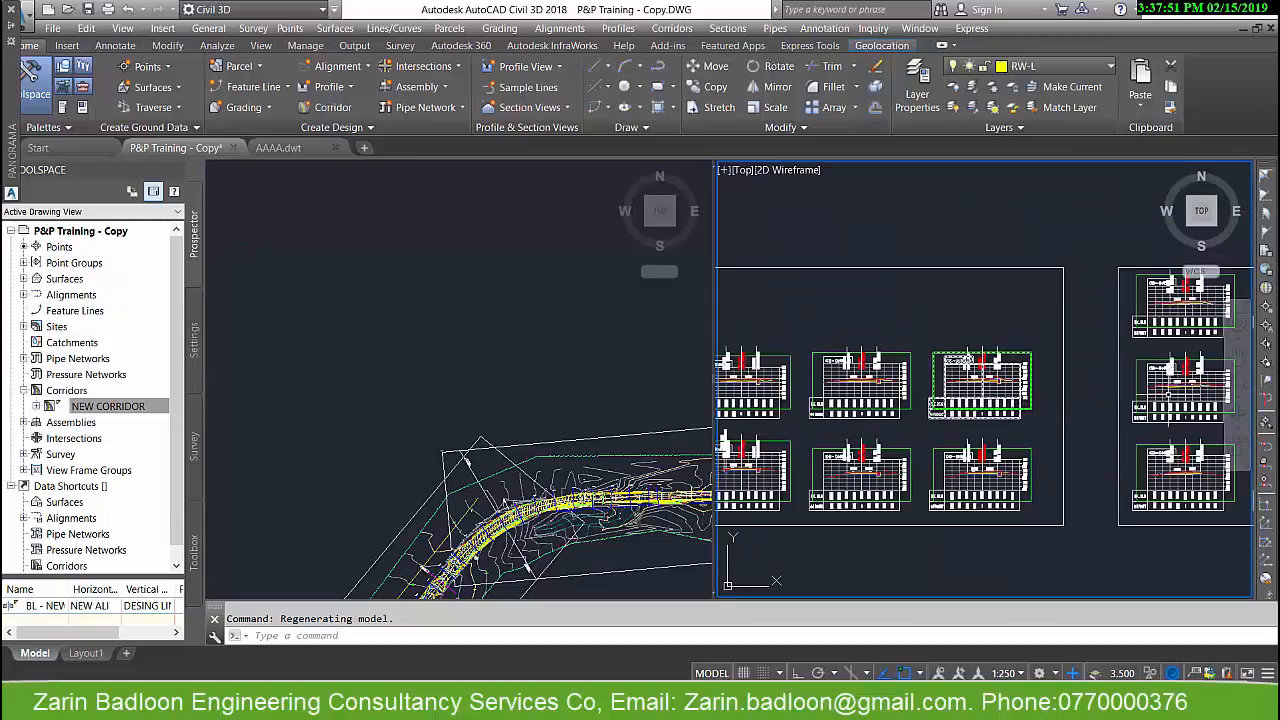
pyautogui.scroll(6, 970, 380)
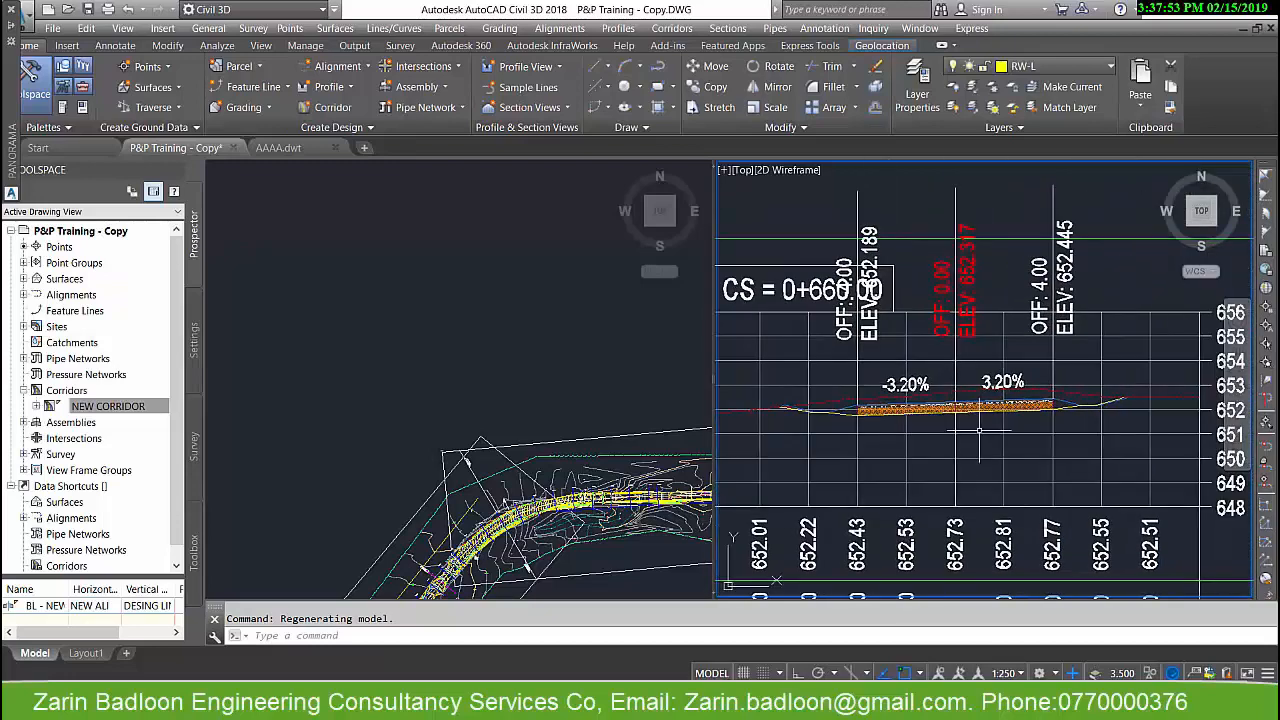
pyautogui.scroll(2, 1000, 420)
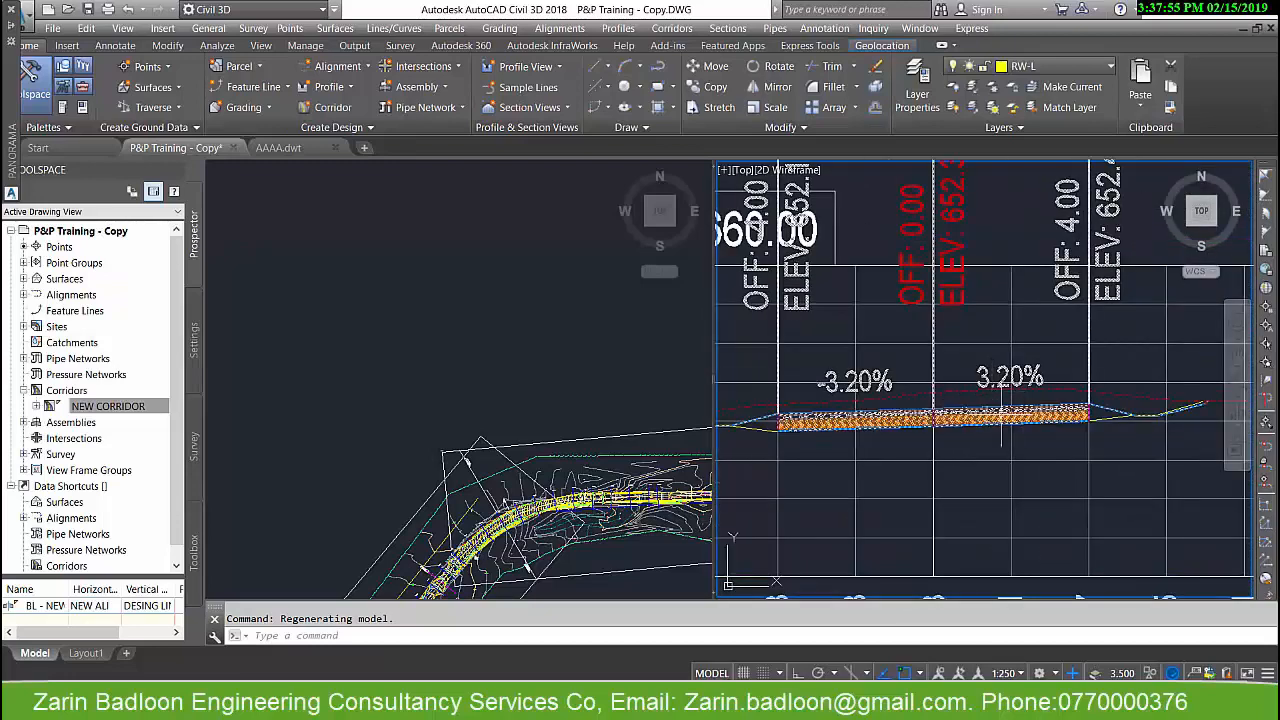